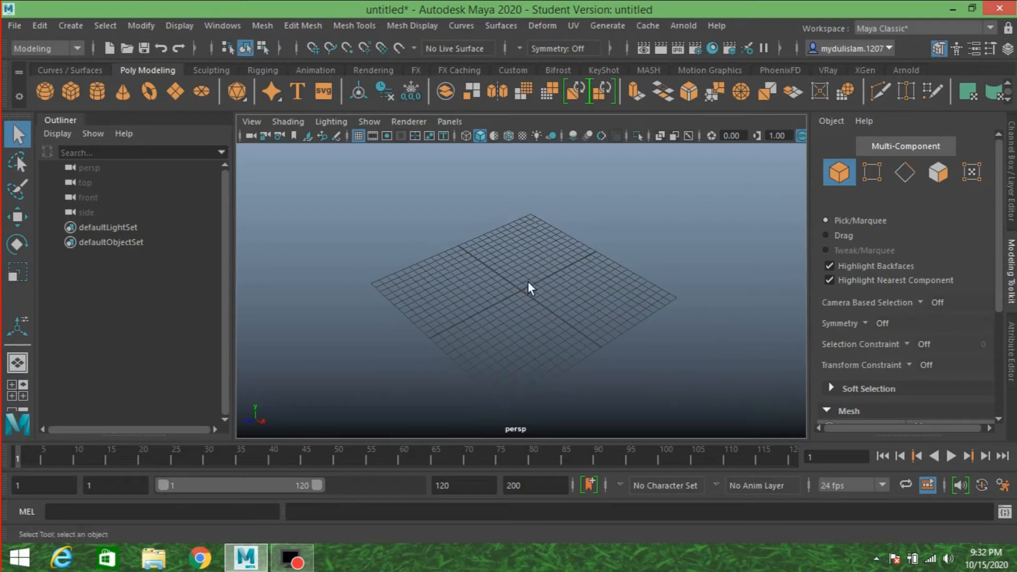
# - Create a polygon cube and enlarge its width, height and depth together to about 3.9
pyautogui.click(70, 91)
pyautogui.keyDown('alt'); pyautogui.moveTo(431, 284); pyautogui.dragTo(461, 286); pyautogui.keyUp('alt')
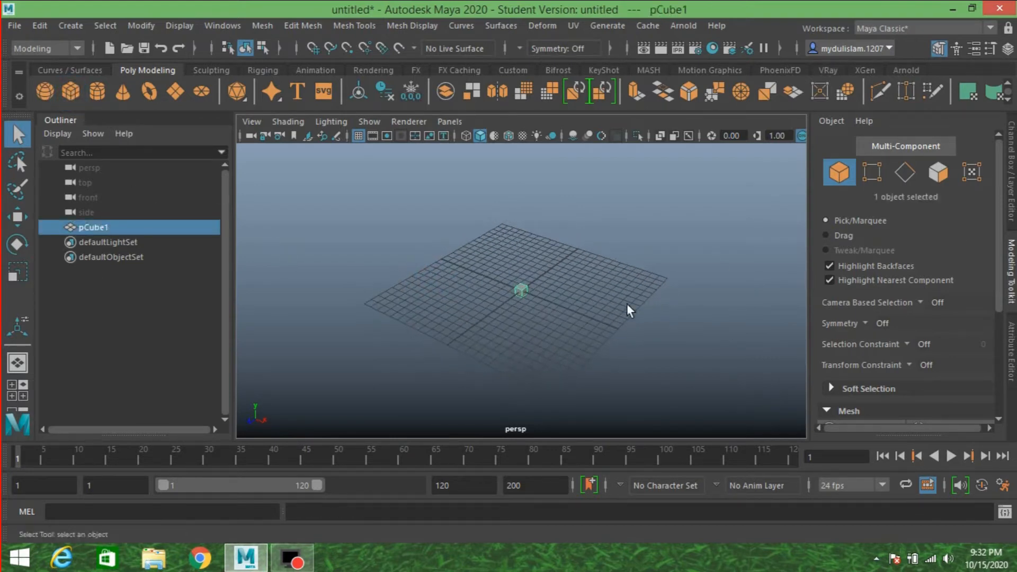
pyautogui.click(1011, 192)
pyautogui.scroll(-1, 901, 265)
pyautogui.click(837, 305)
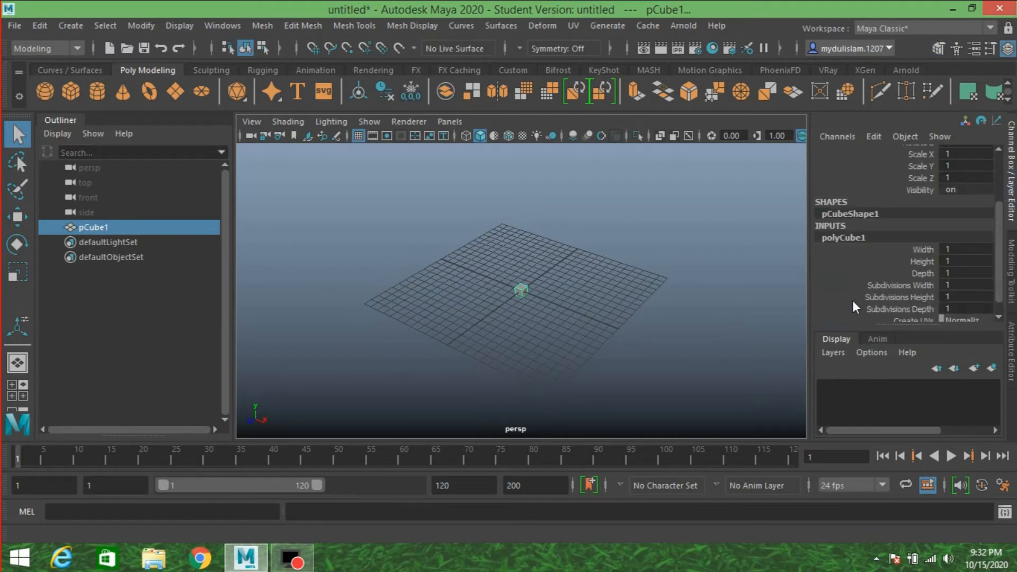
pyautogui.moveTo(913, 250); pyautogui.dragTo(914, 275)
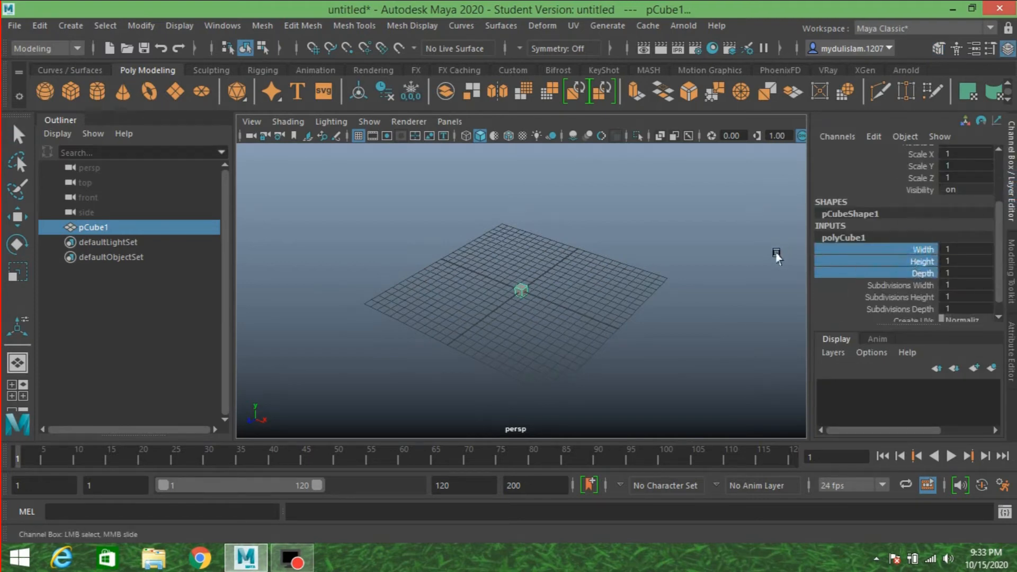
pyautogui.moveTo(777, 255)
pyautogui.mouseDown(button='middle')
pyautogui.moveTo(761, 256)
pyautogui.moveTo(787, 268)
pyautogui.mouseUp(button='middle')
pyautogui.keyDown('alt'); pyautogui.moveTo(743, 281); pyautogui.dragTo(752, 281); pyautogui.keyUp('alt')
# - Set the cube's height to 6.5
pyautogui.click(876, 262)
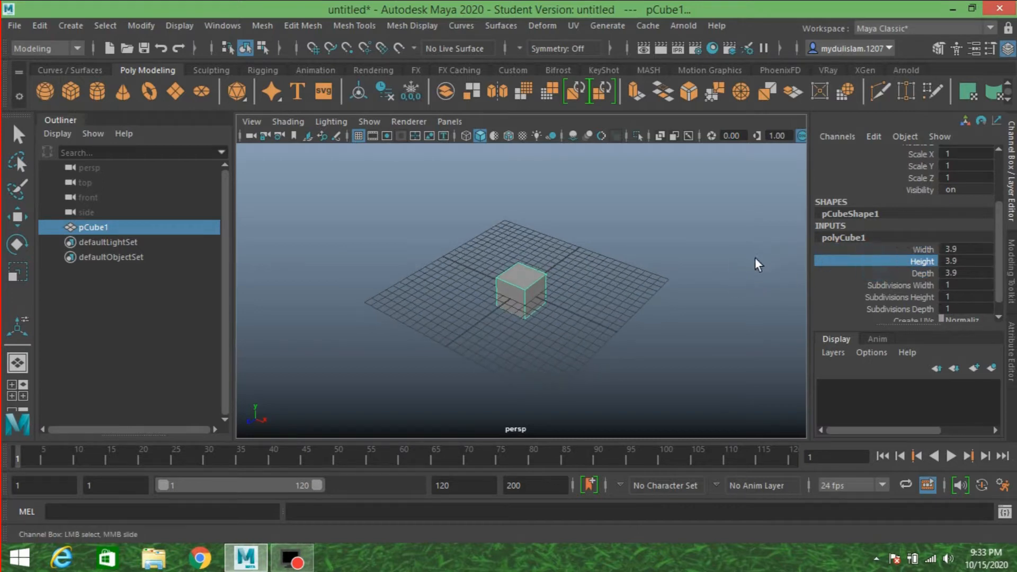
pyautogui.moveTo(754, 259); pyautogui.dragTo(771, 267, button='middle')
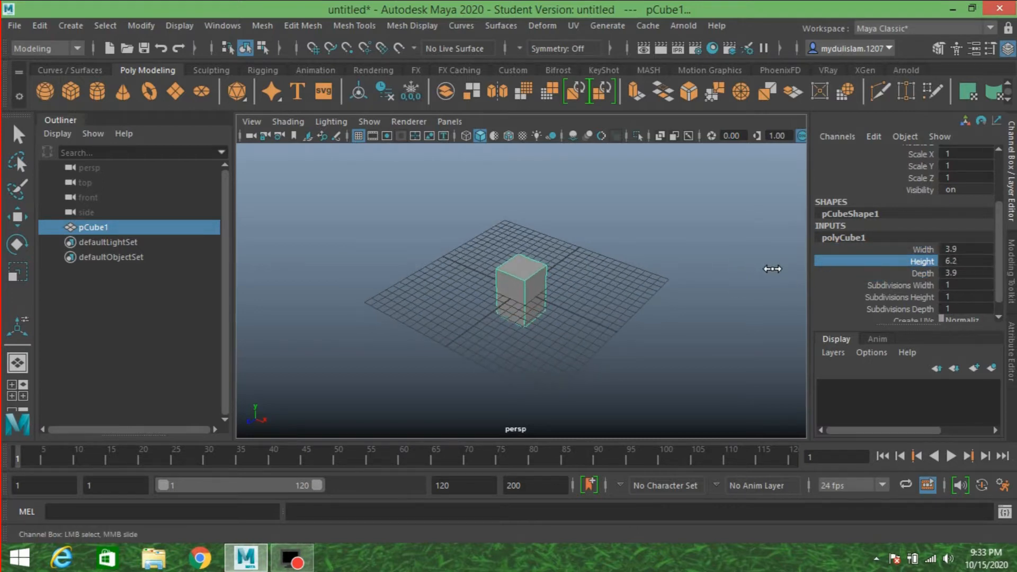
pyautogui.click(957, 261)
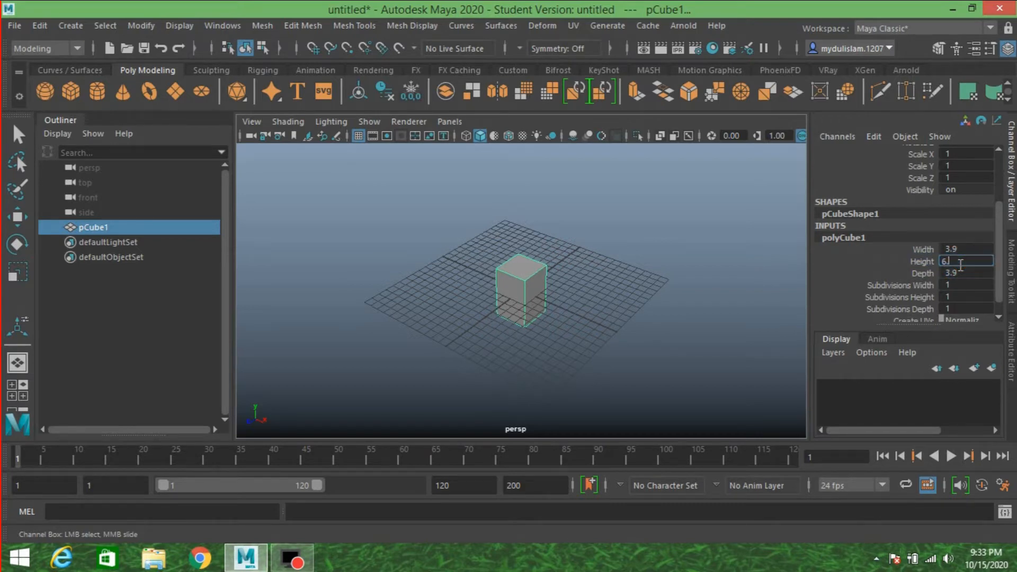
pyautogui.press('Return')
# - Set the cube's width to 6
pyautogui.click(948, 249)
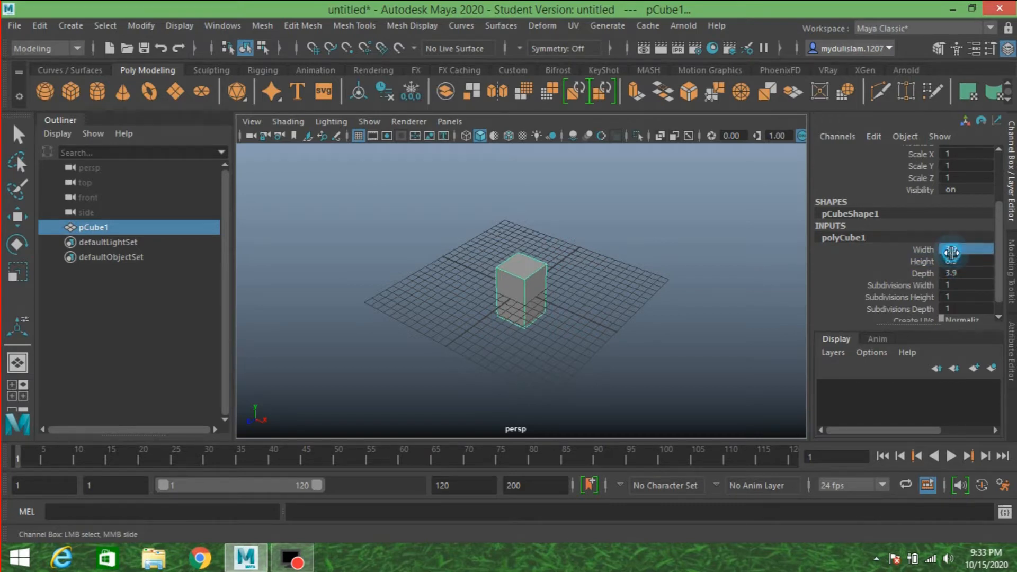
pyautogui.write('6')
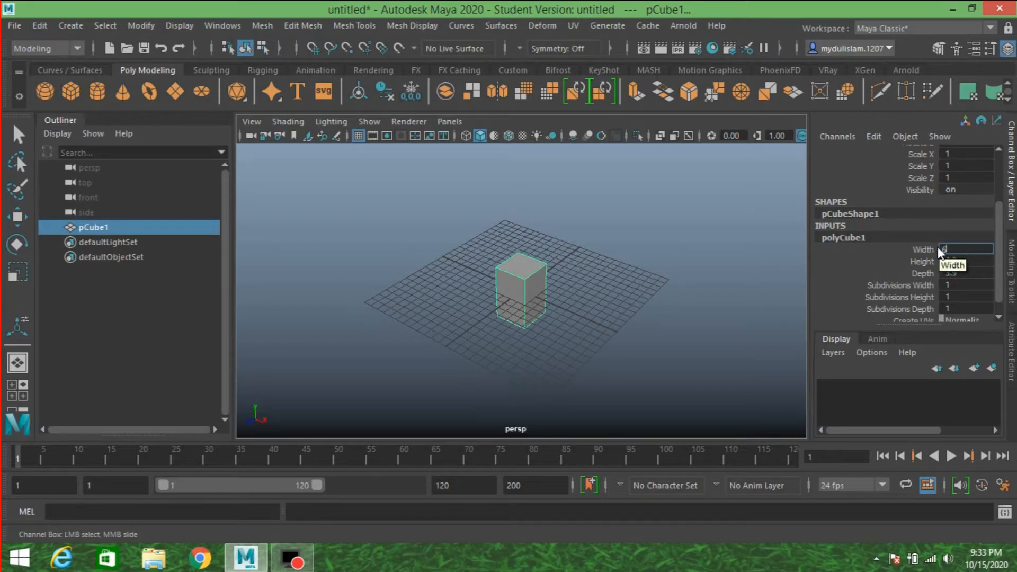
pyautogui.press('Return')
pyautogui.keyDown('alt'); pyautogui.moveTo(551, 325); pyautogui.dragTo(609, 319); pyautogui.keyUp('alt')
# - Widen the cube along X, setting its width to 9.5
pyautogui.click(922, 249)
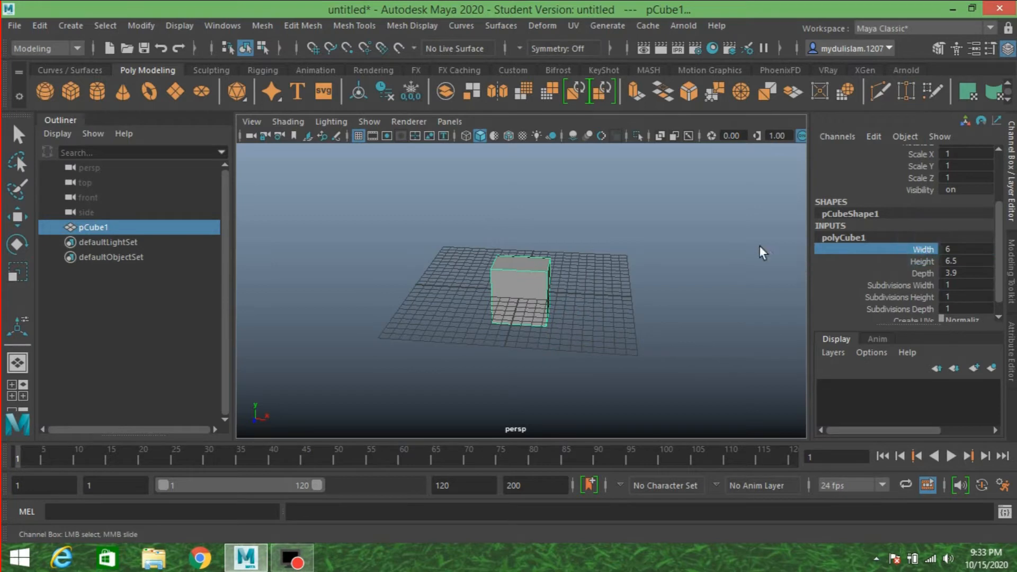
pyautogui.moveTo(760, 247); pyautogui.dragTo(788, 259, button='middle')
pyautogui.keyDown('alt'); pyautogui.moveTo(738, 277); pyautogui.dragTo(586, 263); pyautogui.keyUp('alt')
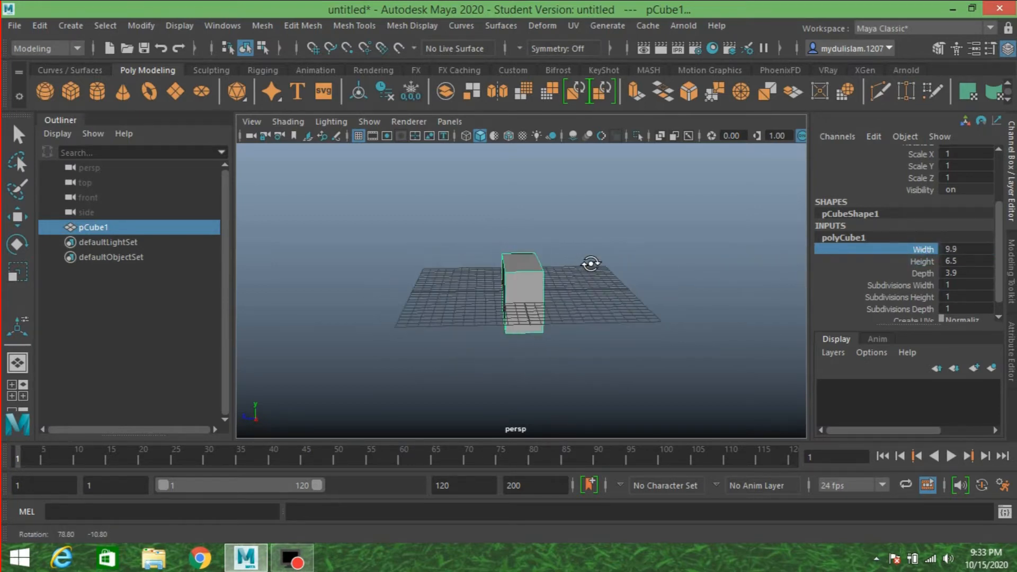
pyautogui.doubleClick(953, 250)
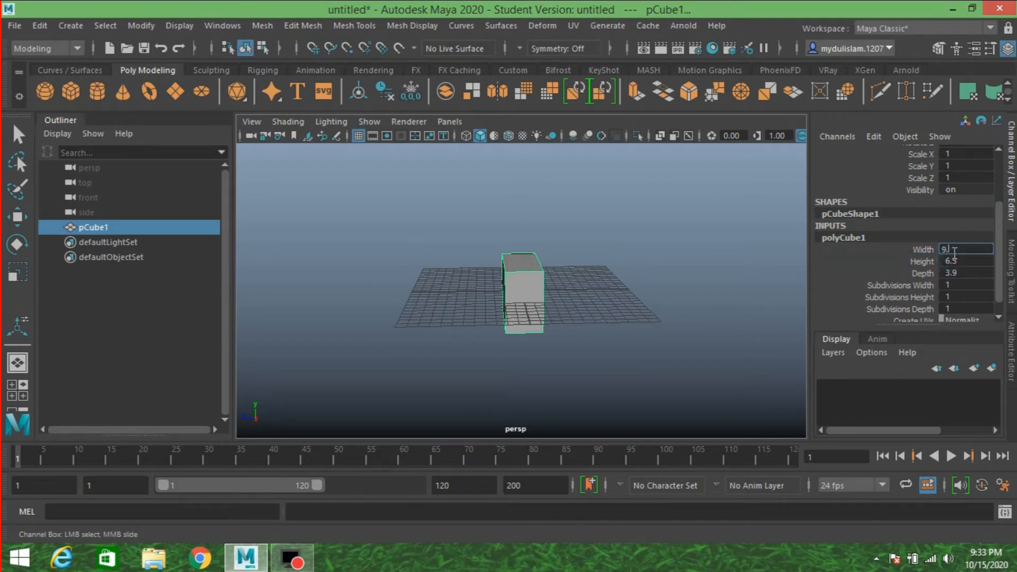
pyautogui.press('Return')
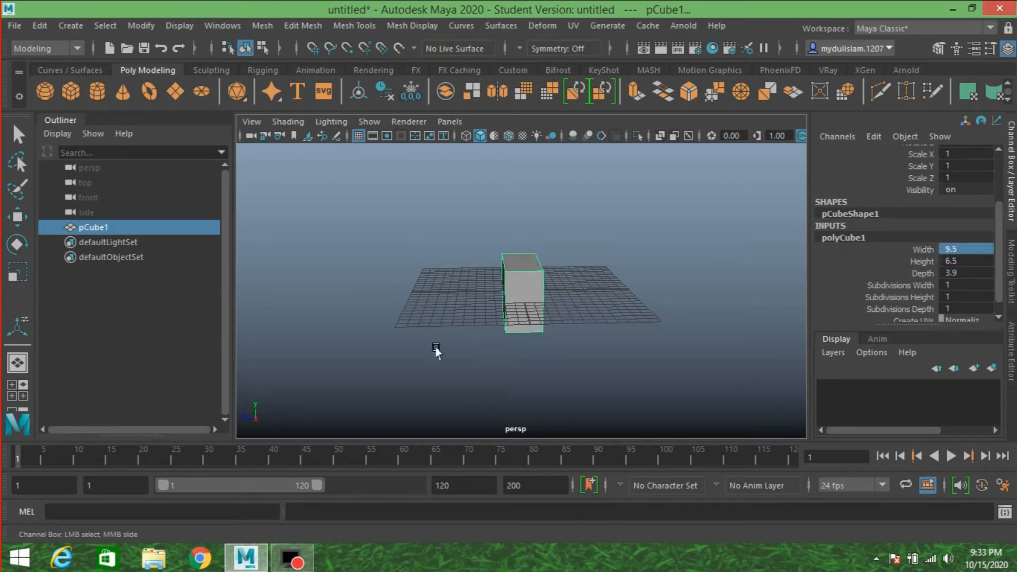
pyautogui.keyDown('alt'); pyautogui.moveTo(334, 356); pyautogui.dragTo(593, 345); pyautogui.keyUp('alt')
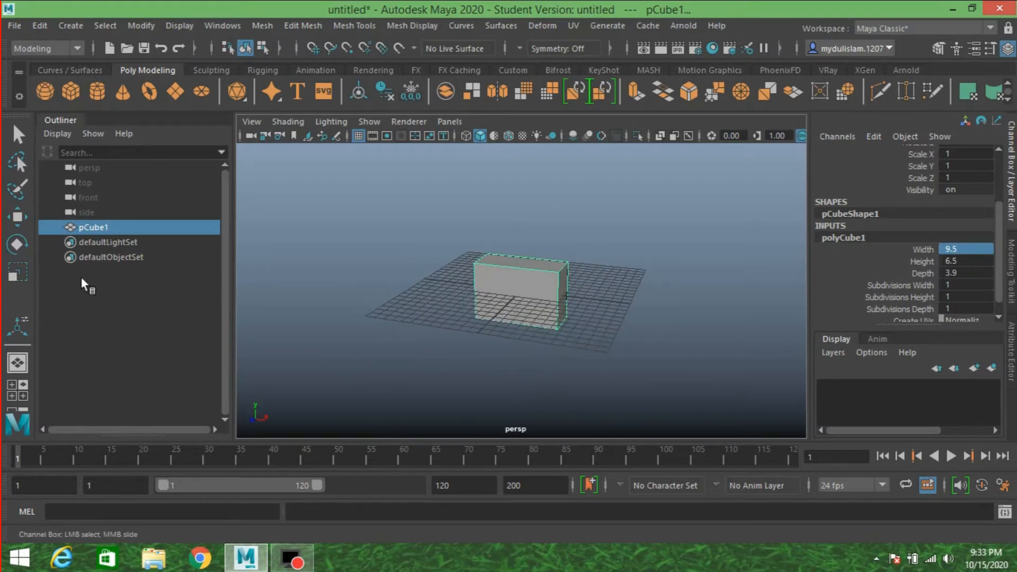
# - Raise the block about 3.33 along Y so it sits on the grid, and freeze its transformations
pyautogui.click(18, 217)
pyautogui.moveTo(522, 241); pyautogui.dragTo(523, 217)
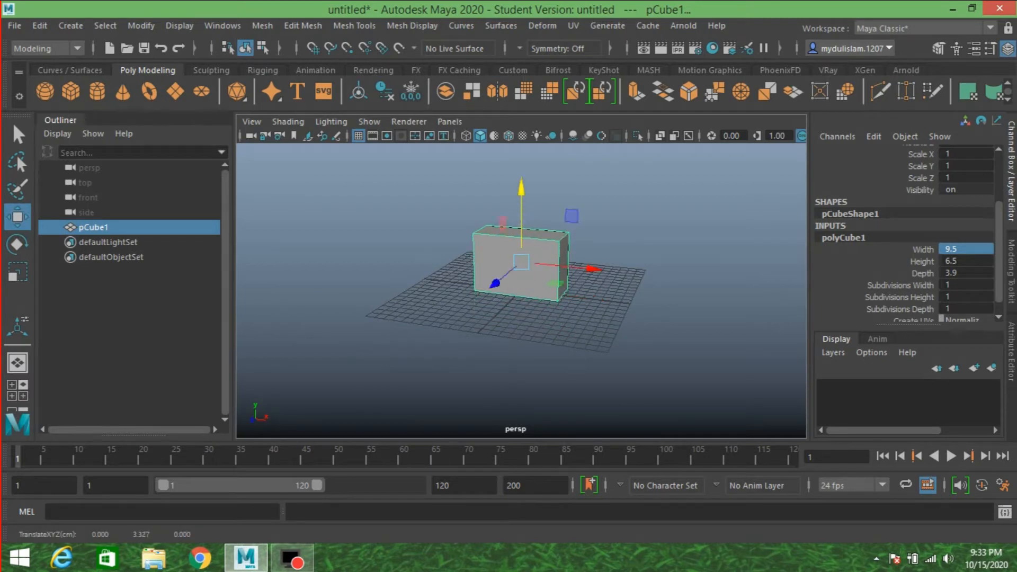
pyautogui.click(138, 22)
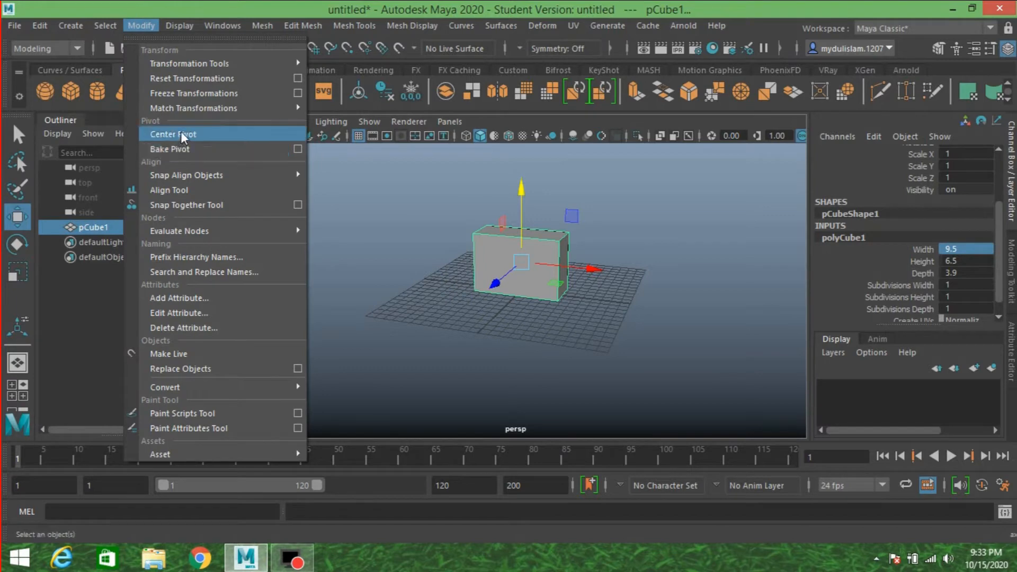
pyautogui.click(196, 93)
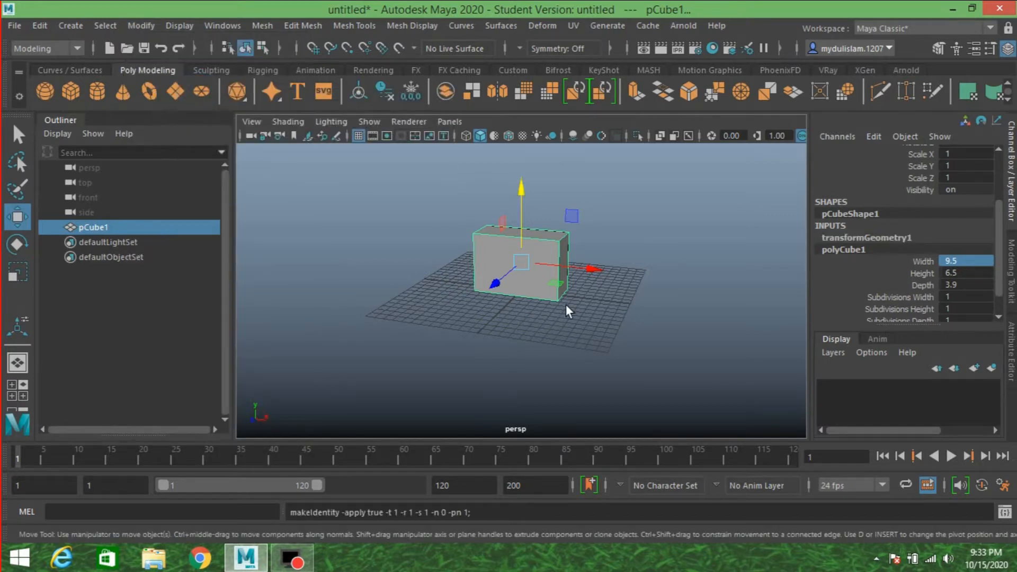
# - Duplicate the block about 9.56 along X and scale the copy uniformly to about 0.367
pyautogui.hotkey('ctrl', 'd')
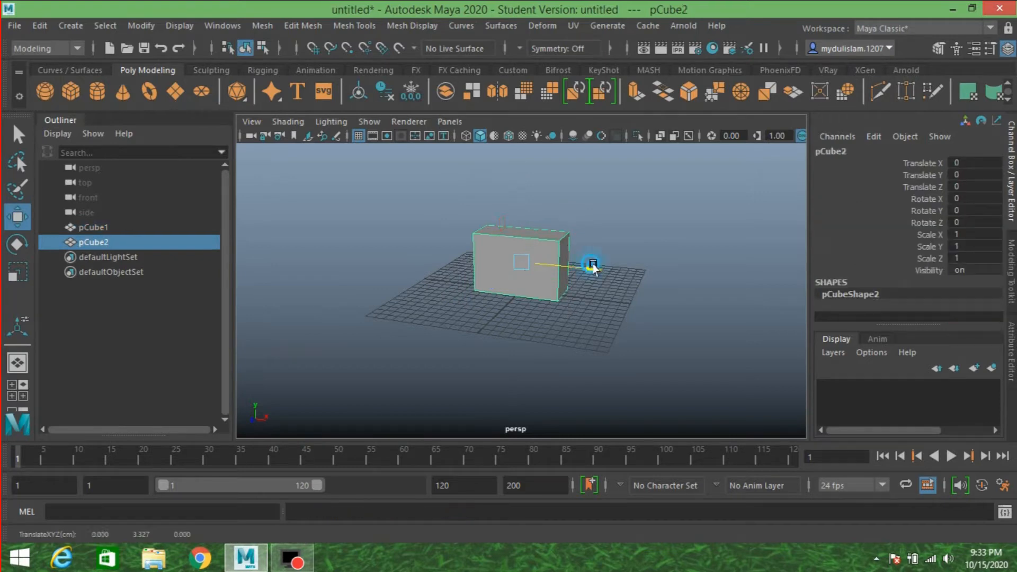
pyautogui.moveTo(587, 267); pyautogui.dragTo(678, 295)
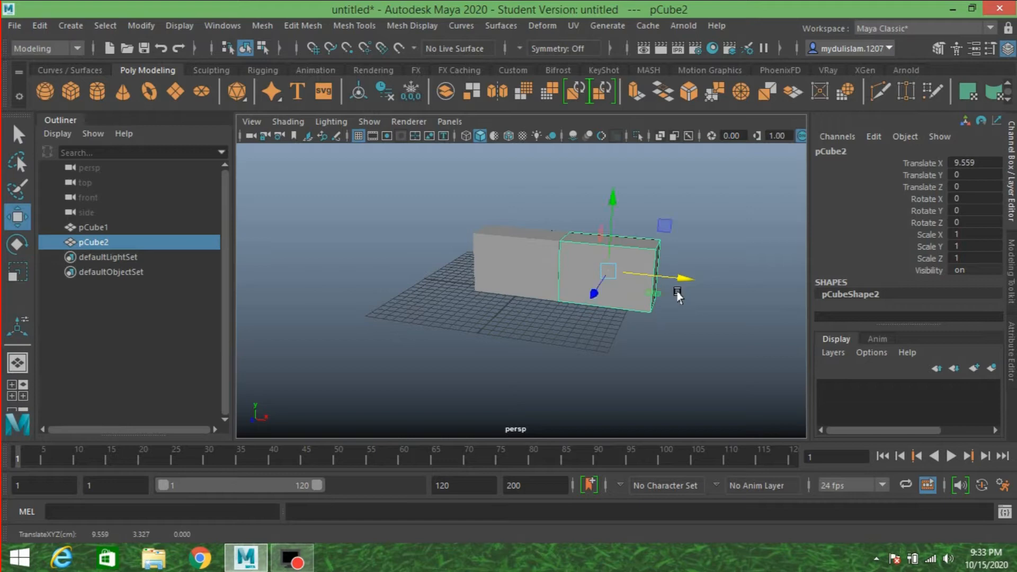
pyautogui.click(18, 273)
pyautogui.moveTo(610, 272); pyautogui.dragTo(573, 288)
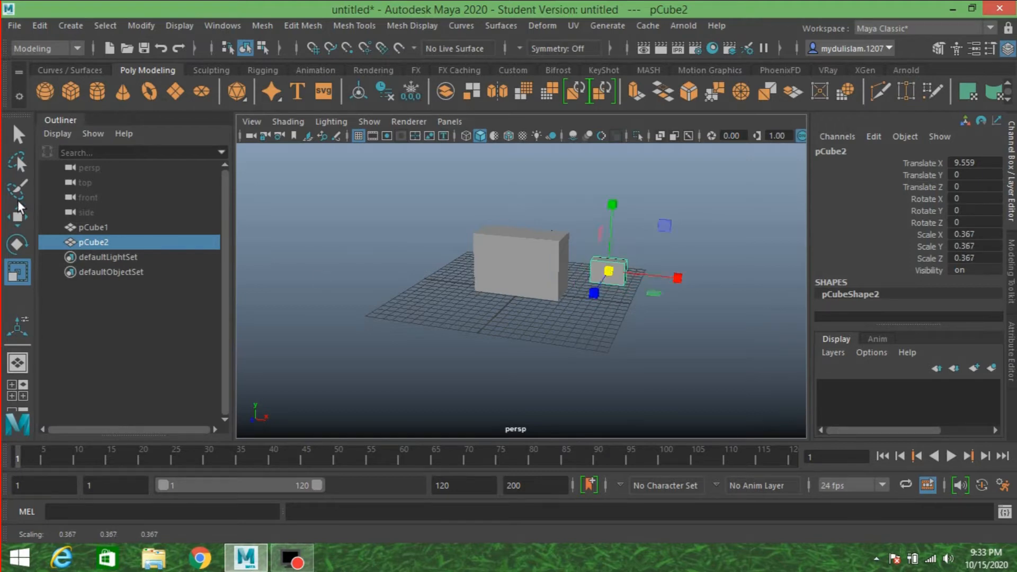
# - Rotate the small block to 90 degrees about the Y axis
pyautogui.click(17, 245)
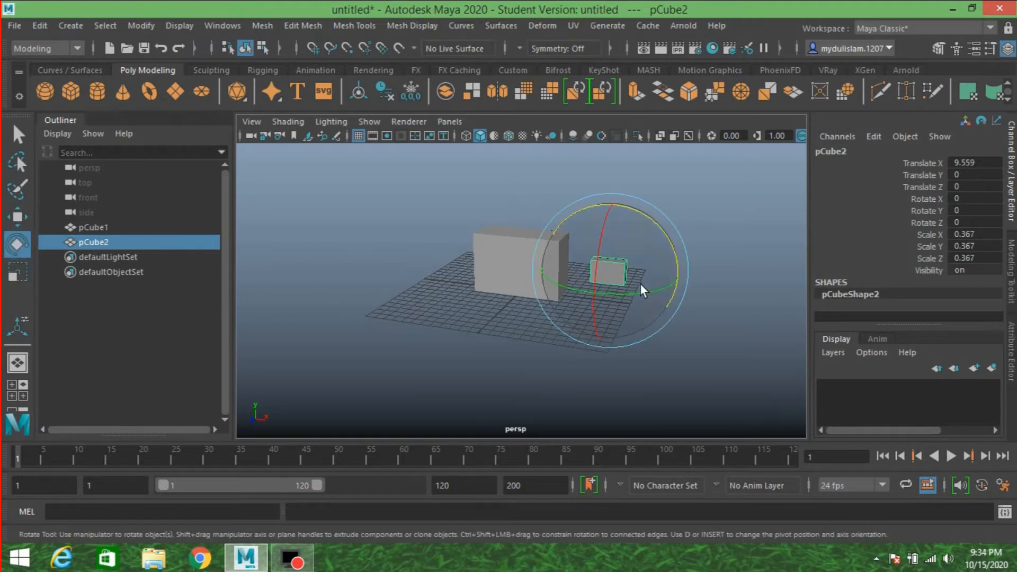
pyautogui.moveTo(652, 288); pyautogui.dragTo(570, 285)
pyautogui.click(980, 211)
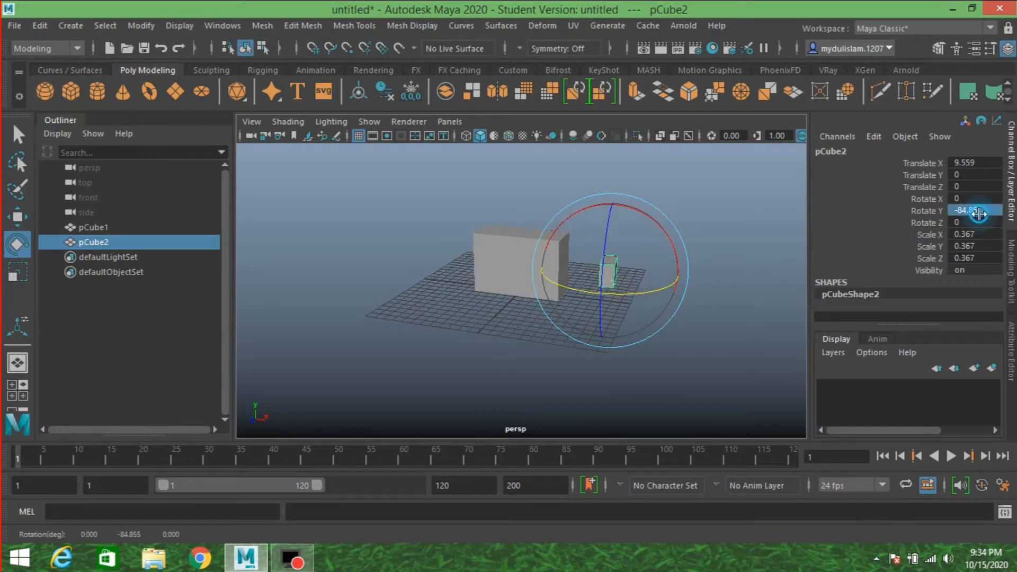
pyautogui.write('90')
pyautogui.press('Return')
# - Stretch the small block to about 0.415 in Y and move it against the large block's end face at about X 5.495
pyautogui.keyDown('alt'); pyautogui.moveTo(691, 247); pyautogui.dragTo(529, 241); pyautogui.keyUp('alt')
pyautogui.scroll(5, 569, 239)
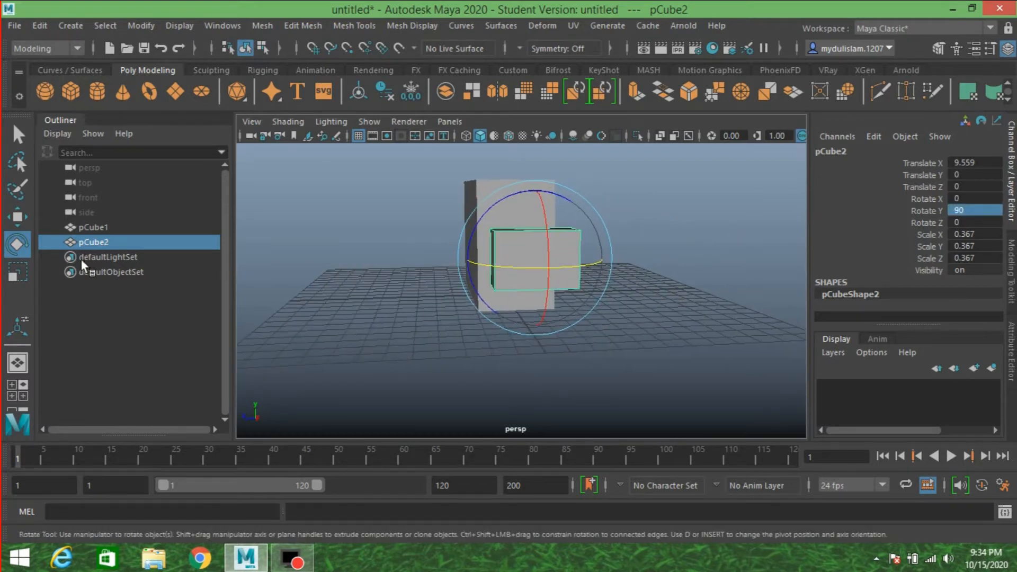
pyautogui.click(17, 272)
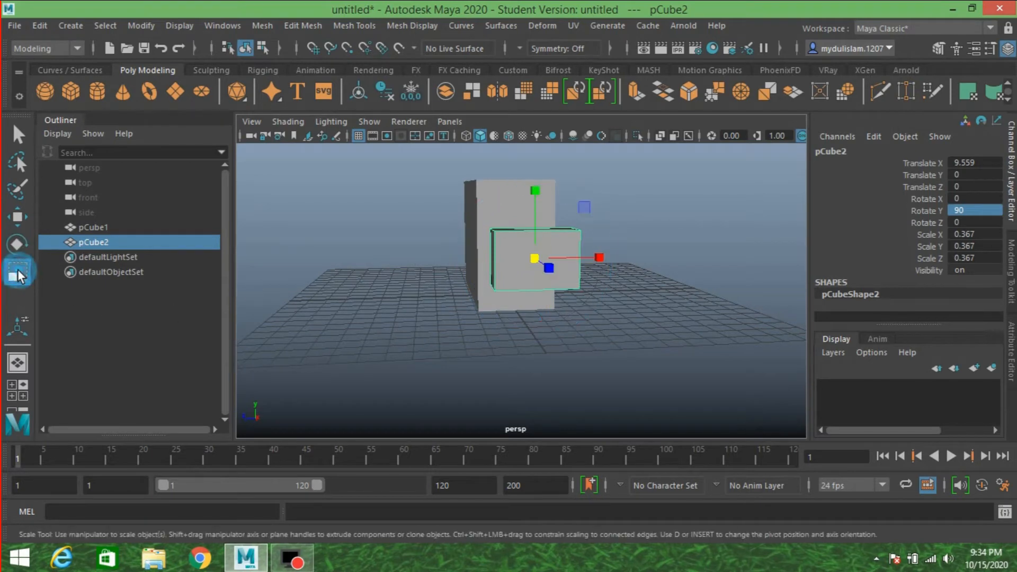
pyautogui.moveTo(533, 194); pyautogui.dragTo(604, 295)
pyautogui.press('w')
pyautogui.moveTo(768, 279); pyautogui.dragTo(584, 259)
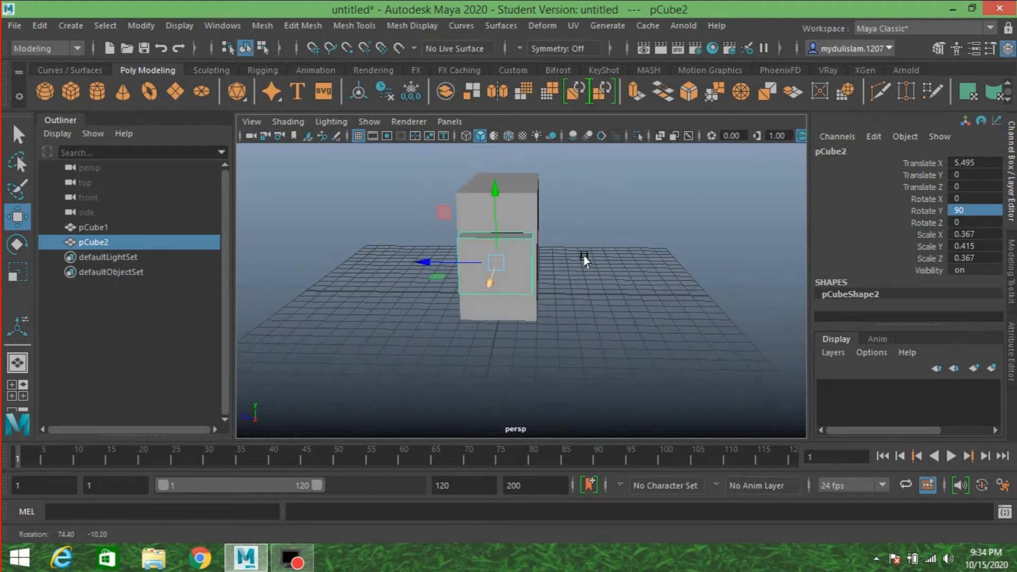
pyautogui.moveTo(404, 279)
pyautogui.keyDown('alt'); pyautogui.mouseDown()
pyautogui.moveTo(421, 275)
pyautogui.moveTo(402, 276)
pyautogui.mouseUp(); pyautogui.keyUp('alt')
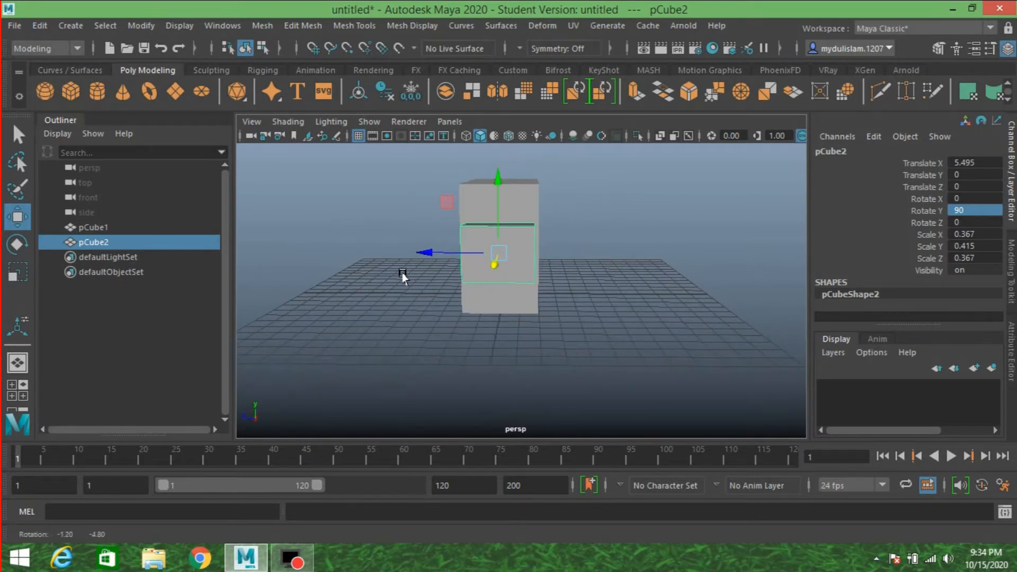
# - Scale the small block to about 0.419 in X, 0.473 in Y and 0.346 in Z, and freeze its transformations
pyautogui.click(28, 272)
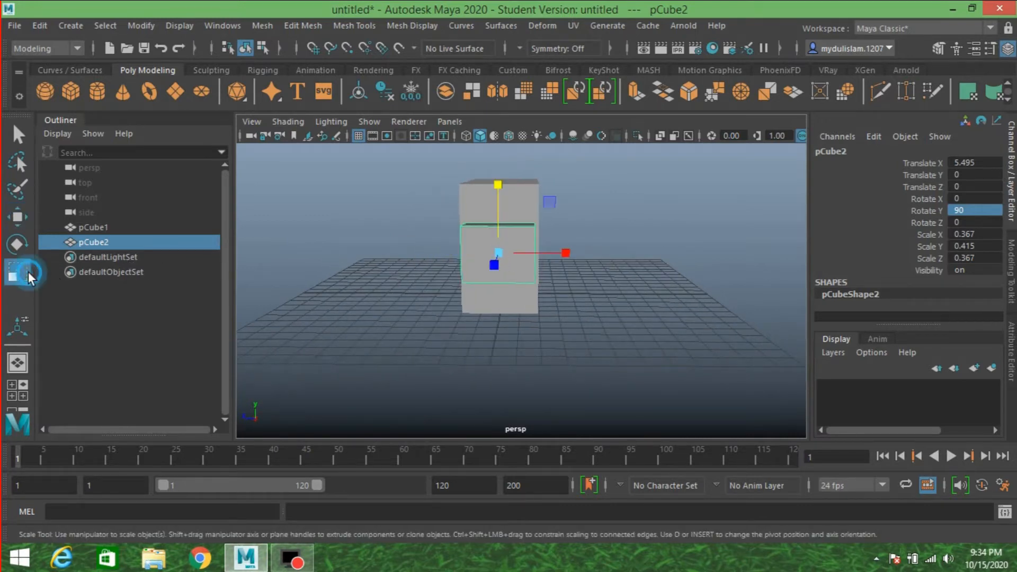
pyautogui.click(498, 252)
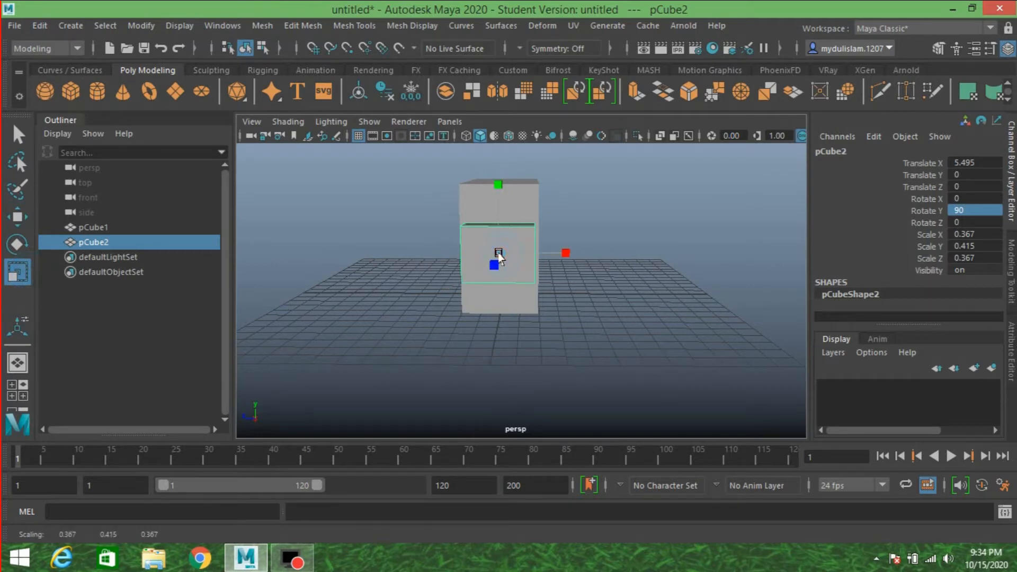
pyautogui.moveTo(498, 253); pyautogui.dragTo(505, 255)
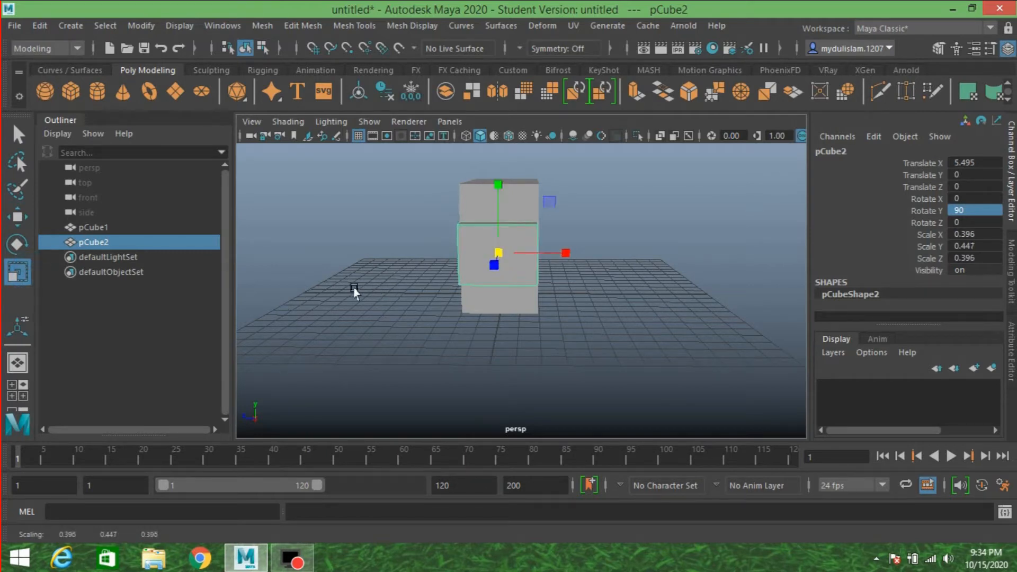
pyautogui.keyDown('alt'); pyautogui.moveTo(354, 290); pyautogui.dragTo(400, 286); pyautogui.keyUp('alt')
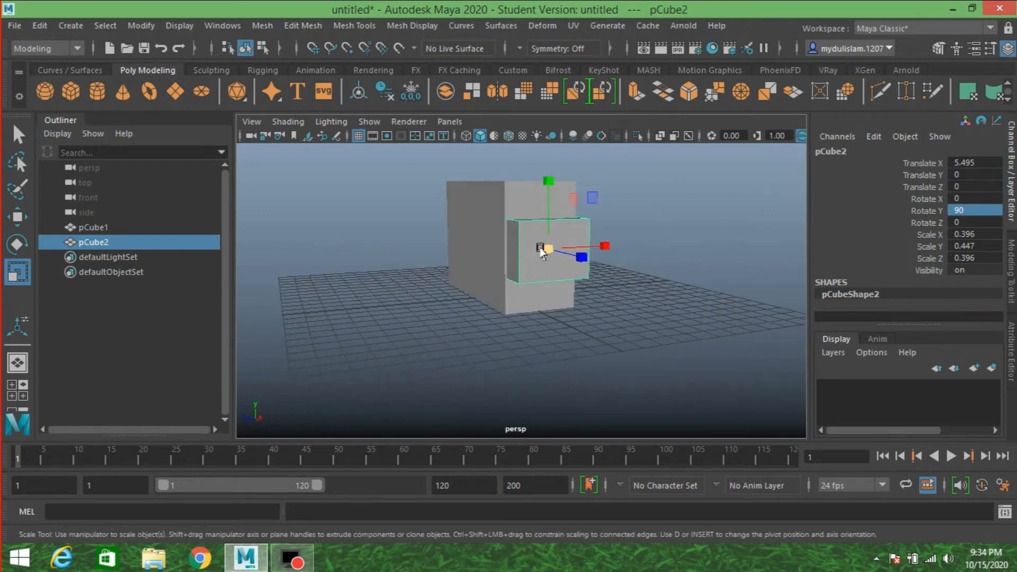
pyautogui.moveTo(540, 249); pyautogui.dragTo(550, 255)
pyautogui.keyDown('alt'); pyautogui.moveTo(439, 279); pyautogui.dragTo(546, 299); pyautogui.keyUp('alt')
pyautogui.moveTo(678, 278); pyautogui.dragTo(665, 279)
pyautogui.keyDown('alt'); pyautogui.moveTo(522, 321); pyautogui.dragTo(497, 314); pyautogui.keyUp('alt')
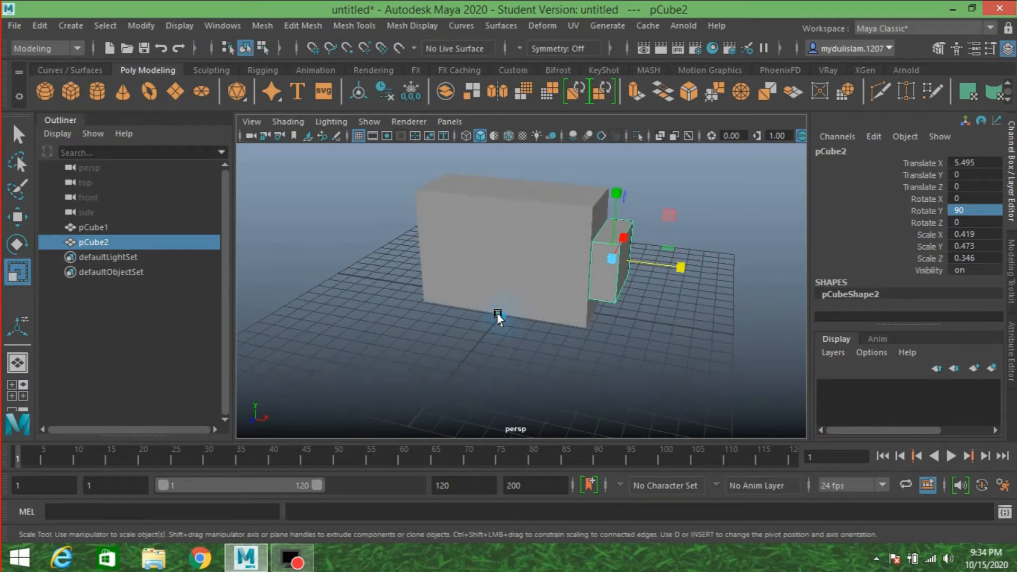
pyautogui.click(135, 27)
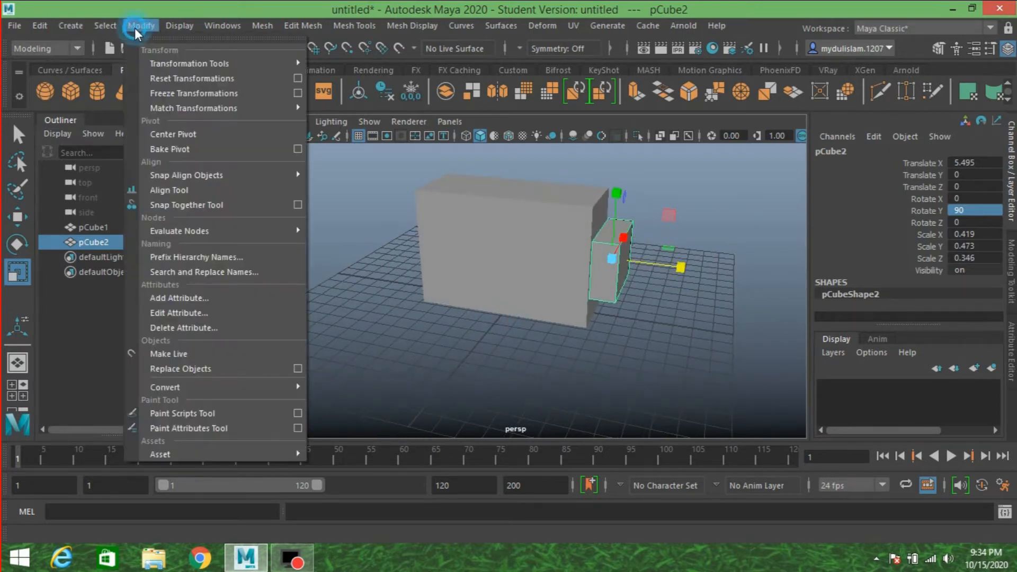
pyautogui.click(167, 93)
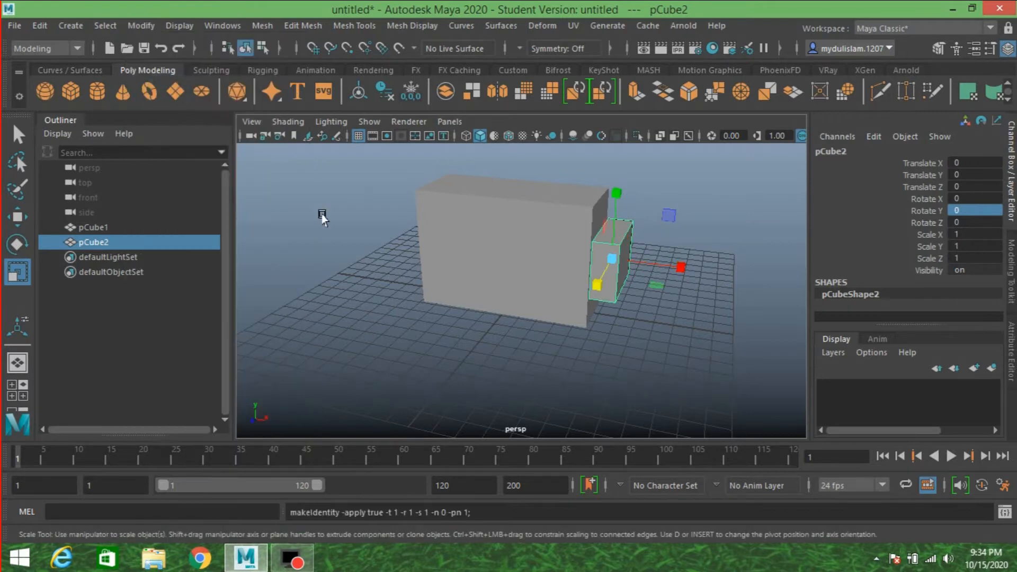
# - Rename the small block to cam and hide it
pyautogui.doubleClick(123, 244)
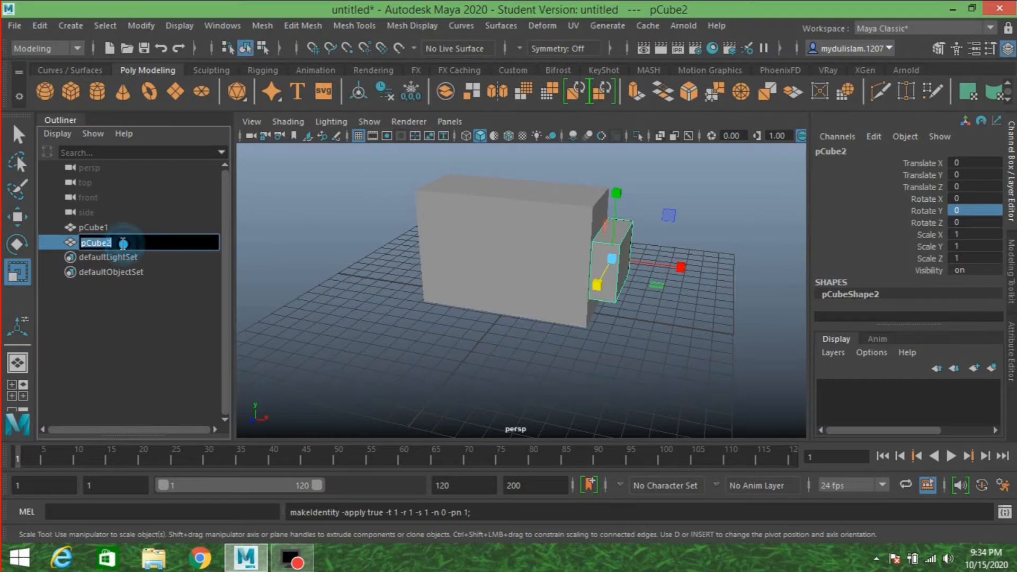
pyautogui.write('cam')
pyautogui.press('Return')
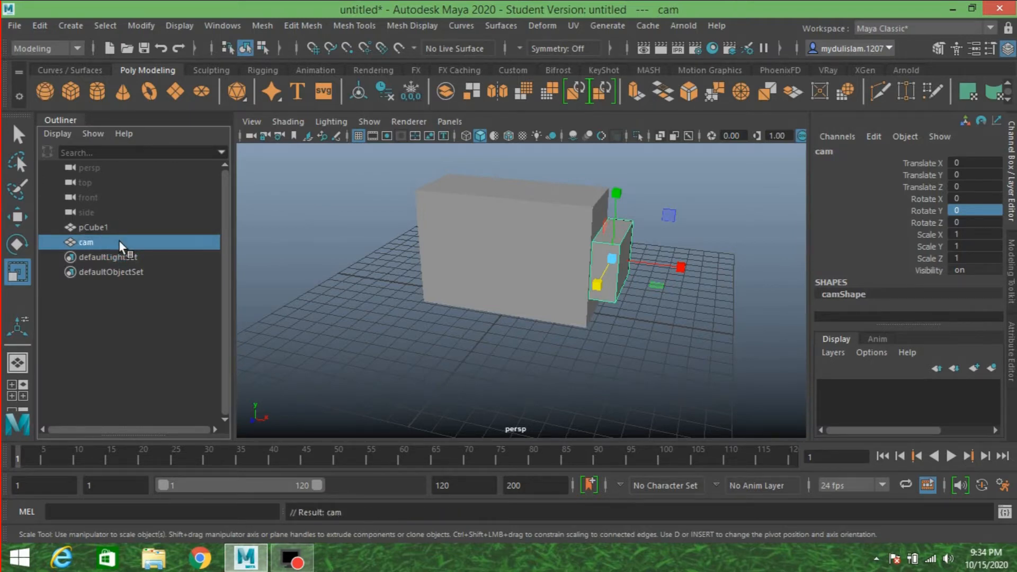
pyautogui.hotkey('ctrl', 'h')
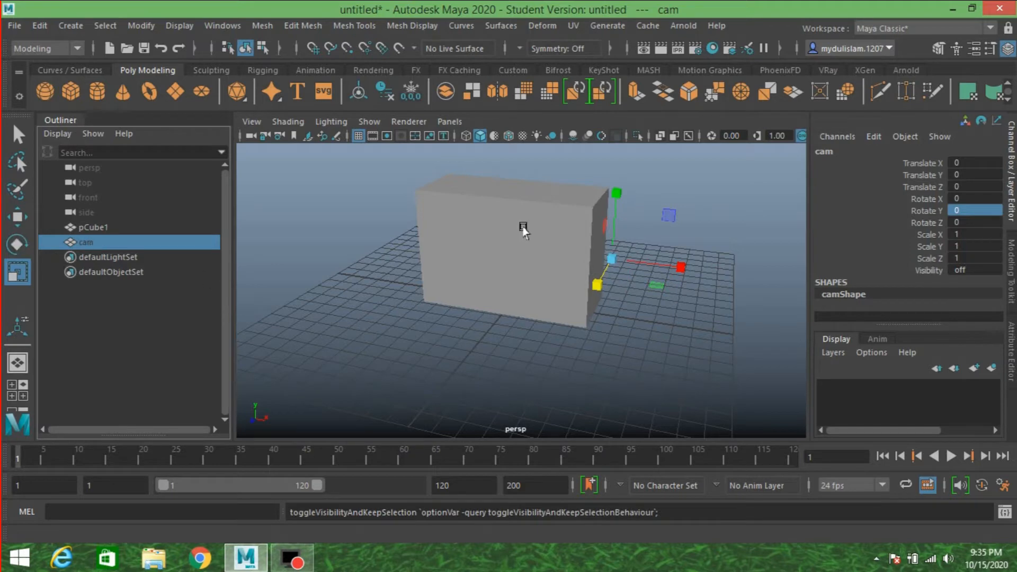
# - Turn on wireframe-on-shaded display and frame the large block in the front view
pyautogui.click(523, 229)
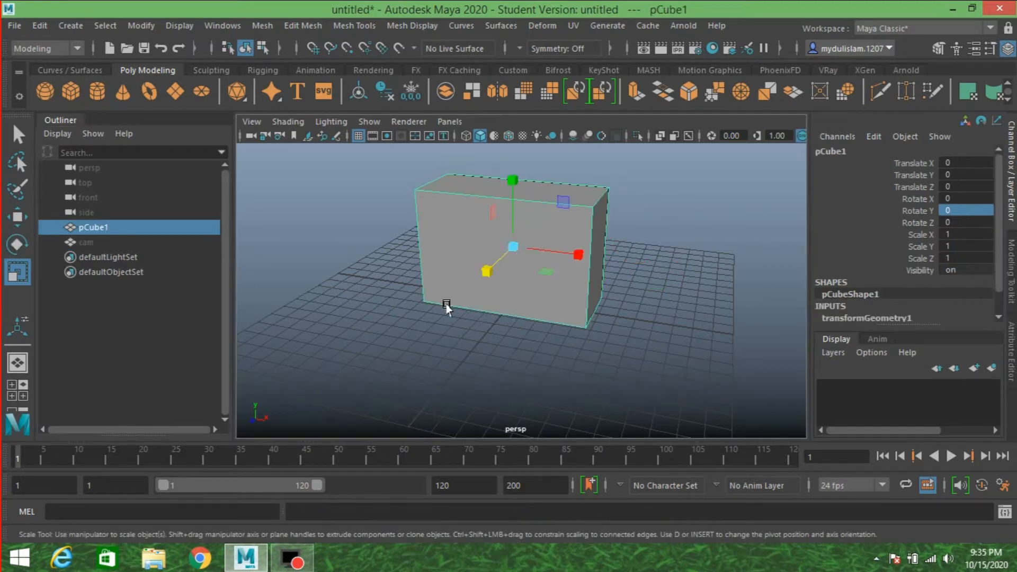
pyautogui.click(508, 136)
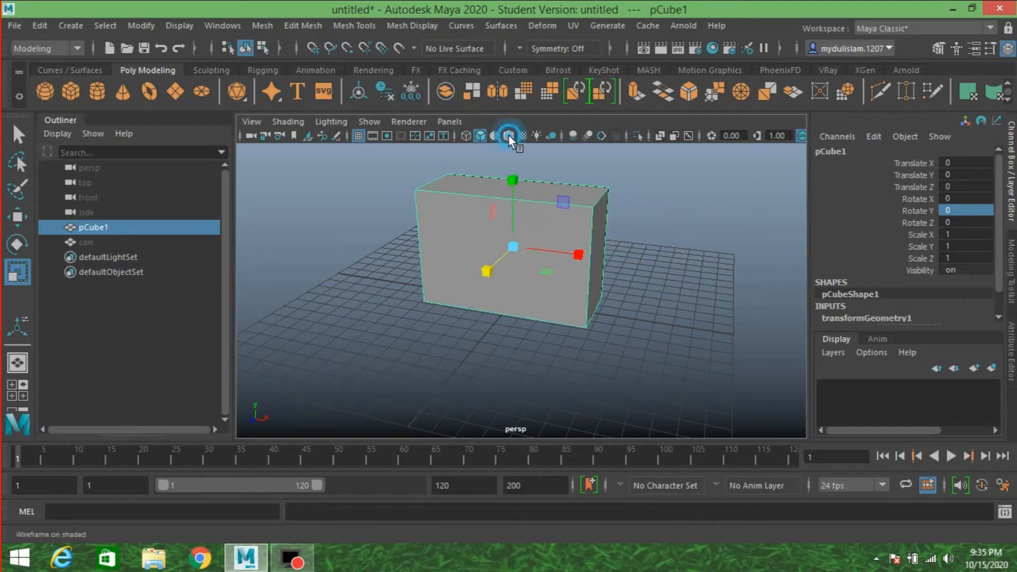
pyautogui.keyDown('alt'); pyautogui.moveTo(424, 288); pyautogui.dragTo(447, 278); pyautogui.keyUp('alt')
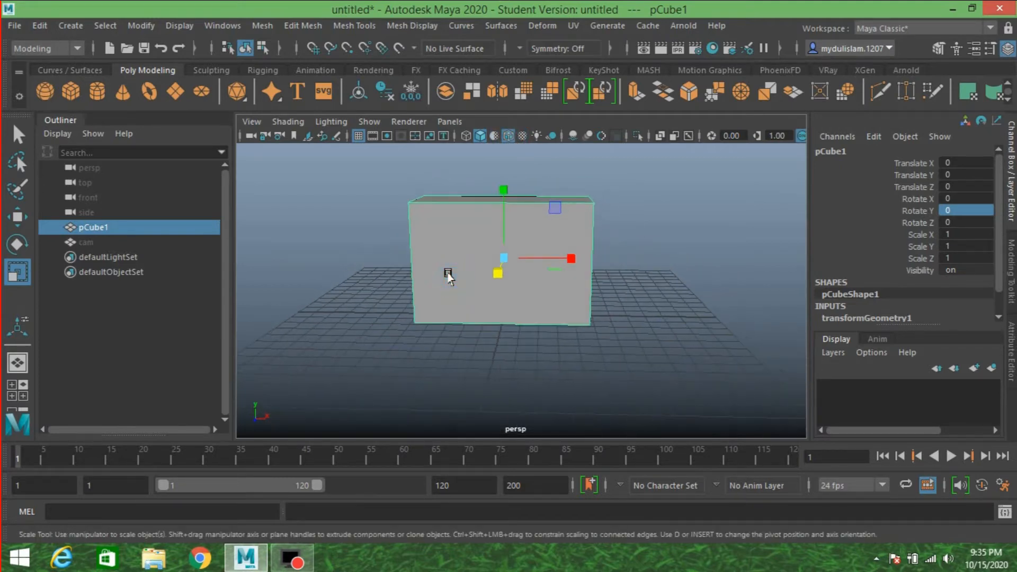
pyautogui.press('space')
pyautogui.press('space')
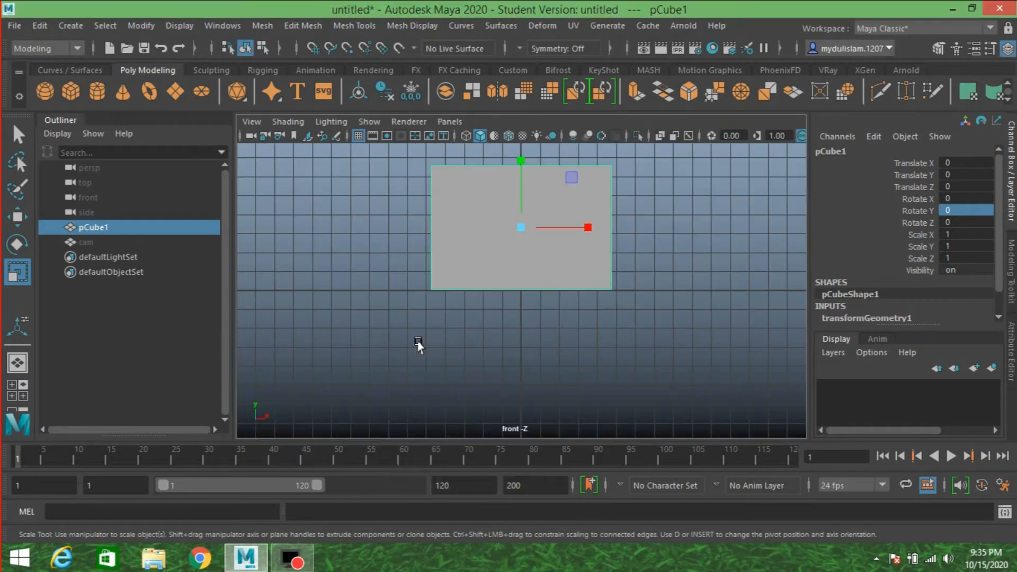
pyautogui.scroll(-2, 419, 345)
pyautogui.press('f')
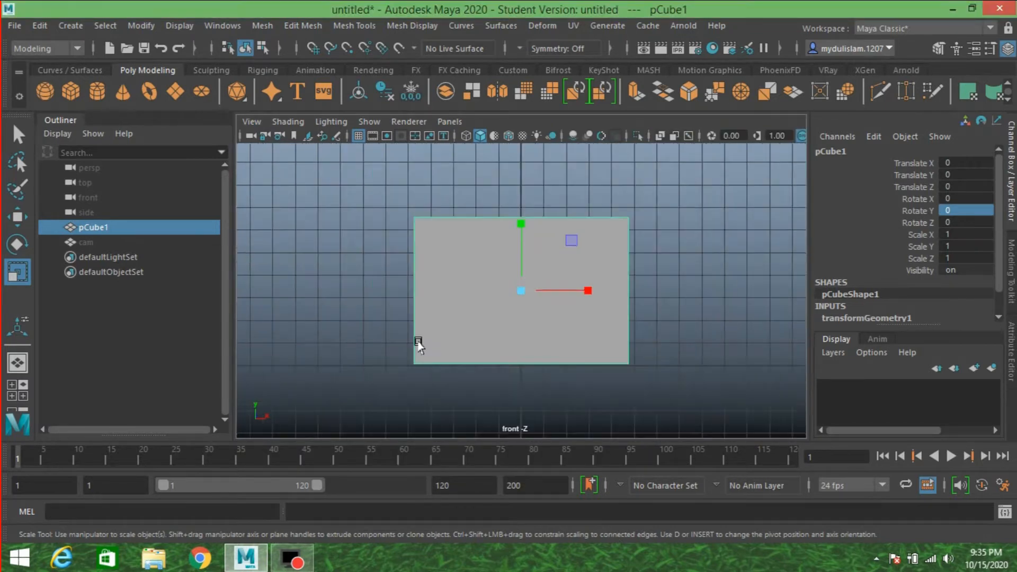
# - Start a Bezier curve on the large block's top edge, left of centre, and add a smooth second point above the block's middle
pyautogui.click(82, 27)
pyautogui.click(232, 138)
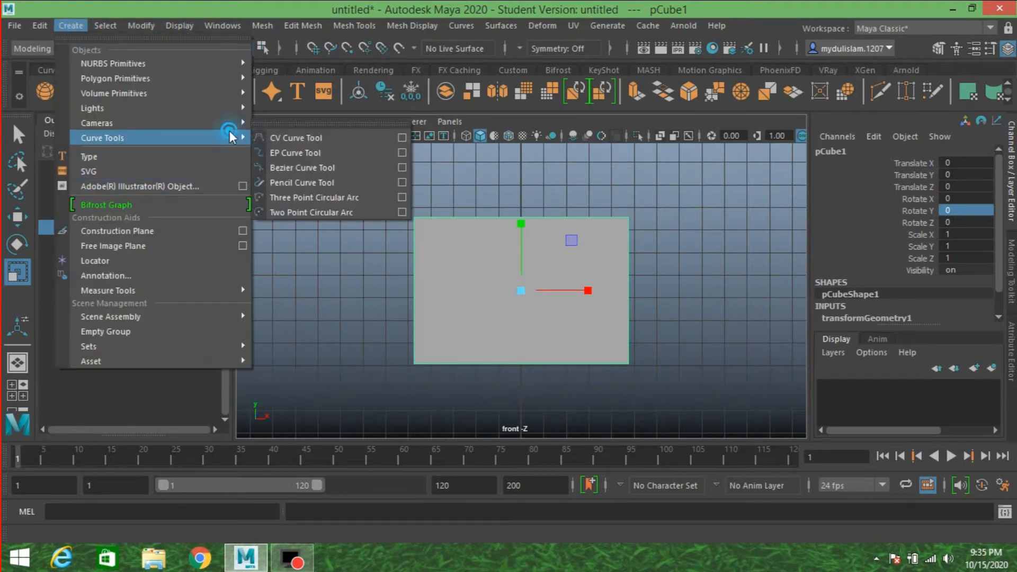
pyautogui.click(345, 170)
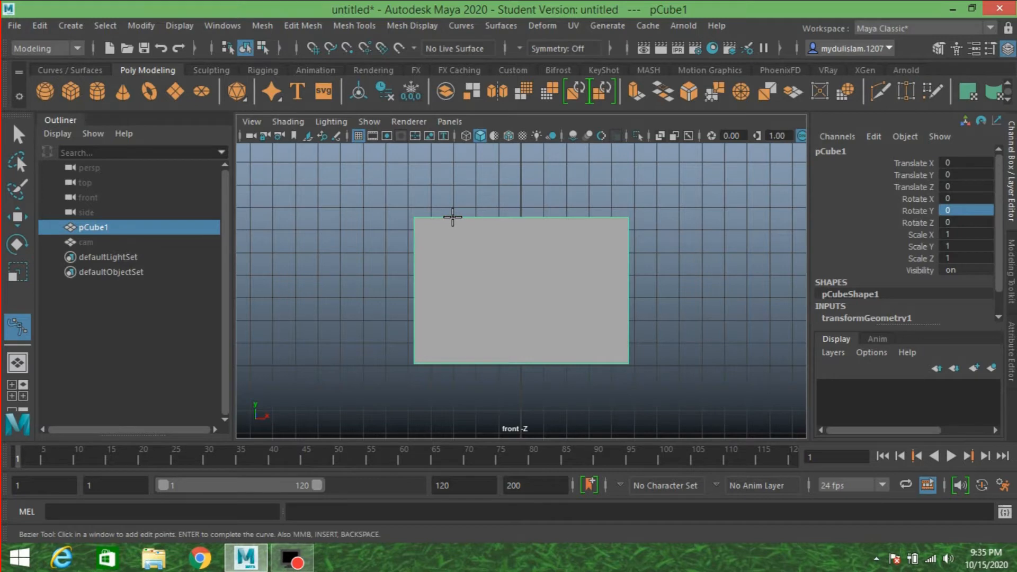
pyautogui.click(452, 217)
pyautogui.scroll(-1, 467, 206)
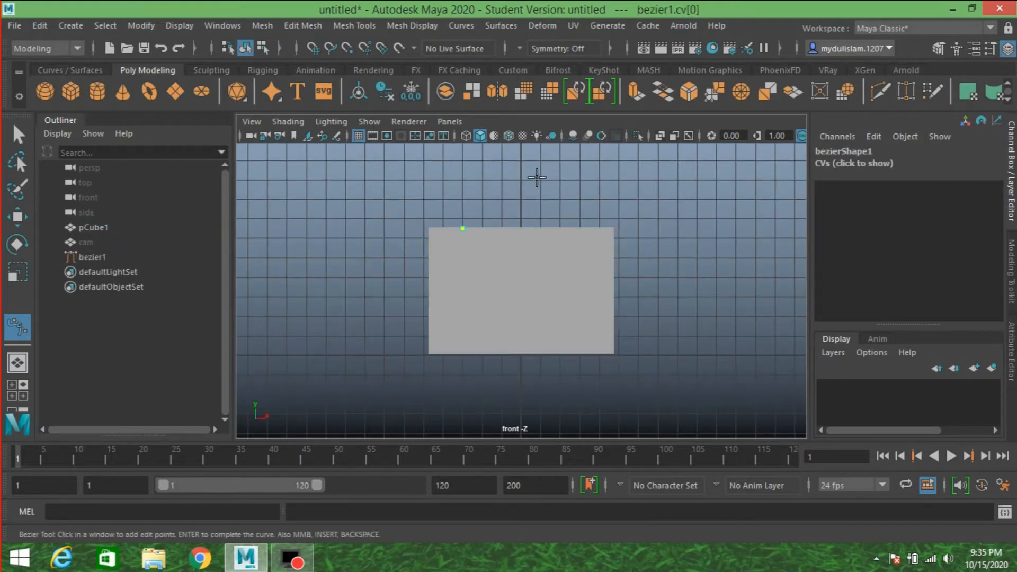
pyautogui.click(526, 177)
pyautogui.moveTo(526, 178); pyautogui.dragTo(599, 190)
pyautogui.moveTo(583, 209); pyautogui.dragTo(594, 211)
pyautogui.hotkey('ctrl', 'z')
pyautogui.hotkey('ctrl', 'z')
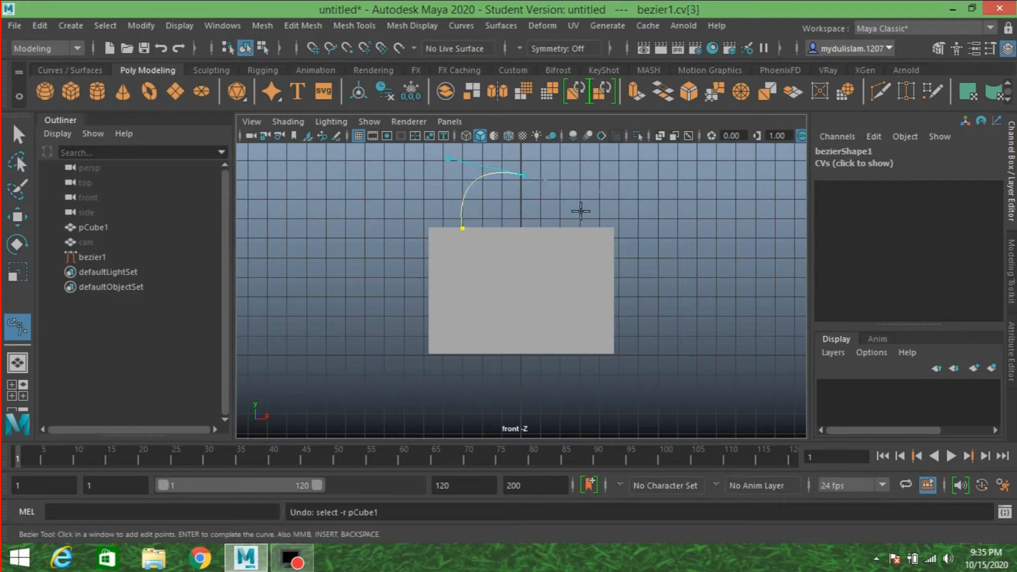
pyautogui.click(572, 211)
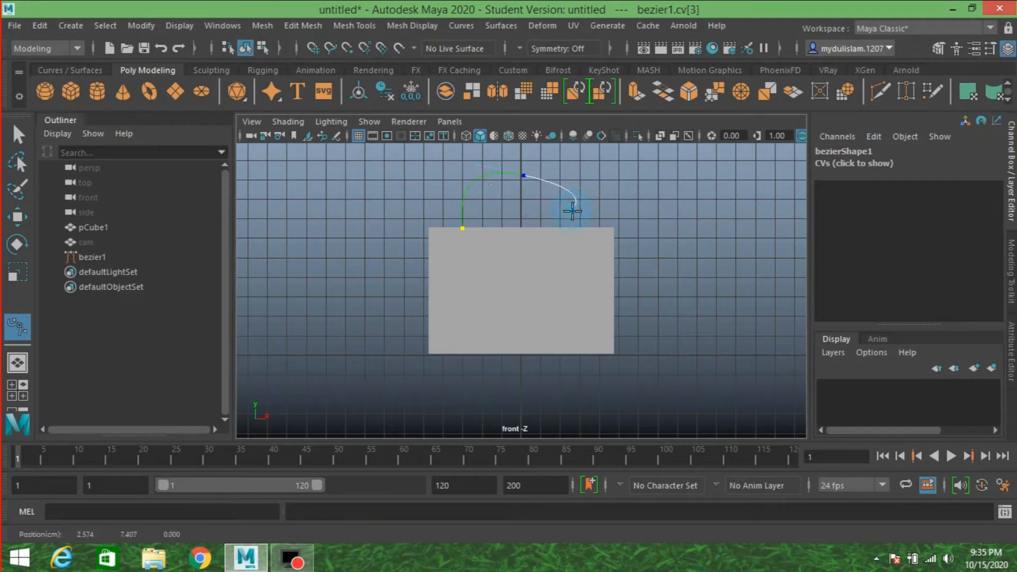
pyautogui.hotkey('ctrl', 'z')
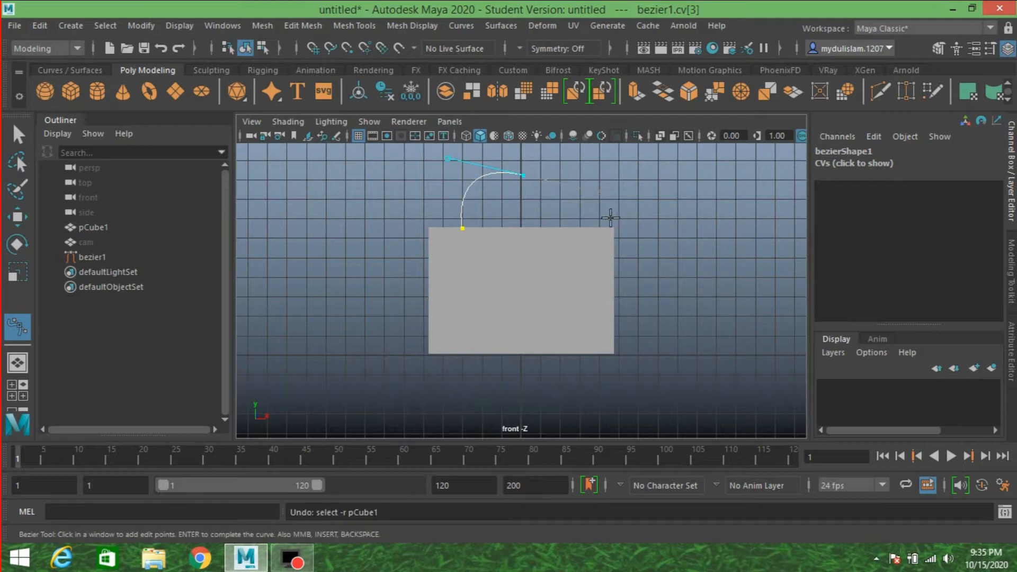
# - Add a level-tangent curve point at about X 4.405, Y 7.368 and finish the curve near the block's lower corner at about X 4.862, Y 0.619
pyautogui.click(607, 211)
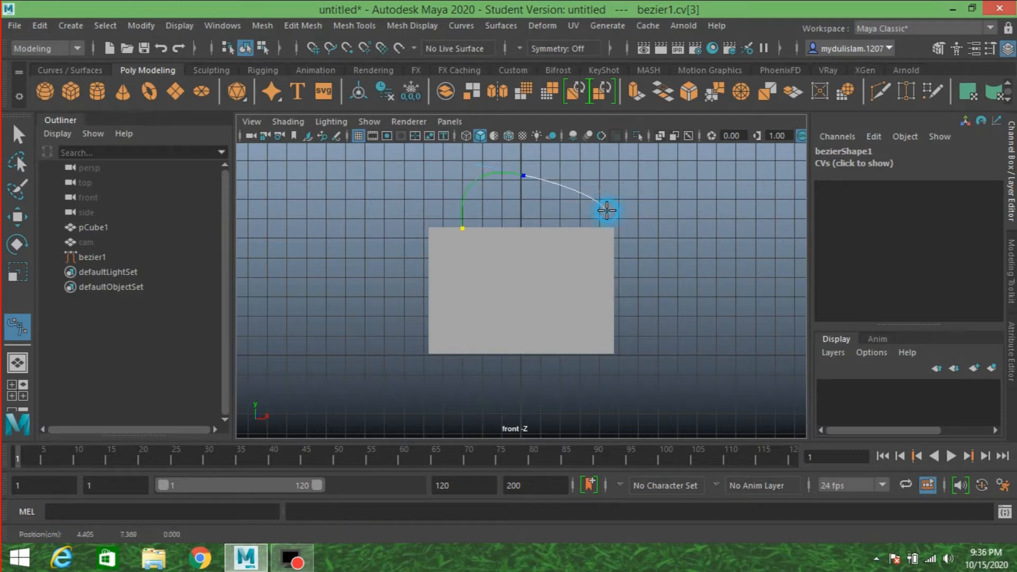
pyautogui.moveTo(613, 212); pyautogui.dragTo(663, 211)
pyautogui.click(664, 211)
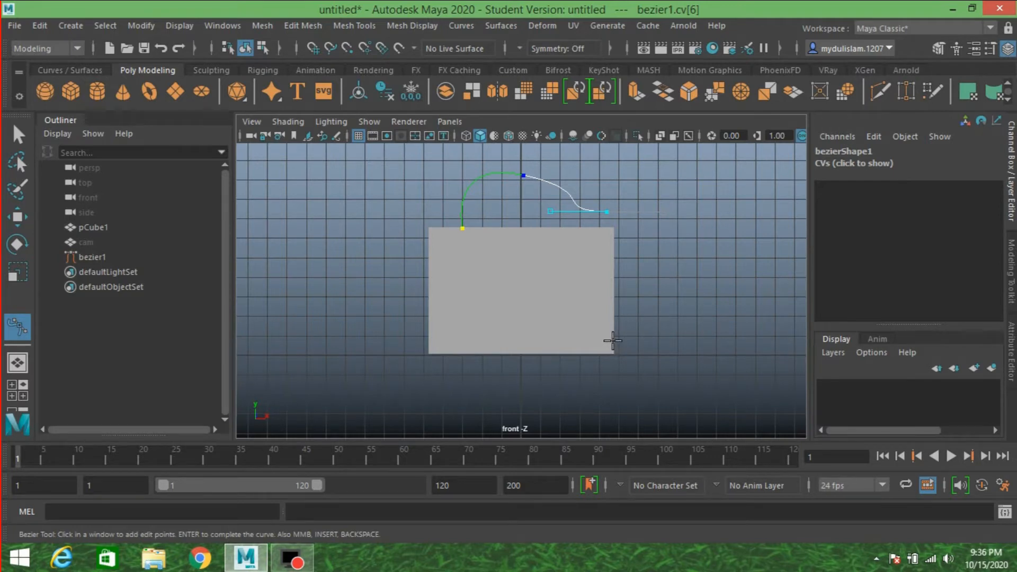
pyautogui.moveTo(614, 343); pyautogui.dragTo(555, 341)
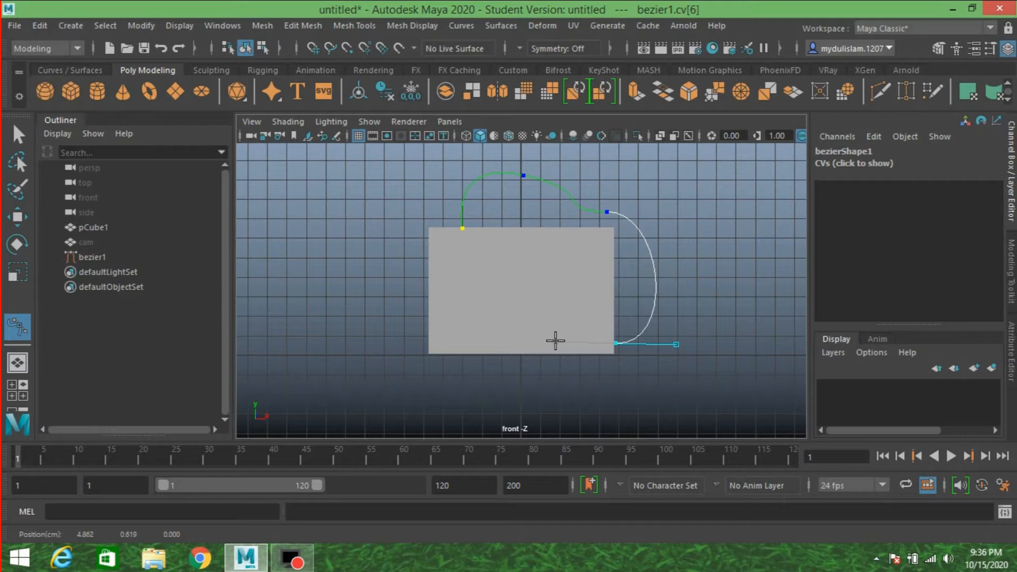
pyautogui.moveTo(555, 341); pyautogui.dragTo(555, 341)
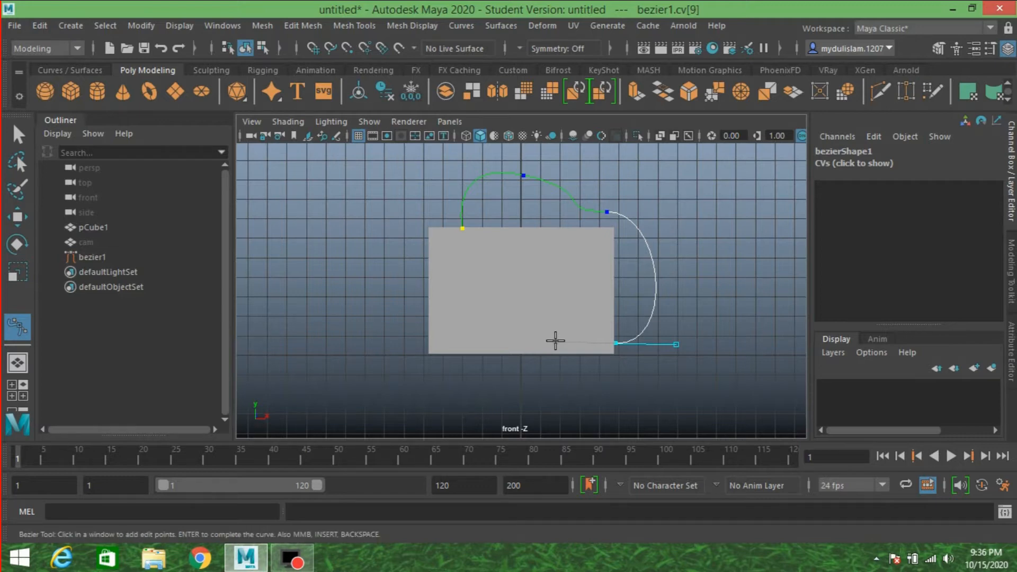
pyautogui.press('r')
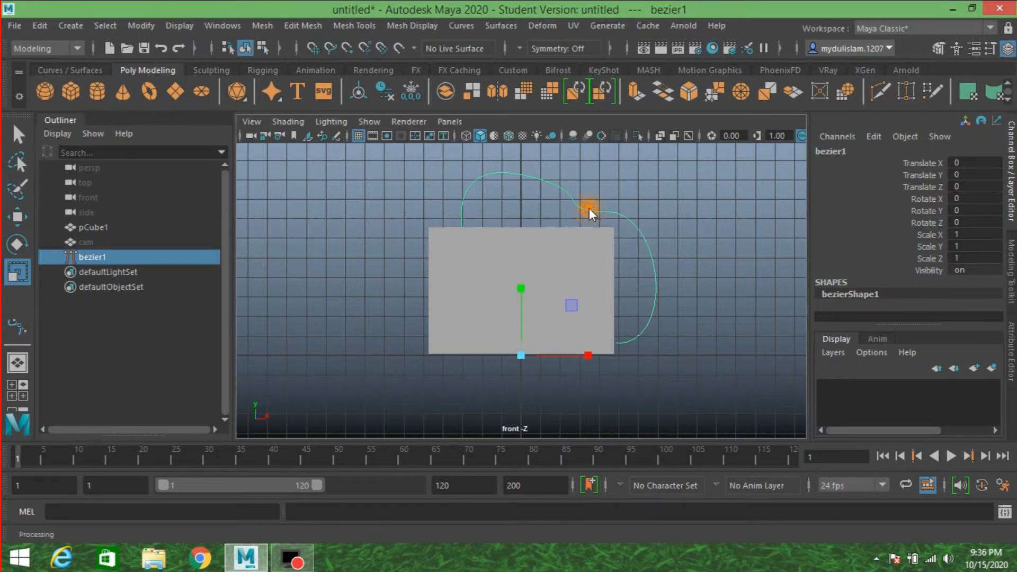
# - Raise the inner tangent handle and the anchor of the curve's third point, setting the anchor at about Y 7.445
pyautogui.moveTo(589, 208); pyautogui.dragTo(509, 196, button='right')
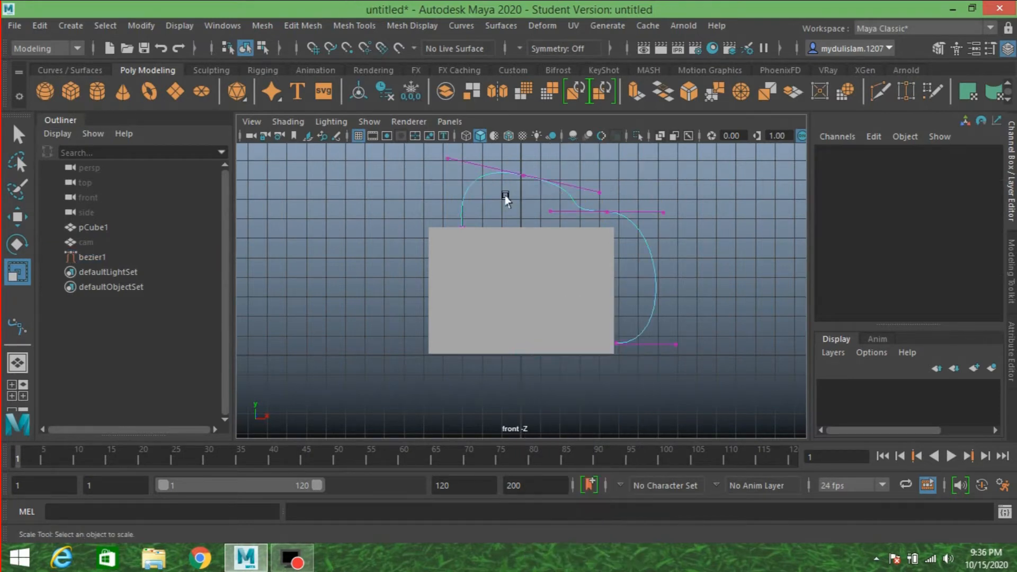
pyautogui.click(555, 221)
pyautogui.click(18, 217)
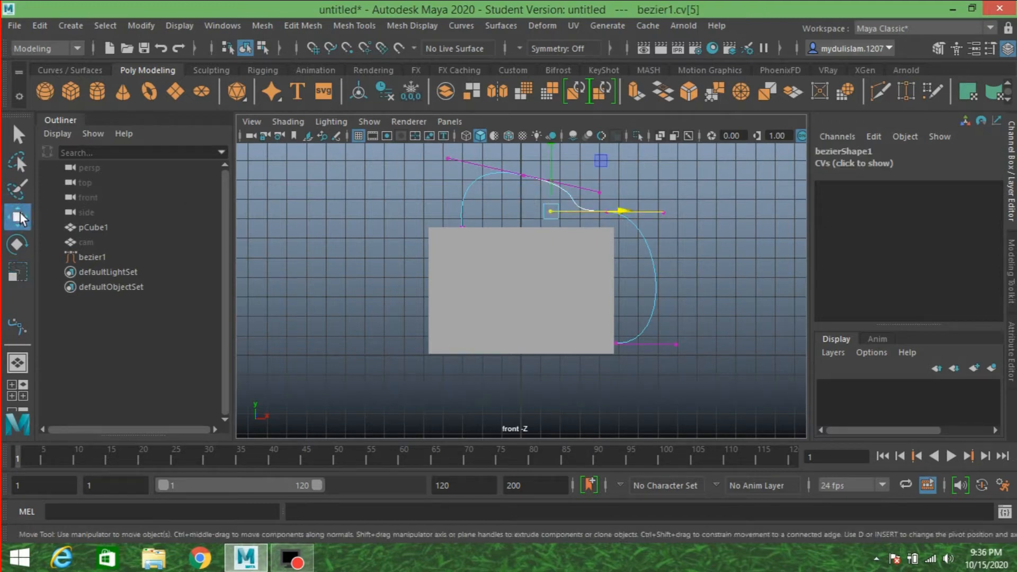
pyautogui.moveTo(550, 164); pyautogui.dragTo(551, 164)
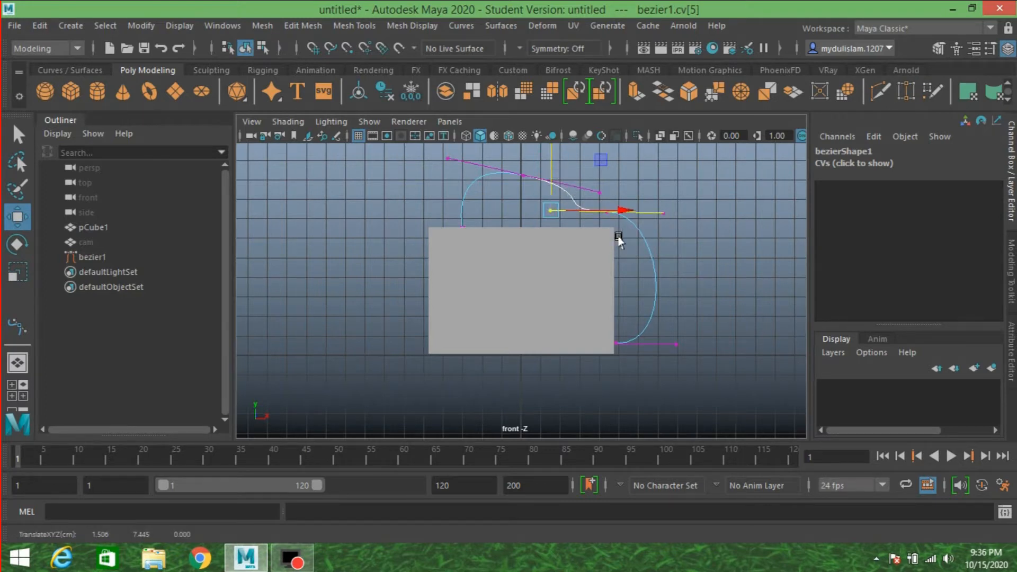
pyautogui.click(600, 203)
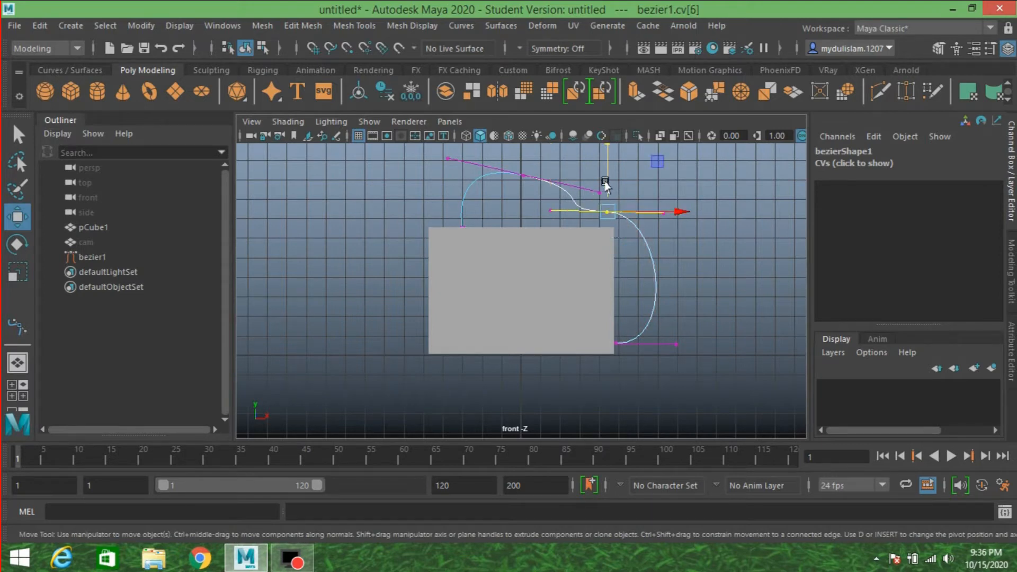
pyautogui.moveTo(604, 181); pyautogui.dragTo(605, 179)
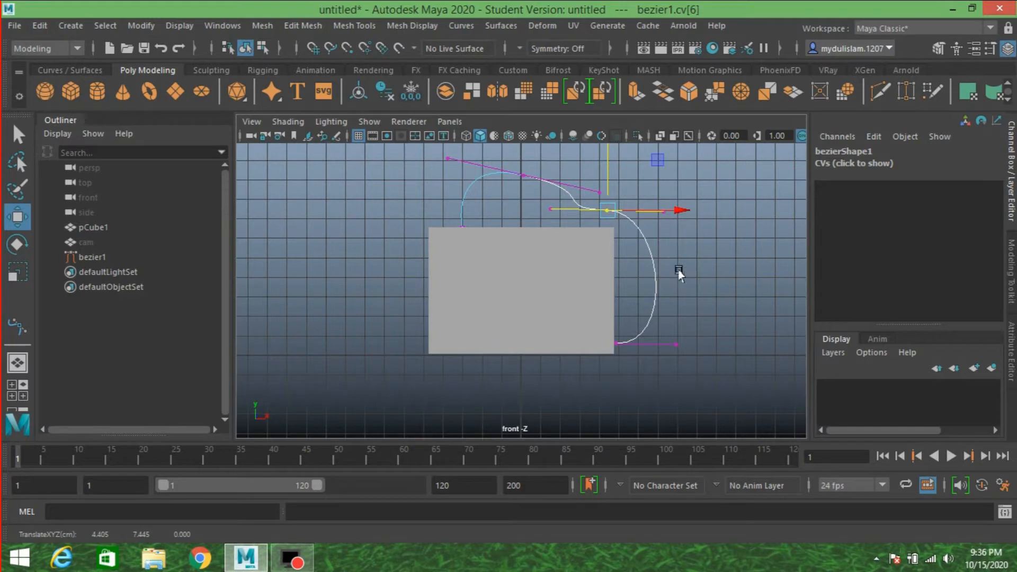
pyautogui.click(663, 210)
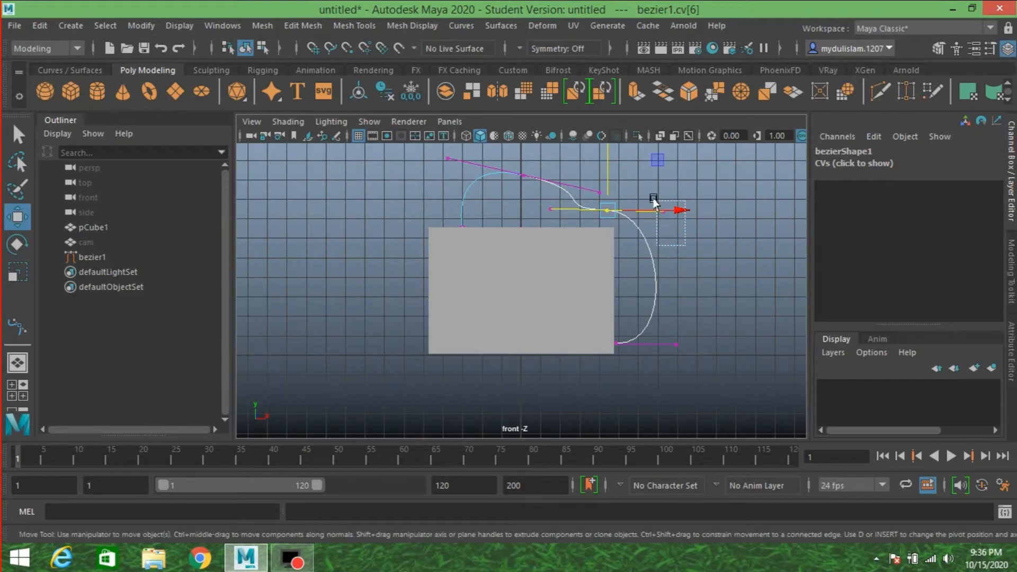
pyautogui.moveTo(726, 211)
pyautogui.mouseDown()
pyautogui.moveTo(724, 226)
pyautogui.moveTo(728, 212)
pyautogui.moveTo(740, 214)
pyautogui.moveTo(728, 216)
pyautogui.moveTo(734, 223)
pyautogui.mouseUp()
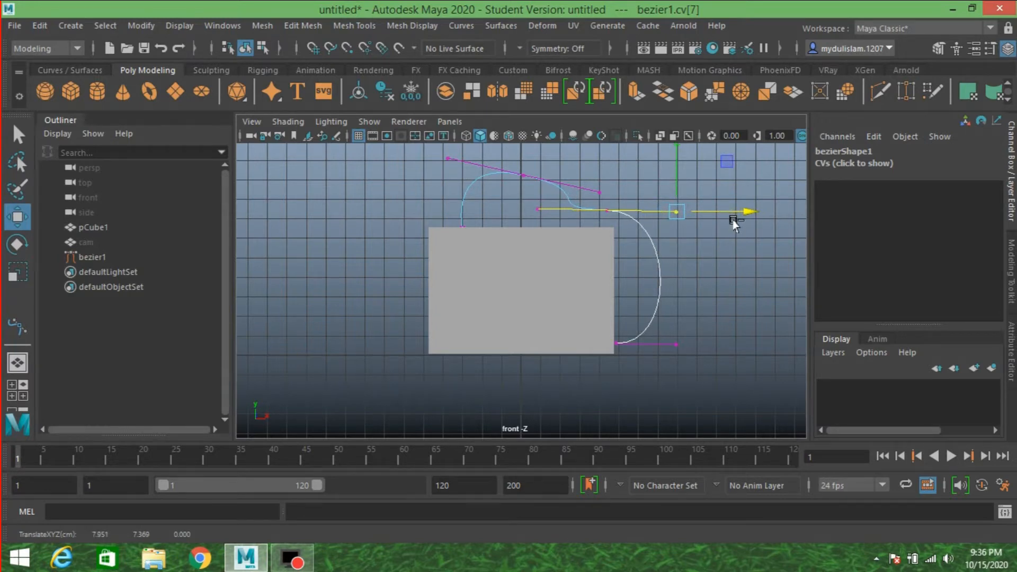
pyautogui.hotkey('ctrl', 'z')
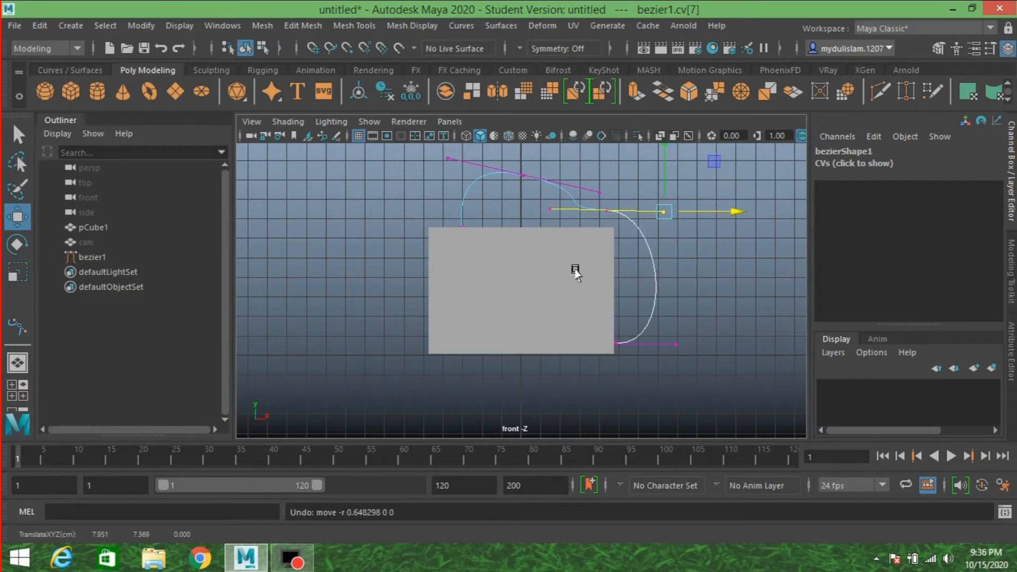
# - Level the tangent at the curve's peak by raising its outer handle to about Y 9.238, and return to object selection
pyautogui.click(594, 190)
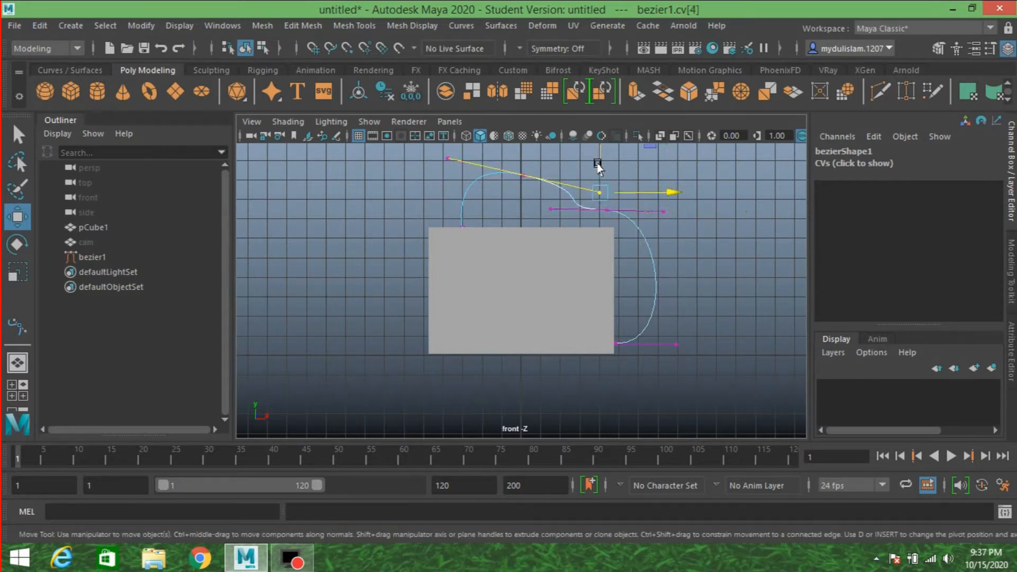
pyautogui.moveTo(598, 164); pyautogui.dragTo(599, 148)
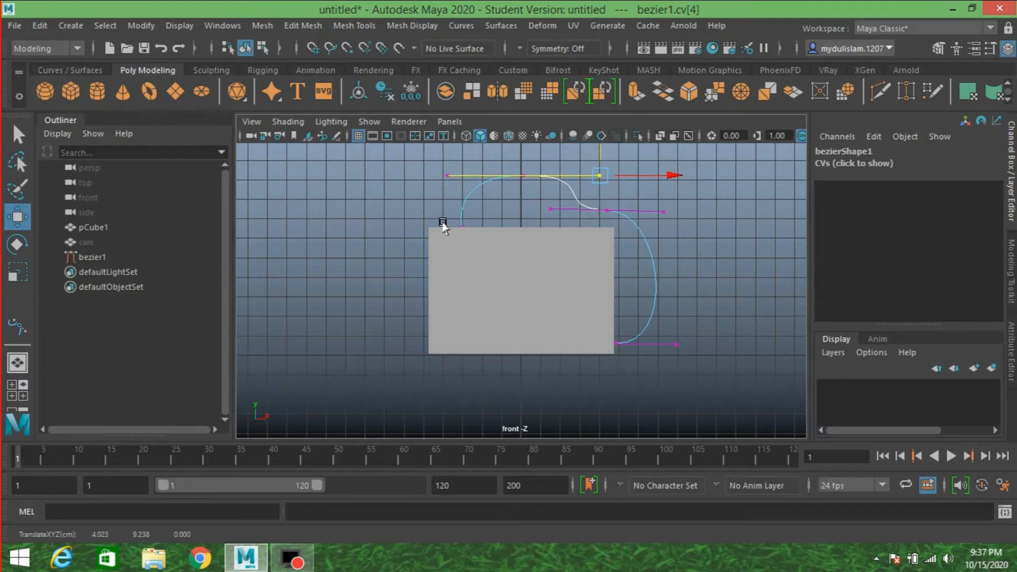
pyautogui.moveTo(465, 194); pyautogui.dragTo(536, 172, button='right')
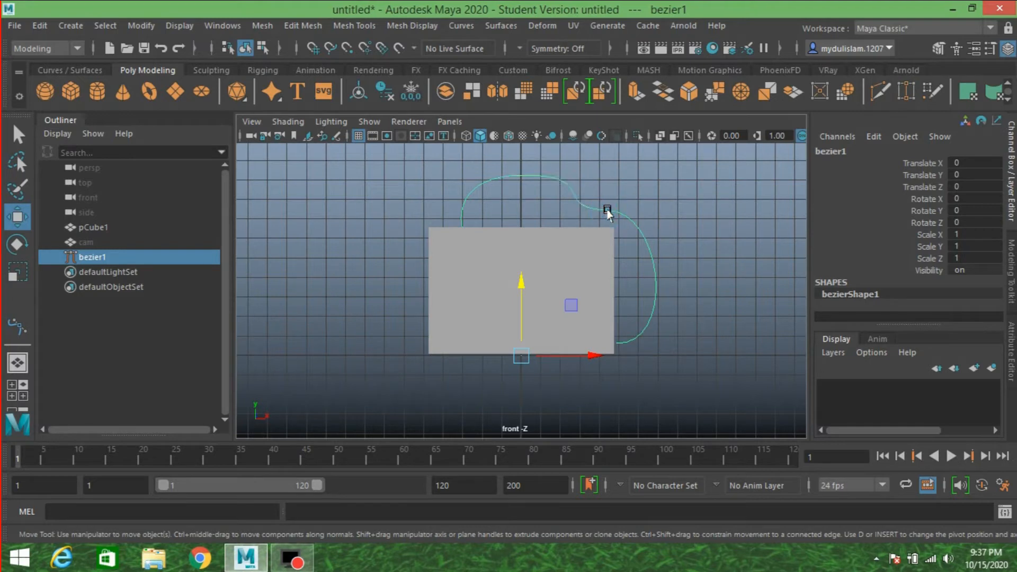
# - Move the Bezier curve to the large block's back face, at about Z -1.922
pyautogui.press('space')
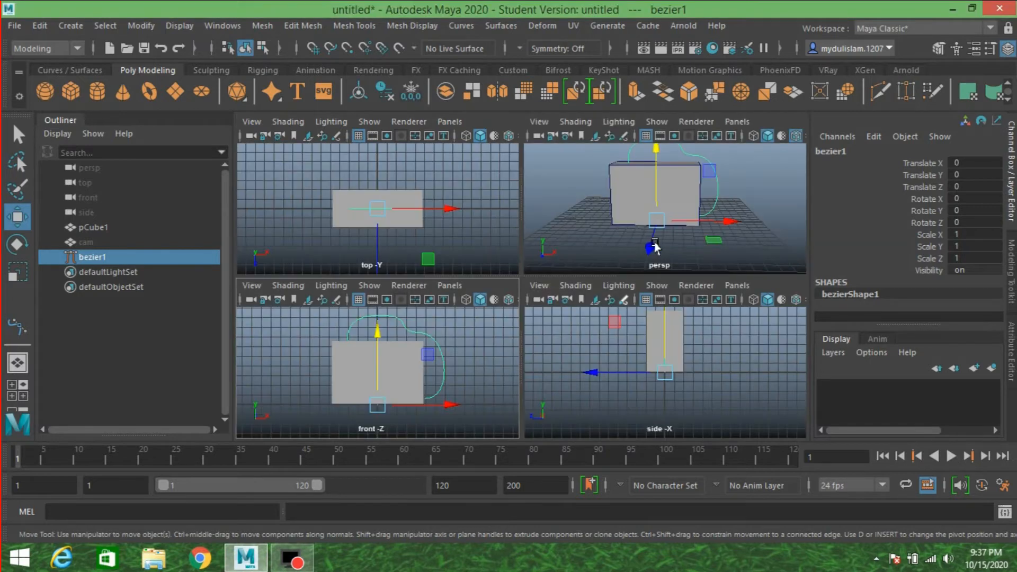
pyautogui.press('space')
pyautogui.keyDown('alt'); pyautogui.moveTo(640, 310); pyautogui.dragTo(479, 345); pyautogui.keyUp('alt')
pyautogui.press('space')
pyautogui.press('space')
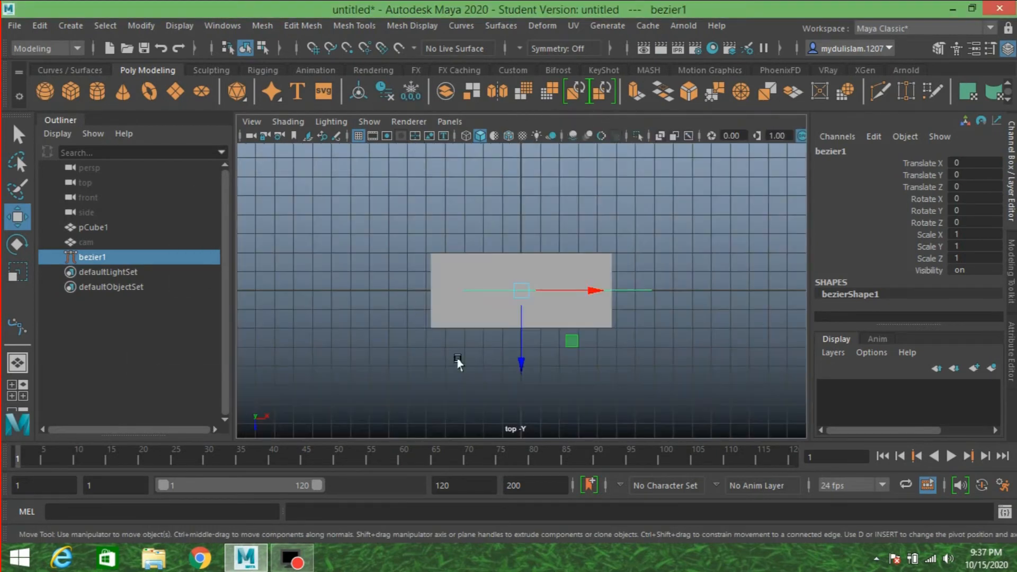
pyautogui.moveTo(520, 369); pyautogui.dragTo(523, 332)
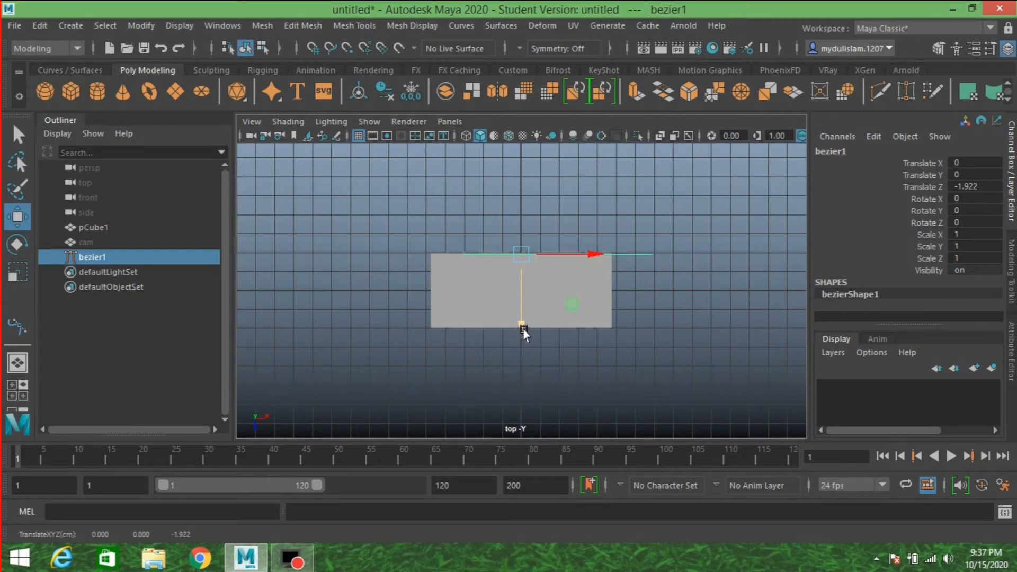
# - Duplicate the Bezier curve and place the copy near the large block's front face, at about Z 1.791
pyautogui.hotkey('ctrl', 'd')
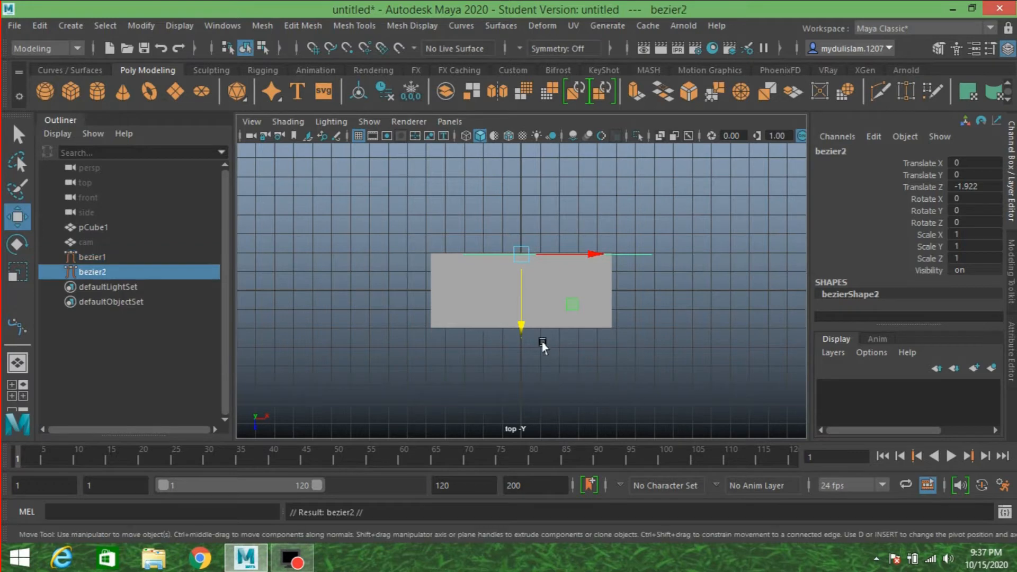
pyautogui.moveTo(516, 333); pyautogui.dragTo(524, 406)
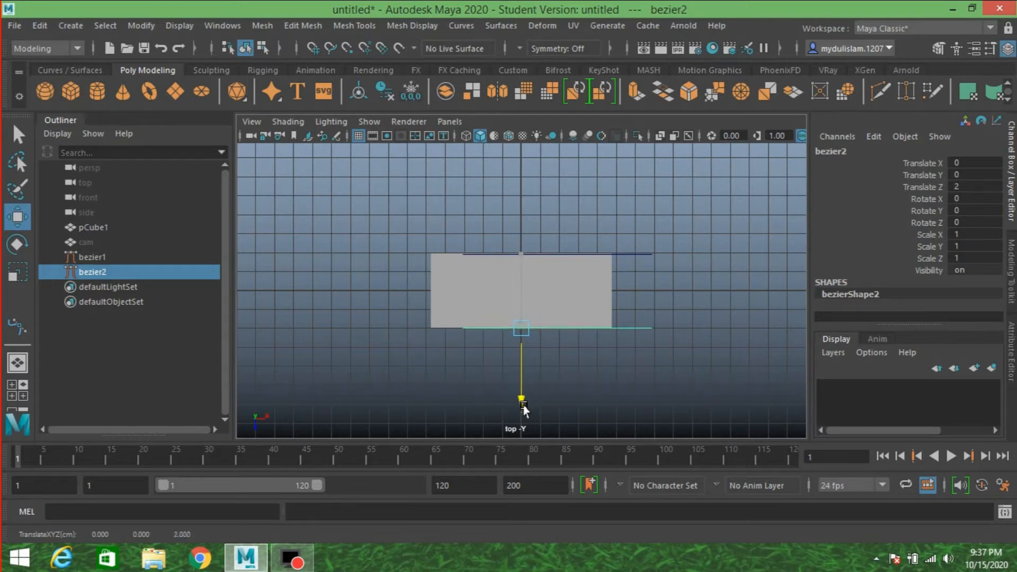
pyautogui.press('space')
pyautogui.press('space')
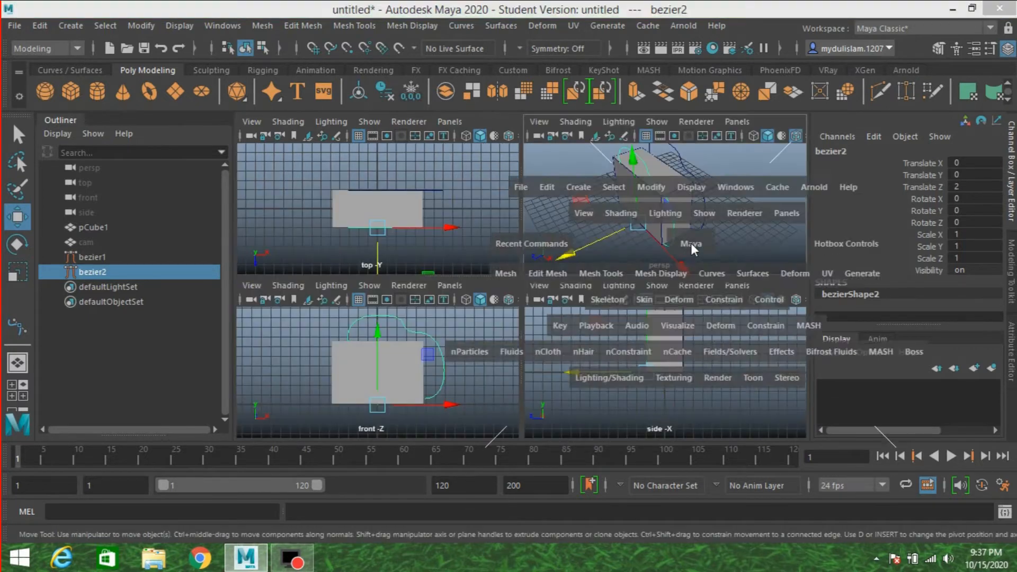
pyautogui.keyDown('alt'); pyautogui.moveTo(630, 342); pyautogui.dragTo(657, 307); pyautogui.keyUp('alt')
pyautogui.keyDown('alt'); pyautogui.moveTo(554, 270); pyautogui.dragTo(536, 317); pyautogui.keyUp('alt')
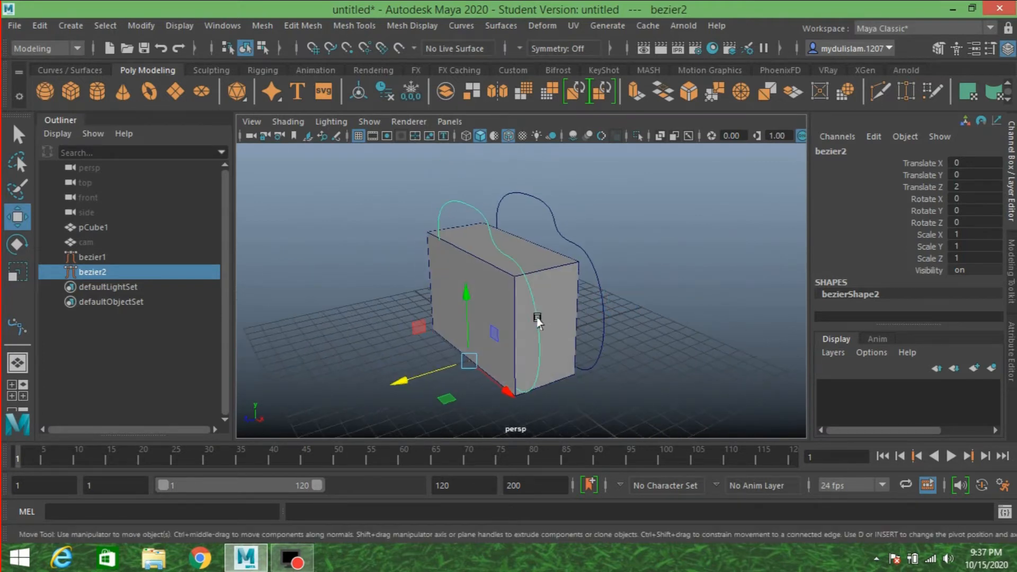
pyautogui.moveTo(401, 378); pyautogui.dragTo(400, 377)
pyautogui.keyDown('alt'); pyautogui.moveTo(686, 338); pyautogui.dragTo(554, 354); pyautogui.keyUp('alt')
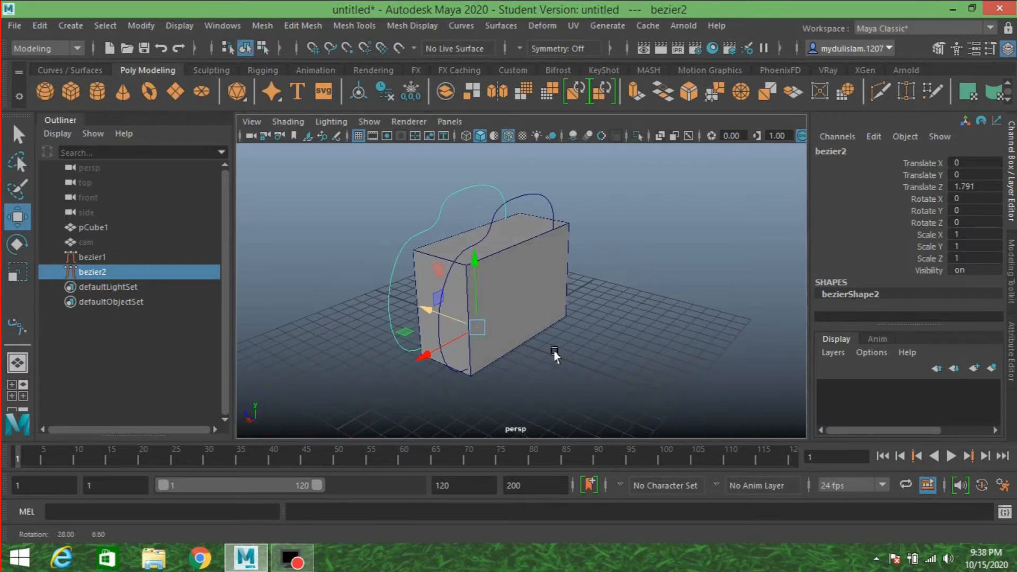
# - Select both Bezier curves, freeze their transformations and delete their construction history
pyautogui.click(541, 199)
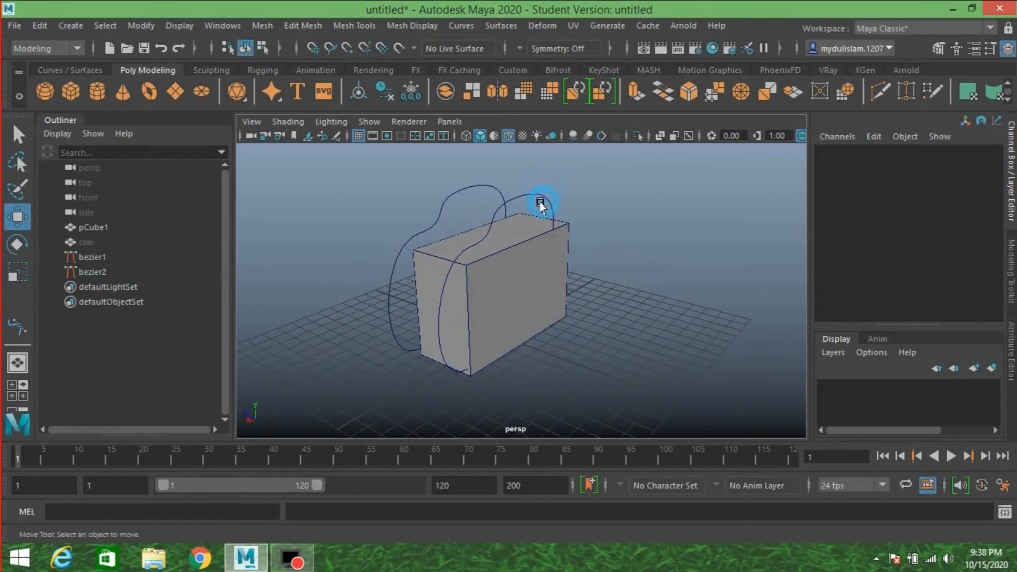
pyautogui.click(541, 203)
pyautogui.keyDown('alt'); pyautogui.moveTo(602, 290); pyautogui.dragTo(681, 302); pyautogui.keyUp('alt')
pyautogui.moveTo(450, 335); pyautogui.dragTo(726, 291)
pyautogui.moveTo(543, 171); pyautogui.dragTo(548, 213)
pyautogui.click(139, 26)
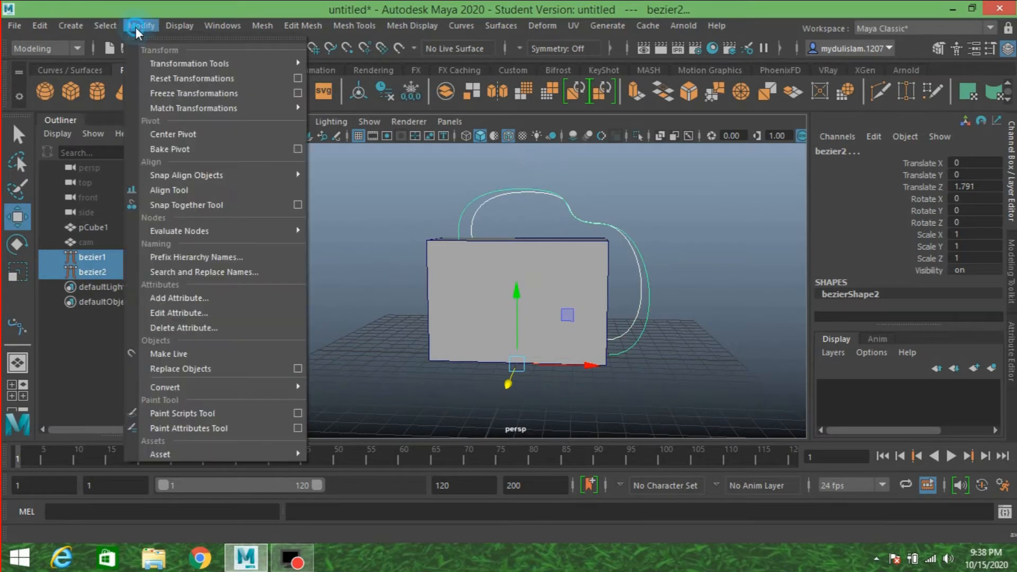
pyautogui.click(180, 94)
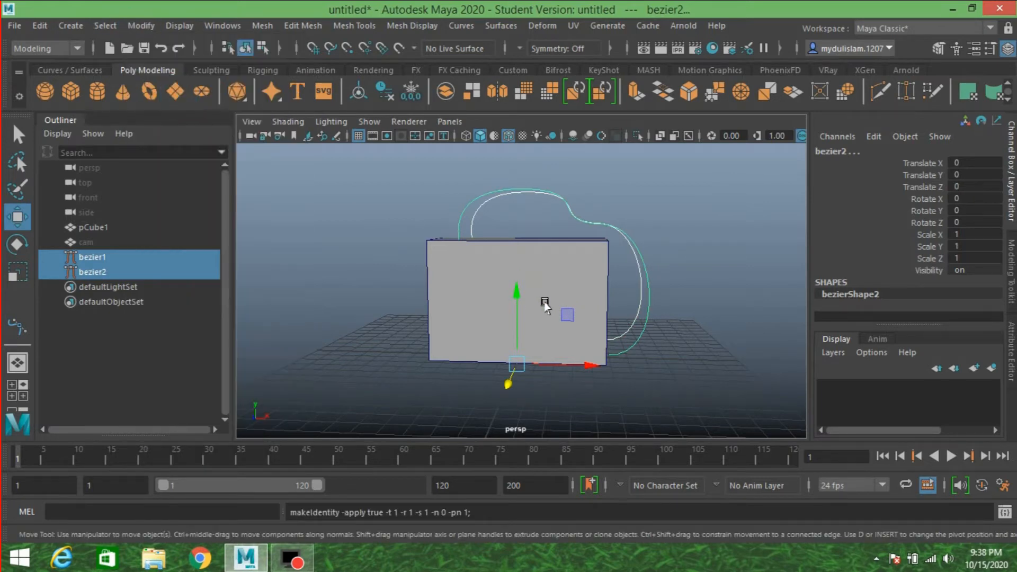
pyautogui.click(40, 25)
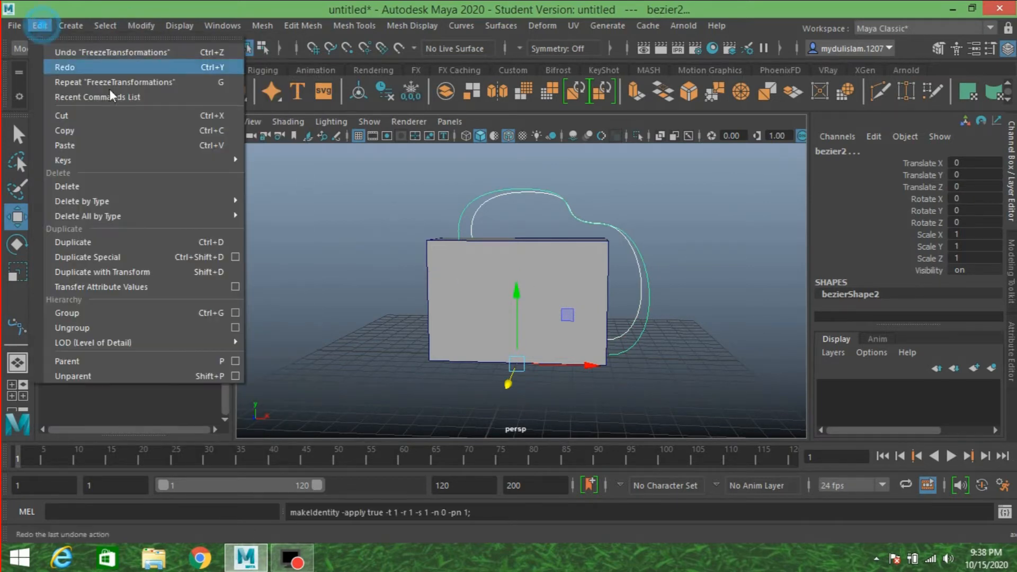
pyautogui.moveTo(195, 200)
pyautogui.click(271, 215)
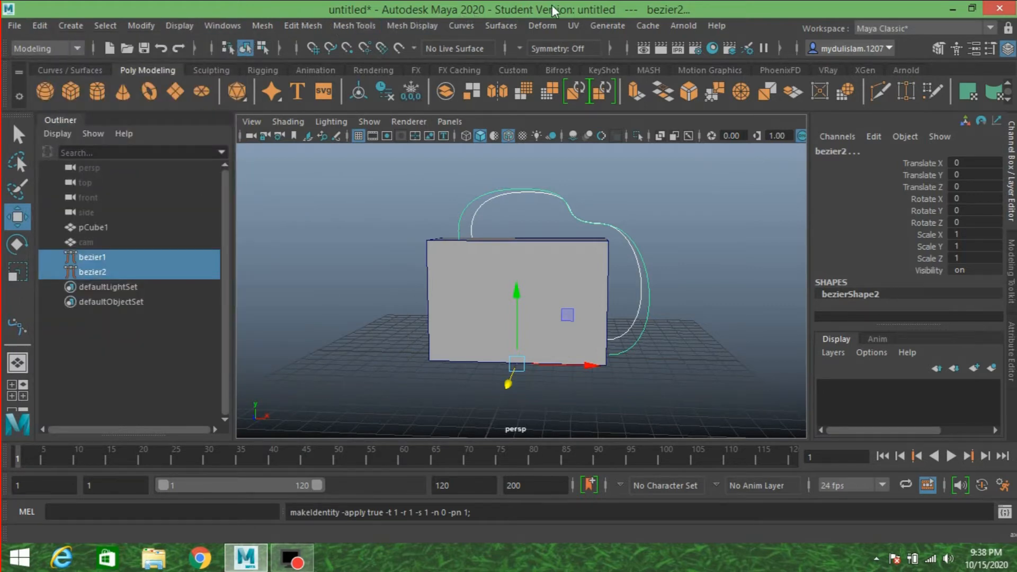
# - Loft the two curves from reset options, with polygon output, quad faces and the Count tessellation method
pyautogui.click(510, 25)
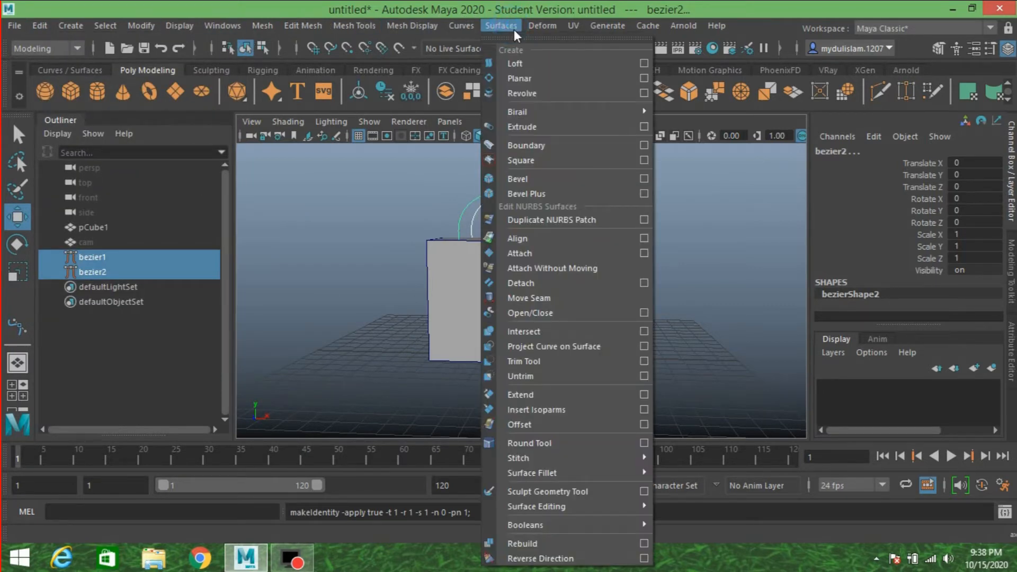
pyautogui.click(643, 64)
pyautogui.click(606, 69)
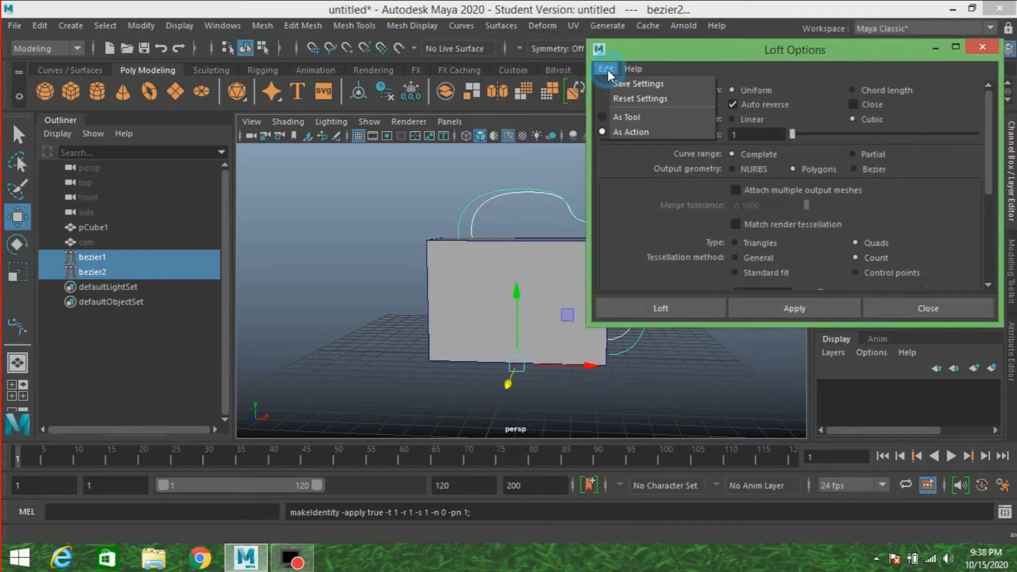
pyautogui.click(623, 99)
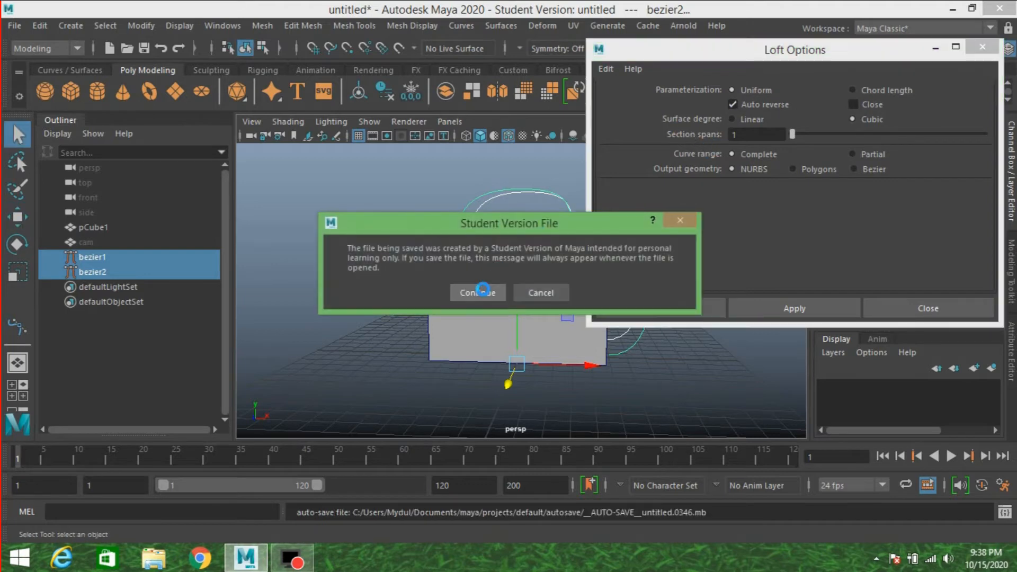
pyautogui.click(480, 289)
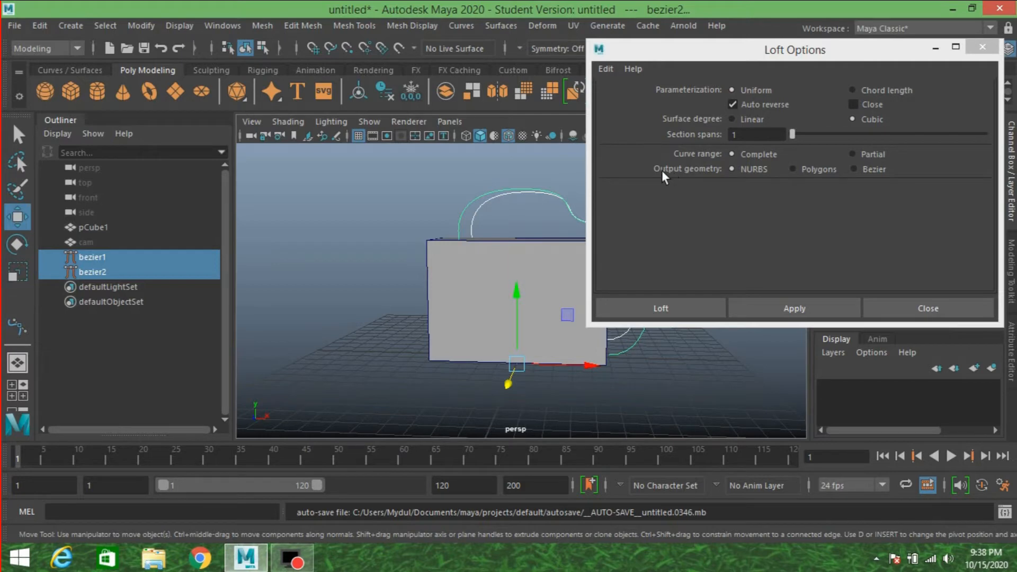
pyautogui.click(804, 169)
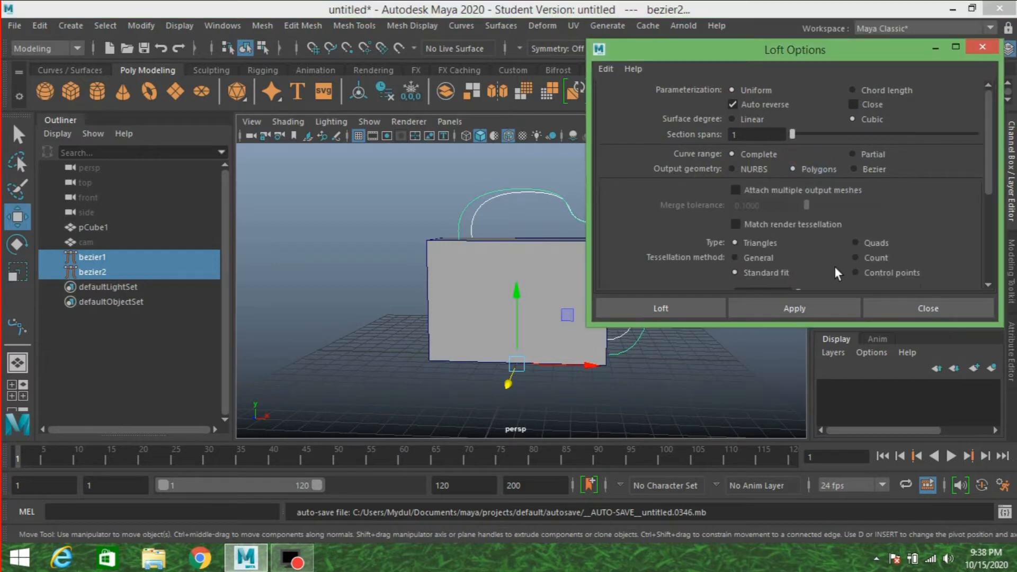
pyautogui.click(864, 243)
pyautogui.click(868, 257)
pyautogui.scroll(-2, 853, 254)
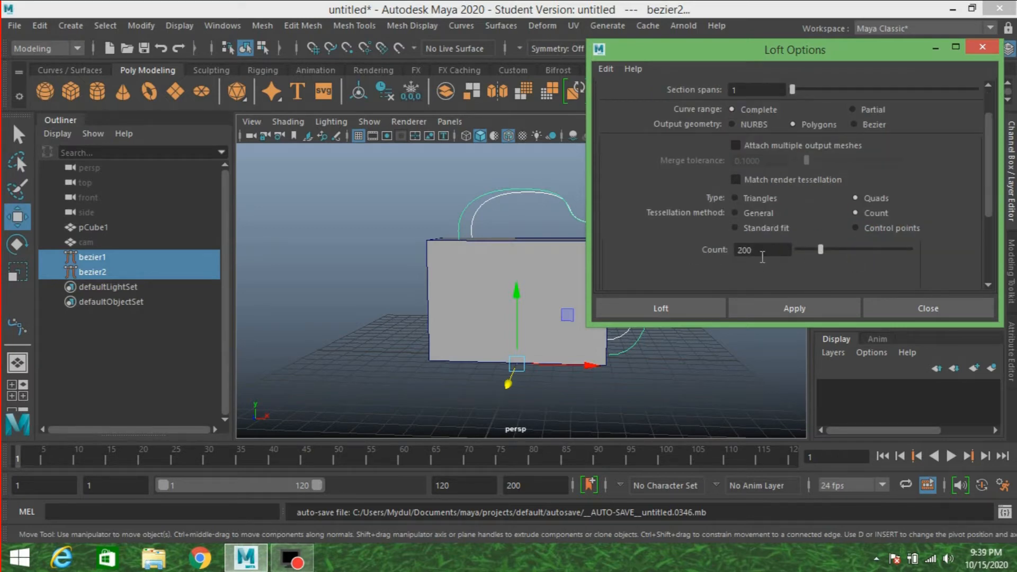
pyautogui.click(673, 306)
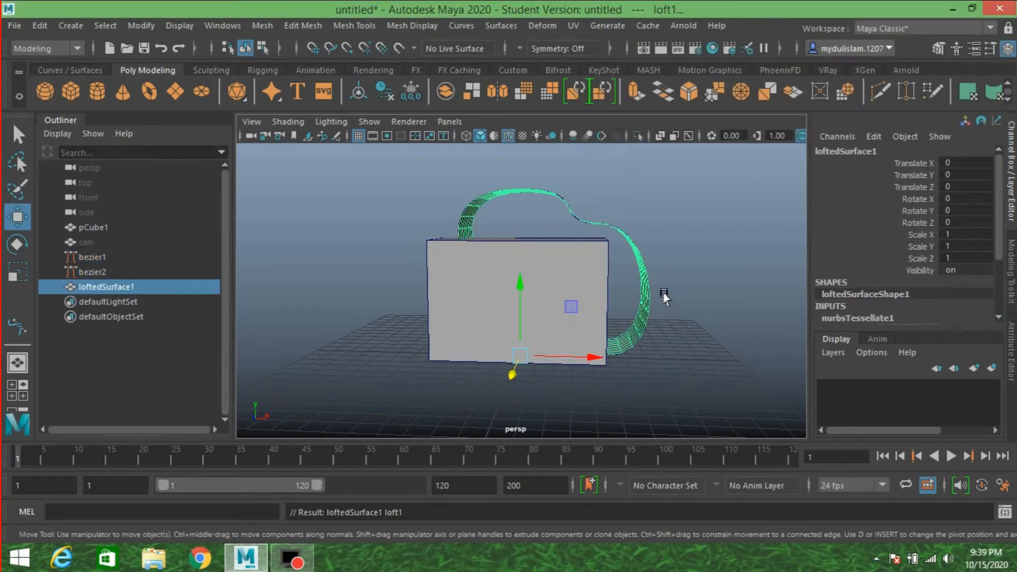
# - Rename the lofted surface as handle
pyautogui.doubleClick(89, 259)
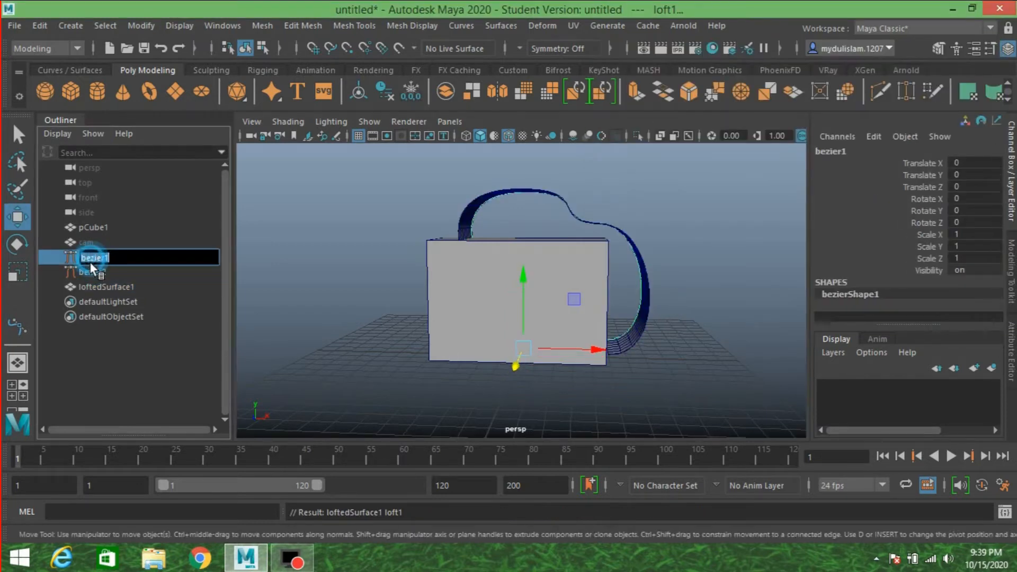
pyautogui.click(101, 286)
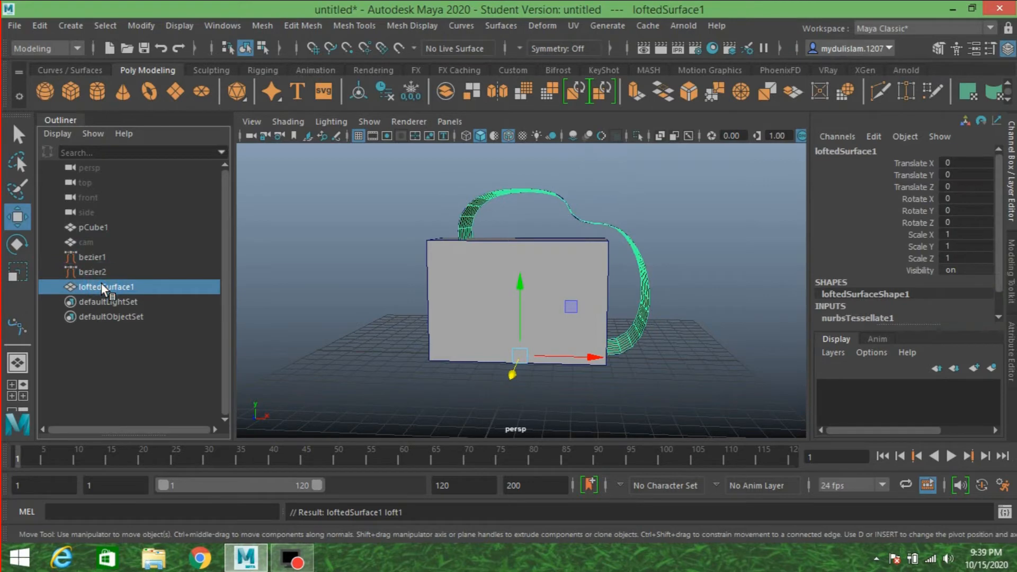
pyautogui.doubleClick(106, 287)
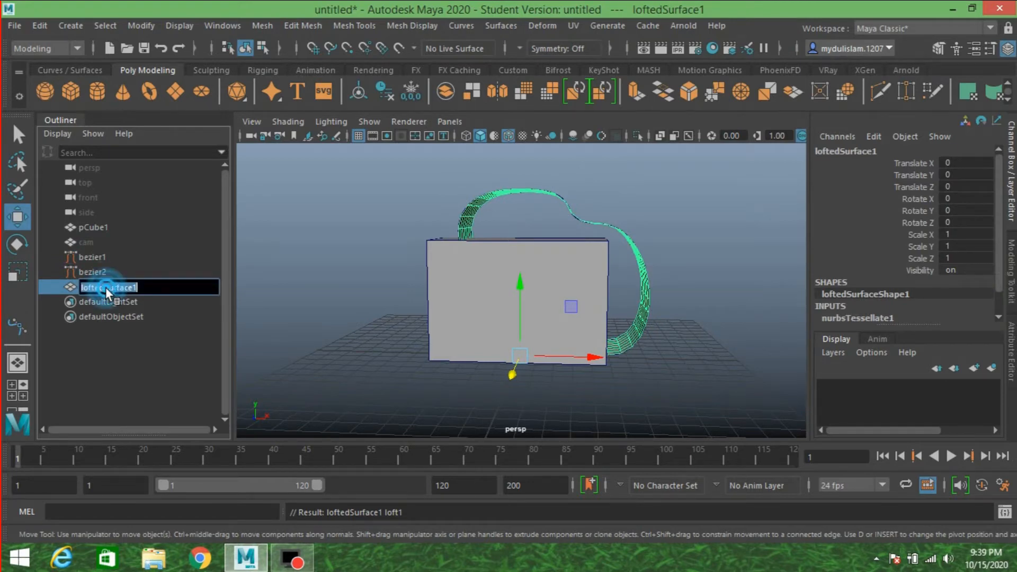
pyautogui.write('handle')
pyautogui.press('Return')
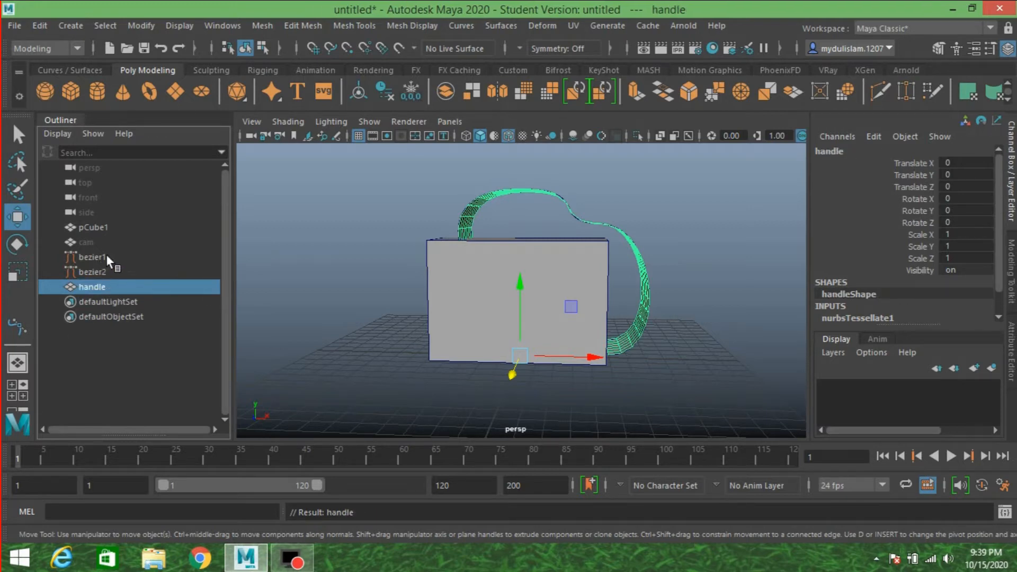
# - Delete the handle's construction history and remove the two Bezier curves, bezier1 and bezier2, from the scene
pyautogui.click(42, 26)
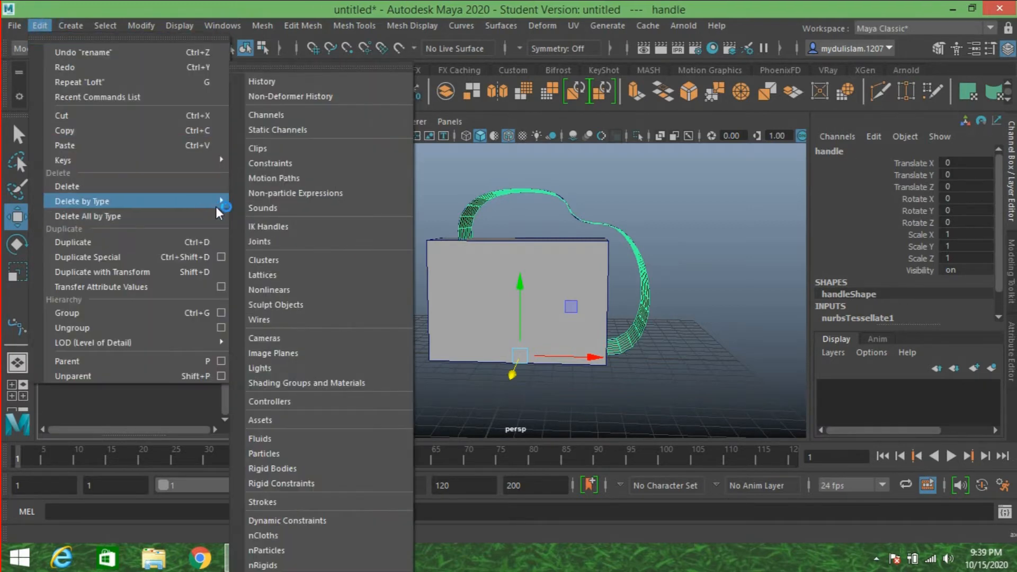
pyautogui.click(236, 201)
pyautogui.click(104, 258)
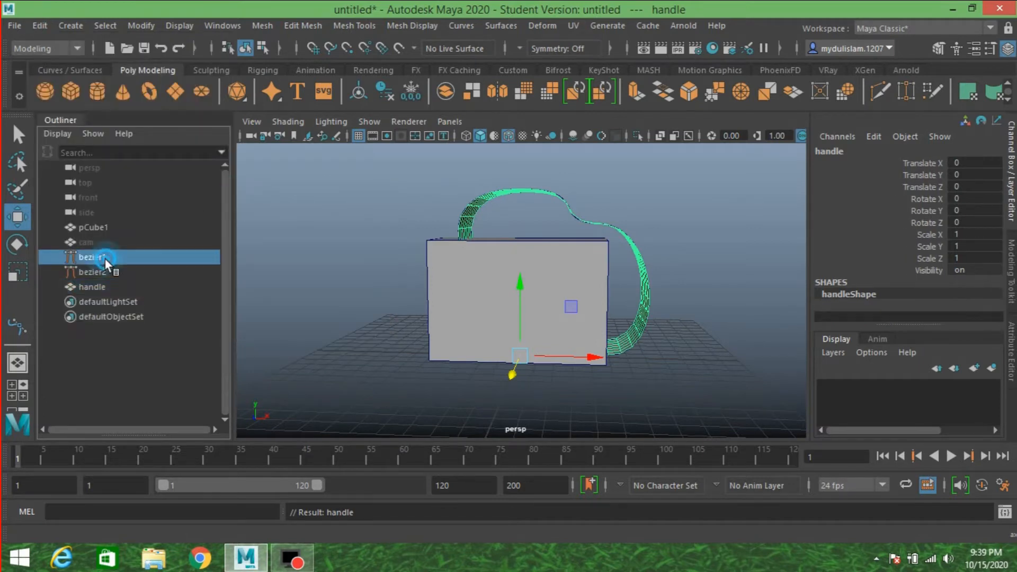
pyautogui.keyDown('shift'); pyautogui.click(105, 267); pyautogui.keyUp('shift')
pyautogui.press('Delete')
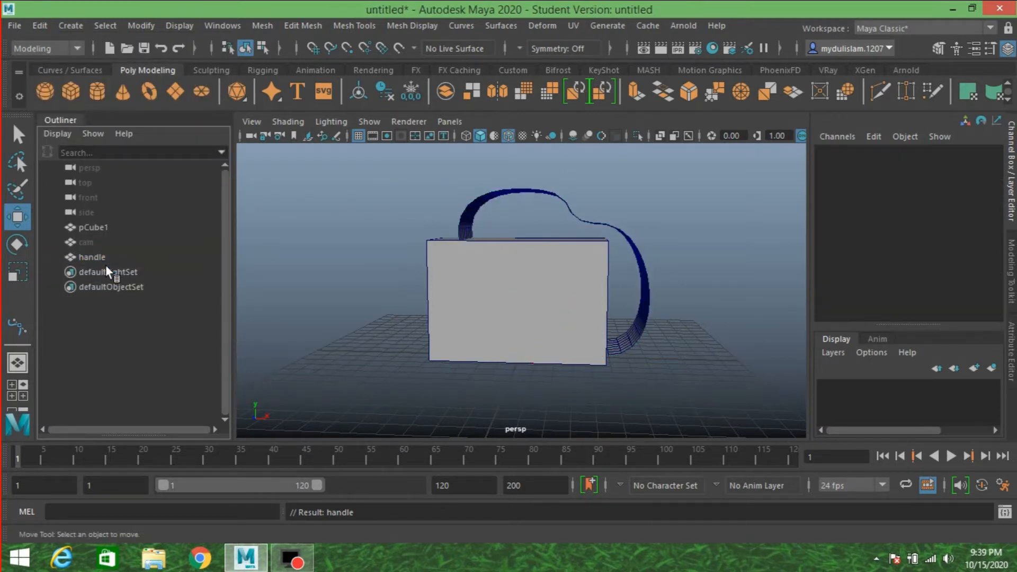
# - Reverse the normals of the handle surface
pyautogui.click(613, 224)
pyautogui.click(616, 225)
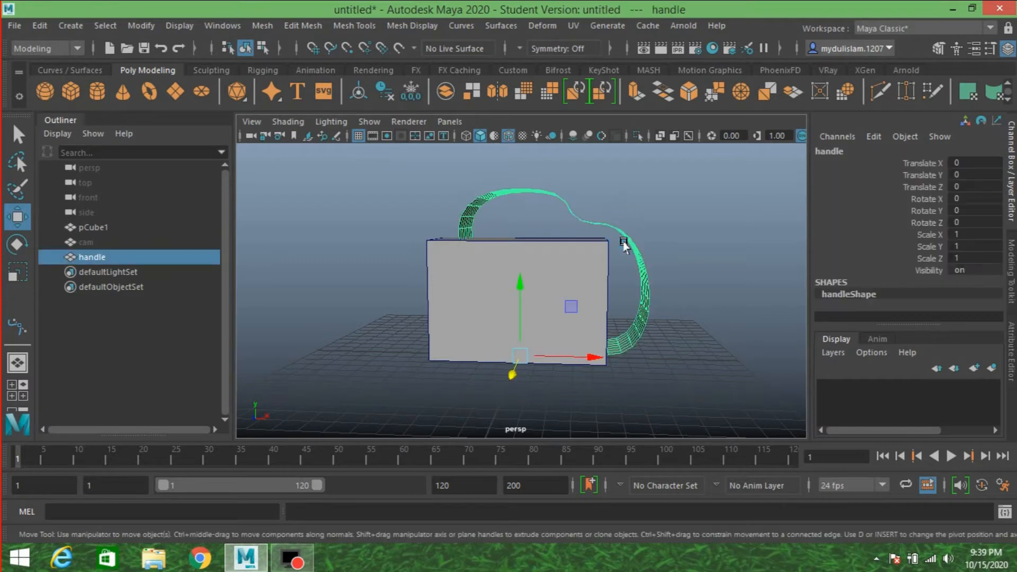
pyautogui.keyDown('alt'); pyautogui.moveTo(644, 253); pyautogui.dragTo(710, 278); pyautogui.keyUp('alt')
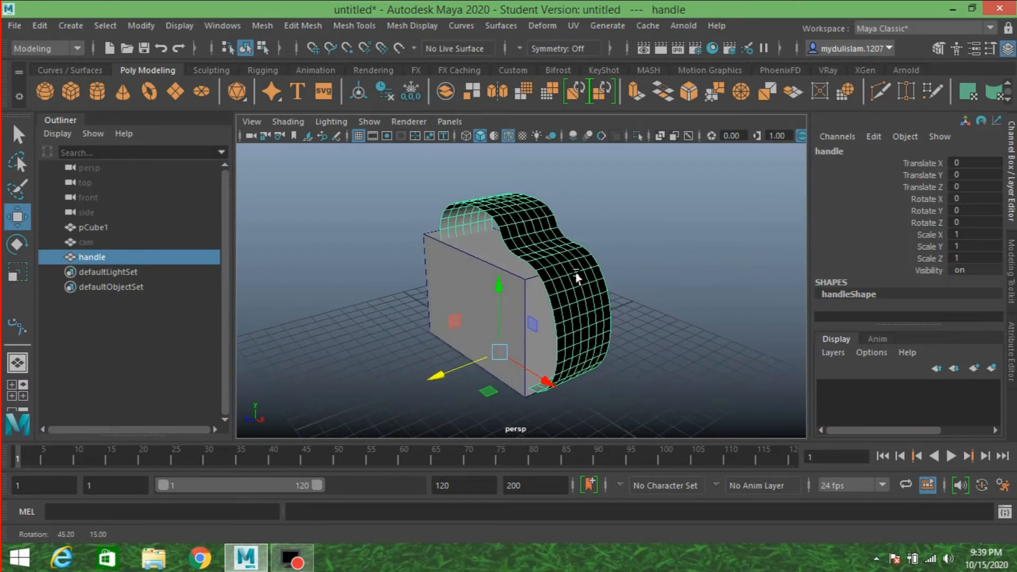
pyautogui.click(499, 26)
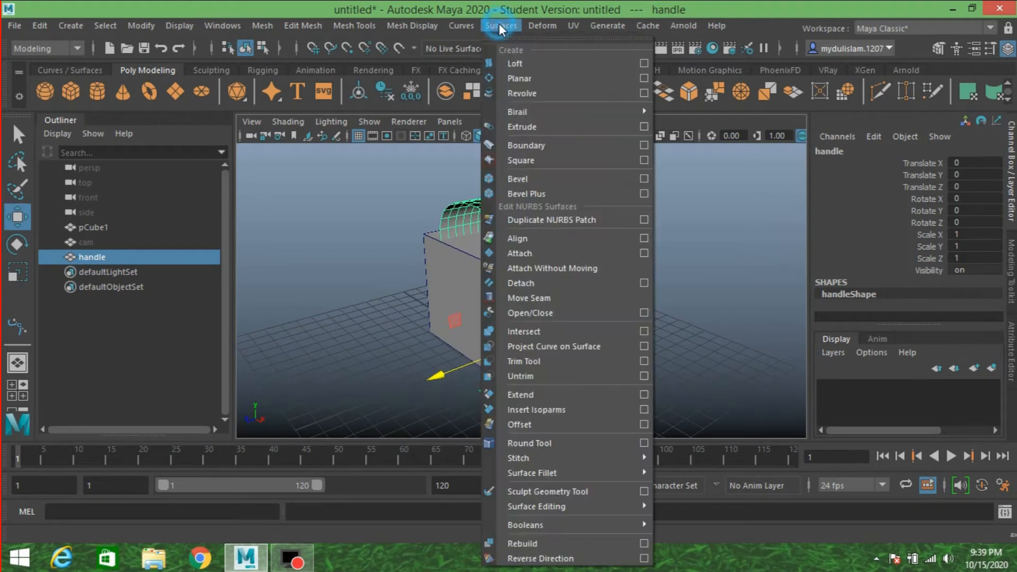
pyautogui.moveTo(537, 108)
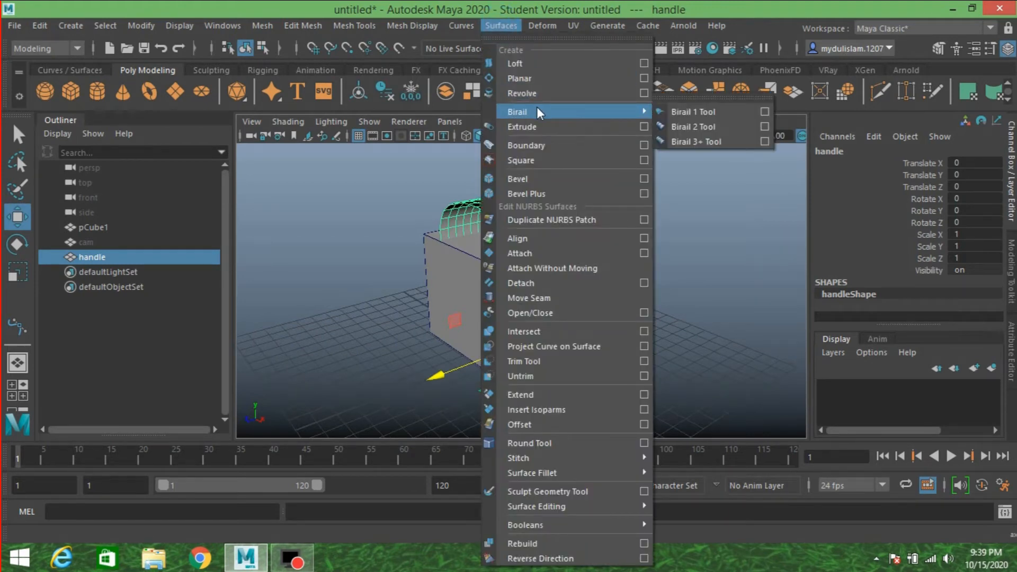
pyautogui.moveTo(469, 24)
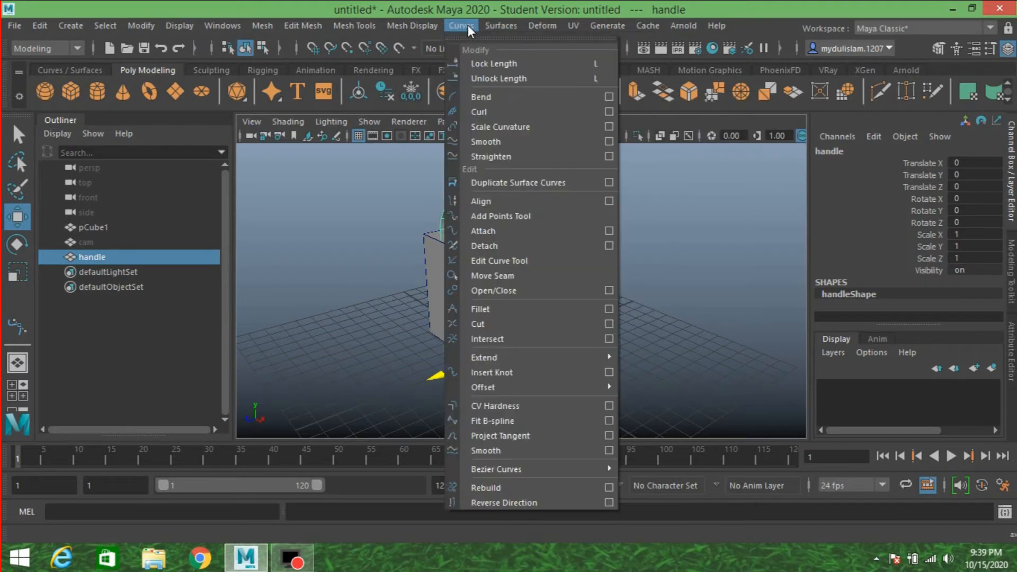
pyautogui.moveTo(402, 23)
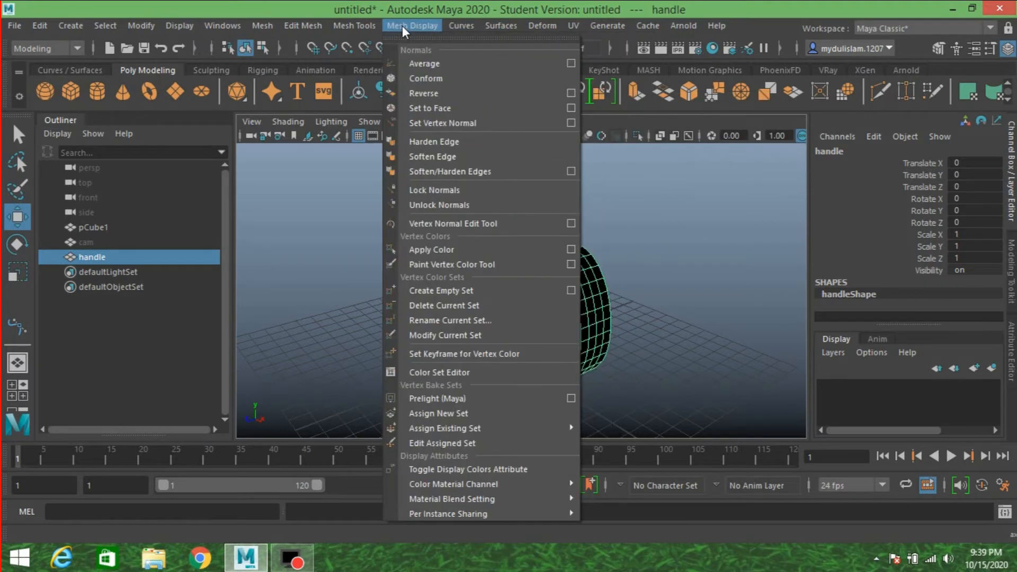
pyautogui.click(428, 93)
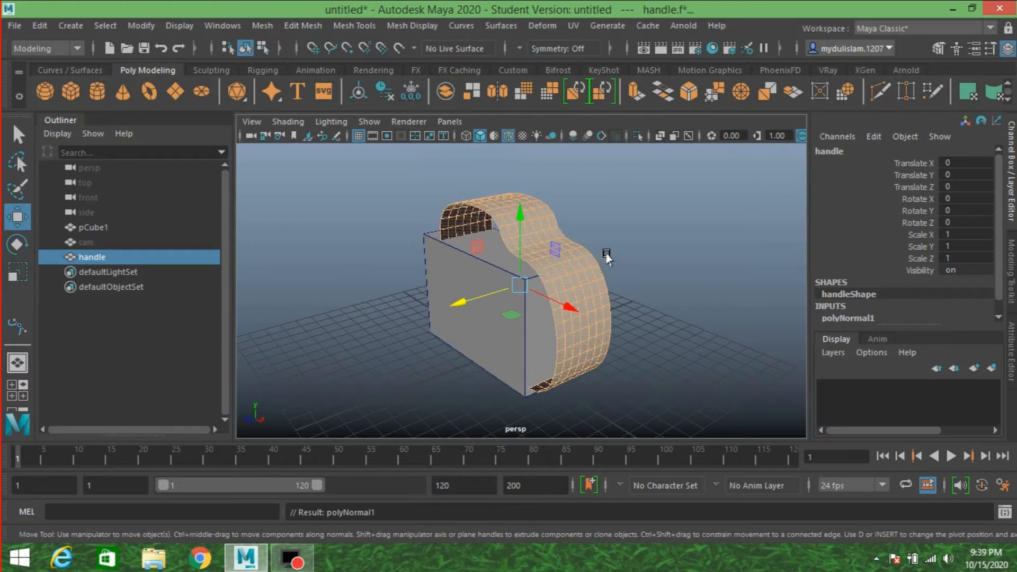
# - Turn on two-sided lighting in the perspective view and return to object selection on the handle
pyautogui.click(325, 117)
pyautogui.click(361, 223)
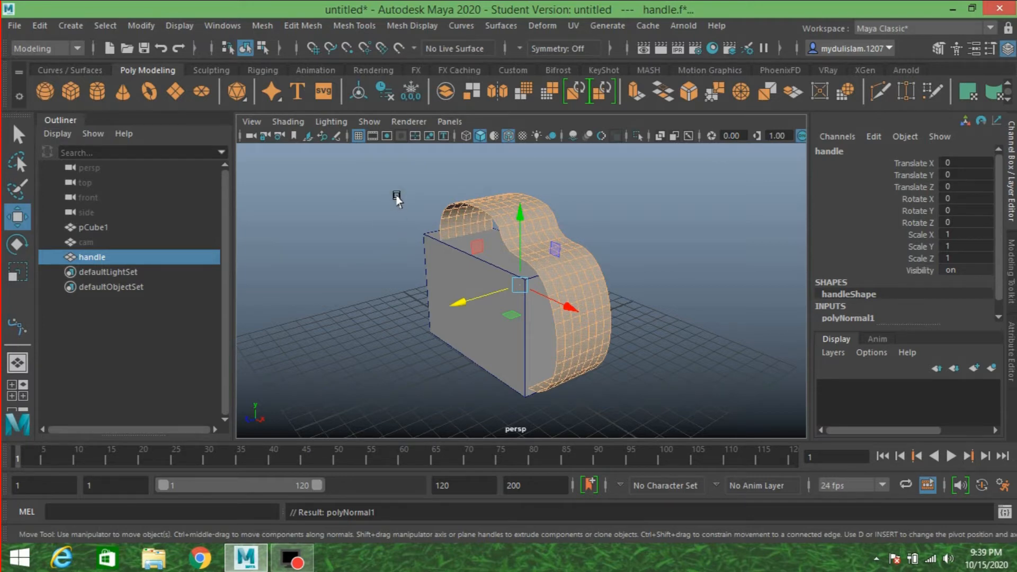
pyautogui.press('F8')
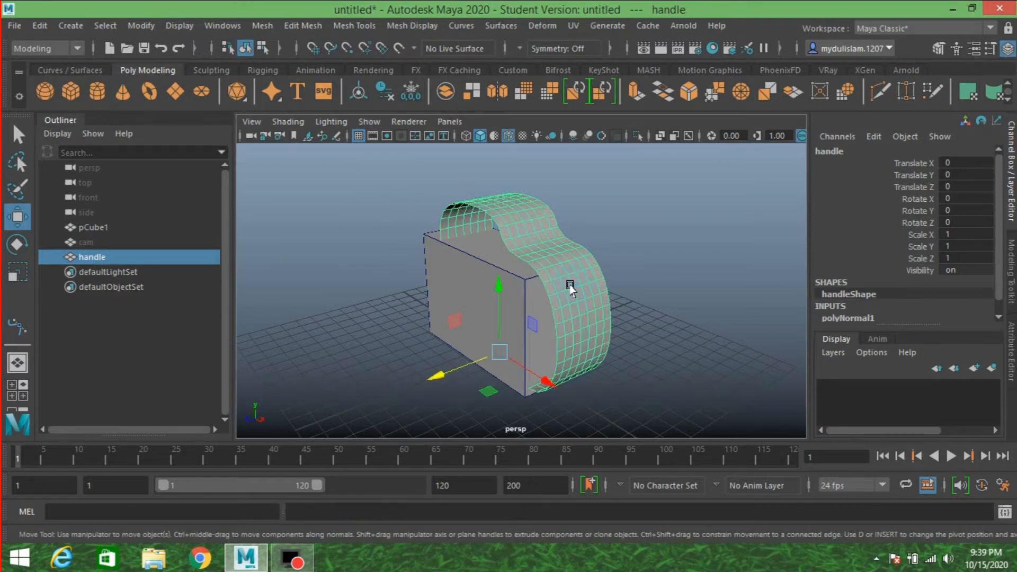
# - Show the Modeling Toolkit and delete the handle's construction history
pyautogui.click(940, 48)
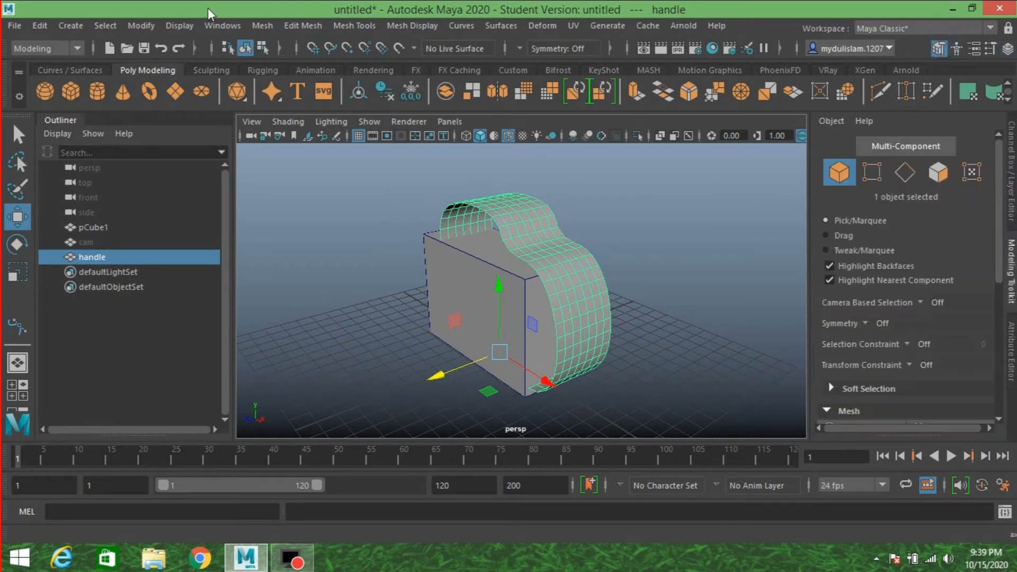
pyautogui.click(41, 25)
pyautogui.moveTo(230, 196)
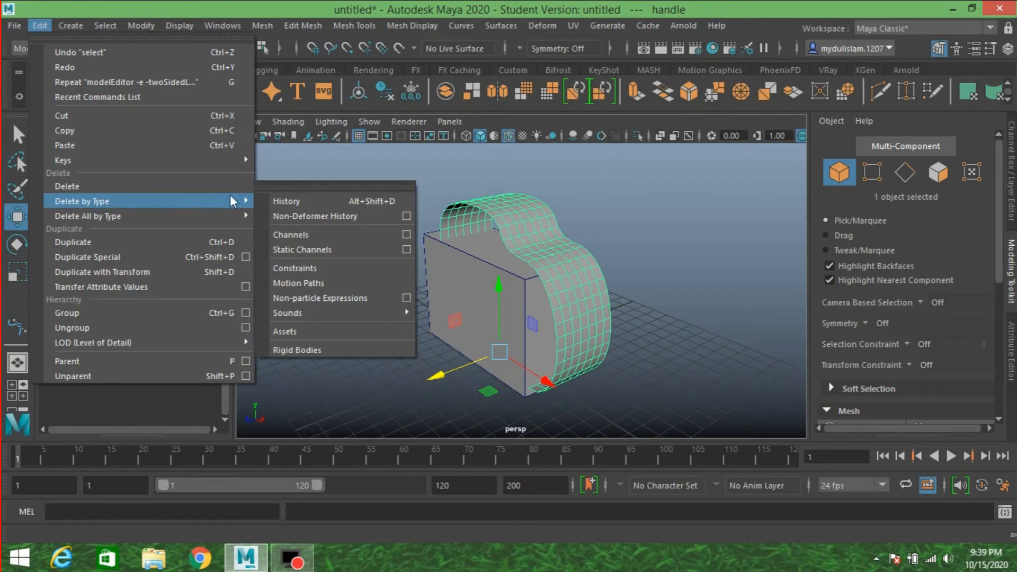
pyautogui.click(281, 202)
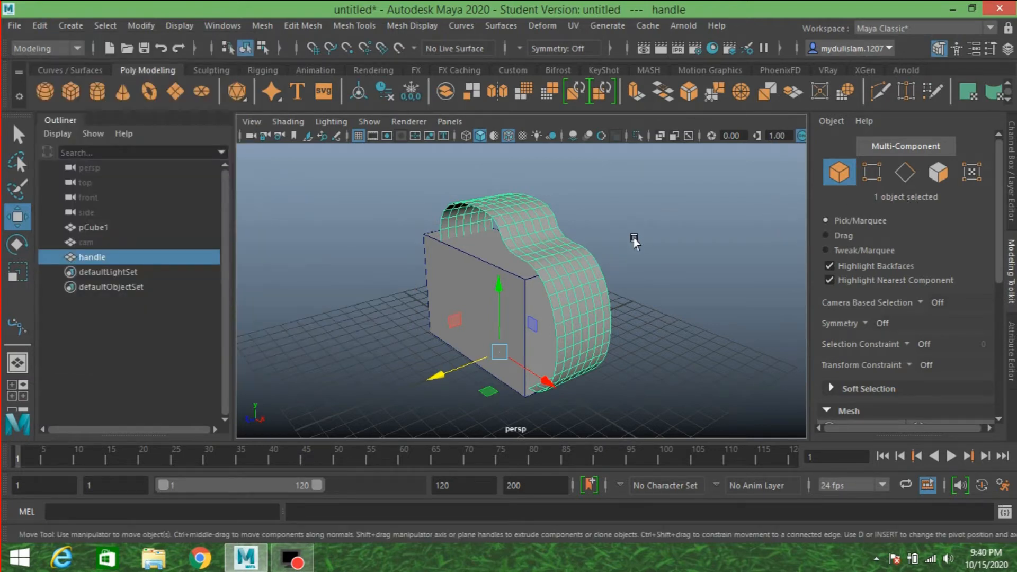
# - Extrude all faces of the handle with a Local Translate Z of 0.5
pyautogui.click(636, 91)
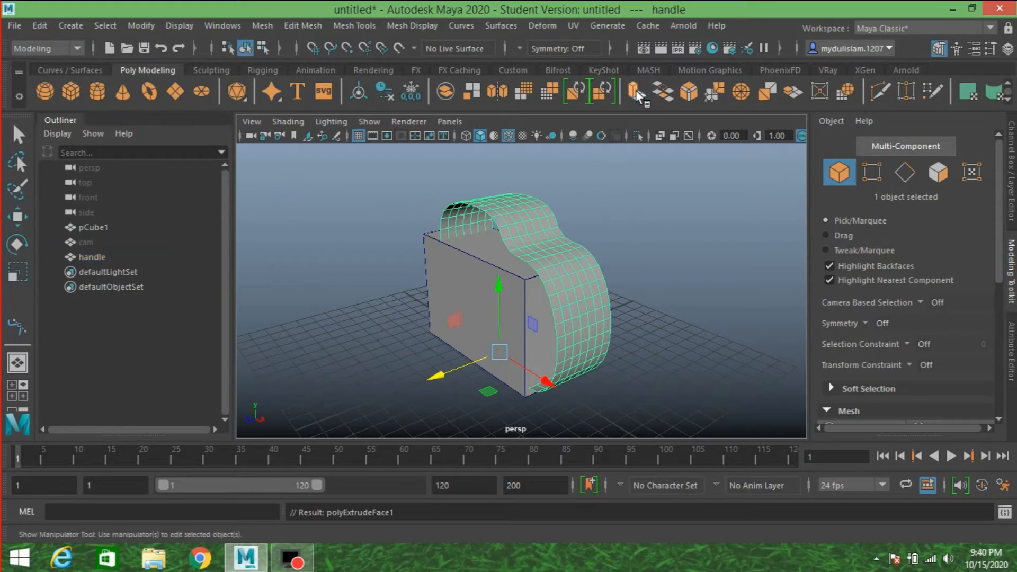
pyautogui.moveTo(764, 321); pyautogui.dragTo(765, 321)
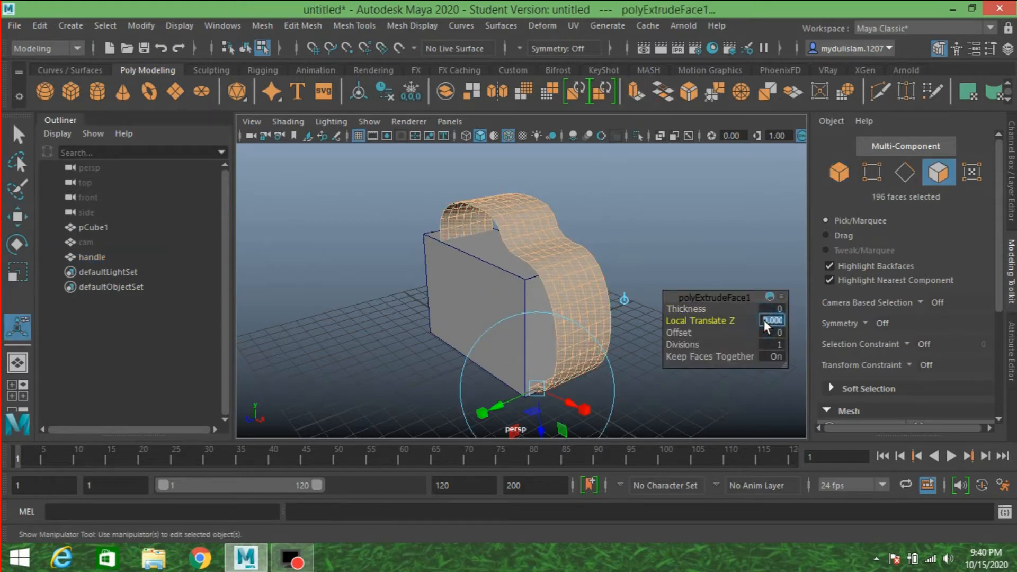
pyautogui.write('0.5')
pyautogui.press('Return')
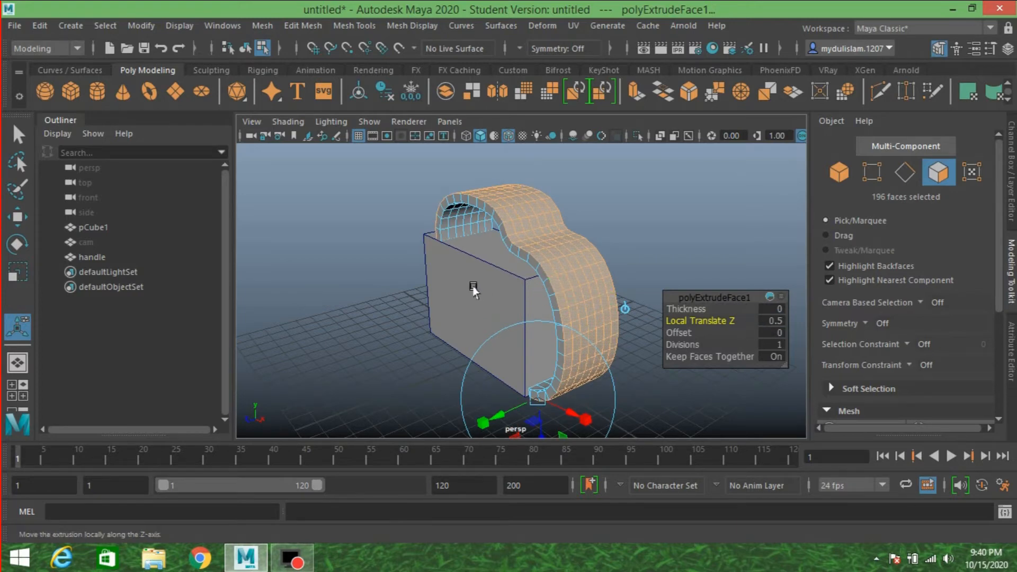
pyautogui.keyDown('alt'); pyautogui.moveTo(472, 284); pyautogui.dragTo(565, 258); pyautogui.keyUp('alt')
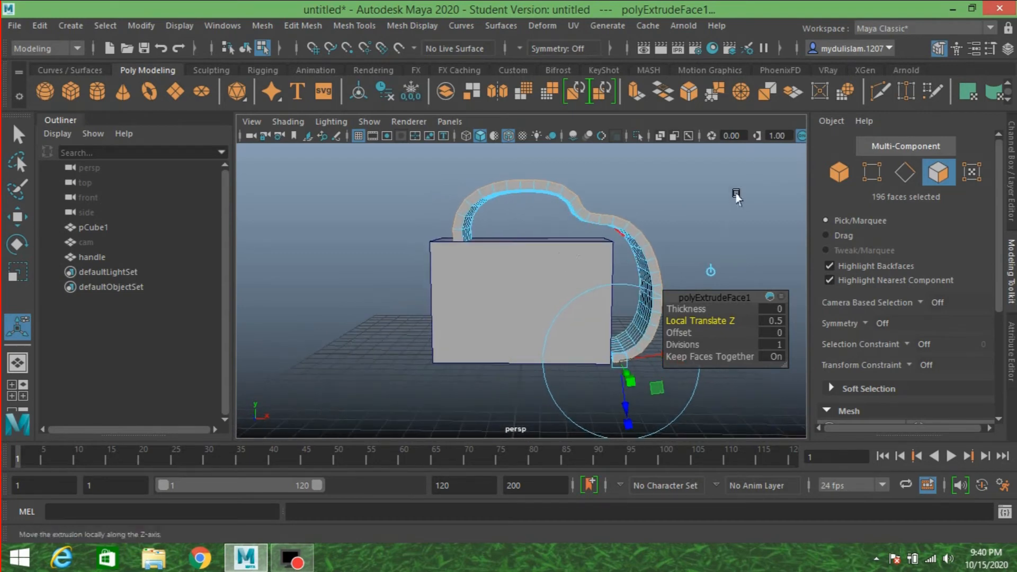
# - In the front view, move the handle's 16 lower end vertices along X until they meet the body's side
pyautogui.click(871, 172)
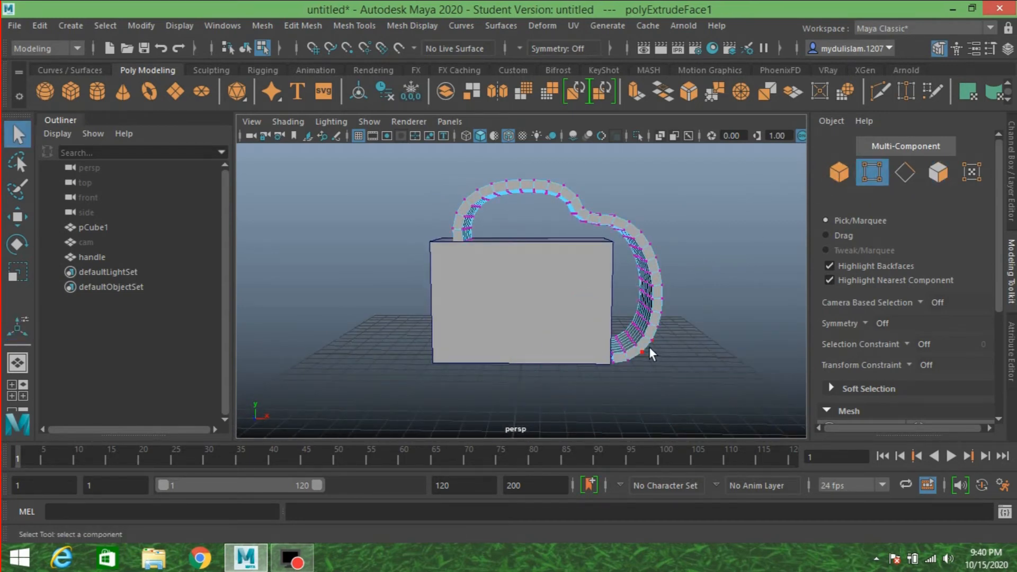
pyautogui.press('space')
pyautogui.press('space')
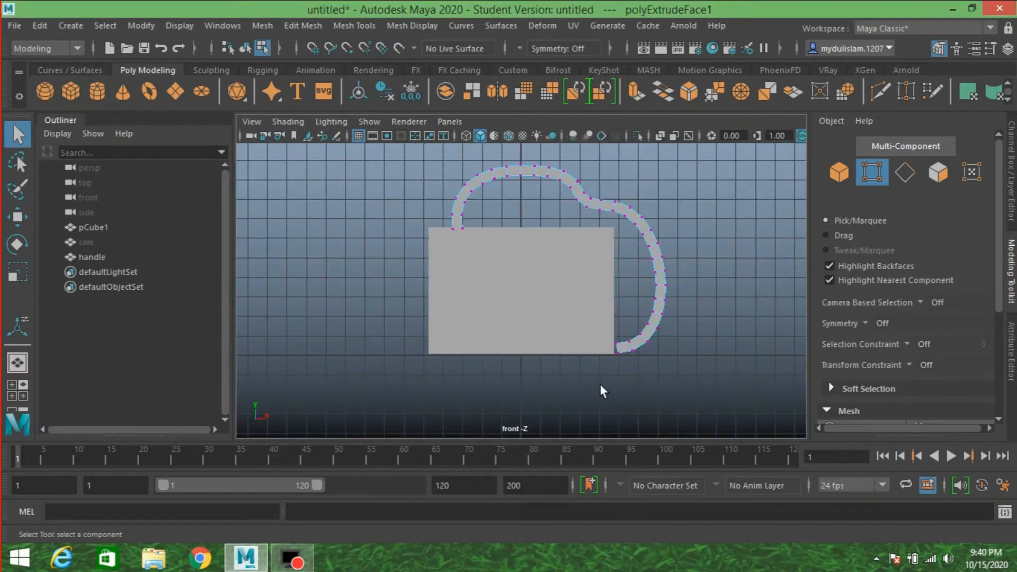
pyautogui.scroll(2, 600, 384)
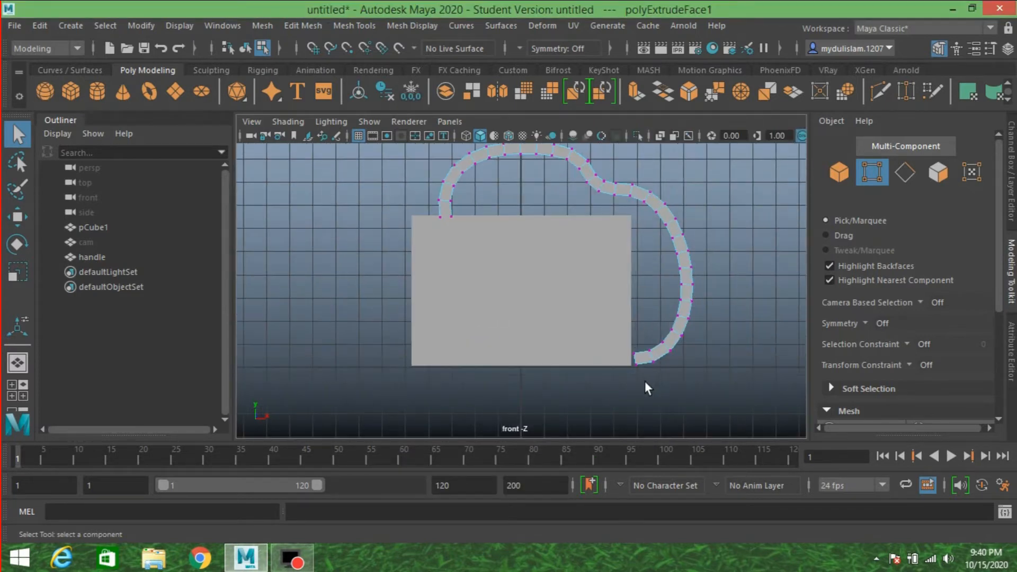
pyautogui.moveTo(646, 383); pyautogui.dragTo(621, 344)
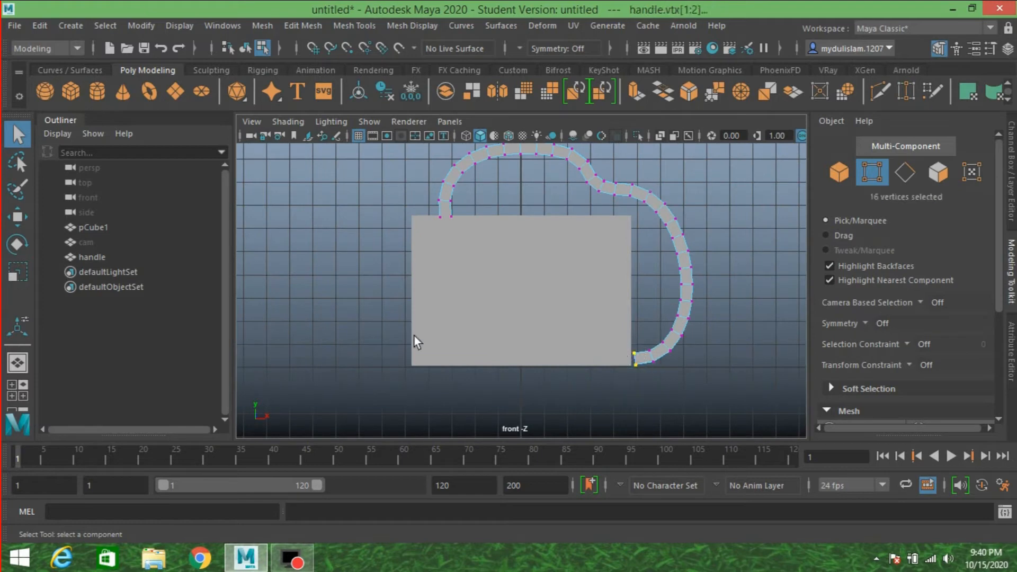
pyautogui.click(15, 275)
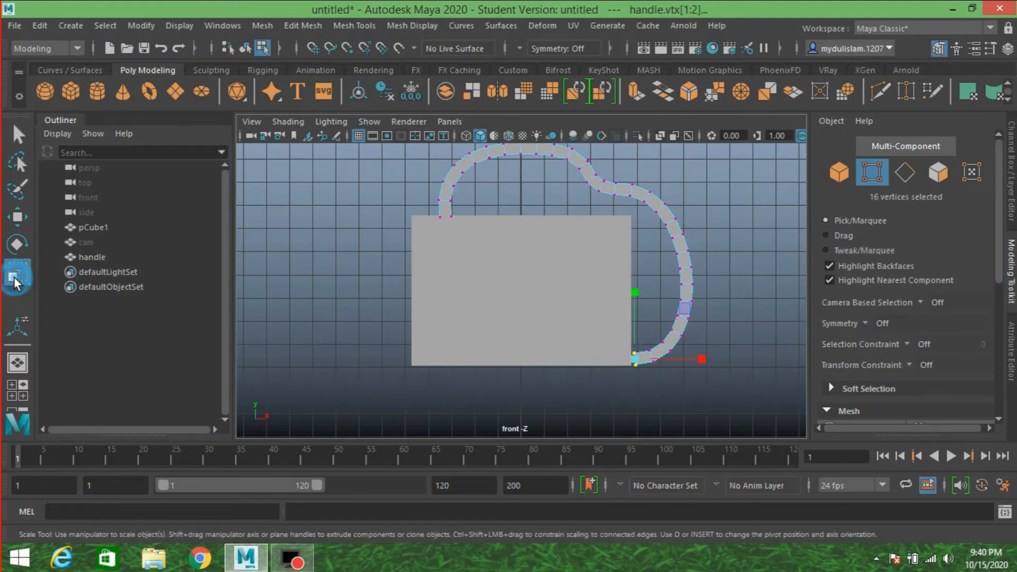
pyautogui.click(702, 360)
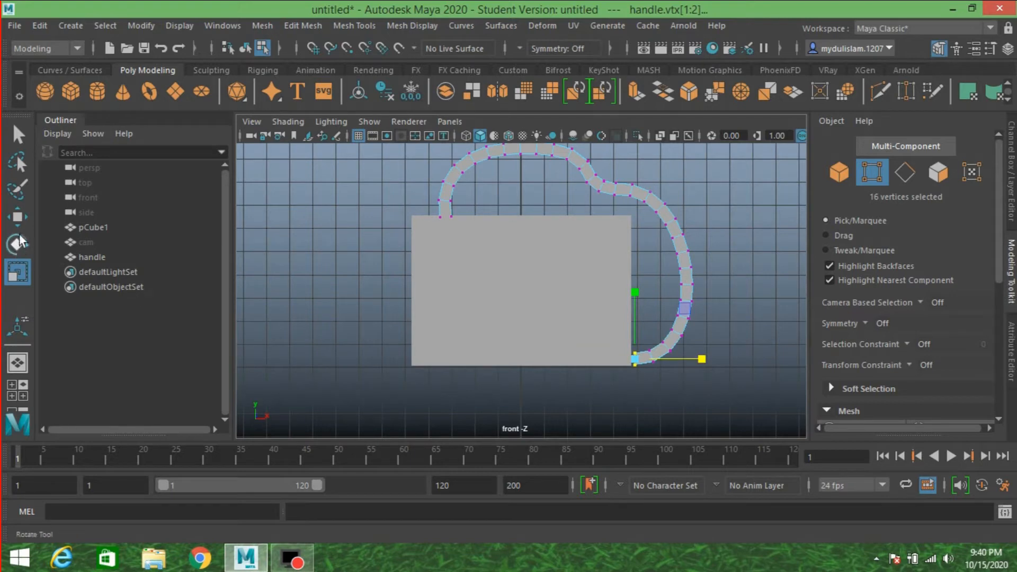
pyautogui.click(17, 217)
pyautogui.moveTo(701, 359); pyautogui.dragTo(703, 360)
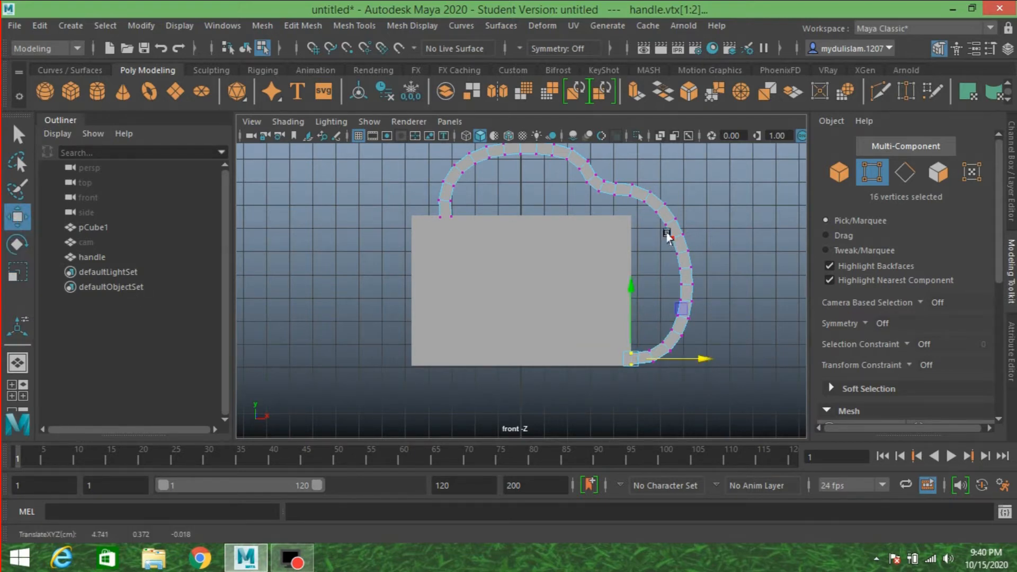
# - Return to the perspective view and rename pCube1 as body
pyautogui.press('space')
pyautogui.press('space')
pyautogui.scroll(-5, 636, 268)
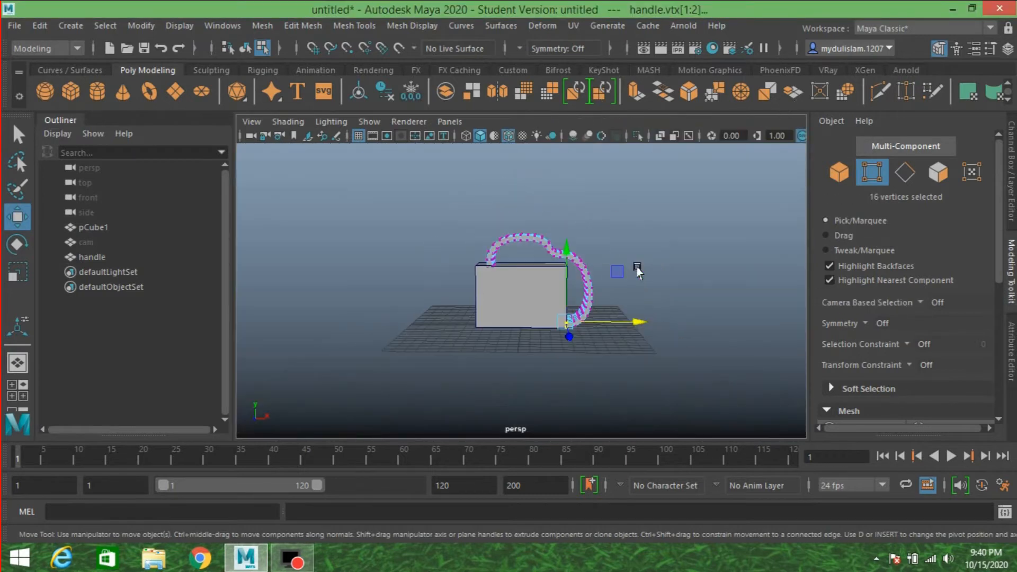
pyautogui.keyDown('alt'); pyautogui.moveTo(672, 277); pyautogui.dragTo(578, 264); pyautogui.keyUp('alt')
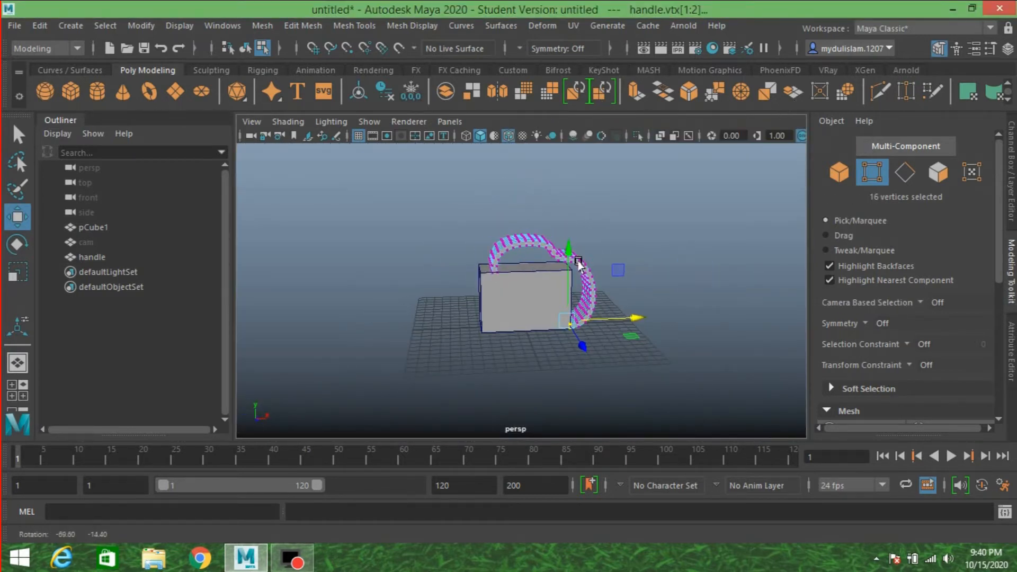
pyautogui.click(104, 227)
pyautogui.doubleClick(104, 227)
pyautogui.write('body')
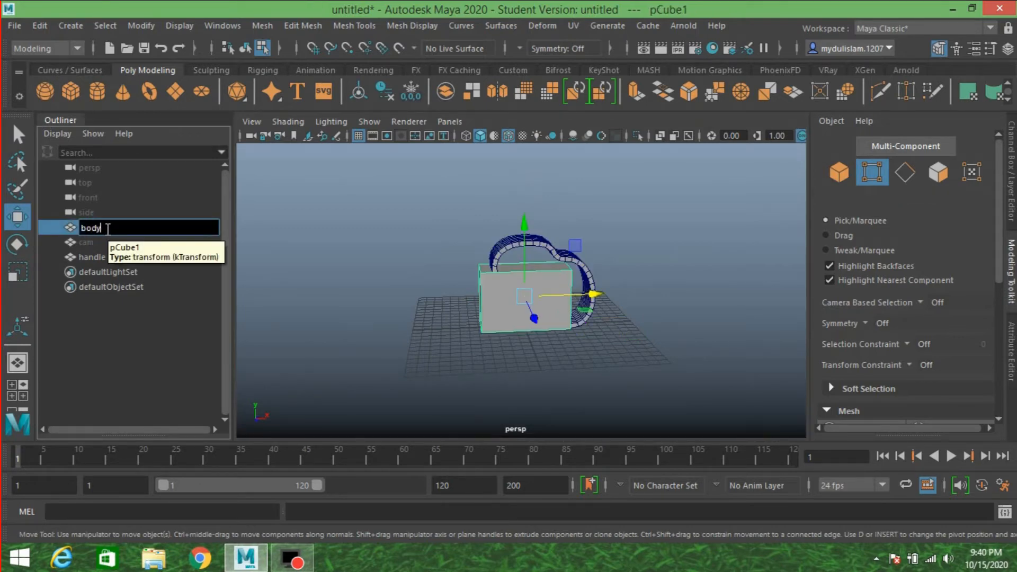
pyautogui.press('Return')
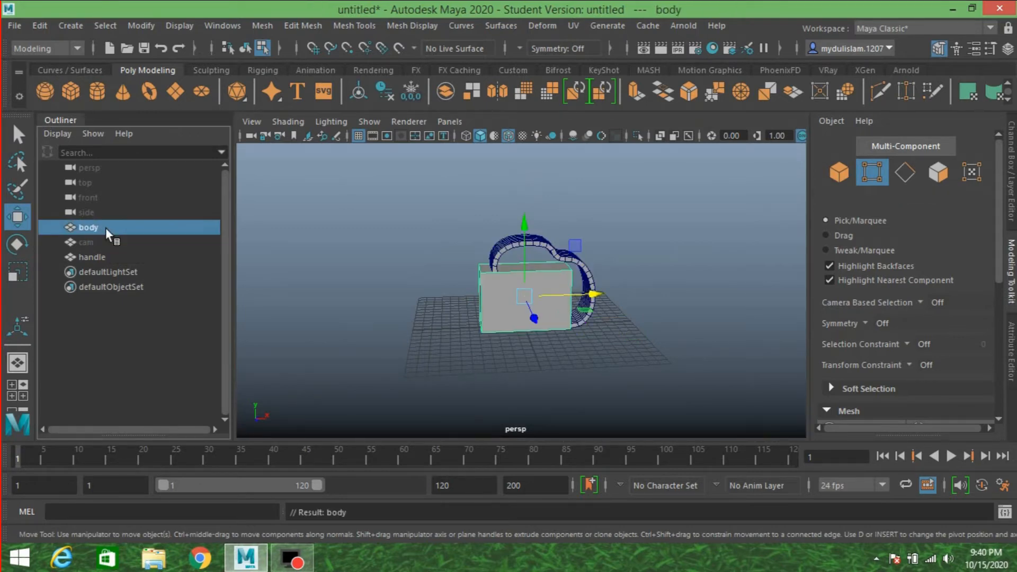
# - Combine the body and handle into one mesh and delete its construction history
pyautogui.click(828, 170)
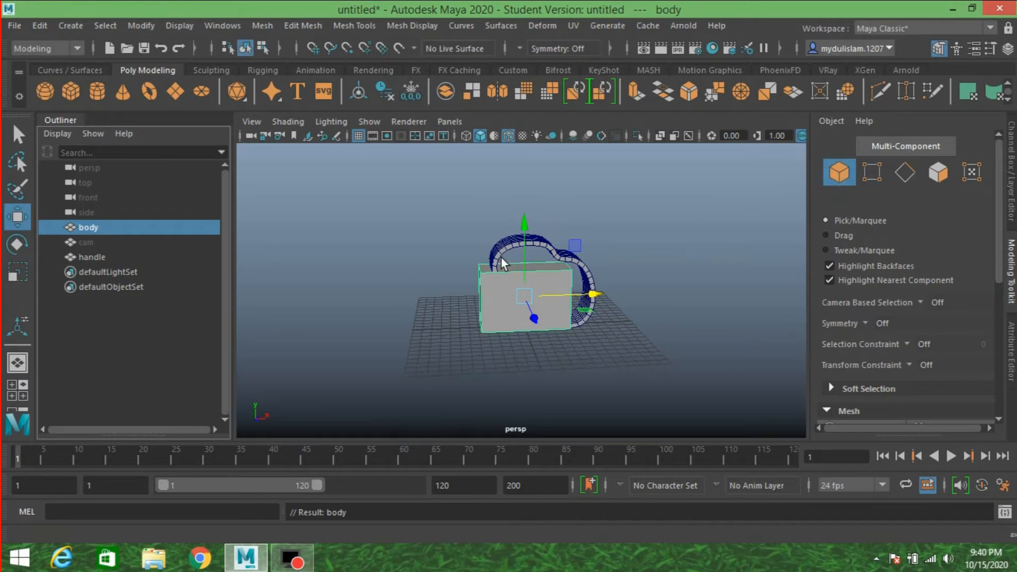
pyautogui.keyDown('shift'); pyautogui.click(495, 245); pyautogui.keyUp('shift')
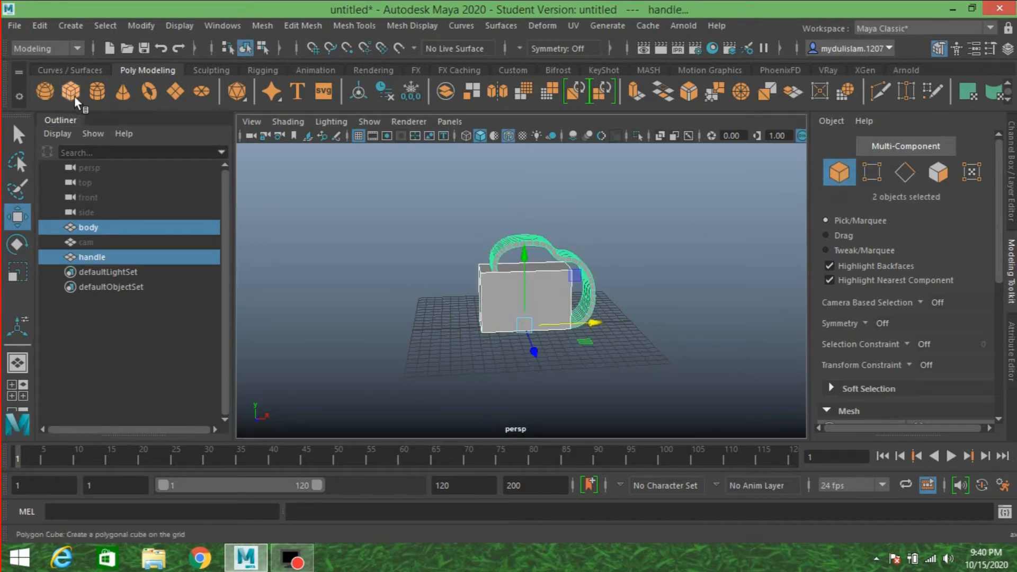
pyautogui.click(253, 24)
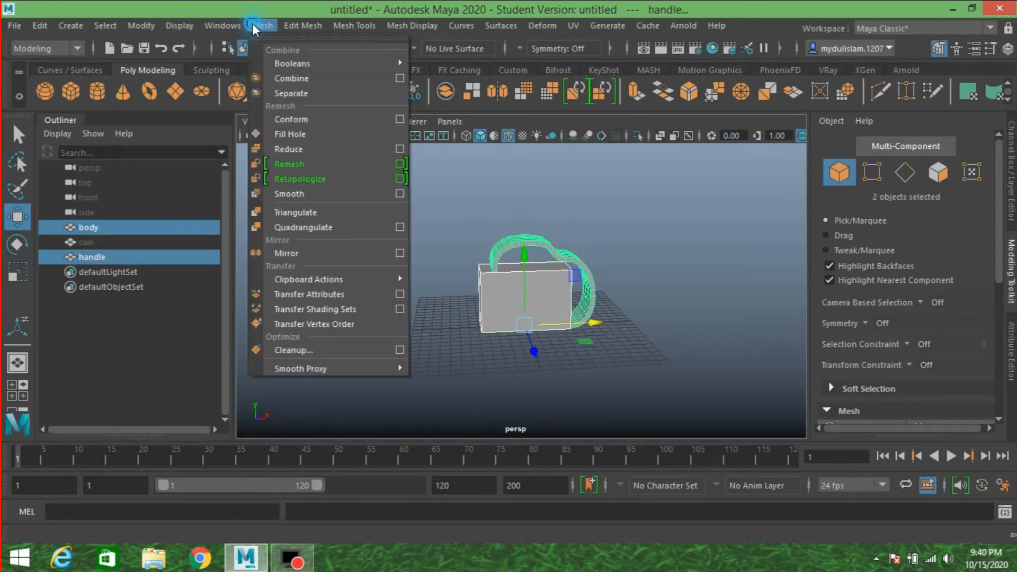
pyautogui.click(300, 84)
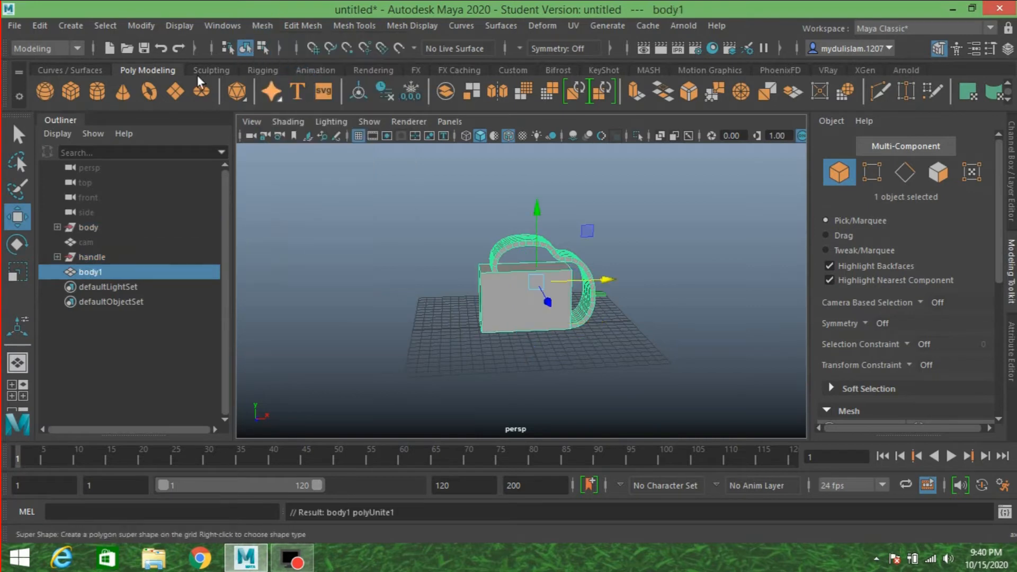
pyautogui.click(43, 26)
pyautogui.moveTo(199, 206)
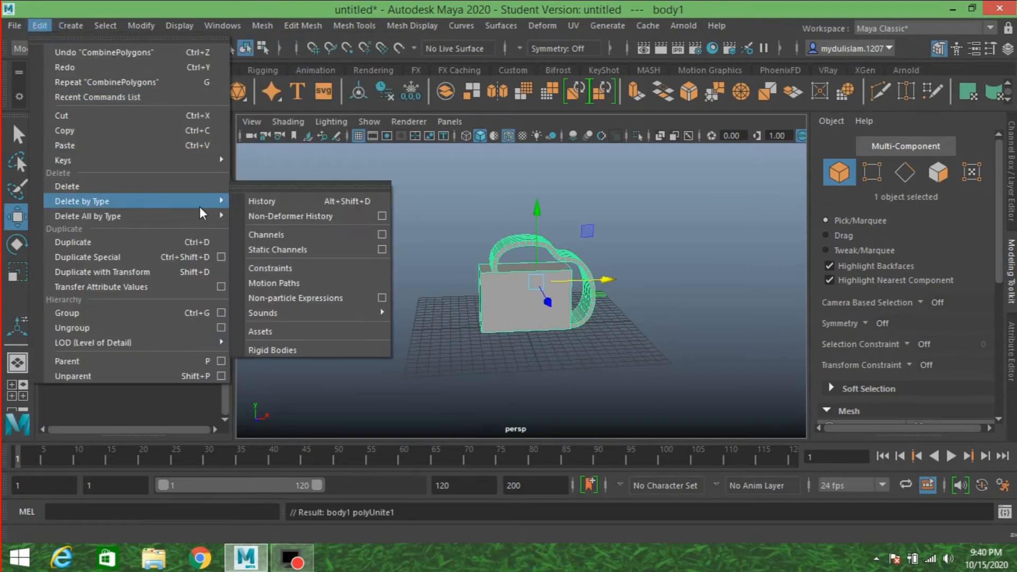
pyautogui.click(259, 202)
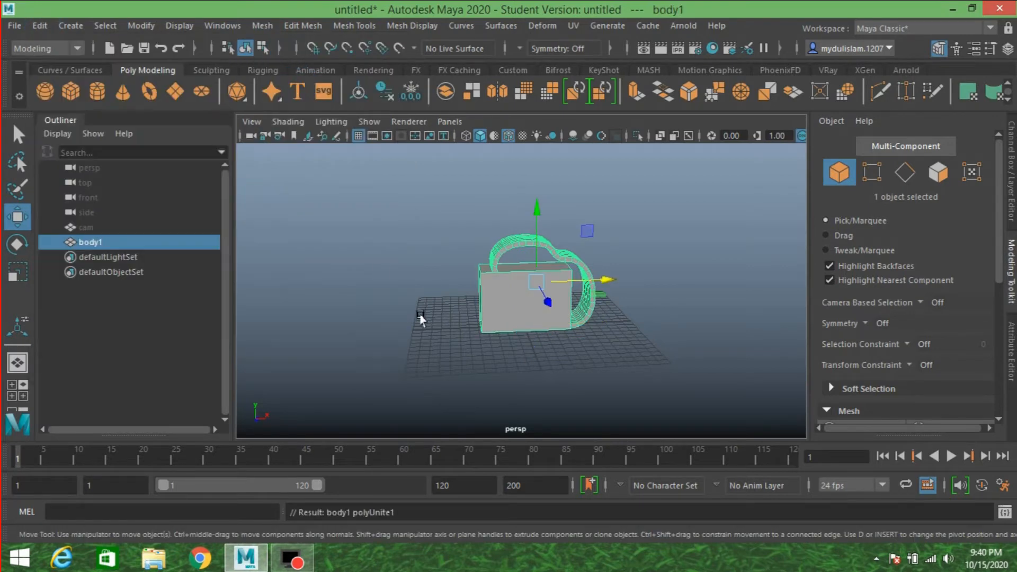
# - Create a polygon cylinder and move it beside the body, to about -6.4 in X and 2.3 in Y
pyautogui.click(97, 92)
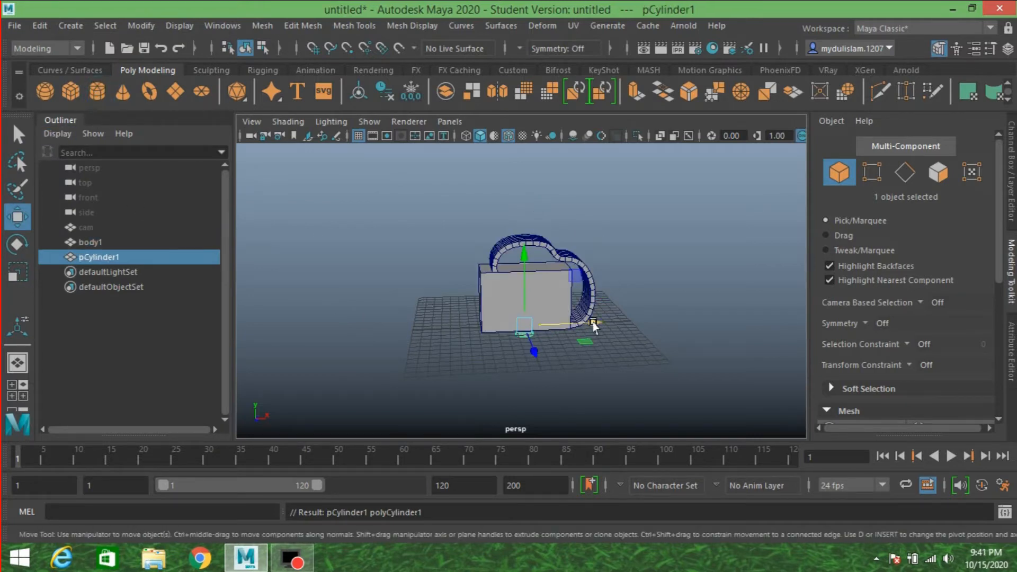
pyautogui.moveTo(595, 321); pyautogui.dragTo(535, 334)
pyautogui.click(545, 335)
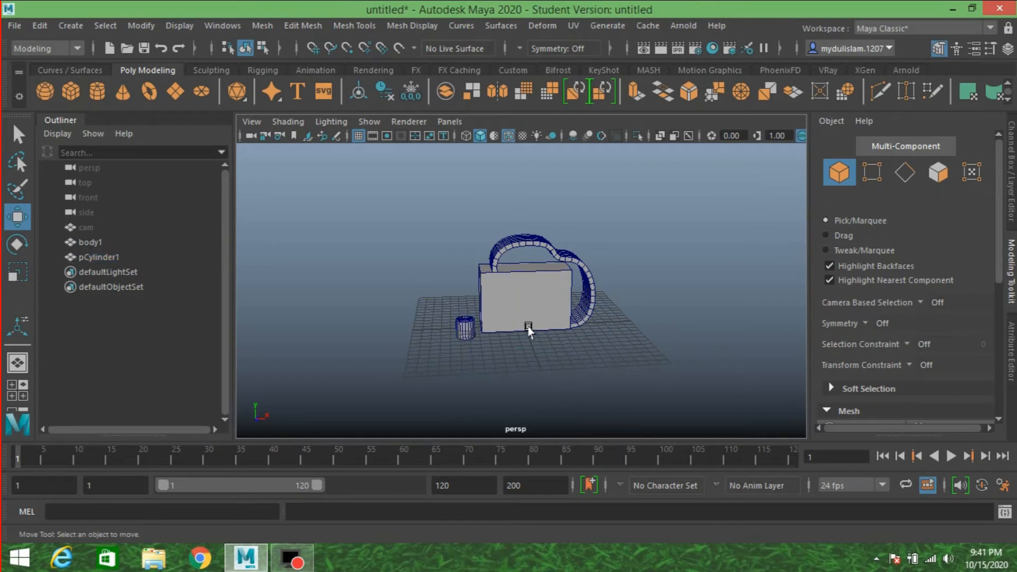
pyautogui.click(466, 324)
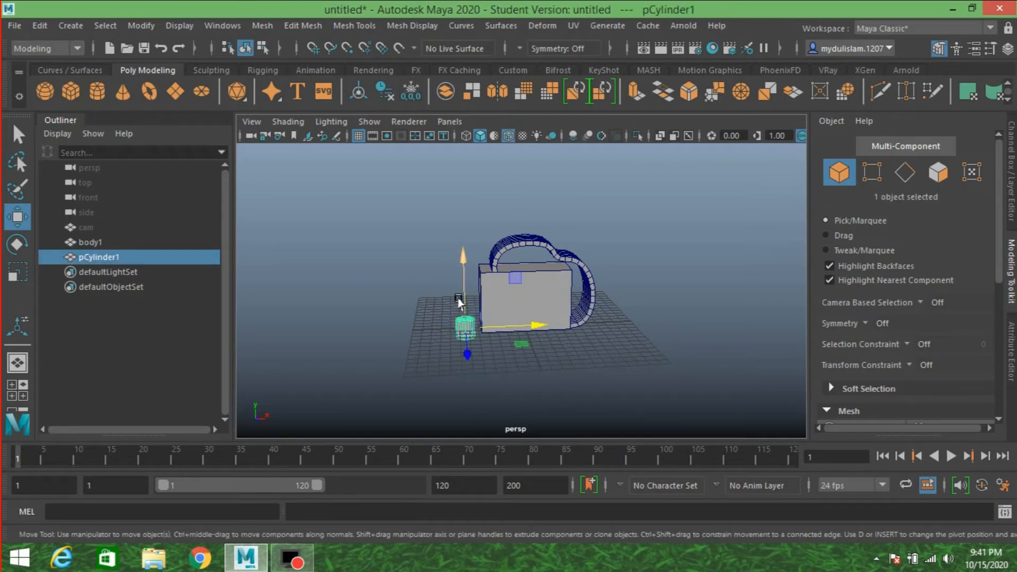
pyautogui.moveTo(462, 297); pyautogui.dragTo(462, 280)
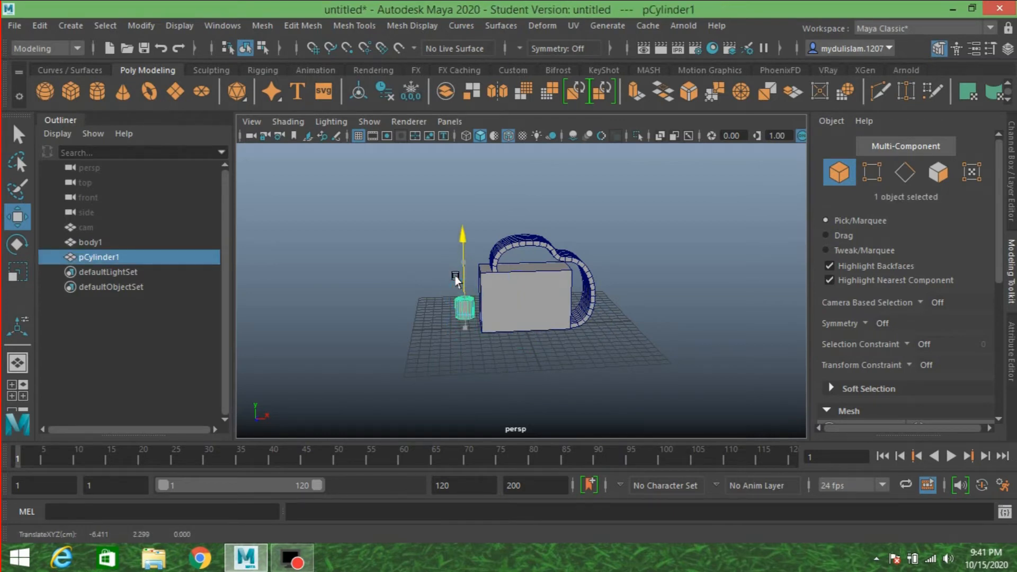
# - Insert two vertical edge loops around the body's block, one close to the handle side and one near the opposite end
pyautogui.click(551, 294)
pyautogui.keyDown('alt'); pyautogui.moveTo(649, 336); pyautogui.dragTo(461, 345); pyautogui.keyUp('alt')
pyautogui.scroll(5, 524, 345)
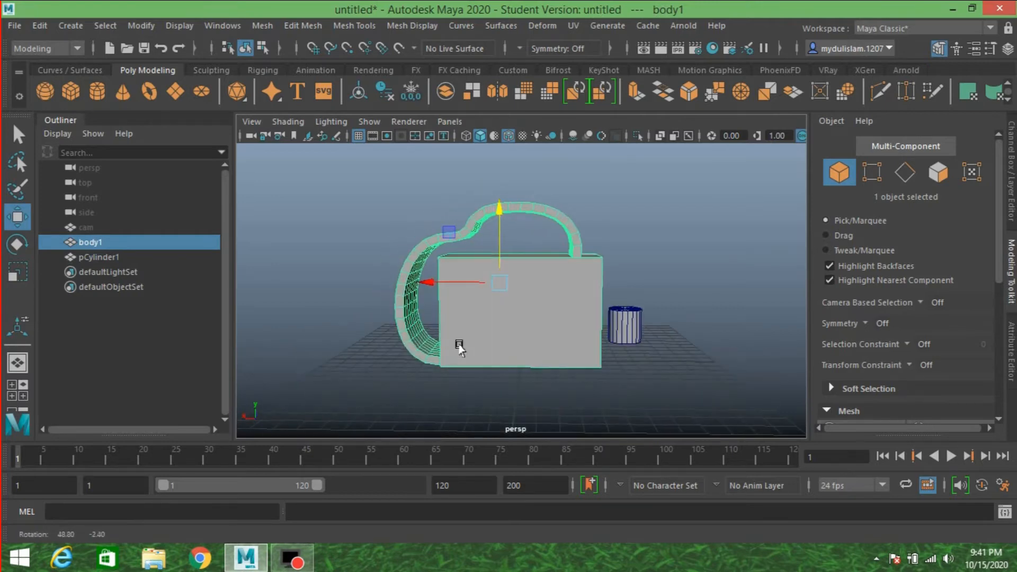
pyautogui.click(342, 25)
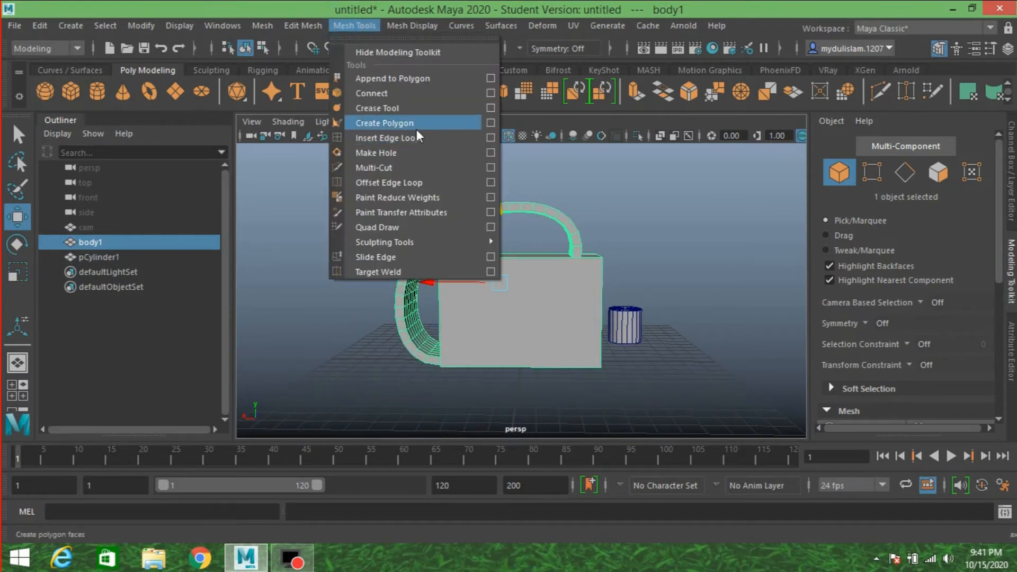
pyautogui.click(491, 137)
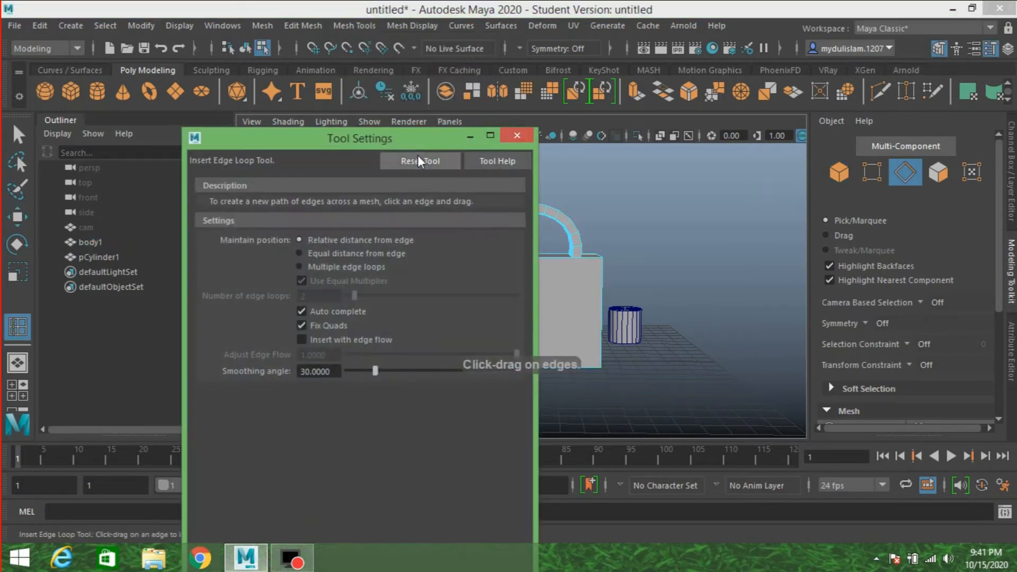
pyautogui.click(509, 140)
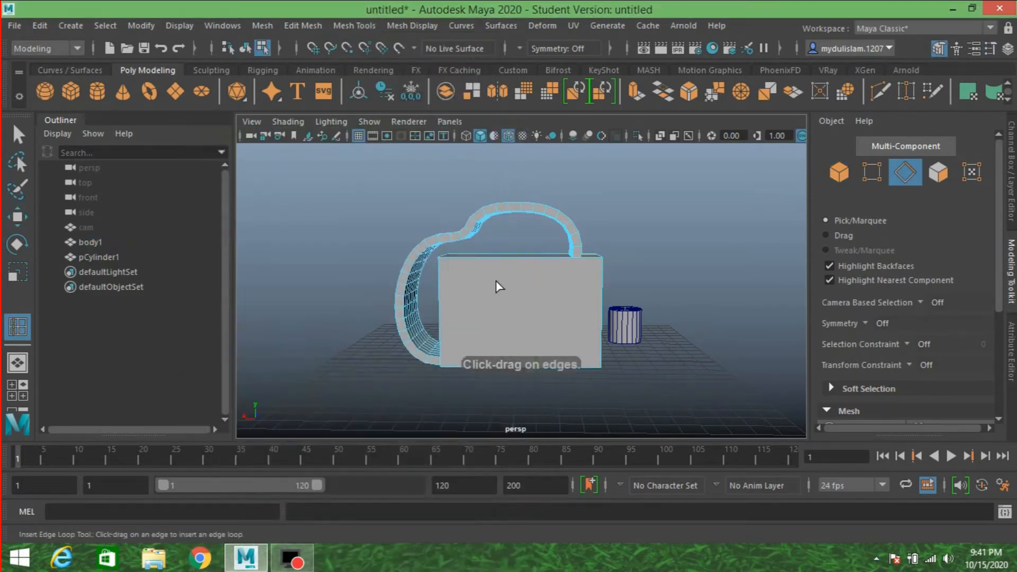
pyautogui.click(455, 260)
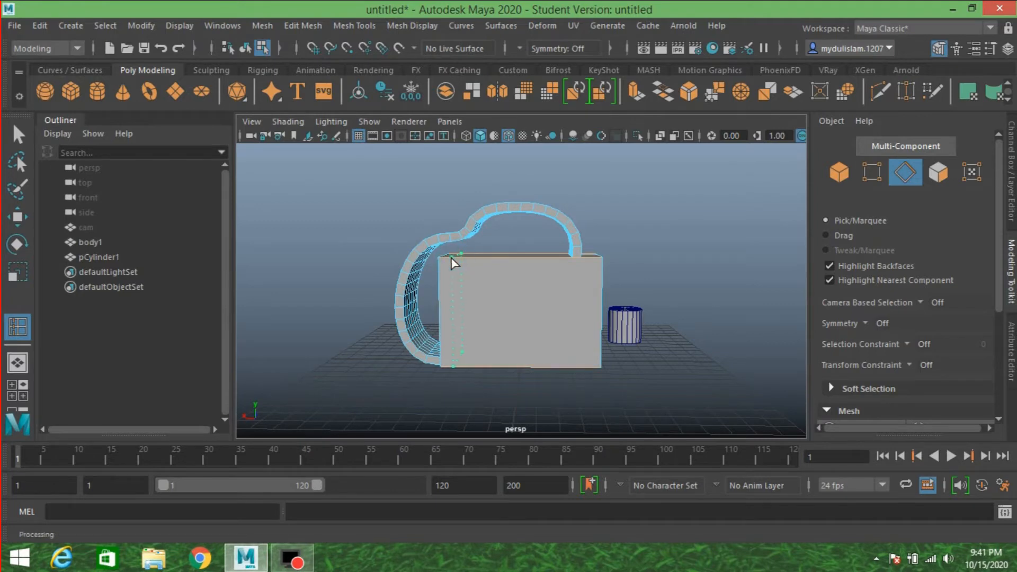
pyautogui.click(567, 367)
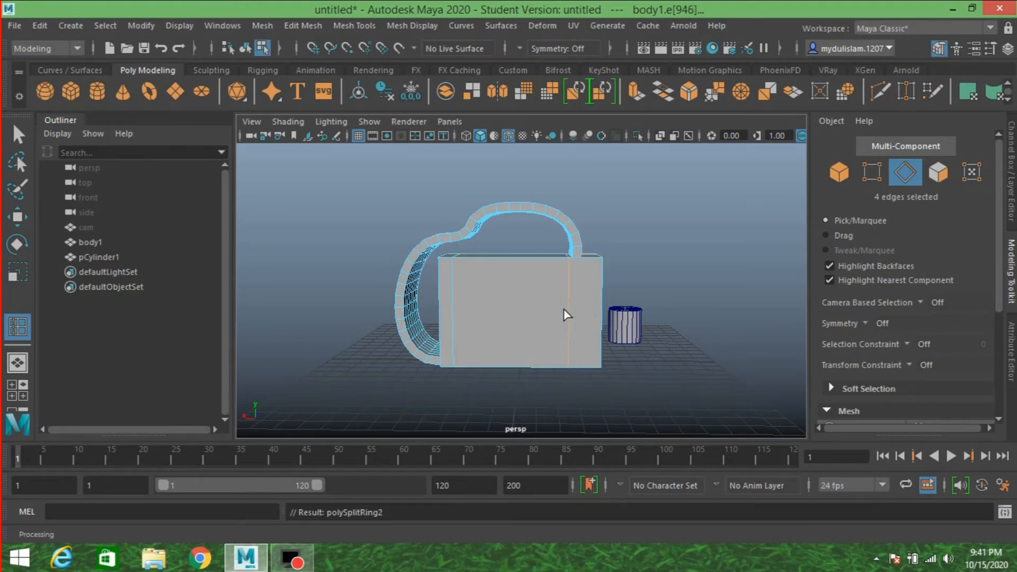
# - Insert a horizontal edge loop around the body's block, about a quarter of its height below the upper edge
pyautogui.moveTo(572, 286); pyautogui.dragTo(571, 286)
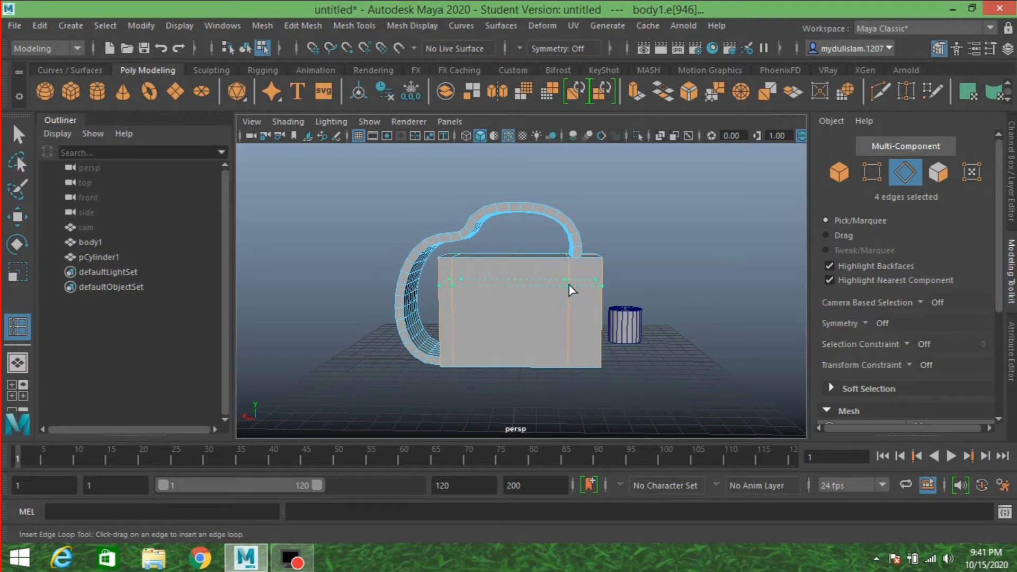
pyautogui.moveTo(570, 286); pyautogui.dragTo(571, 286)
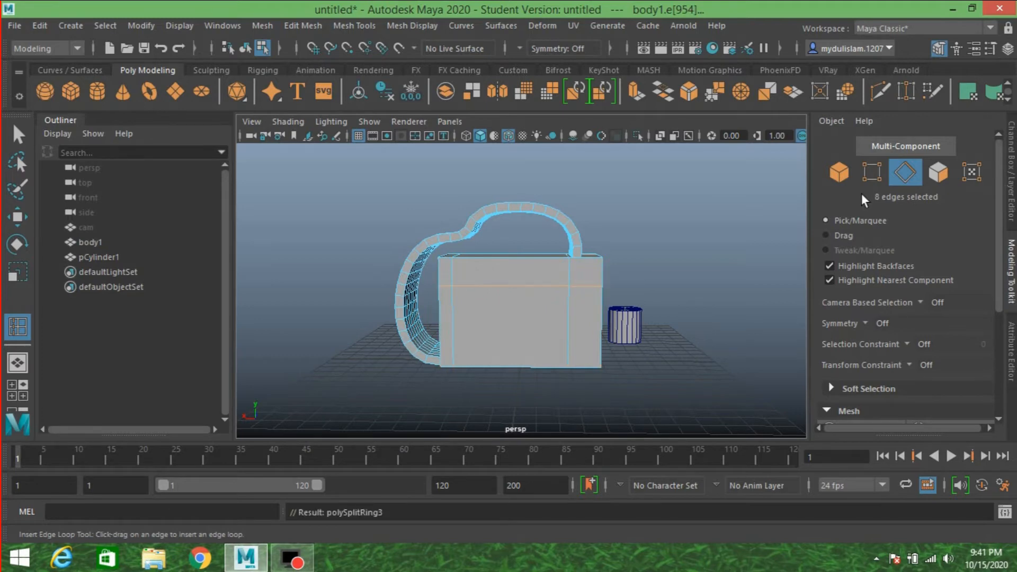
pyautogui.click(19, 135)
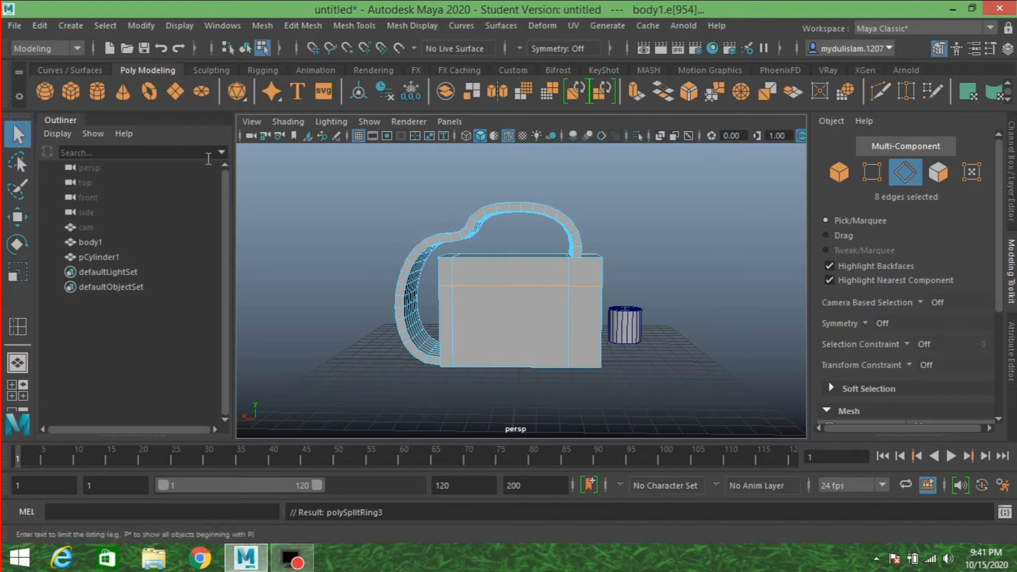
# - Extrude the large lower middle face on the body's side with a Local Translate Z of 1.3
pyautogui.click(939, 172)
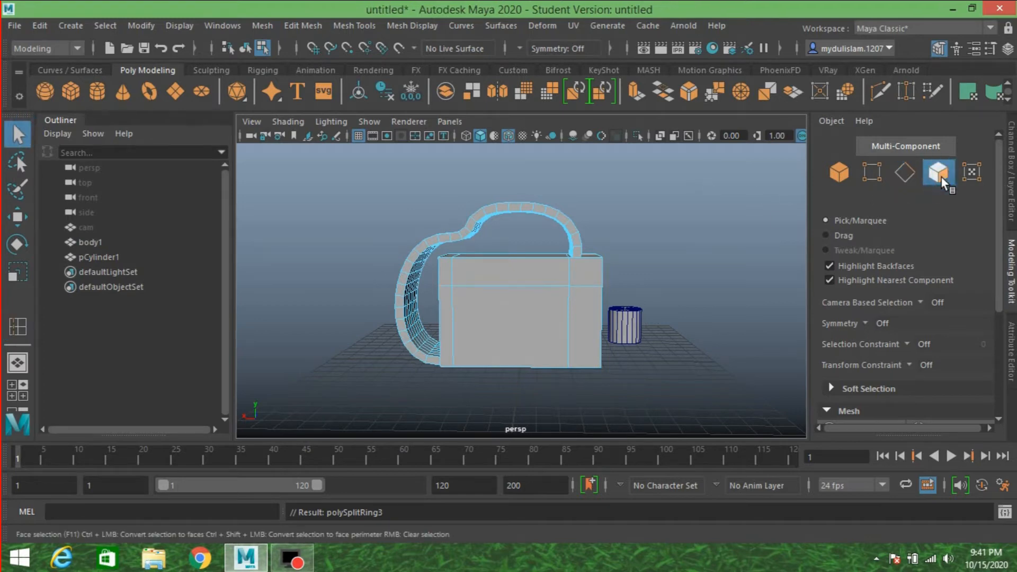
pyautogui.click(505, 313)
pyautogui.keyDown('alt'); pyautogui.moveTo(443, 269); pyautogui.dragTo(584, 288); pyautogui.keyUp('alt')
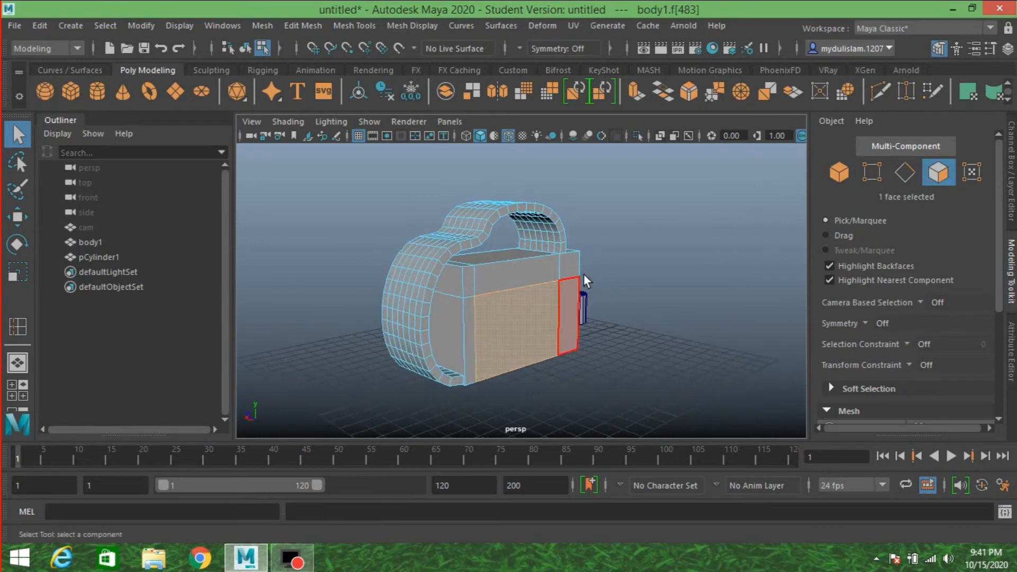
pyautogui.click(636, 93)
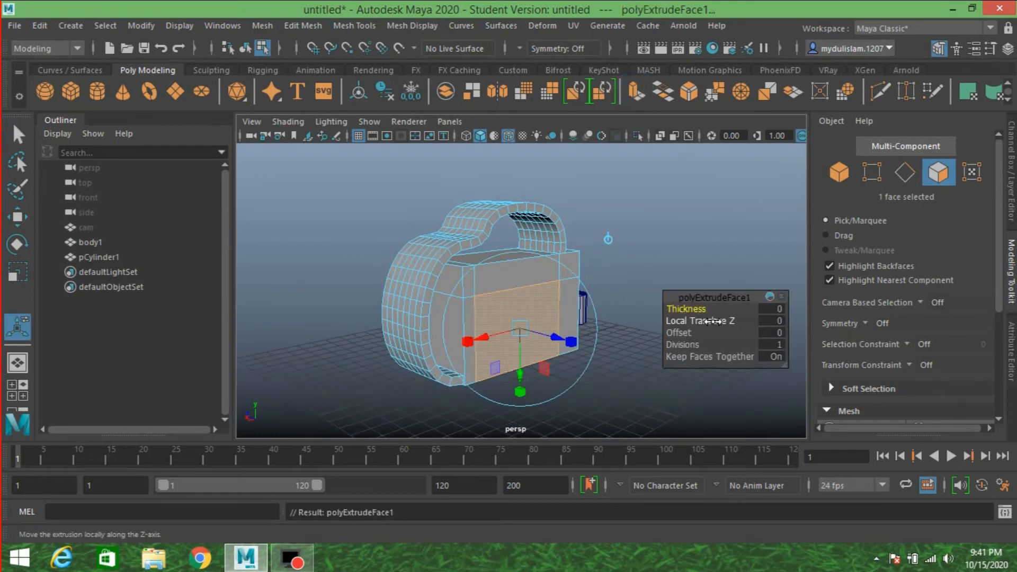
pyautogui.click(713, 321)
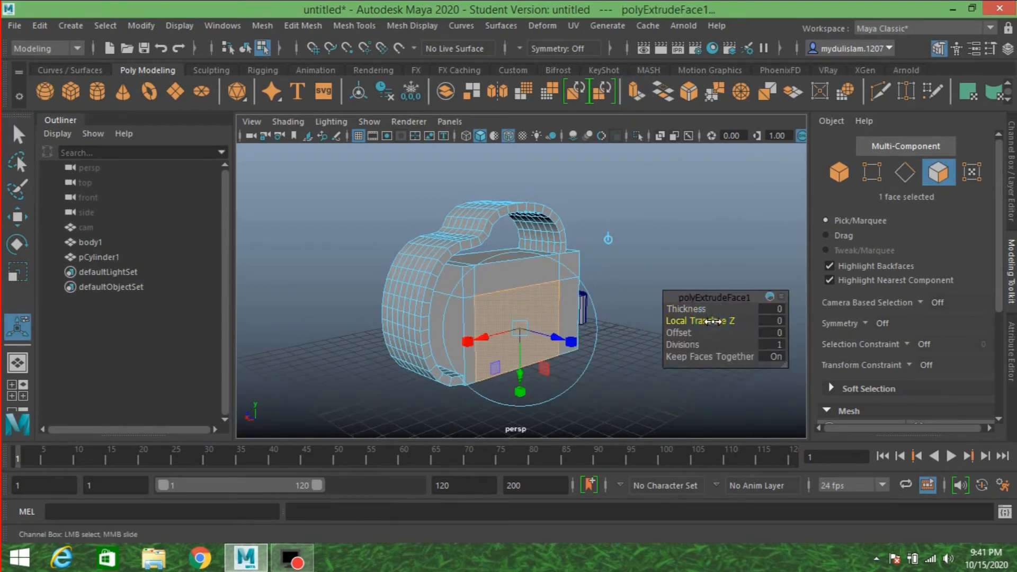
pyautogui.moveTo(713, 321); pyautogui.dragTo(722, 323, button='middle')
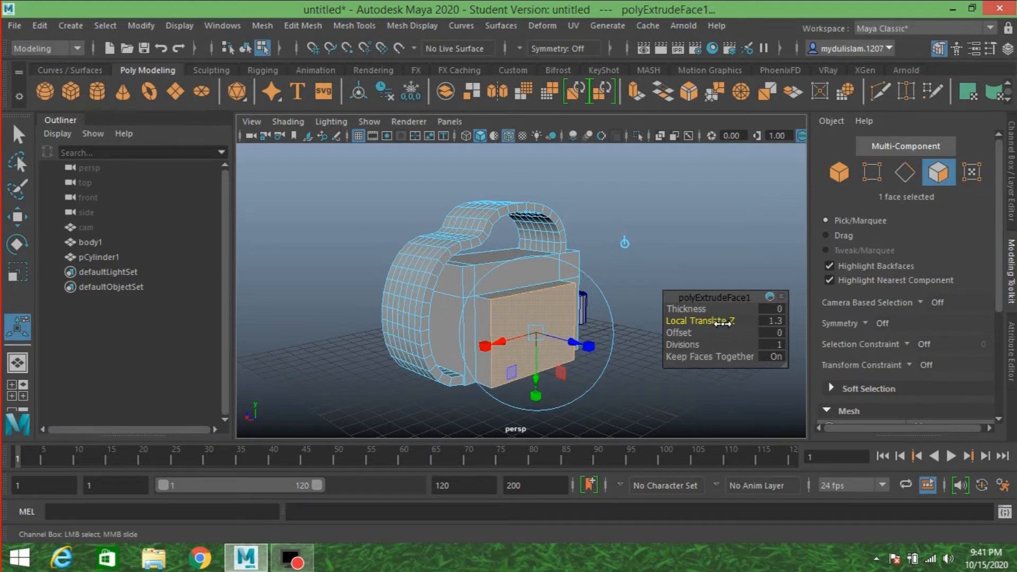
# - Move the two upper vertices at the extruded block's handle-side corner away from the handle along X, to about 2.0, making that side slanted
pyautogui.click(18, 136)
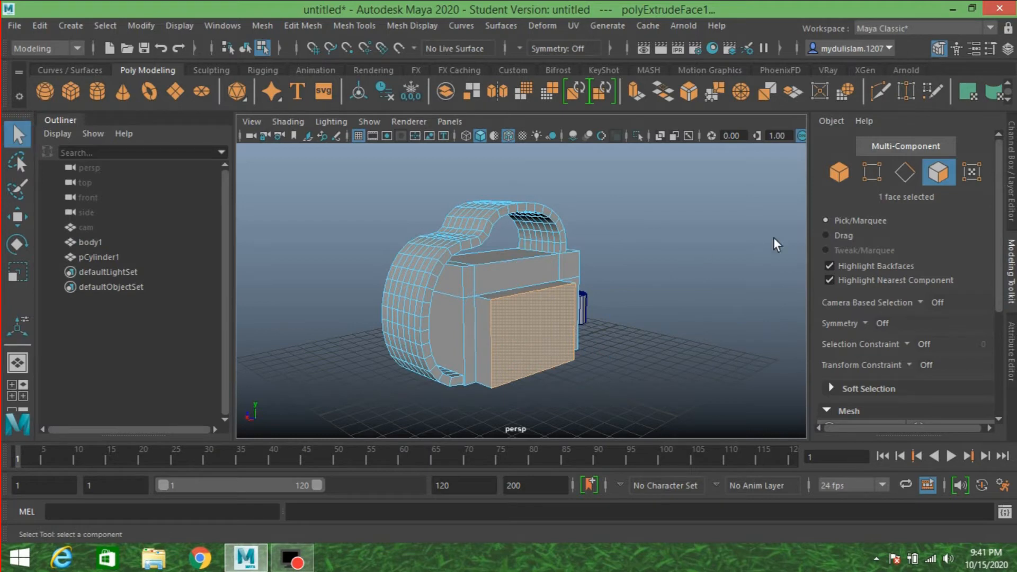
pyautogui.click(872, 172)
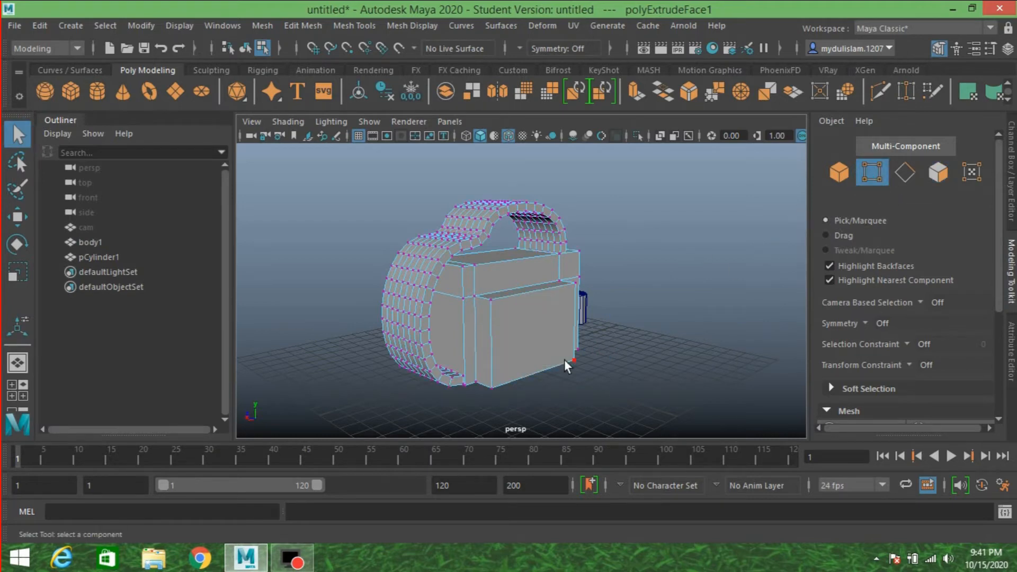
pyautogui.keyDown('alt'); pyautogui.moveTo(574, 360); pyautogui.dragTo(580, 356); pyautogui.keyUp('alt')
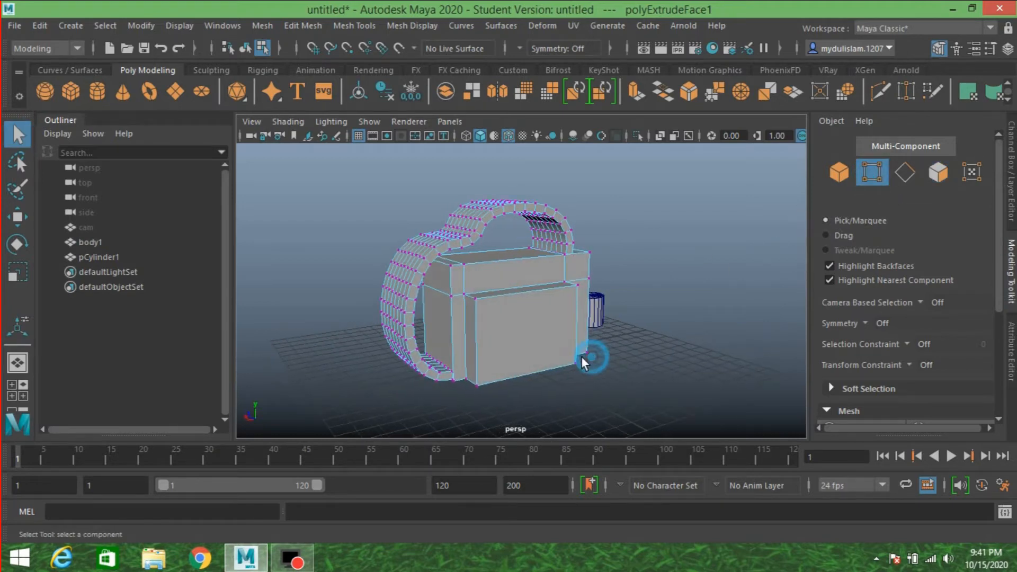
pyautogui.click(475, 300)
pyautogui.keyDown('shift'); pyautogui.click(466, 295); pyautogui.keyUp('shift')
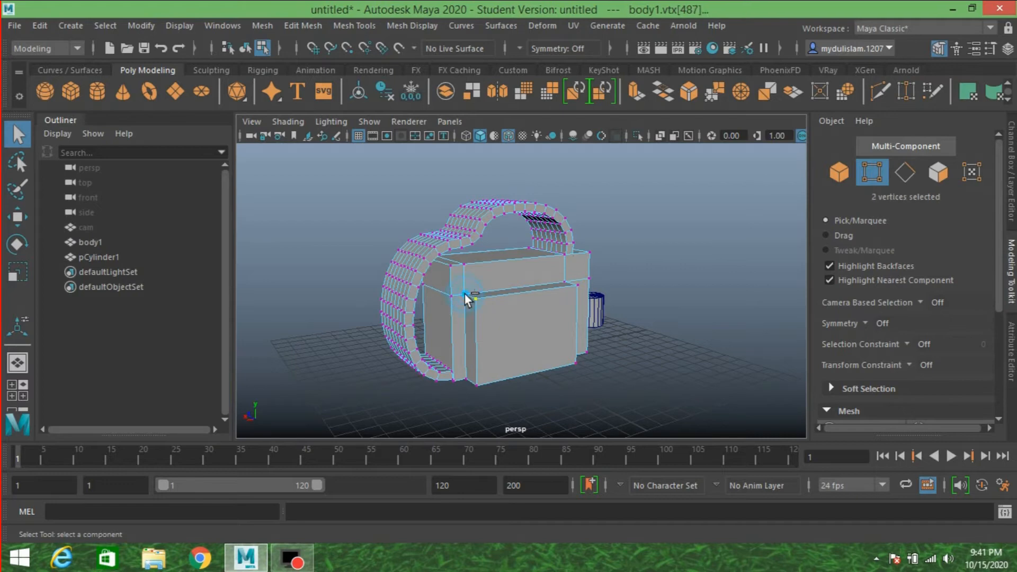
pyautogui.doubleClick(25, 217)
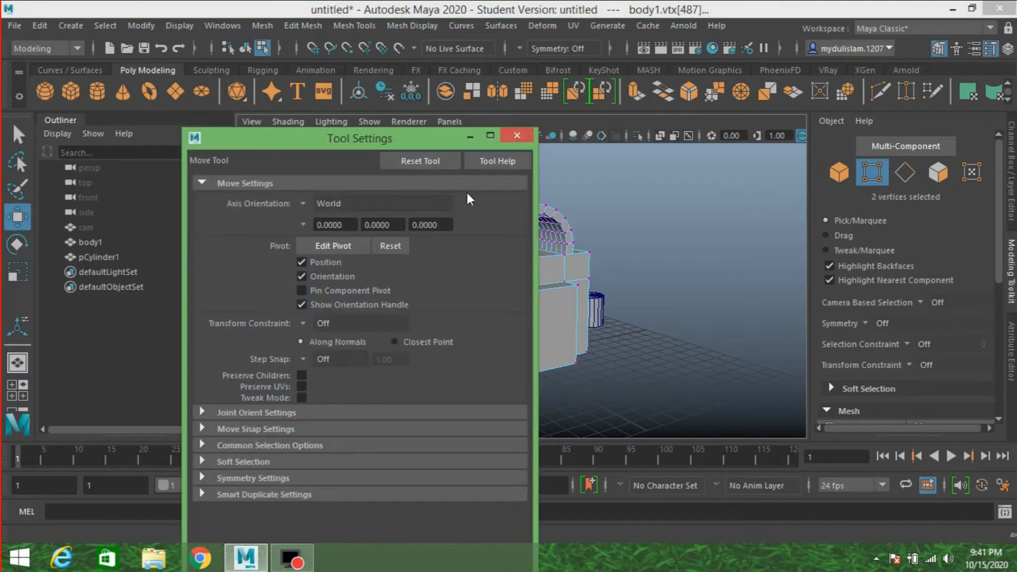
pyautogui.click(517, 136)
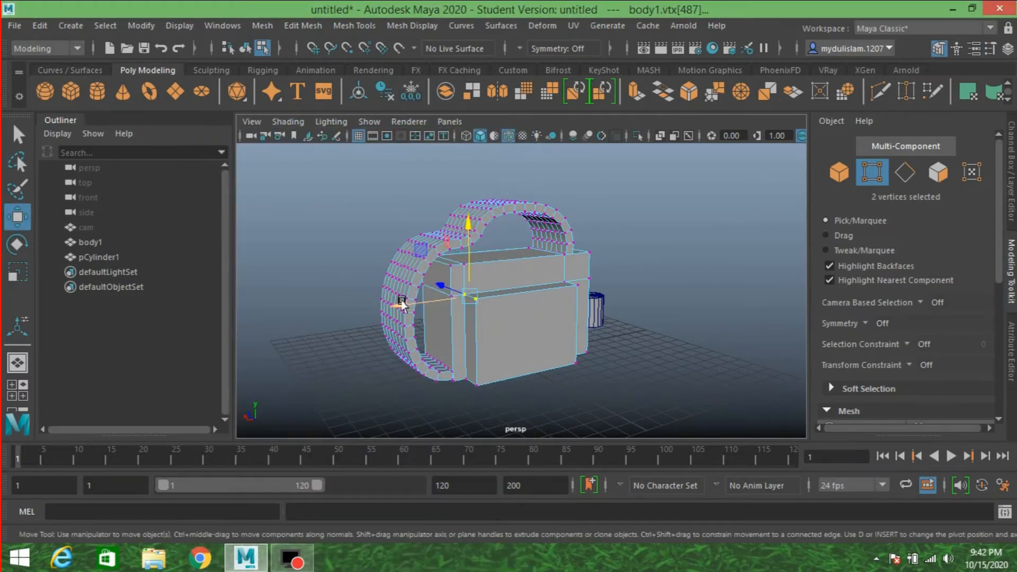
pyautogui.moveTo(395, 305); pyautogui.dragTo(432, 307)
# - Insert an edge loop around the body between its handle-side corner edge and the slanted edge of the extruded block
pyautogui.click(833, 173)
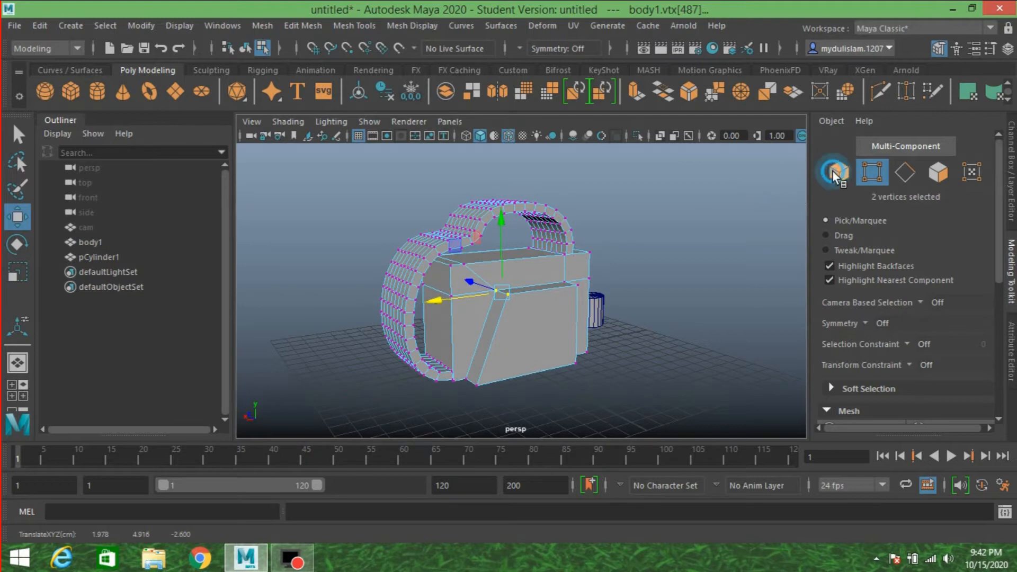
pyautogui.click(345, 28)
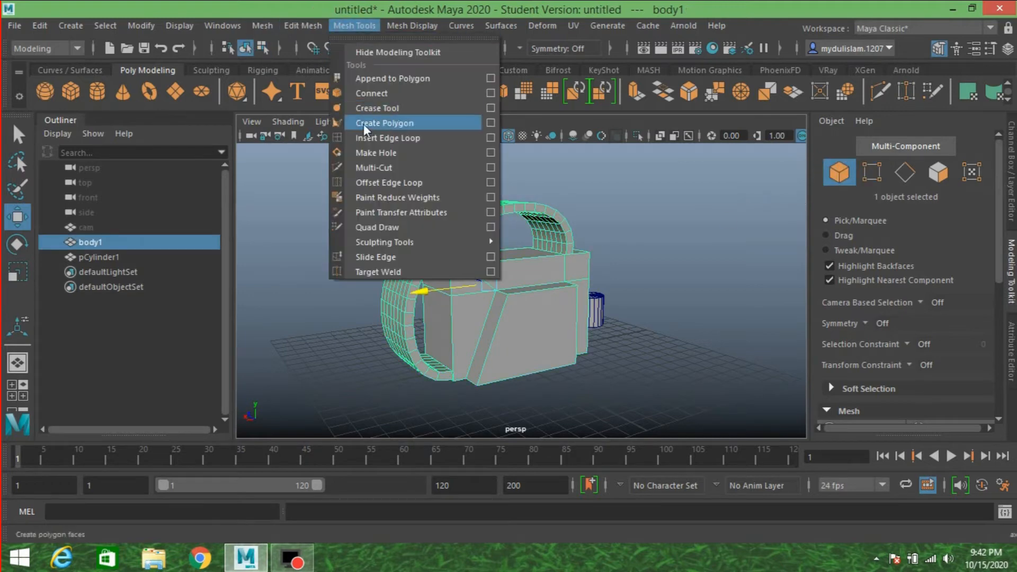
pyautogui.click(375, 139)
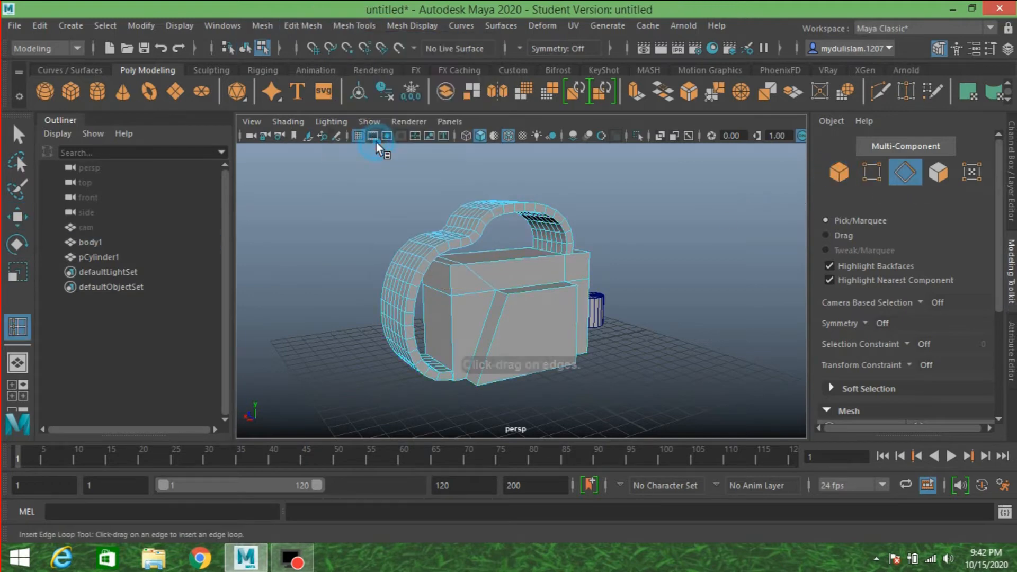
pyautogui.click(466, 297)
pyautogui.click(17, 135)
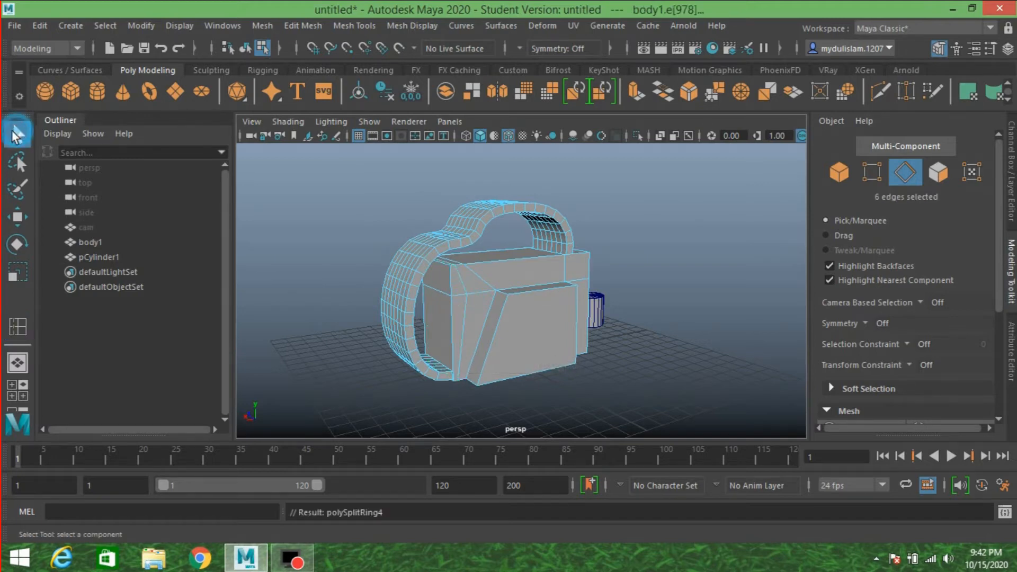
# - Select the whole new edge loop and flatten it by scaling it to 0 in X
pyautogui.click(460, 337)
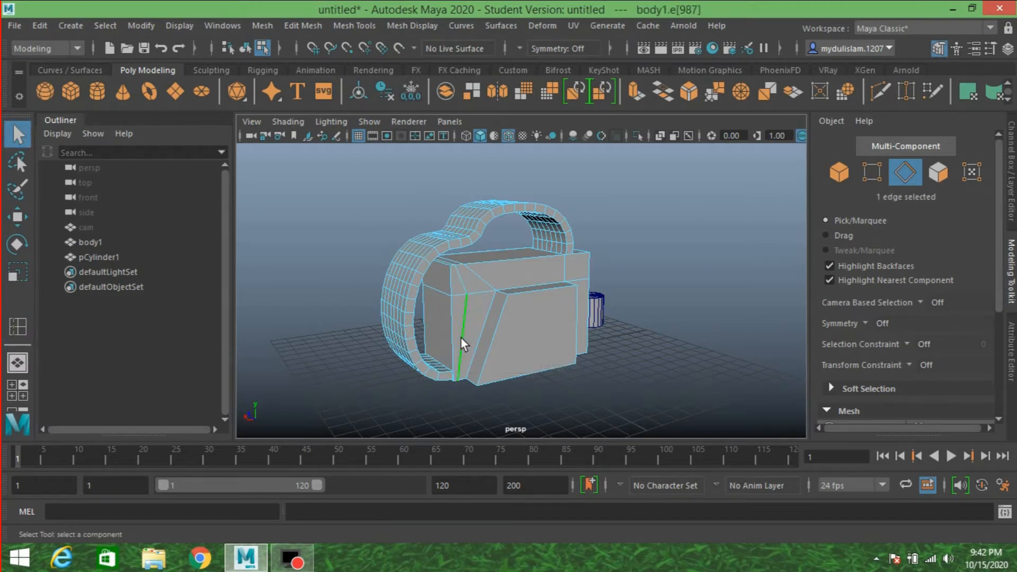
pyautogui.doubleClick(460, 337)
pyautogui.click(27, 280)
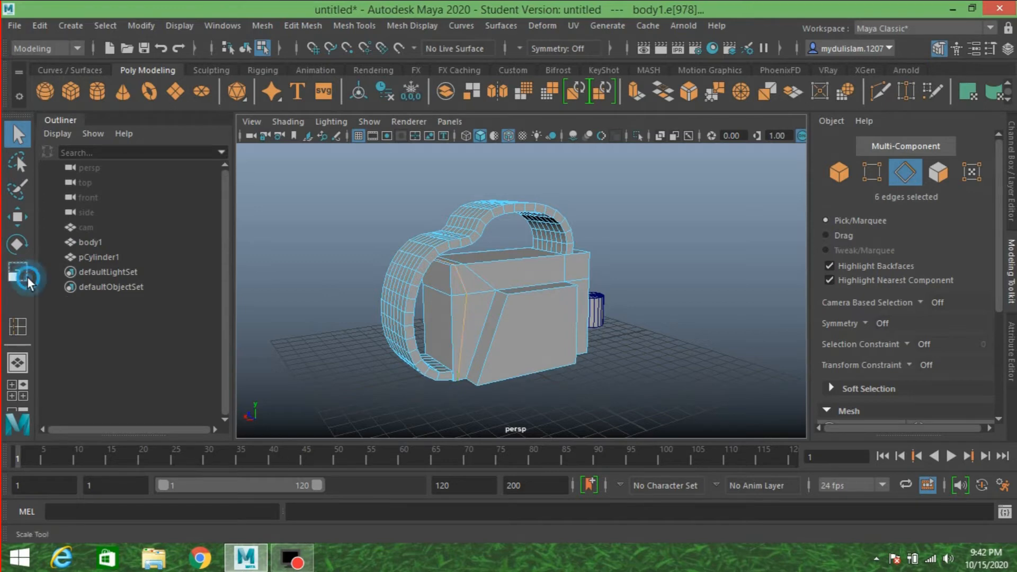
pyautogui.moveTo(379, 325); pyautogui.dragTo(486, 353)
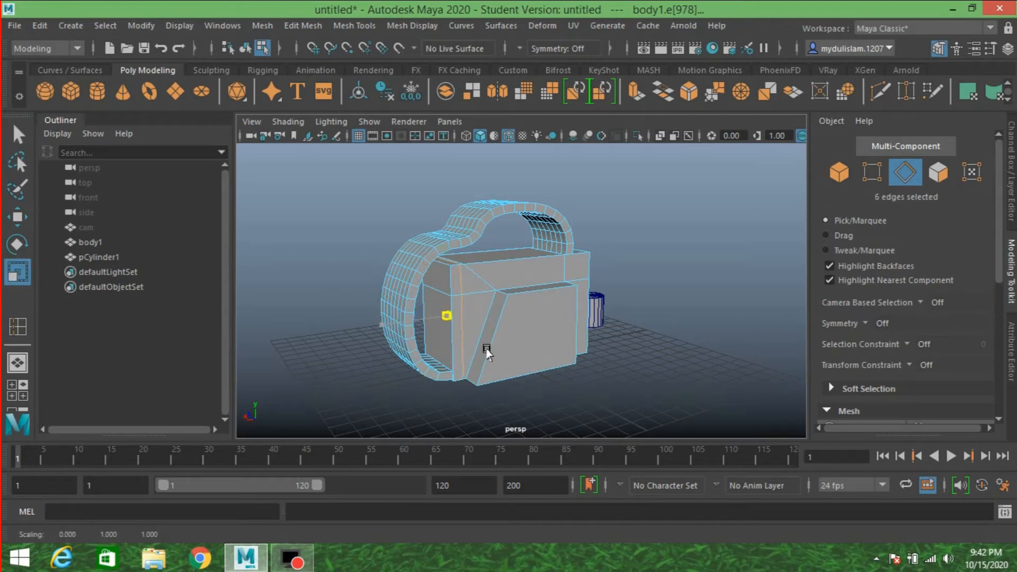
# - Return to object selection and delete the construction history of body1
pyautogui.click(19, 135)
pyautogui.click(826, 174)
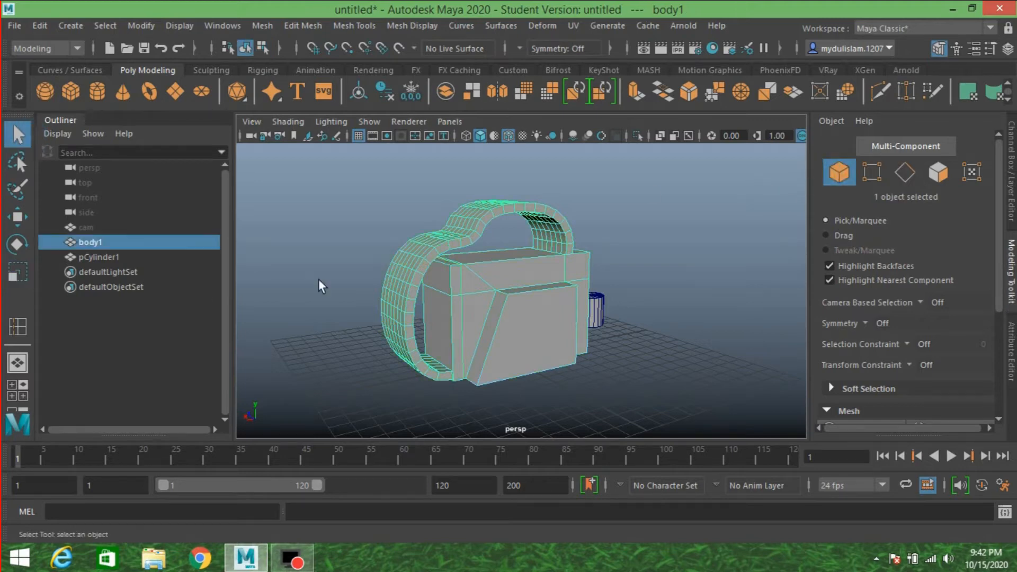
pyautogui.click(79, 23)
pyautogui.moveTo(40, 25)
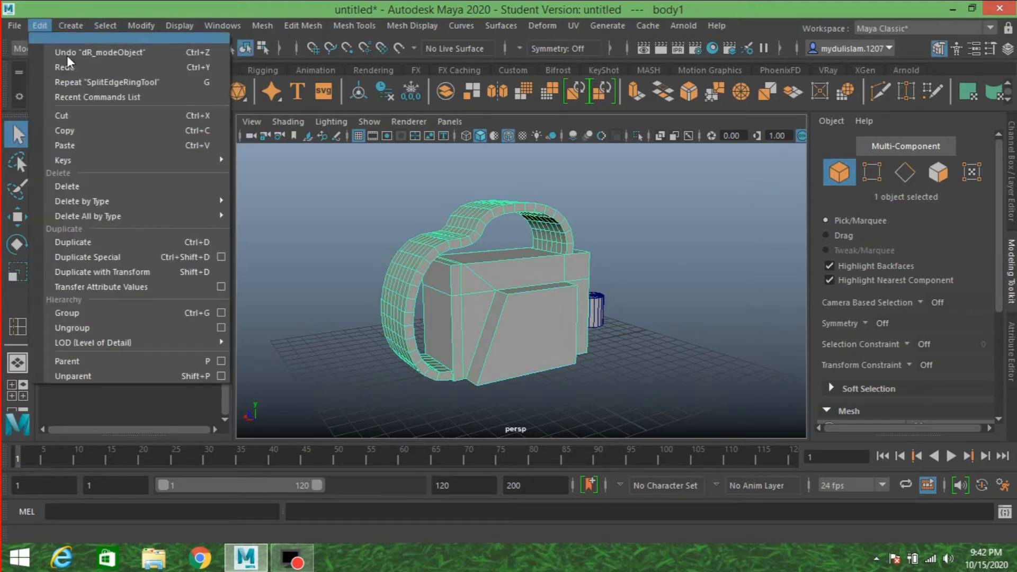
pyautogui.moveTo(196, 201)
pyautogui.click(268, 201)
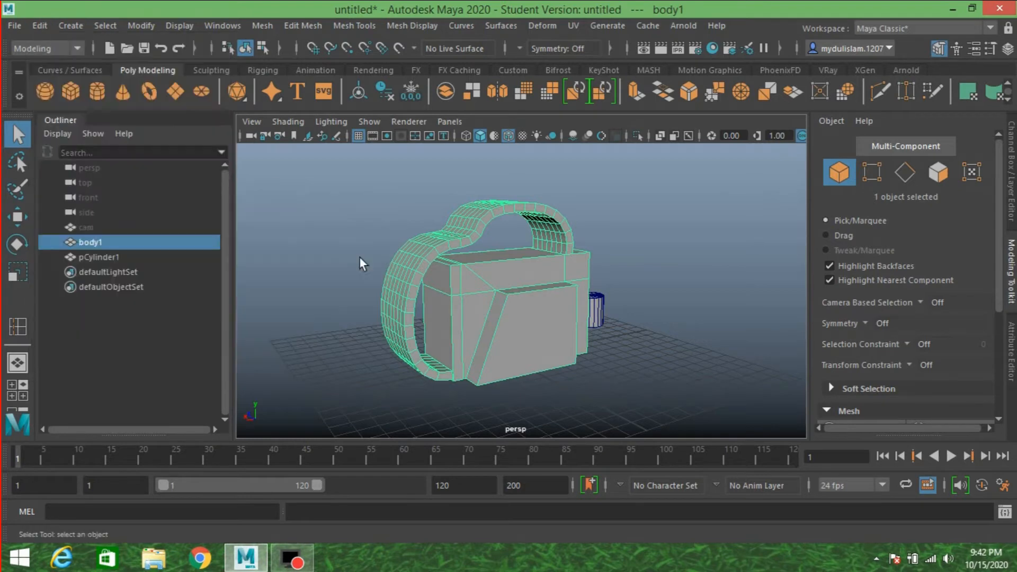
# - Select the cylinder beside the body and set its Subdivisions Caps to 0
pyautogui.keyDown('alt'); pyautogui.moveTo(635, 329); pyautogui.dragTo(620, 363); pyautogui.keyUp('alt')
pyautogui.click(579, 331)
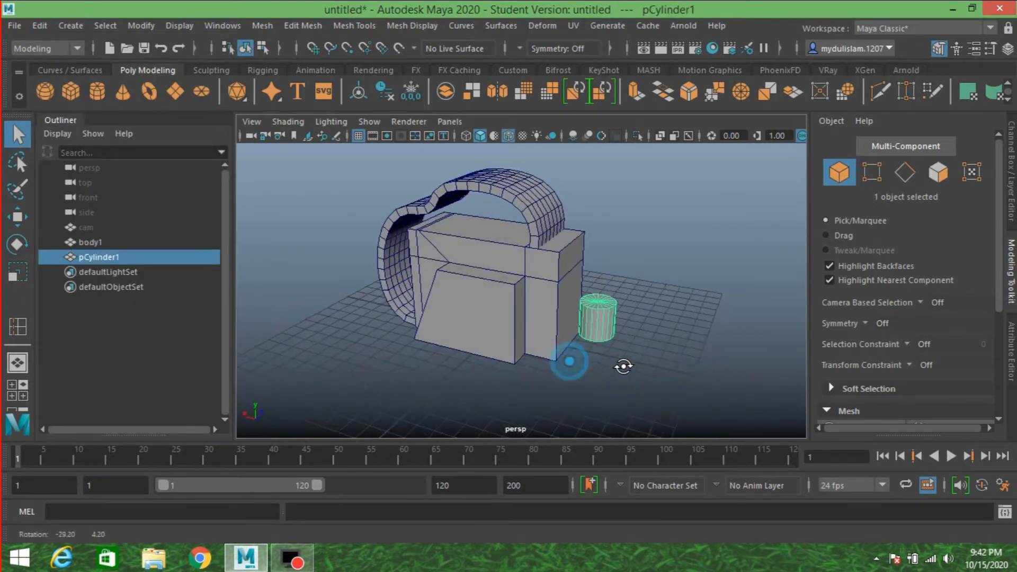
pyautogui.click(1011, 170)
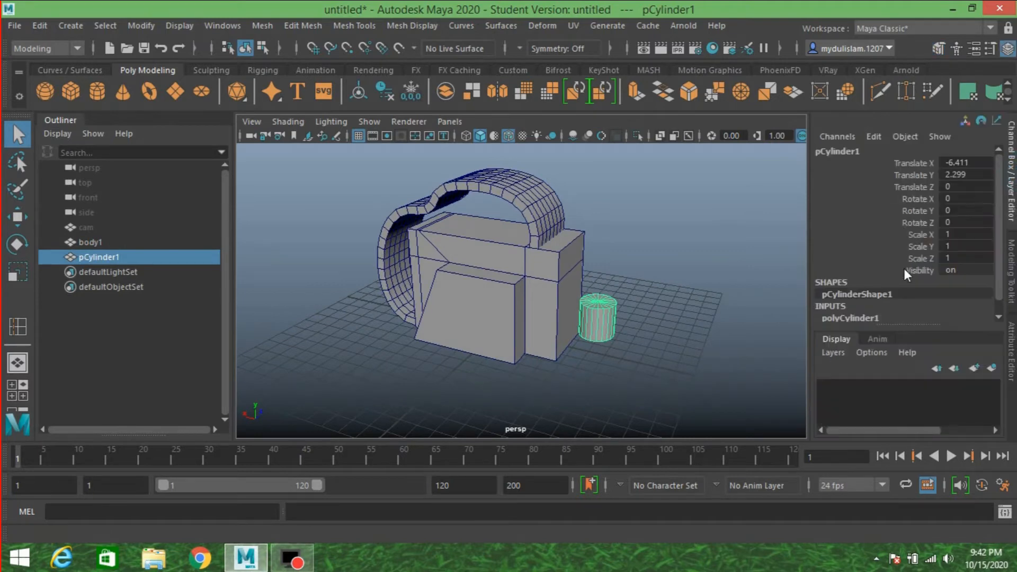
pyautogui.scroll(-1, 901, 269)
pyautogui.click(858, 303)
pyautogui.scroll(-1, 871, 285)
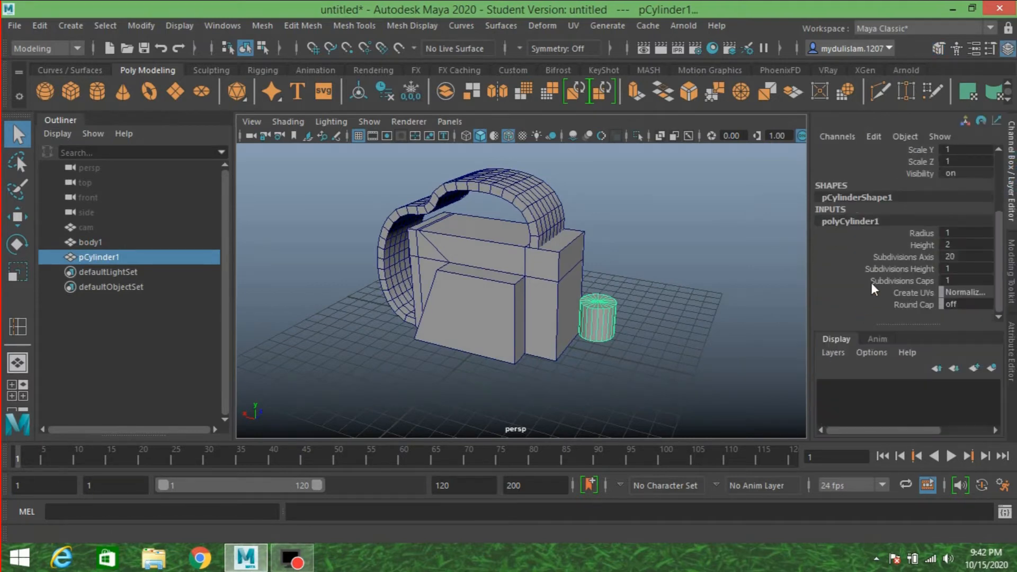
pyautogui.click(894, 280)
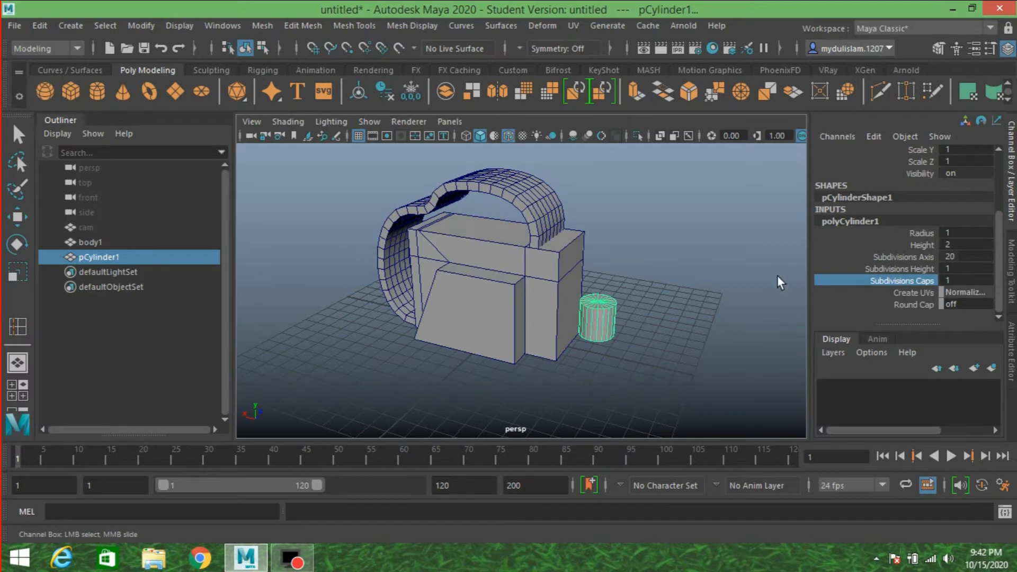
pyautogui.moveTo(777, 275); pyautogui.dragTo(619, 296, button='middle')
# - Set the cylinder's Rotate Z to 90 so that its flat end faces the body
pyautogui.scroll(3, 873, 230)
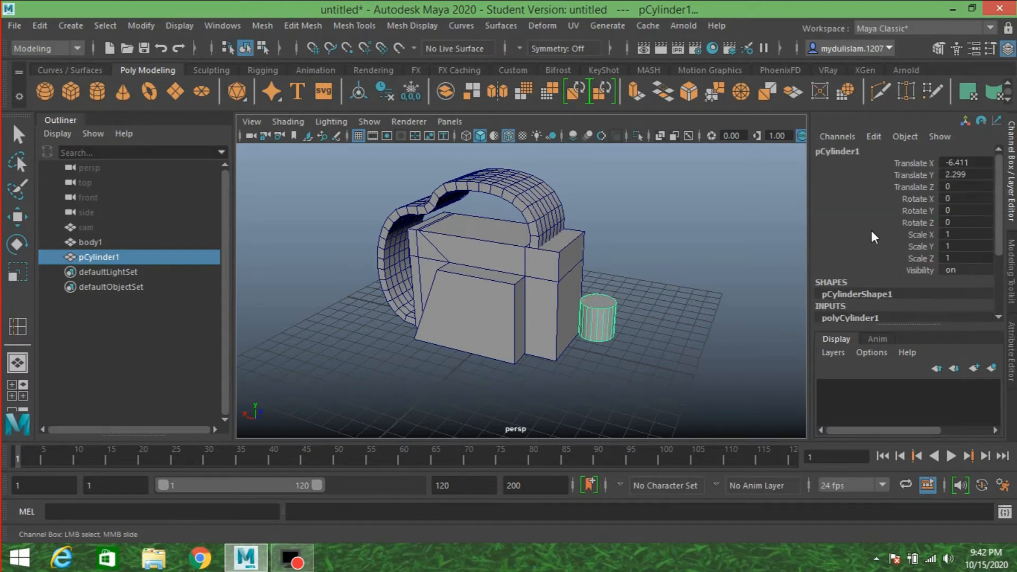
pyautogui.click(921, 209)
pyautogui.press('e')
pyautogui.moveTo(651, 281); pyautogui.dragTo(661, 298)
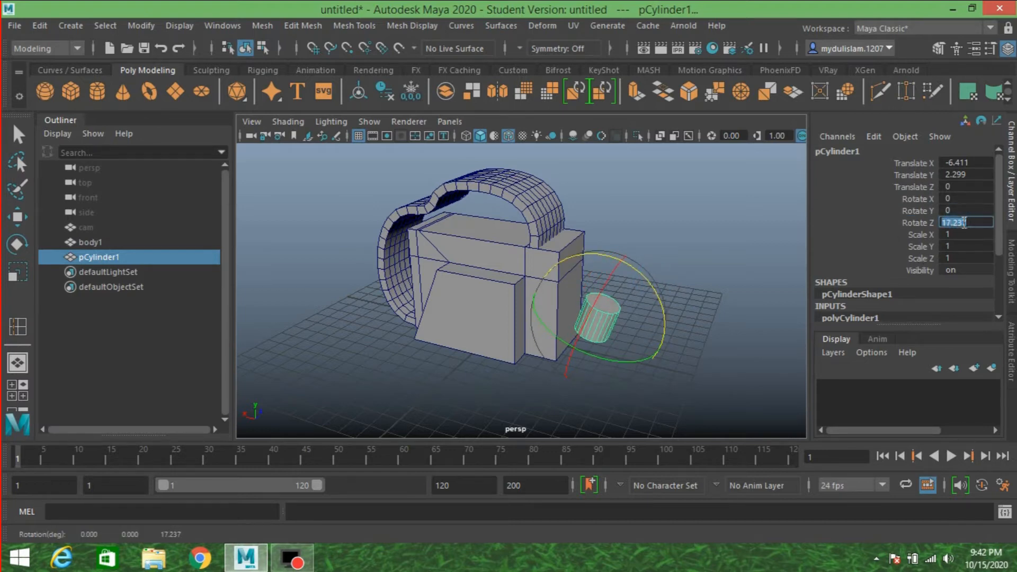
pyautogui.press('Return')
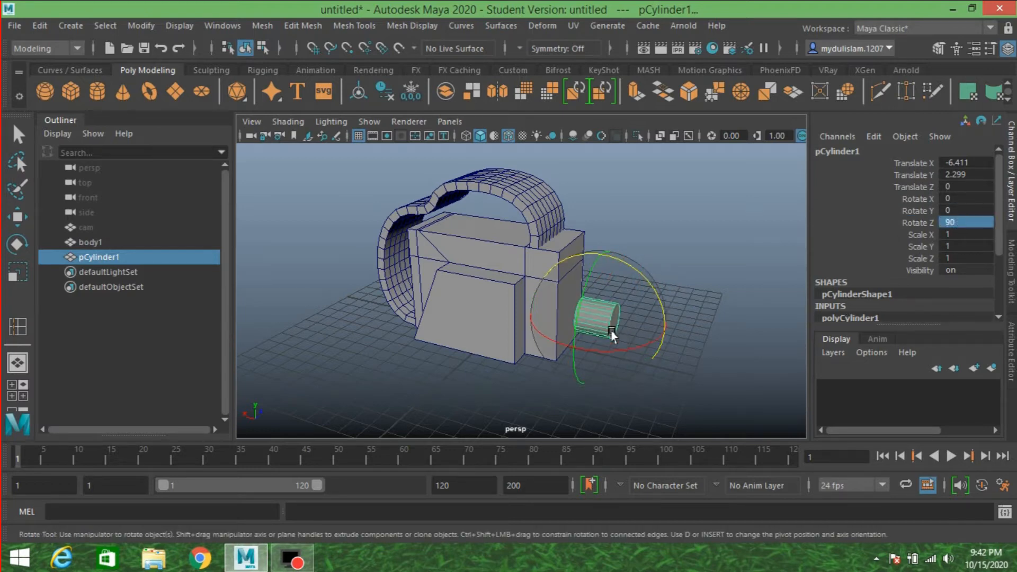
# - Set the cylinder's Subdivisions Axis to 10 and its Radius to 2
pyautogui.scroll(-3, 887, 291)
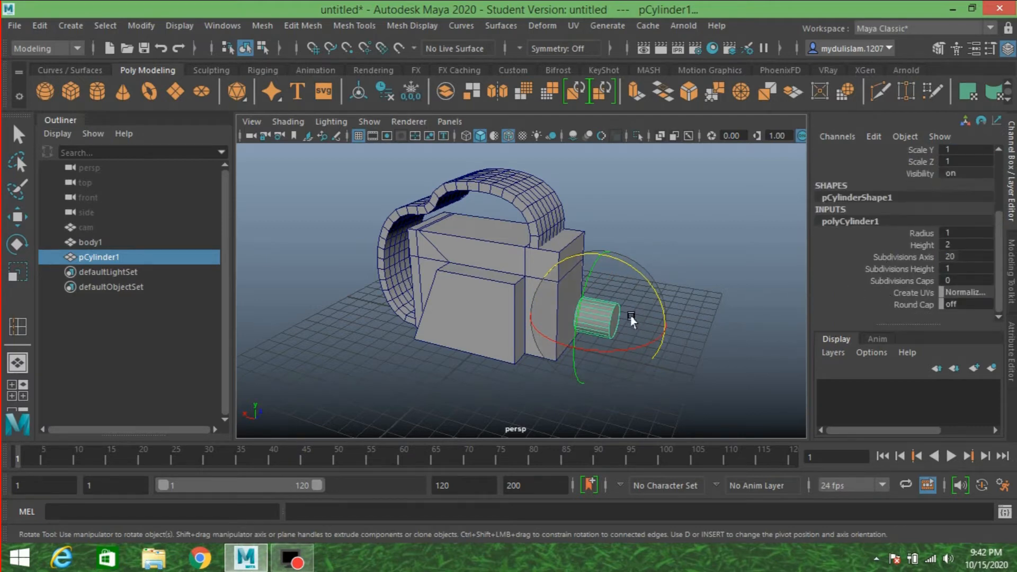
pyautogui.keyDown('alt'); pyautogui.moveTo(638, 317); pyautogui.dragTo(546, 307); pyautogui.keyUp('alt')
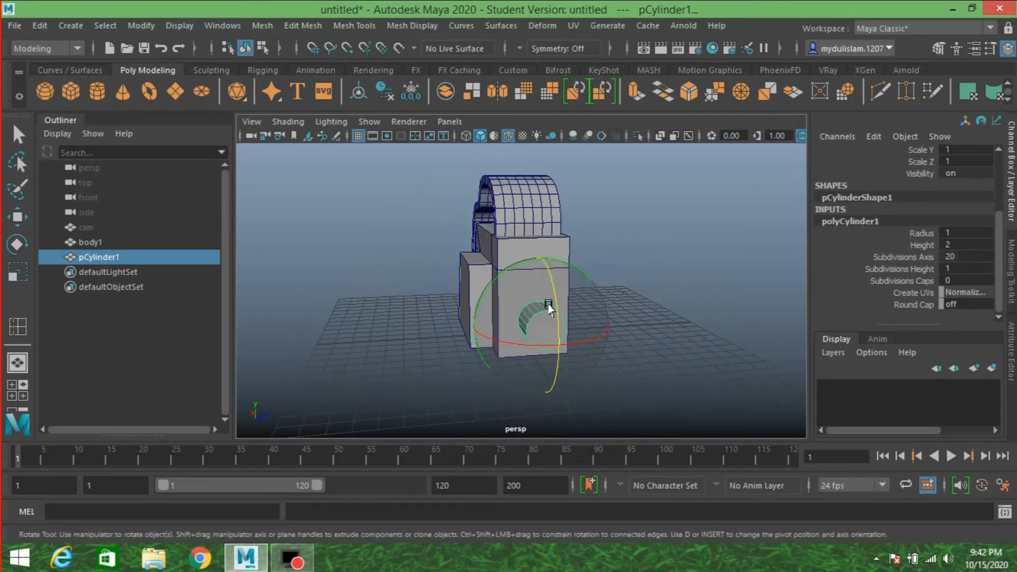
pyautogui.press('space')
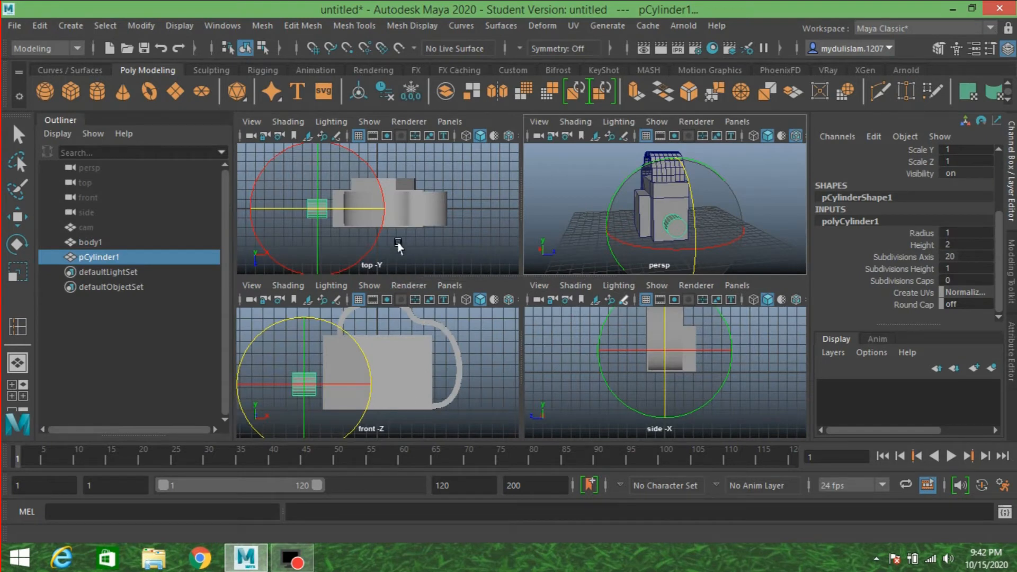
pyautogui.press('space')
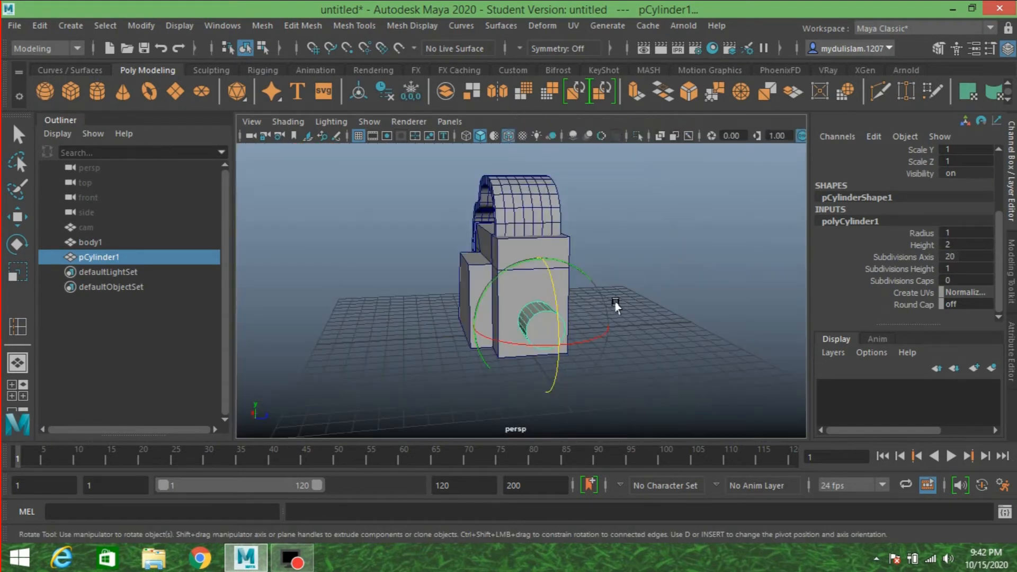
pyautogui.keyDown('alt'); pyautogui.moveTo(616, 306); pyautogui.dragTo(618, 277); pyautogui.keyUp('alt')
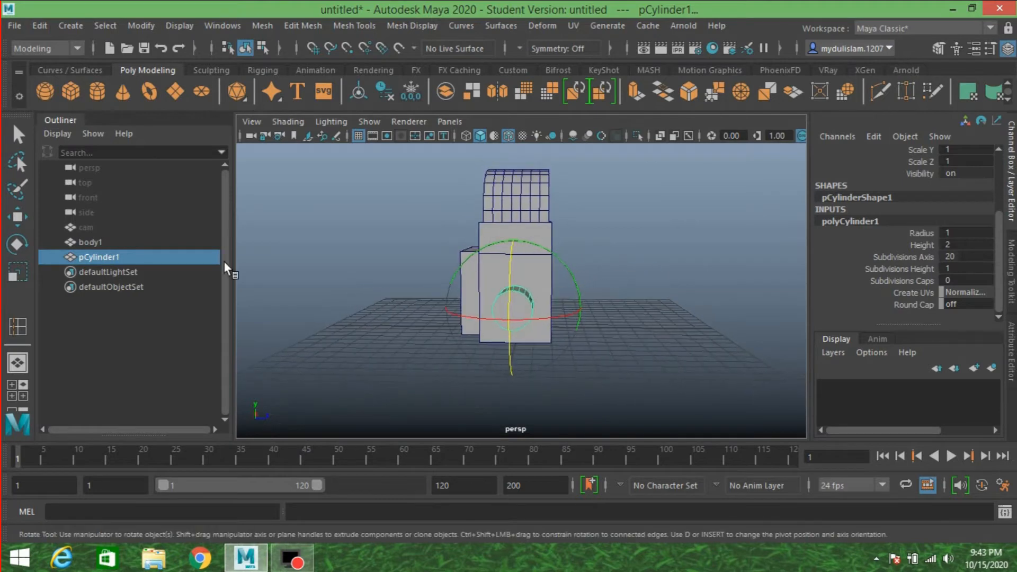
pyautogui.click(17, 139)
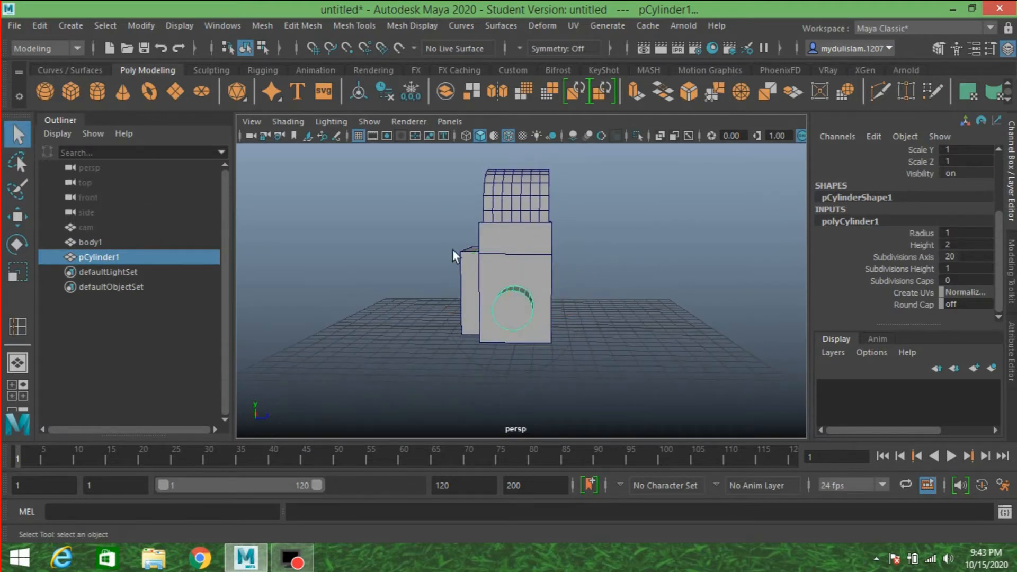
pyautogui.click(955, 257)
pyautogui.press('Return')
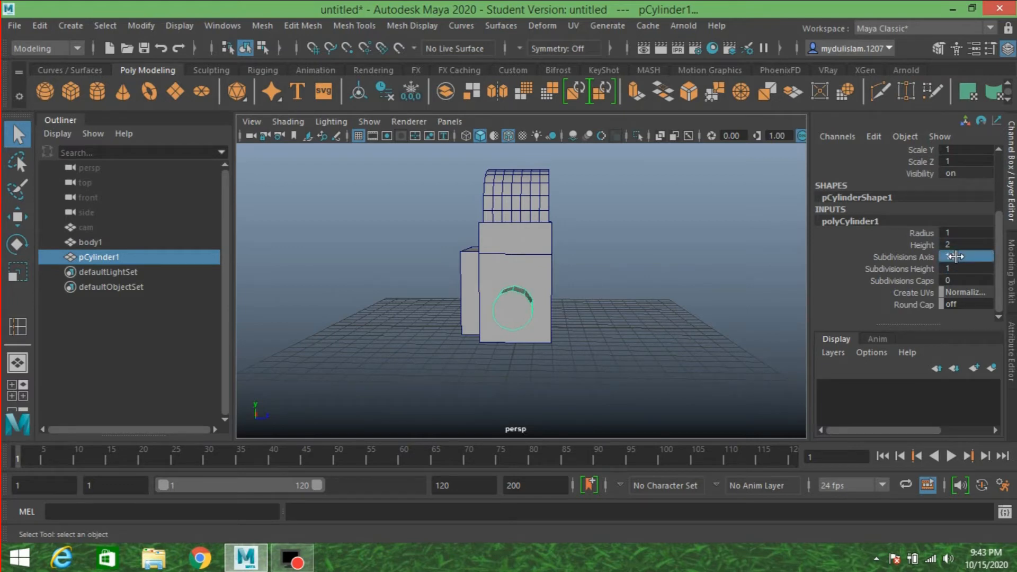
pyautogui.click(904, 231)
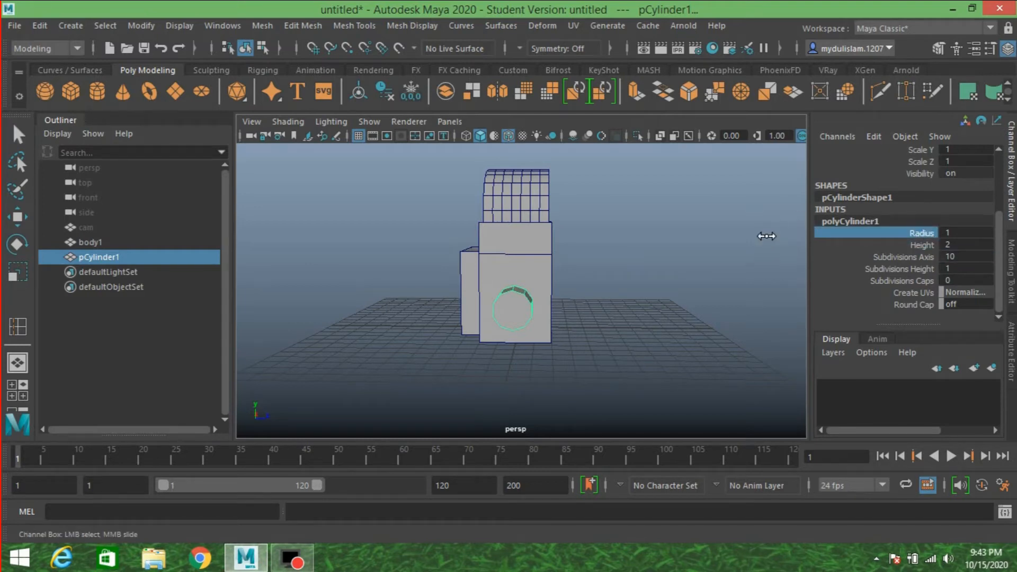
pyautogui.moveTo(767, 236); pyautogui.dragTo(774, 239, button='middle')
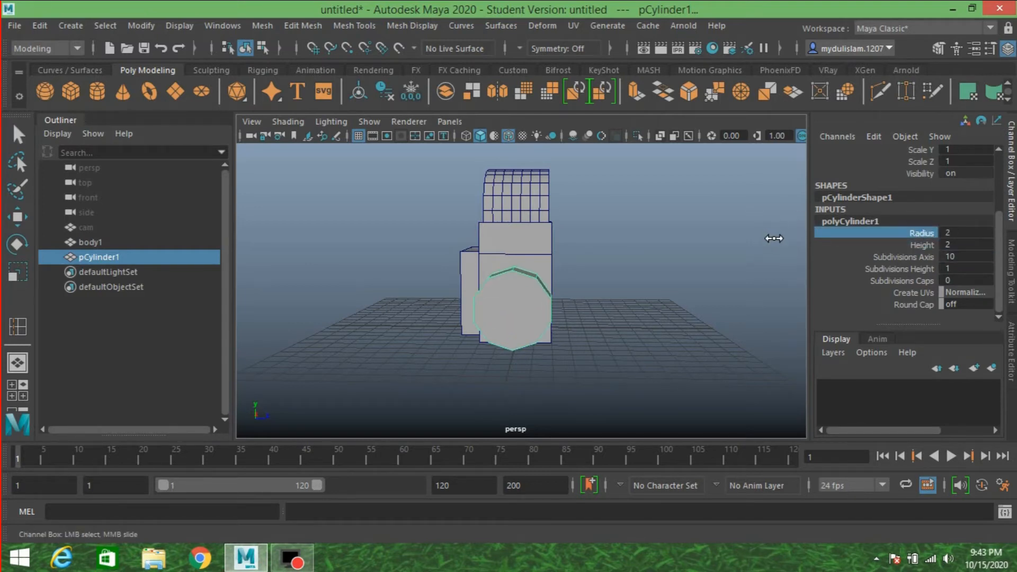
# - Move the cylinder along X to about -5.8 so that it touches the end of the body
pyautogui.keyDown('alt'); pyautogui.moveTo(691, 280); pyautogui.dragTo(535, 277); pyautogui.keyUp('alt')
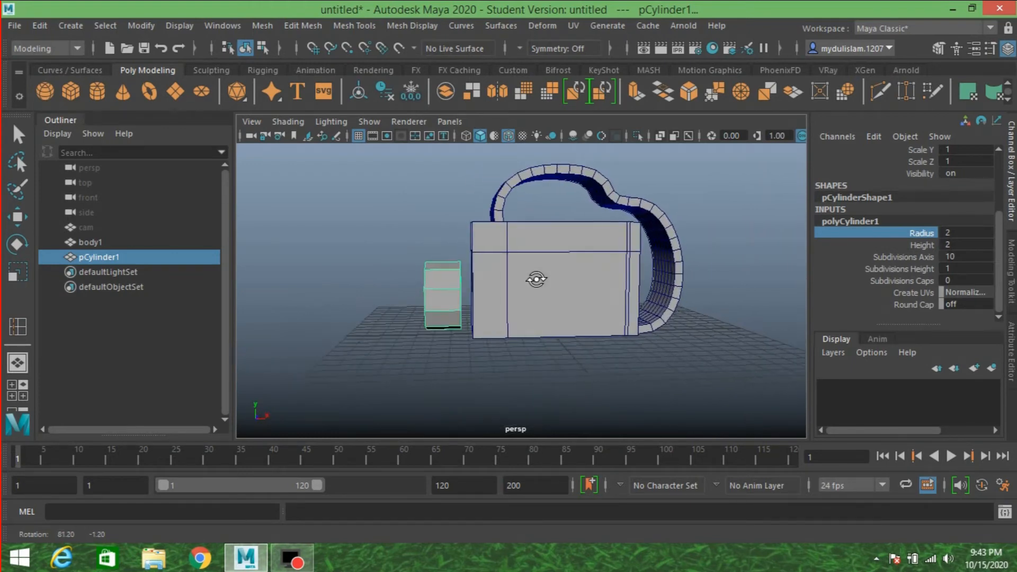
pyautogui.click(16, 218)
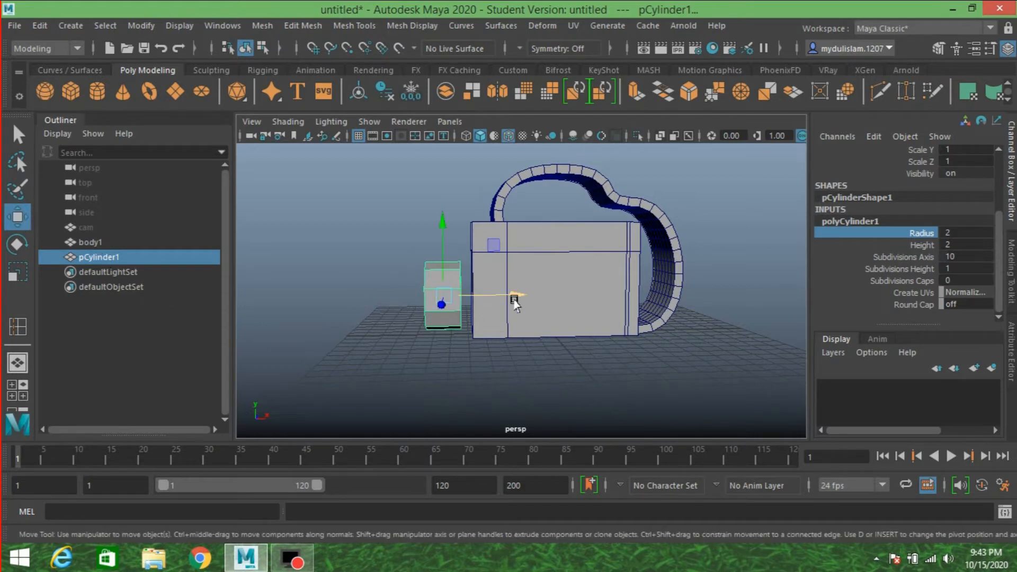
pyautogui.moveTo(515, 298); pyautogui.dragTo(524, 304)
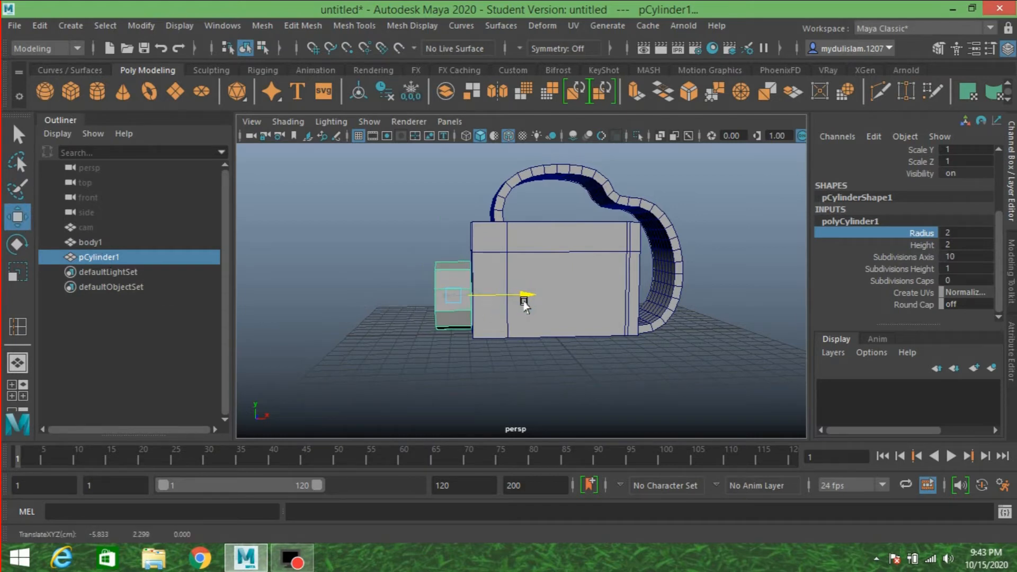
# - Move the cylinder along X to about -5.7 so that it sits flush against the end of the body
pyautogui.keyDown('alt'); pyautogui.moveTo(479, 385); pyautogui.dragTo(472, 357); pyautogui.keyUp('alt')
pyautogui.scroll(5, 613, 387)
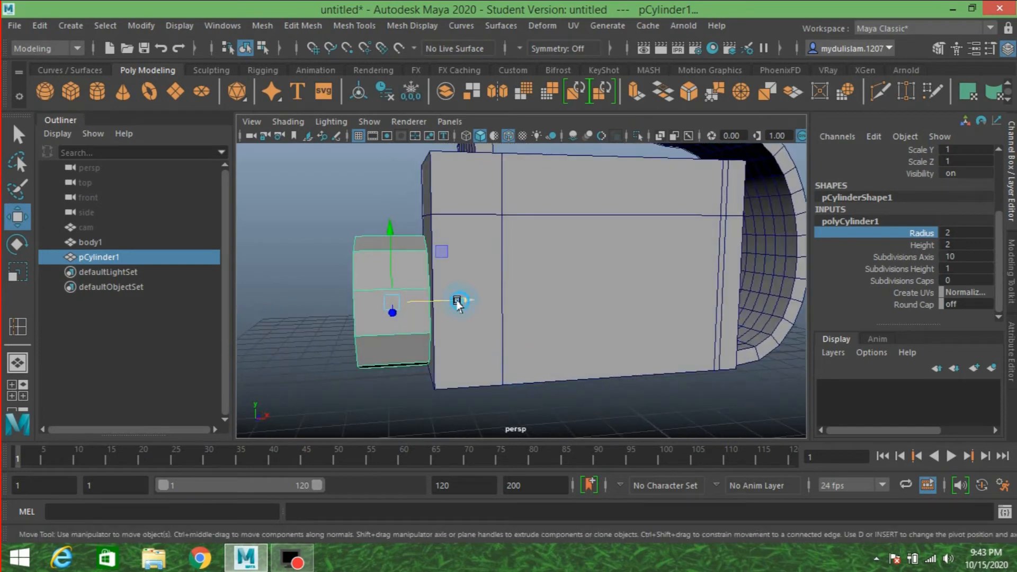
pyautogui.moveTo(456, 301); pyautogui.dragTo(460, 302)
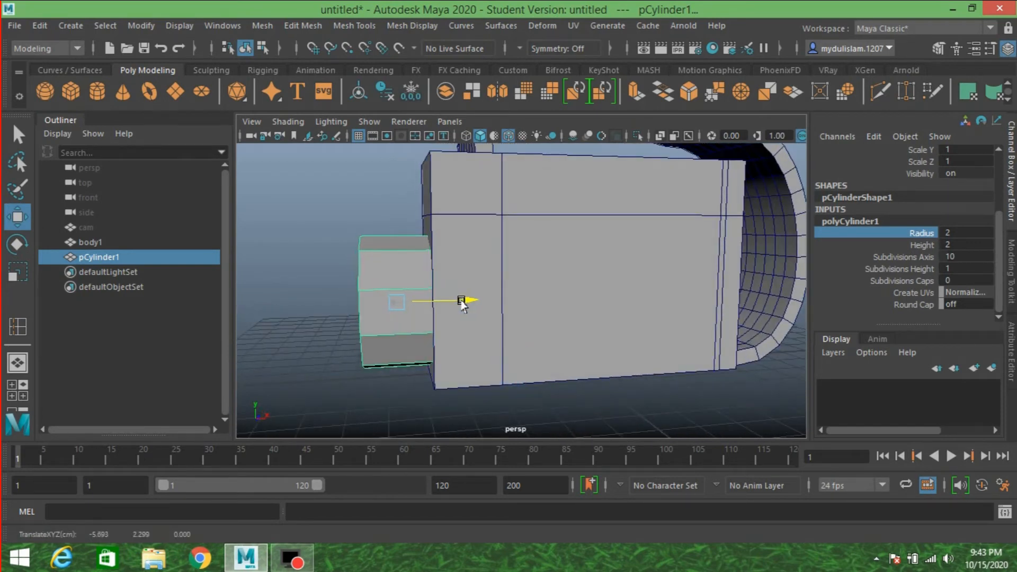
# - Set the cylinder's Radius to 2.1
pyautogui.keyDown('alt'); pyautogui.moveTo(466, 318); pyautogui.dragTo(567, 356); pyautogui.keyUp('alt')
pyautogui.doubleClick(956, 234)
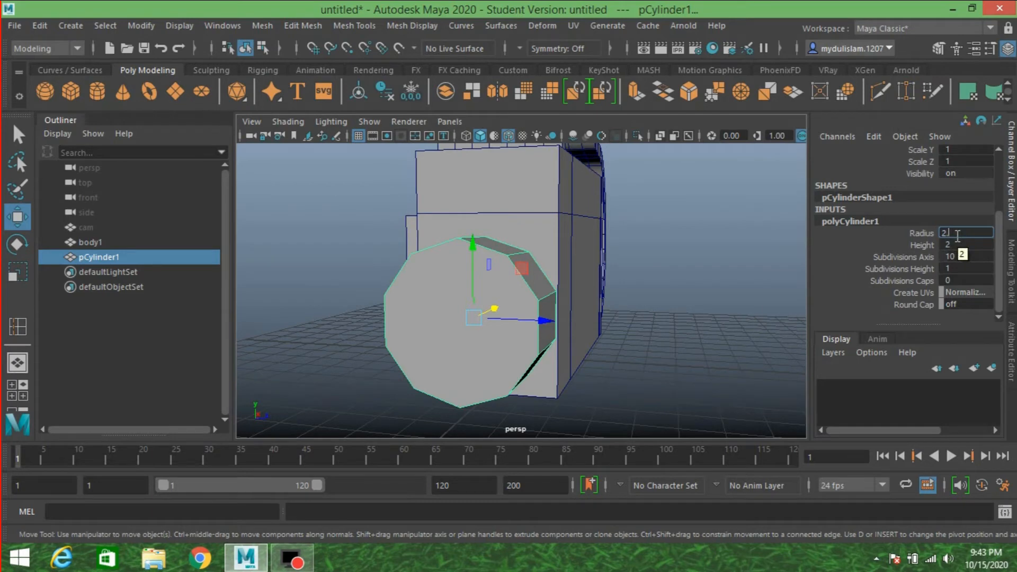
pyautogui.write('2.1')
pyautogui.press('Return')
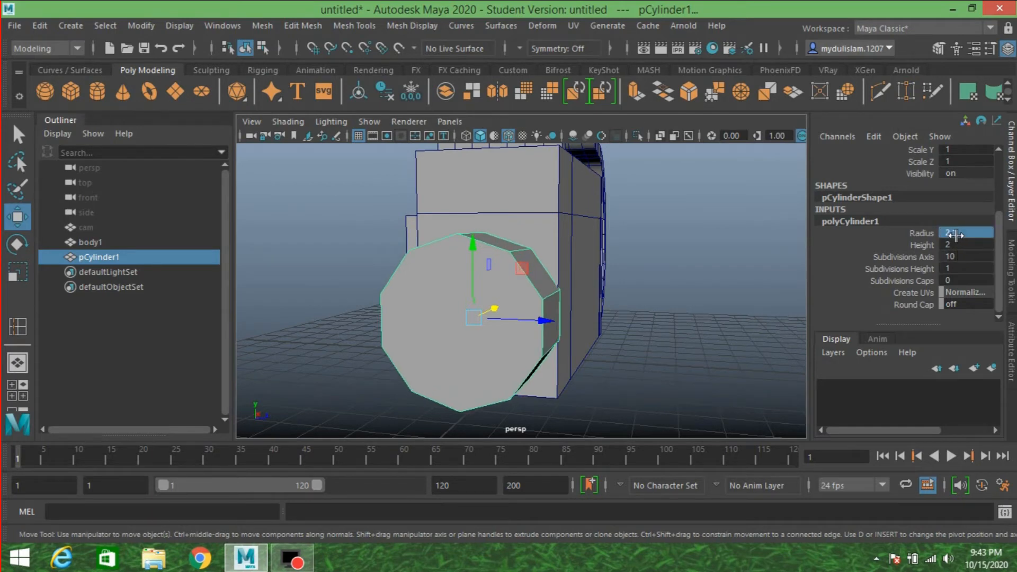
pyautogui.keyDown('alt'); pyautogui.moveTo(638, 317); pyautogui.dragTo(620, 297); pyautogui.keyUp('alt')
# - Set the Radius of the cylinder at the end of the body to 2.06
pyautogui.click(718, 241)
pyautogui.click(483, 311)
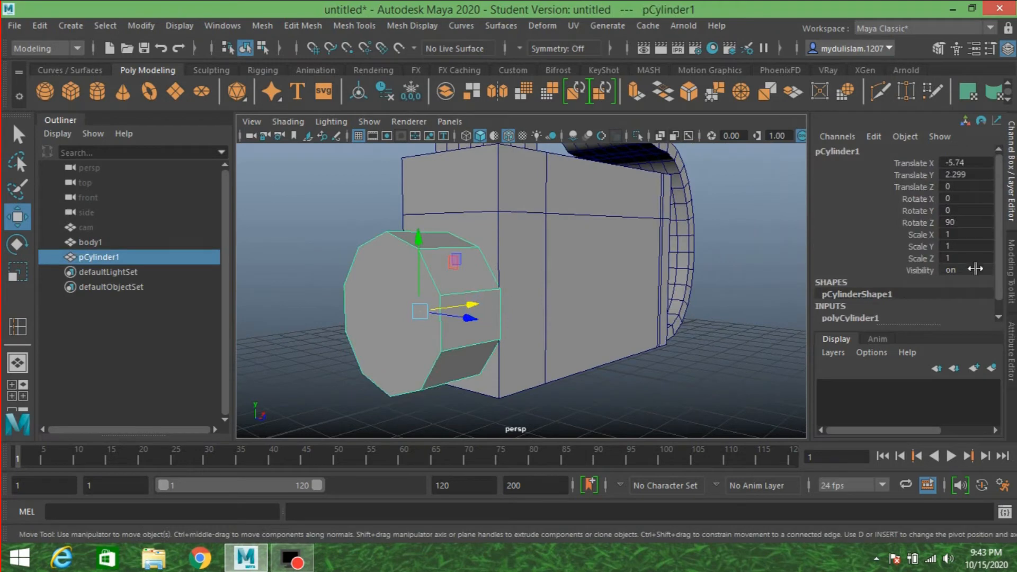
pyautogui.click(860, 312)
pyautogui.scroll(-1, 862, 313)
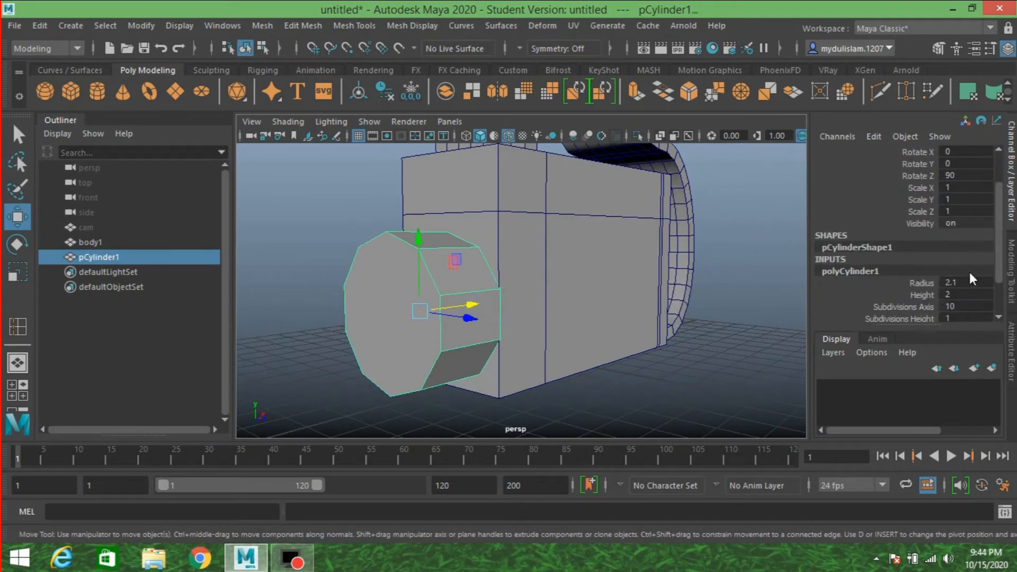
pyautogui.click(961, 279)
pyautogui.click(963, 281)
pyautogui.press('Return')
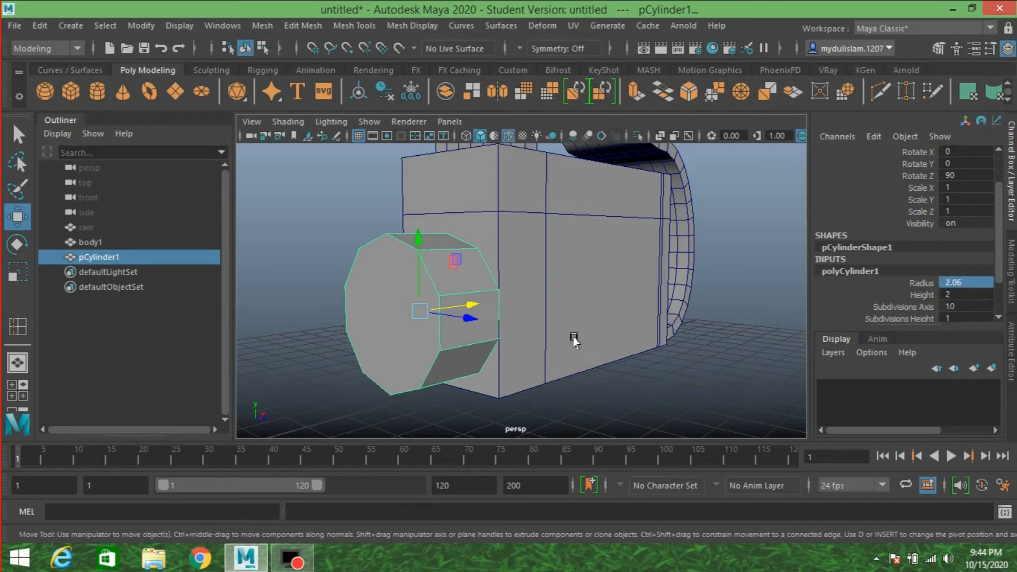
# - Lengthen the cylinder in the front view by moving its ten outer-end vertices away from the body along X, then return to object mode
pyautogui.keyDown('alt'); pyautogui.moveTo(574, 339); pyautogui.dragTo(497, 323); pyautogui.keyUp('alt')
pyautogui.press('space')
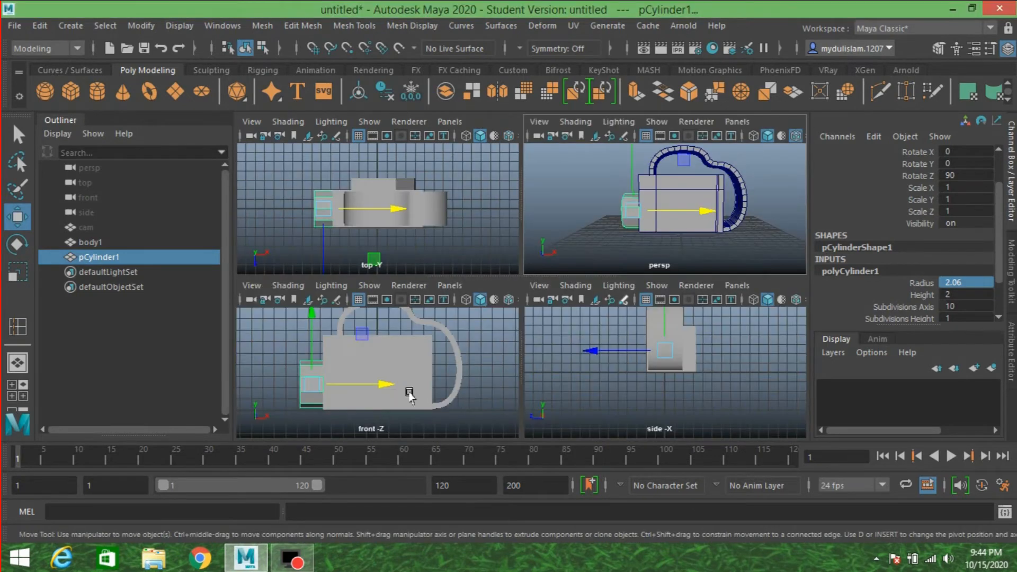
pyautogui.press('space')
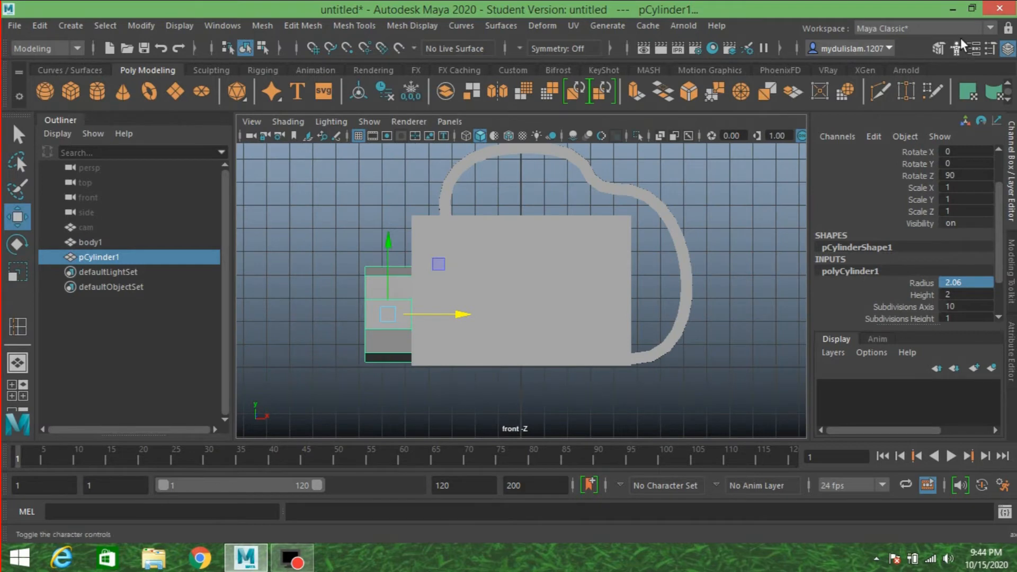
pyautogui.click(938, 44)
pyautogui.click(871, 171)
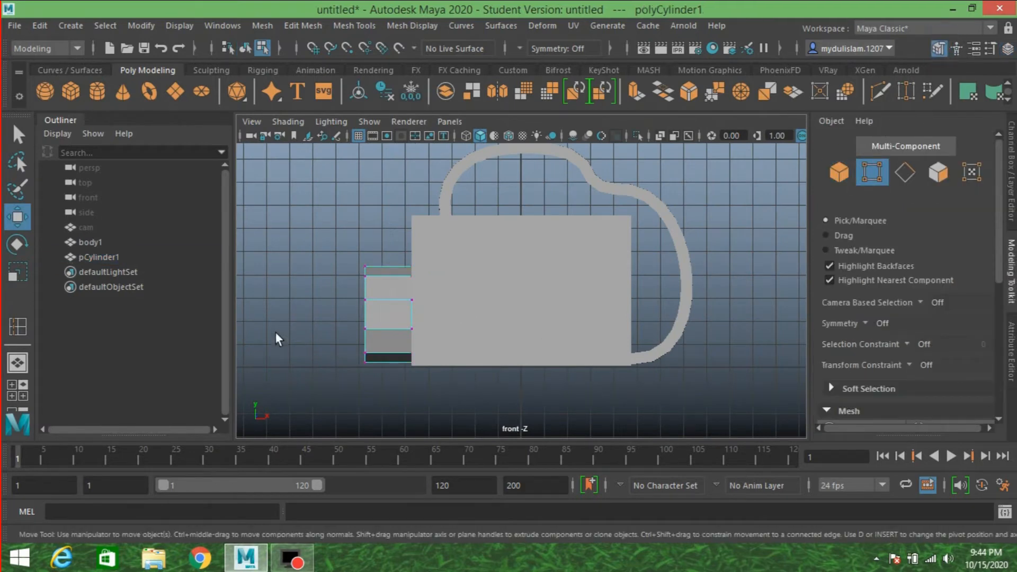
pyautogui.moveTo(274, 216); pyautogui.dragTo(383, 423)
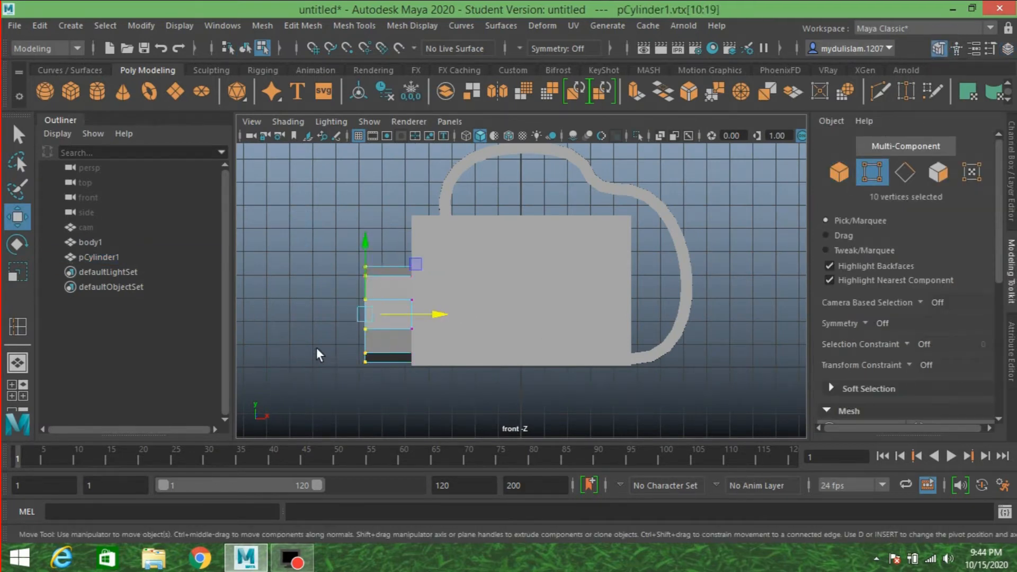
pyautogui.moveTo(437, 317); pyautogui.dragTo(384, 316)
pyautogui.click(19, 135)
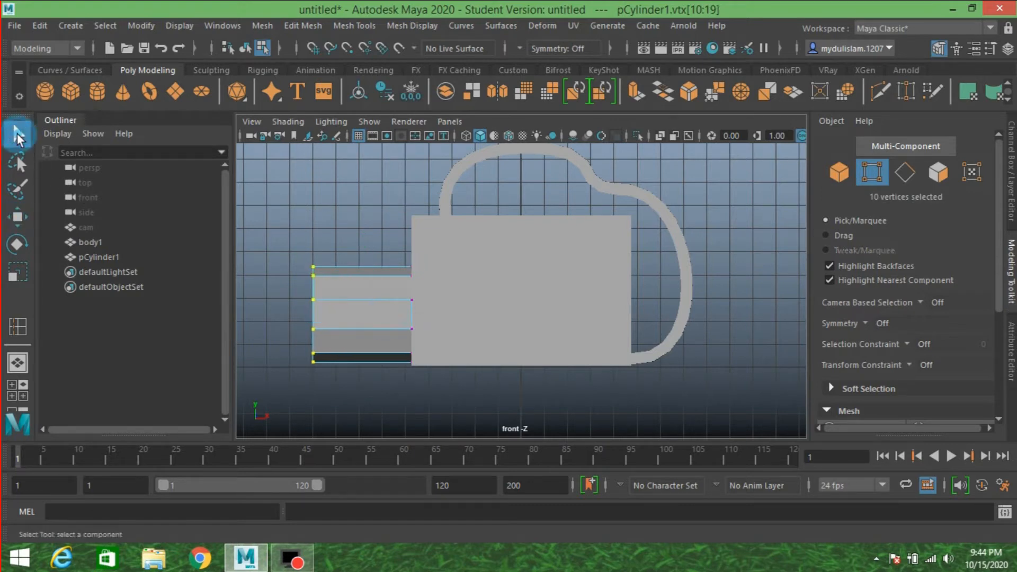
pyautogui.press('F8')
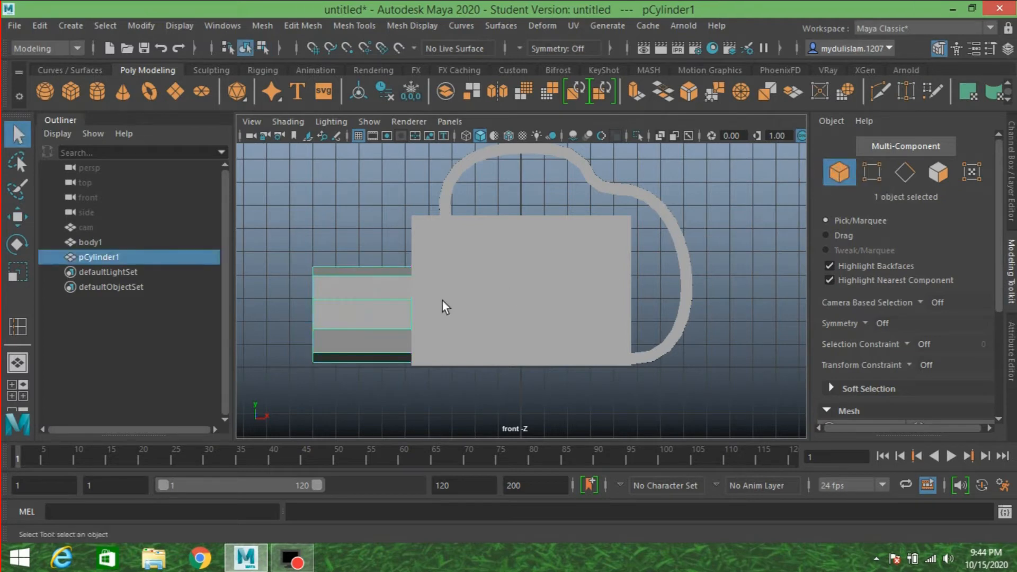
# - Raise the cylinder slightly along Y in the perspective view and freeze its transformations
pyautogui.press('space')
pyautogui.press('space')
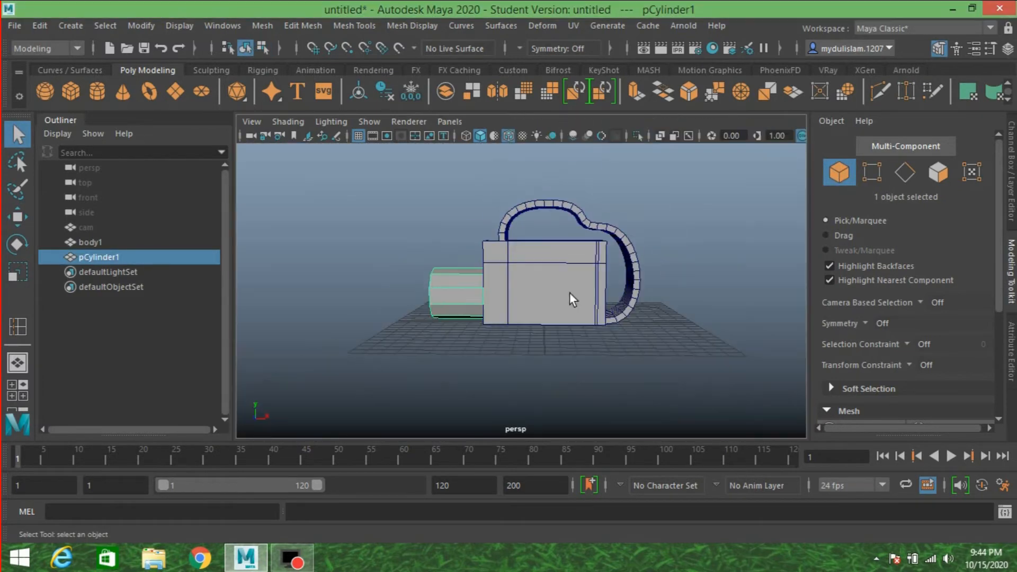
pyautogui.keyDown('alt'); pyautogui.moveTo(507, 309); pyautogui.dragTo(464, 300); pyautogui.keyUp('alt')
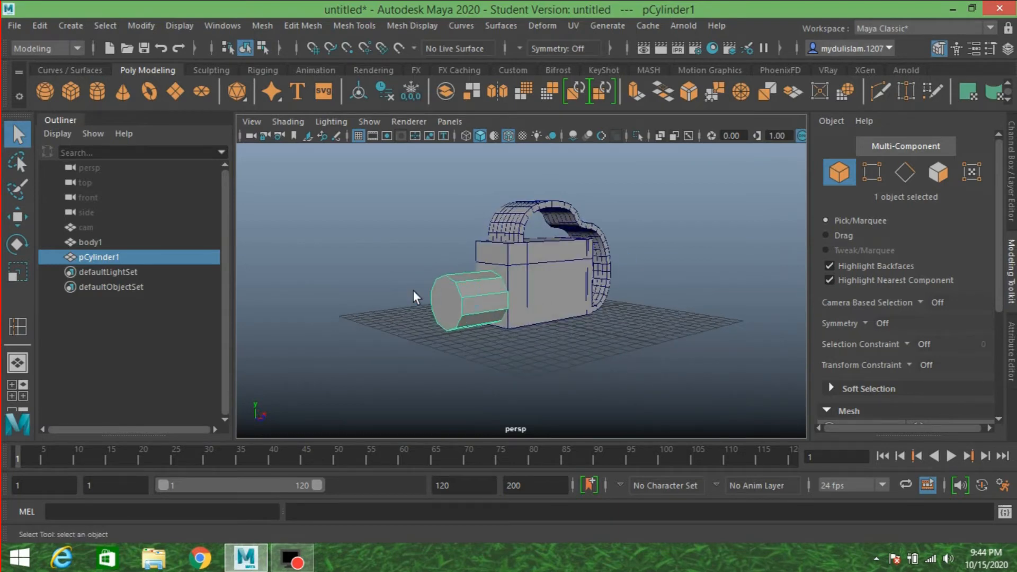
pyautogui.click(23, 216)
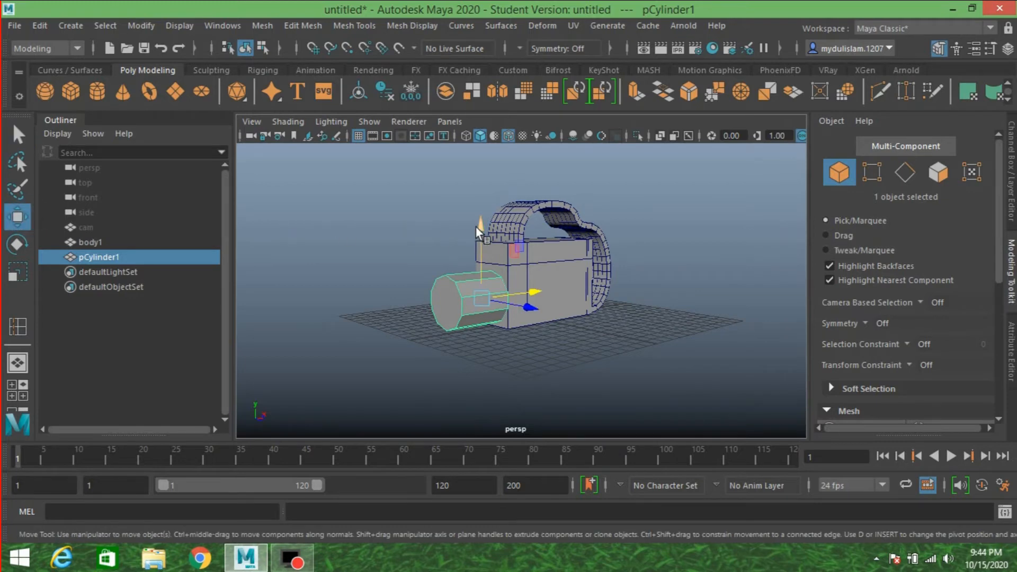
pyautogui.moveTo(478, 227); pyautogui.dragTo(552, 309)
pyautogui.scroll(5, 605, 309)
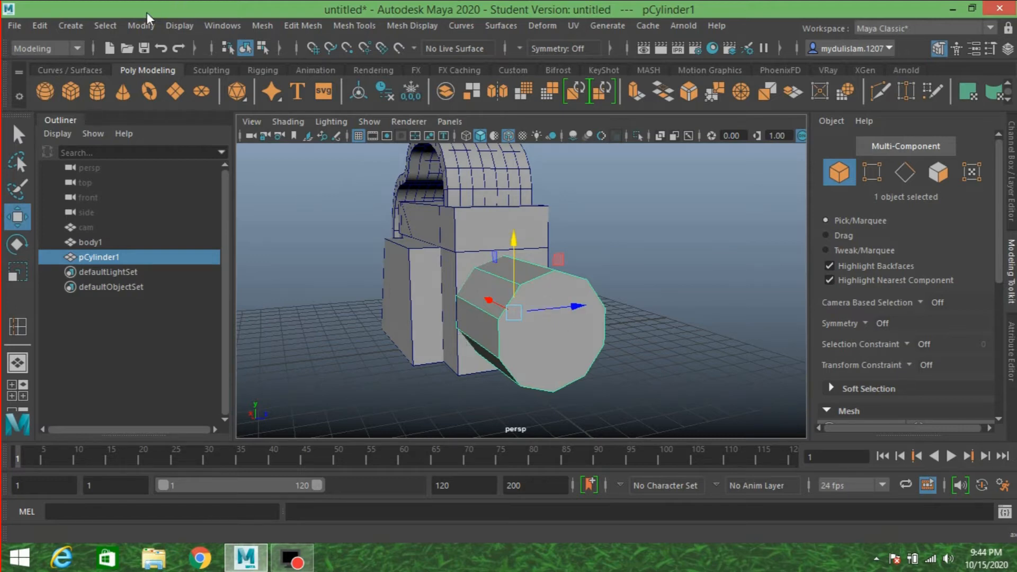
pyautogui.click(135, 23)
pyautogui.click(184, 94)
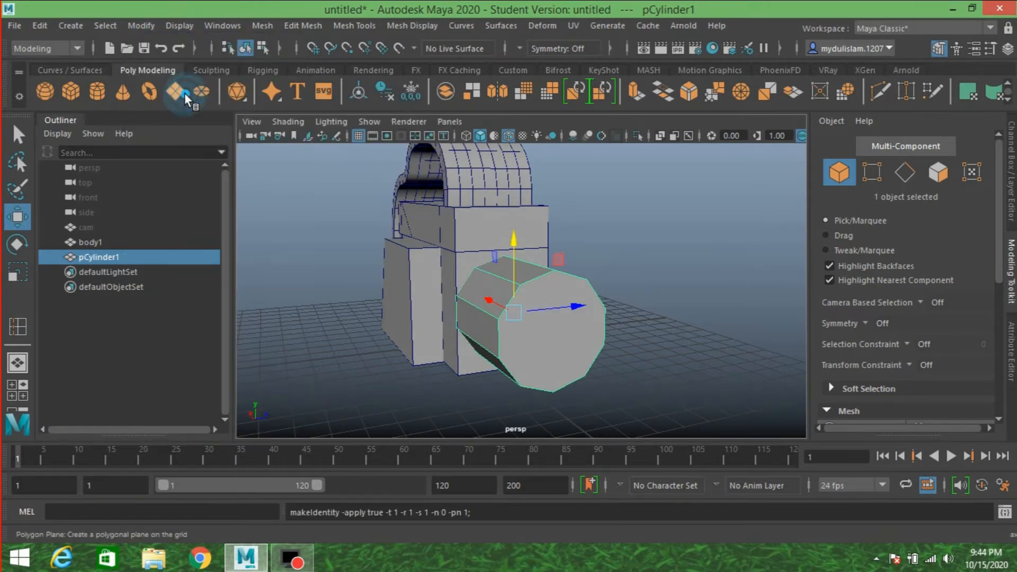
# - Extrude the cylinder's outer end face with a small inward Offset to form a rim
pyautogui.click(942, 177)
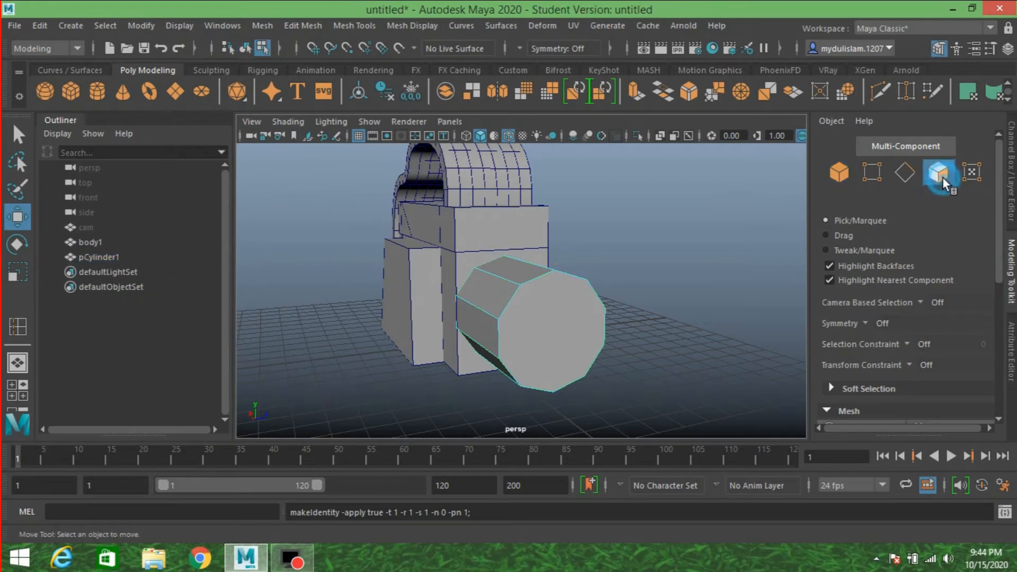
pyautogui.click(557, 324)
pyautogui.click(636, 91)
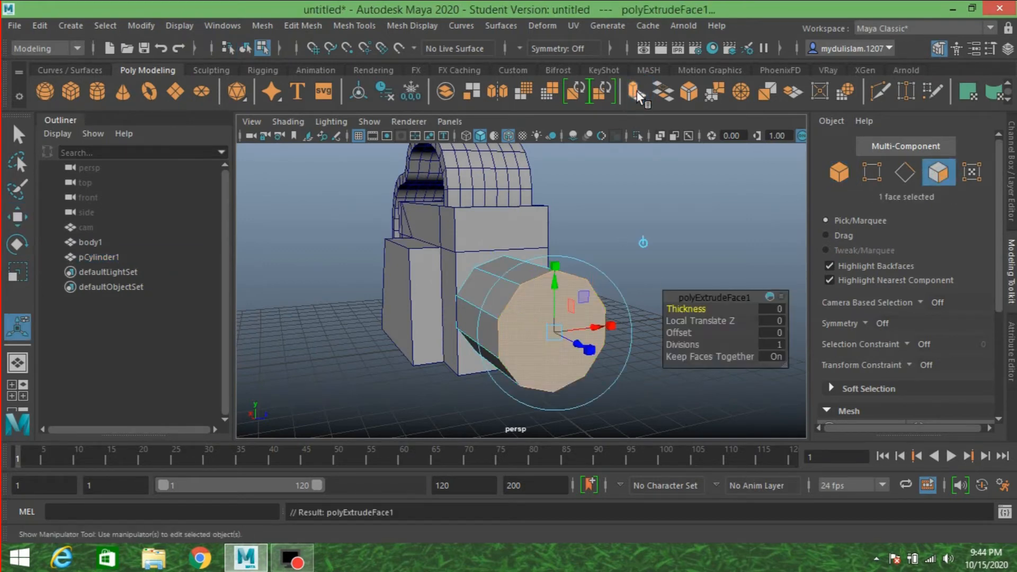
pyautogui.click(768, 332)
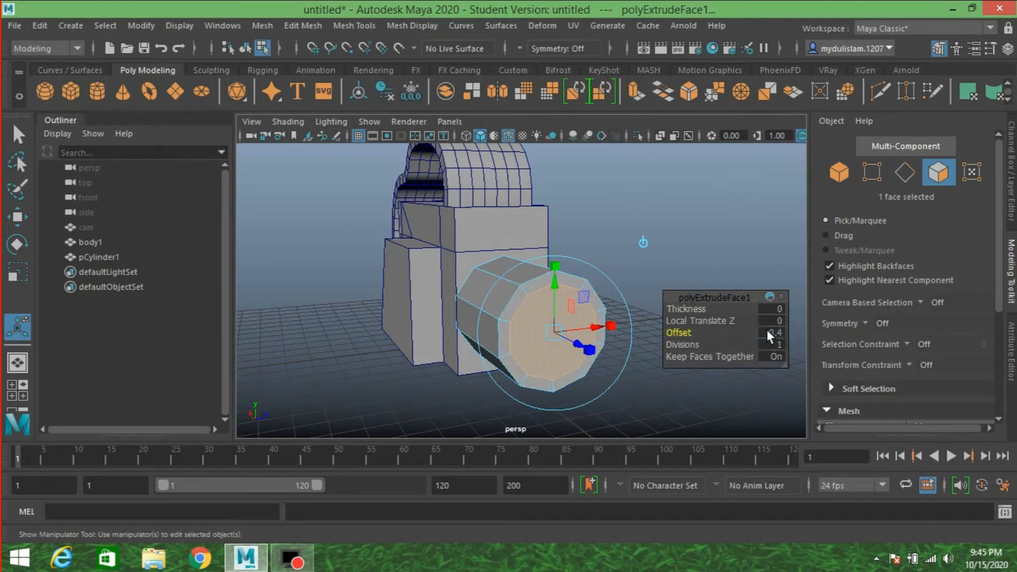
pyautogui.click(771, 331)
# - Extrude the face inside the rim again and move it along X to about -8.29 to recess it into the cylinder
pyautogui.click(635, 92)
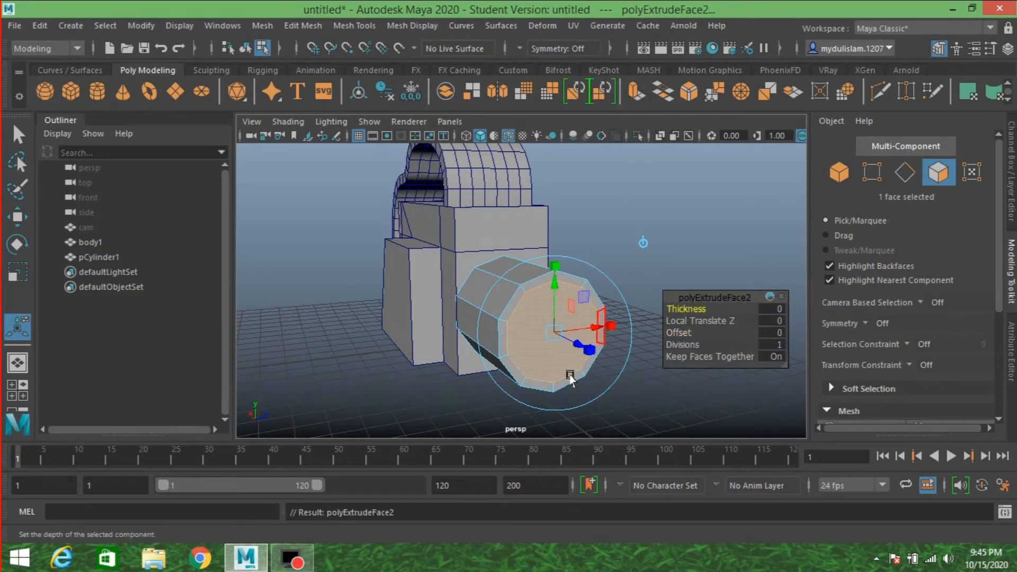
pyautogui.click(18, 219)
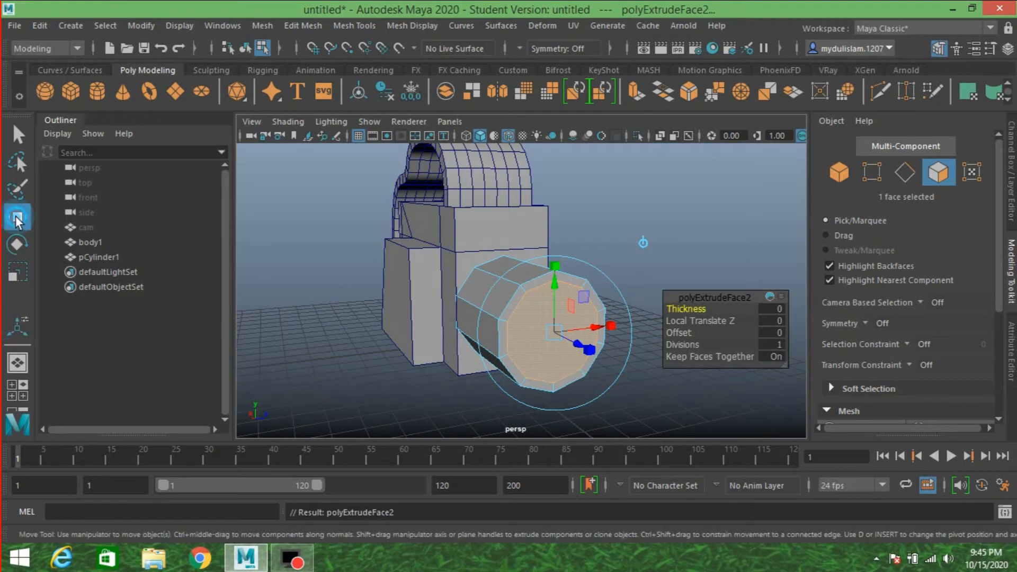
pyautogui.keyDown('alt'); pyautogui.moveTo(359, 335); pyautogui.dragTo(400, 340); pyautogui.keyUp('alt')
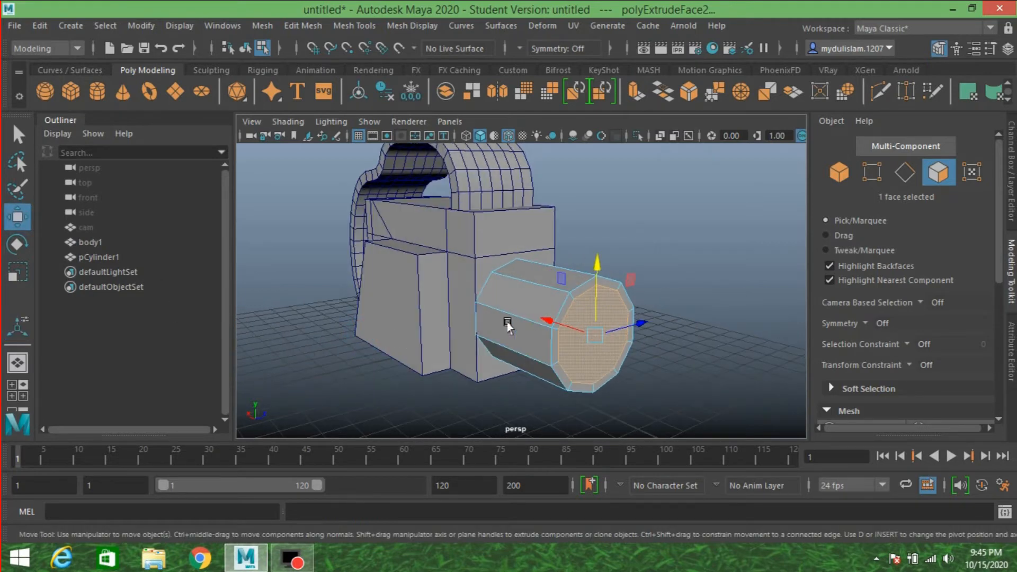
pyautogui.moveTo(548, 320); pyautogui.dragTo(523, 335)
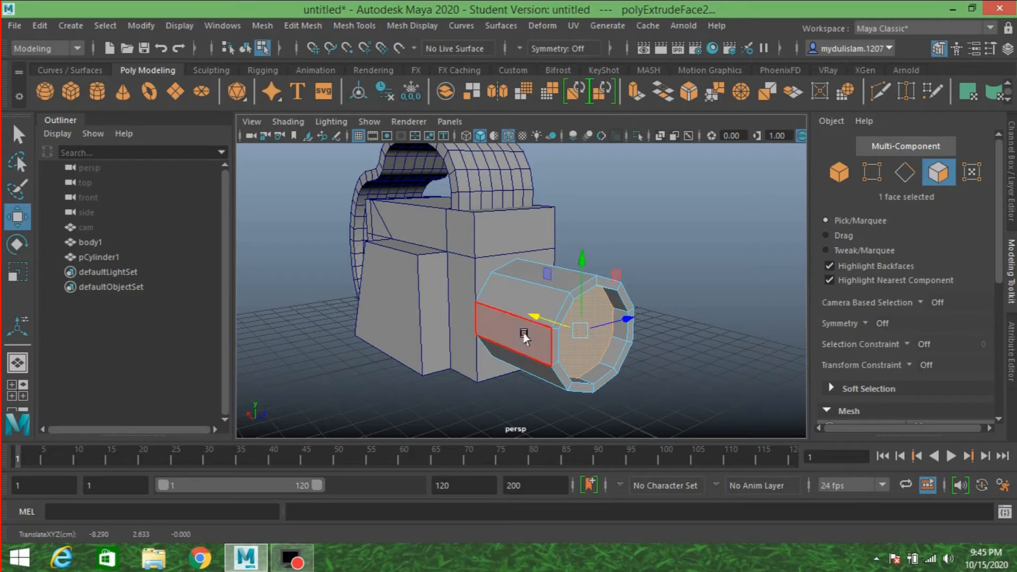
# - Inset the recessed face with an Offset extrusion and extrude it again about 0.73 inward along its local Z
pyautogui.click(637, 90)
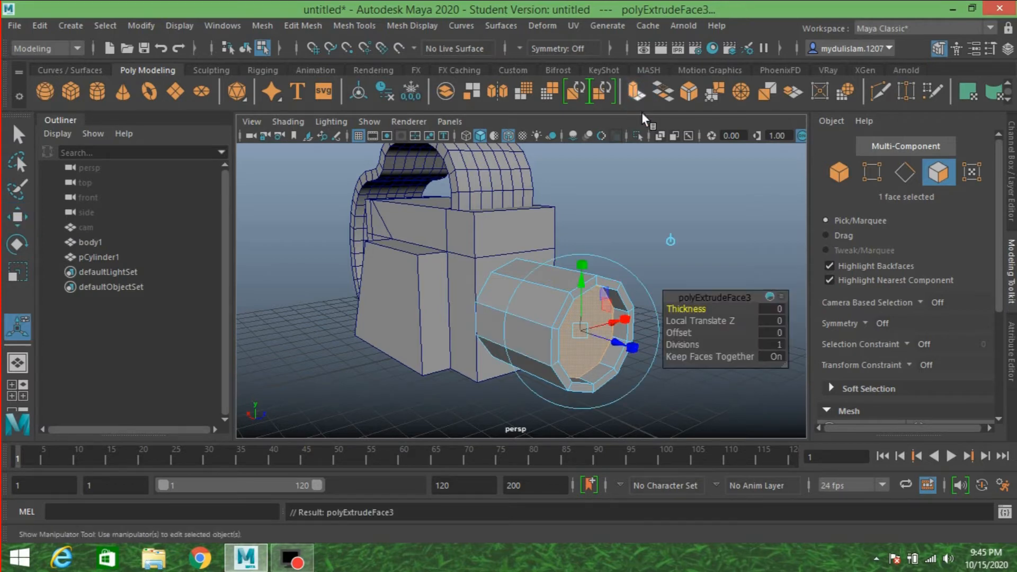
pyautogui.click(768, 334)
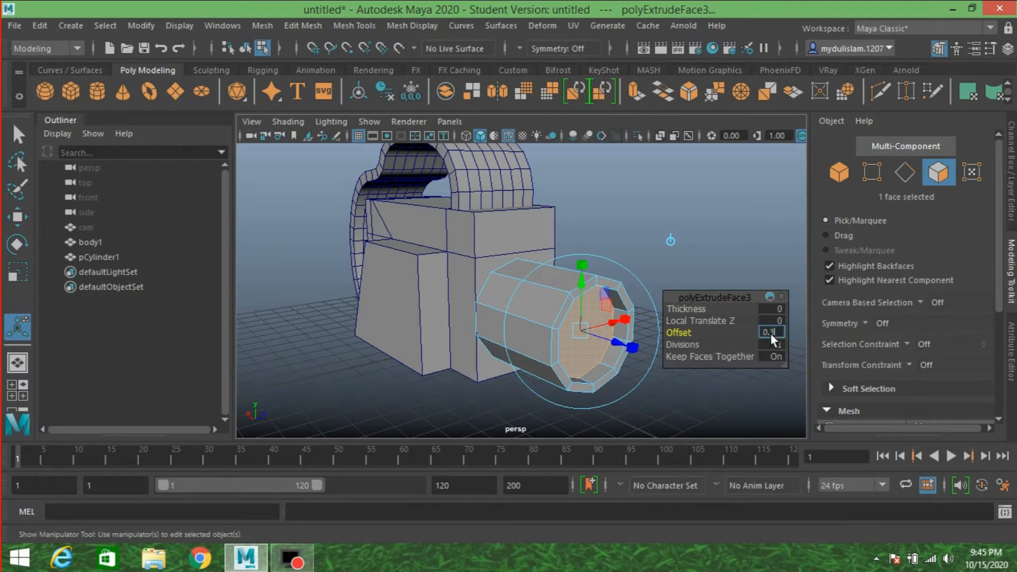
pyautogui.click(633, 91)
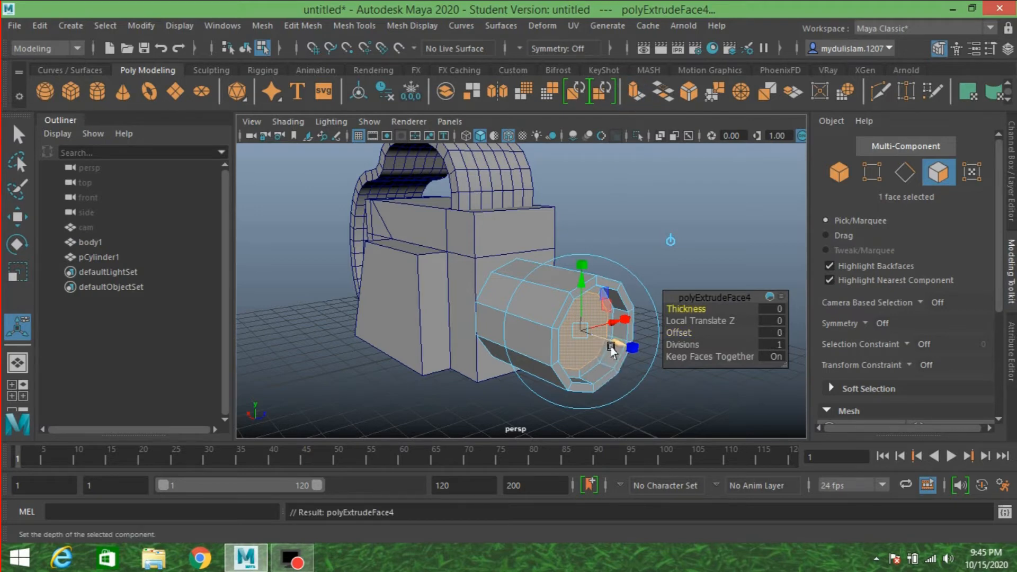
pyautogui.moveTo(608, 346); pyautogui.dragTo(596, 346)
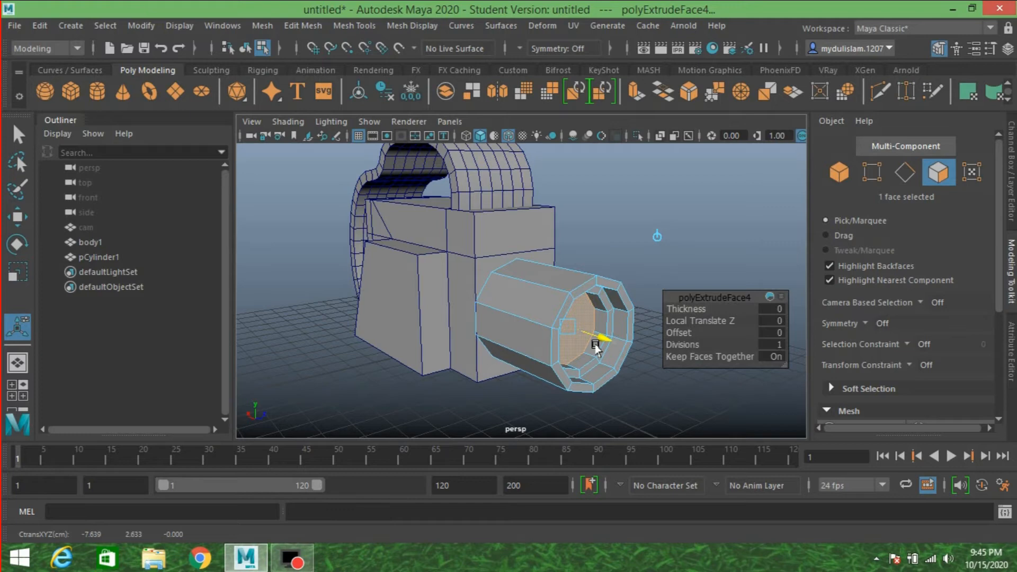
pyautogui.click(596, 345)
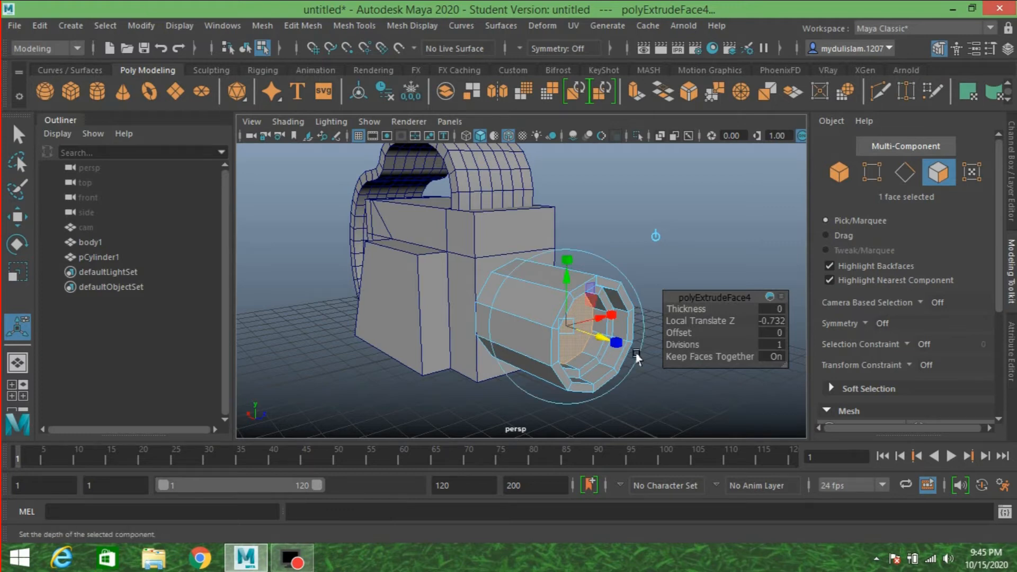
# - Inset the innermost recessed face of the lens cylinder with a face extrusion using an Offset of 0.3
pyautogui.doubleClick(630, 91)
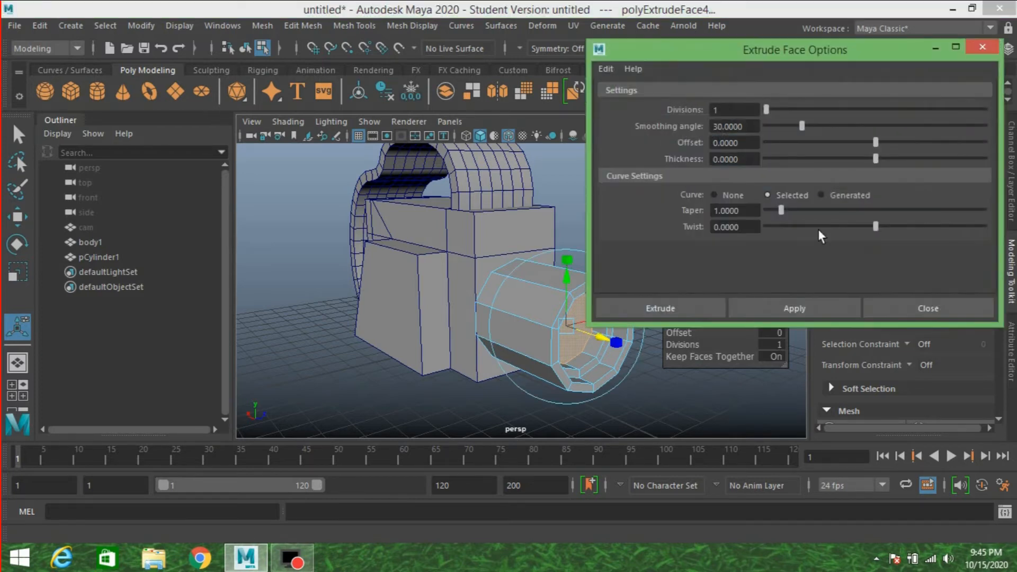
pyautogui.click(888, 308)
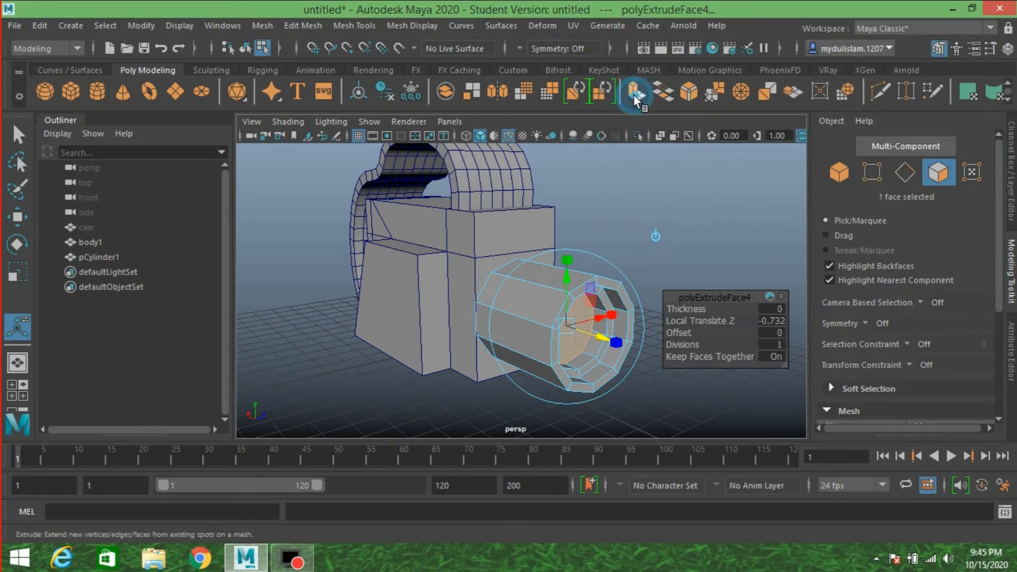
pyautogui.click(635, 96)
pyautogui.click(772, 331)
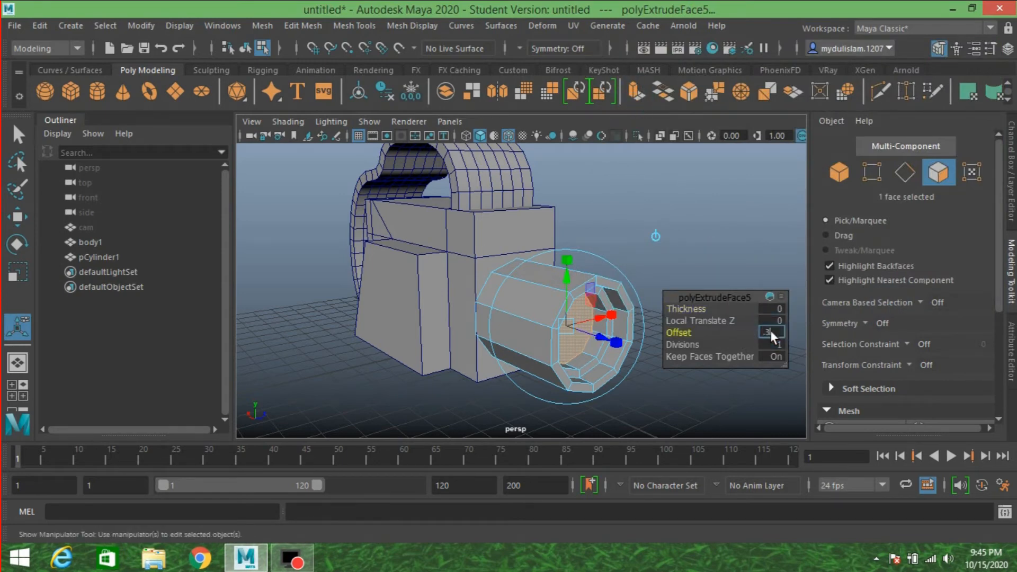
pyautogui.press('Return')
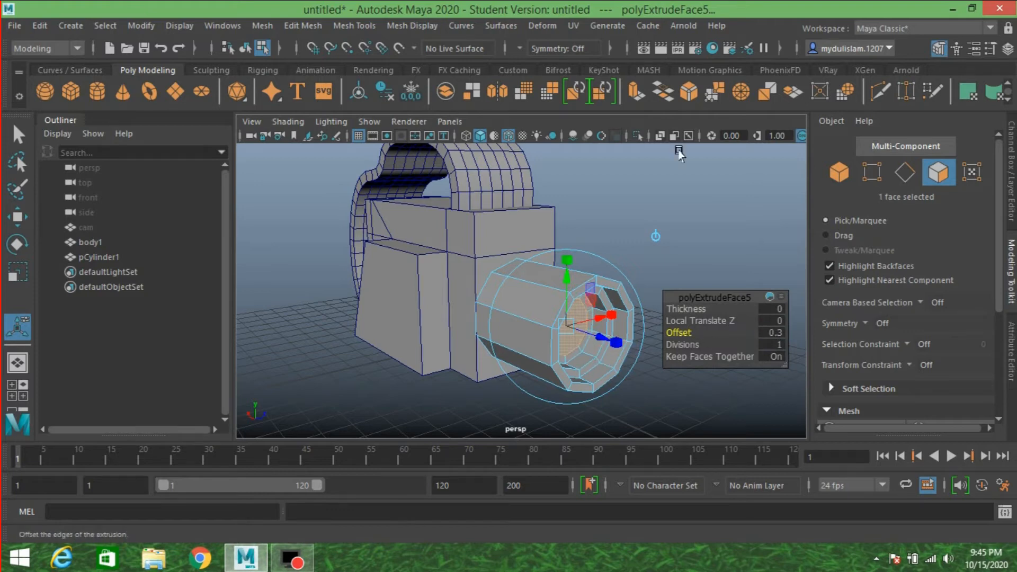
# - Extrude the newly inset lens face again and push it about 0.46 inward along its local Z
pyautogui.click(635, 96)
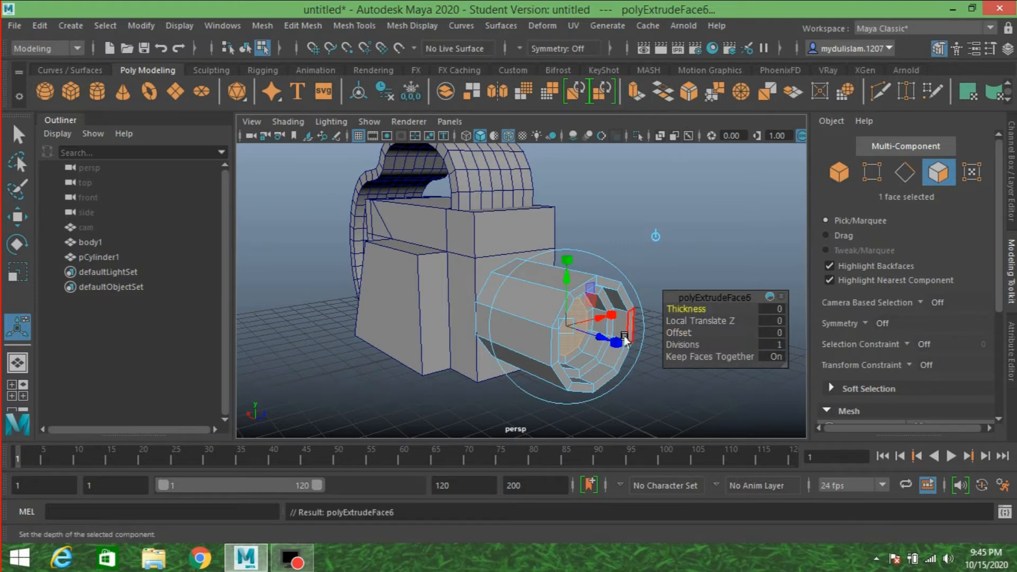
pyautogui.click(599, 342)
pyautogui.moveTo(600, 342); pyautogui.dragTo(589, 341)
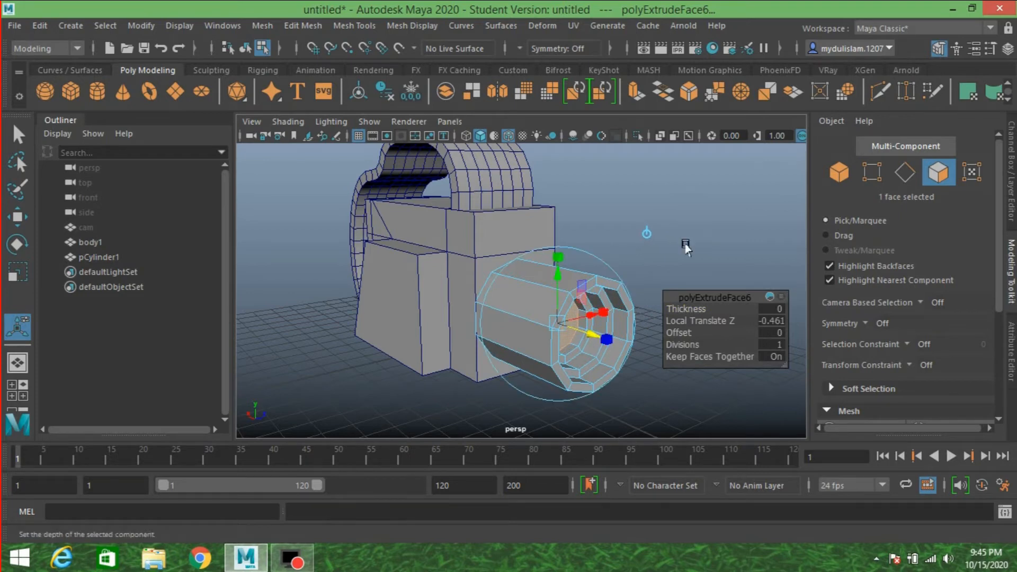
# - Return the lens cylinder to object mode and delete its construction history
pyautogui.click(838, 168)
pyautogui.click(46, 20)
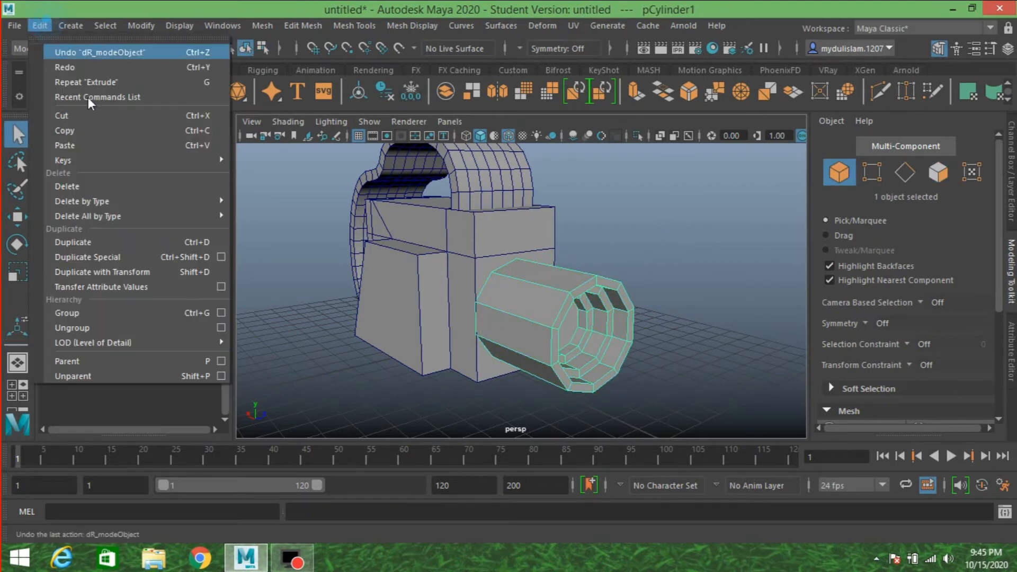
pyautogui.click(217, 201)
pyautogui.click(260, 202)
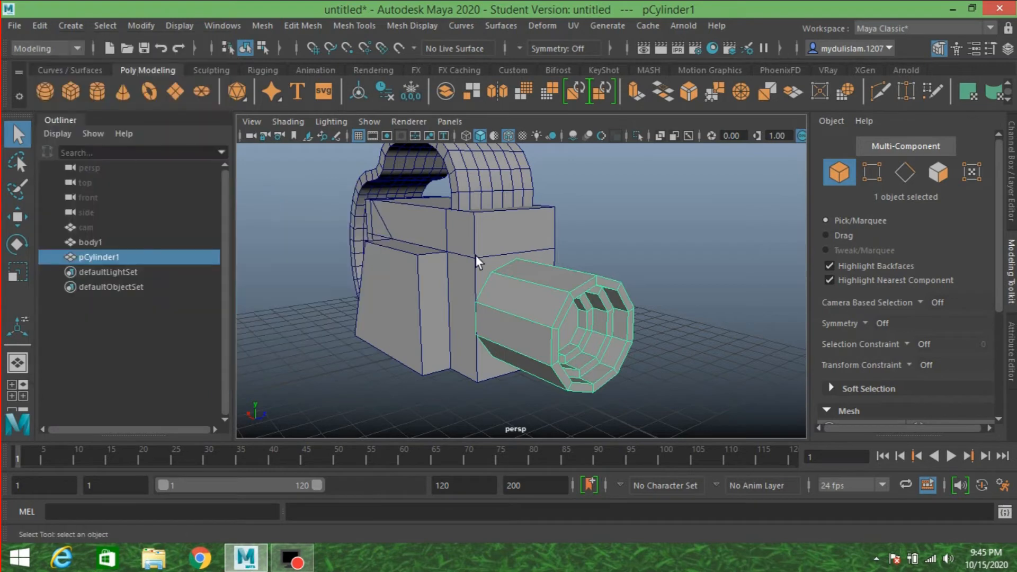
pyautogui.keyDown('alt'); pyautogui.moveTo(609, 286); pyautogui.dragTo(447, 286); pyautogui.keyUp('alt')
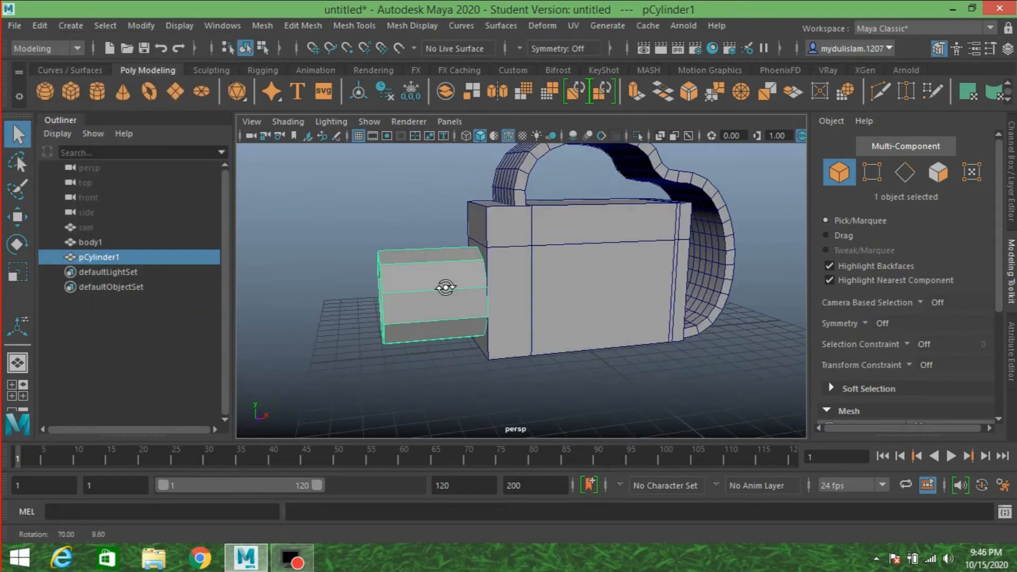
# - Unhide the cam block and move it along X to sit over the outer end of the lens cylinder
pyautogui.click(98, 227)
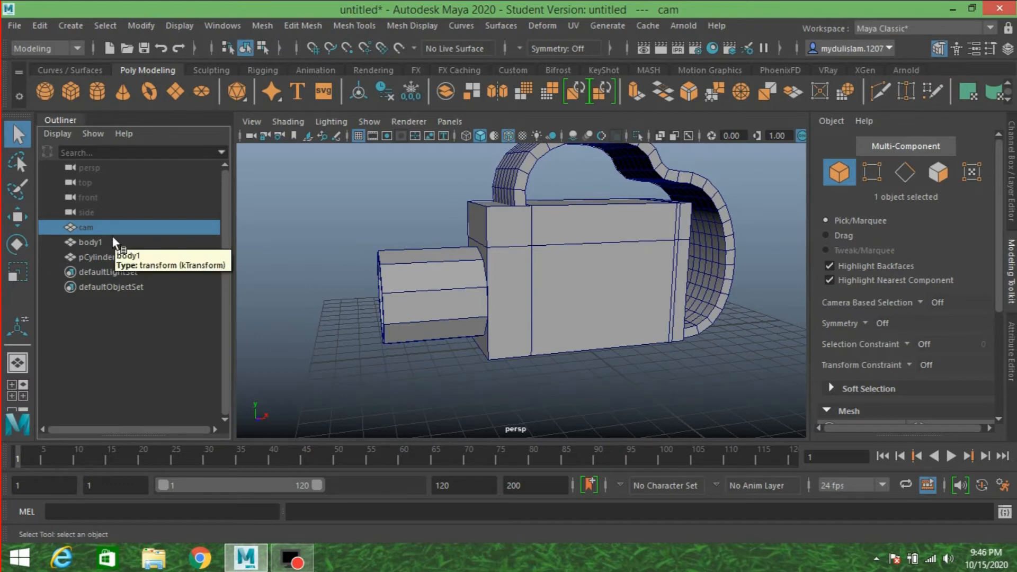
pyautogui.press('h')
pyautogui.keyDown('alt'); pyautogui.moveTo(663, 282); pyautogui.dragTo(599, 288); pyautogui.keyUp('alt')
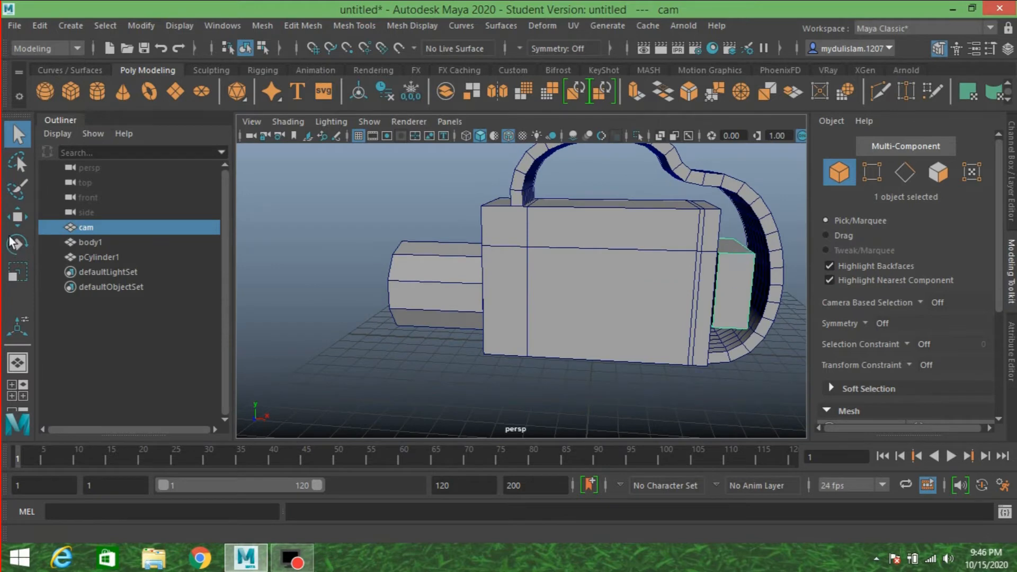
pyautogui.click(17, 217)
pyautogui.moveTo(783, 289); pyautogui.dragTo(436, 288)
pyautogui.click(441, 310)
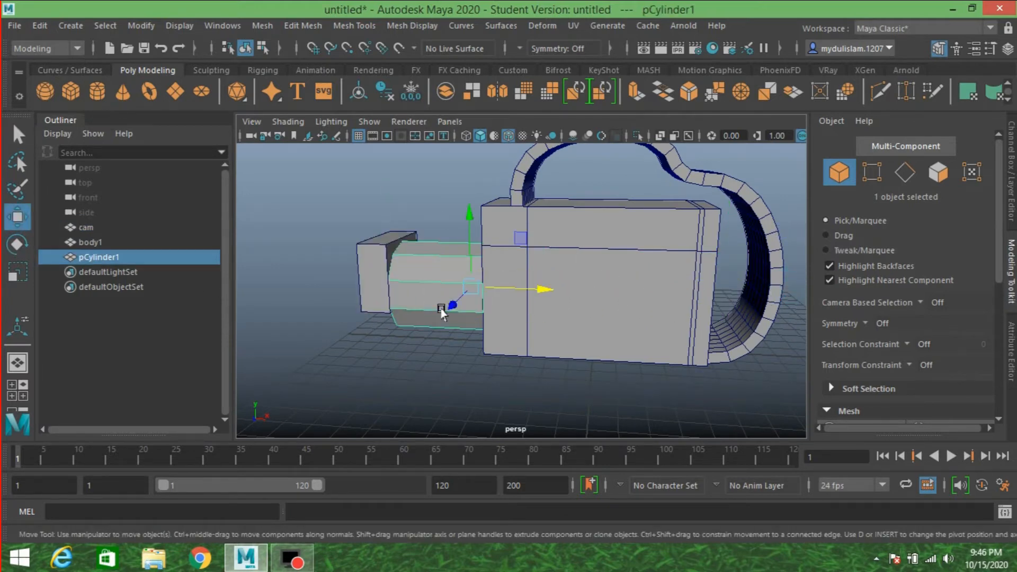
pyautogui.click(368, 265)
pyautogui.keyDown('alt'); pyautogui.moveTo(369, 265); pyautogui.dragTo(578, 302); pyautogui.keyUp('alt')
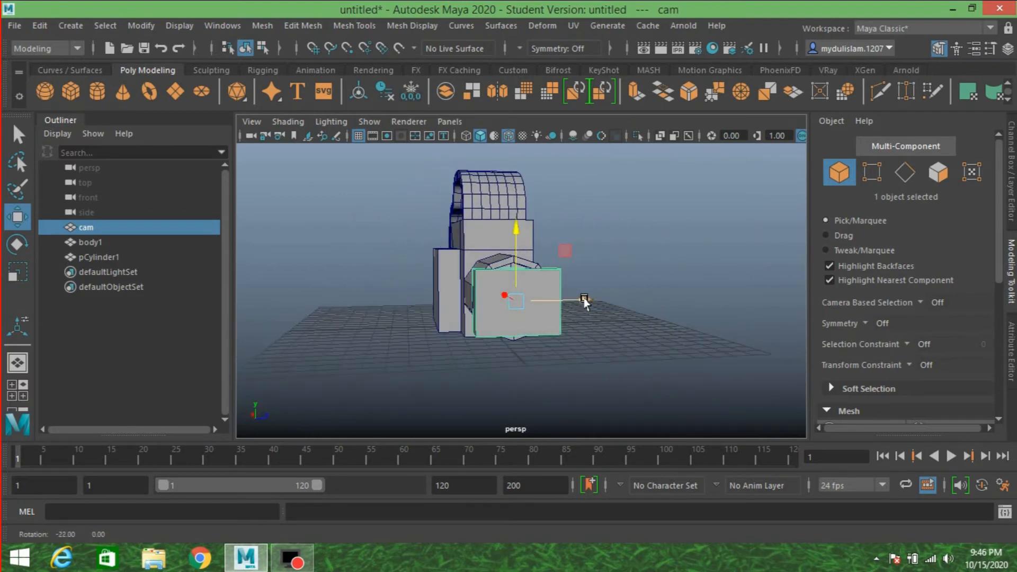
# - Scale the cam block up uniformly so it covers the end of the lens cylinder
pyautogui.click(20, 273)
pyautogui.moveTo(512, 310); pyautogui.dragTo(529, 323)
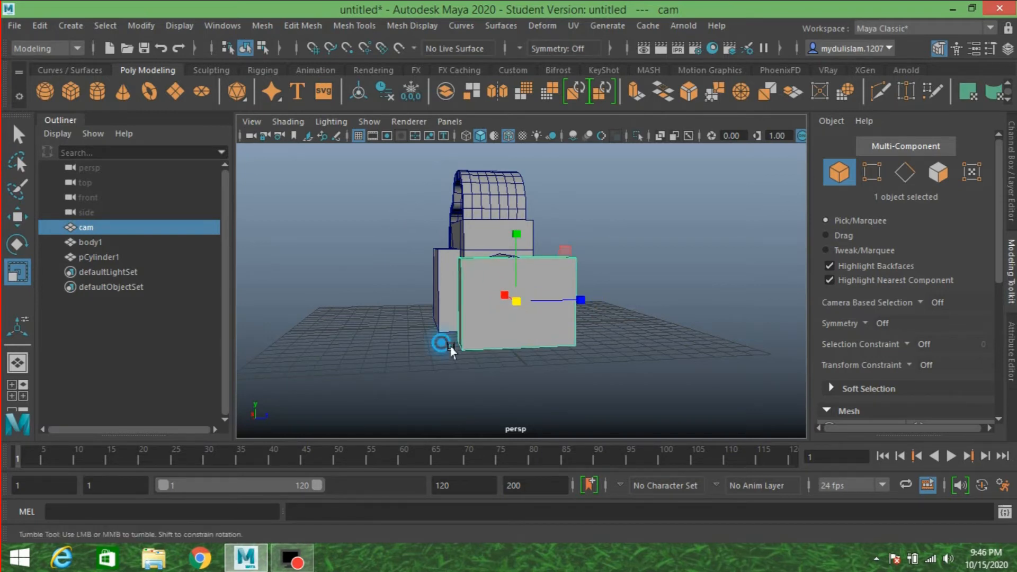
pyautogui.keyDown('alt'); pyautogui.moveTo(445, 345); pyautogui.dragTo(558, 345); pyautogui.keyUp('alt')
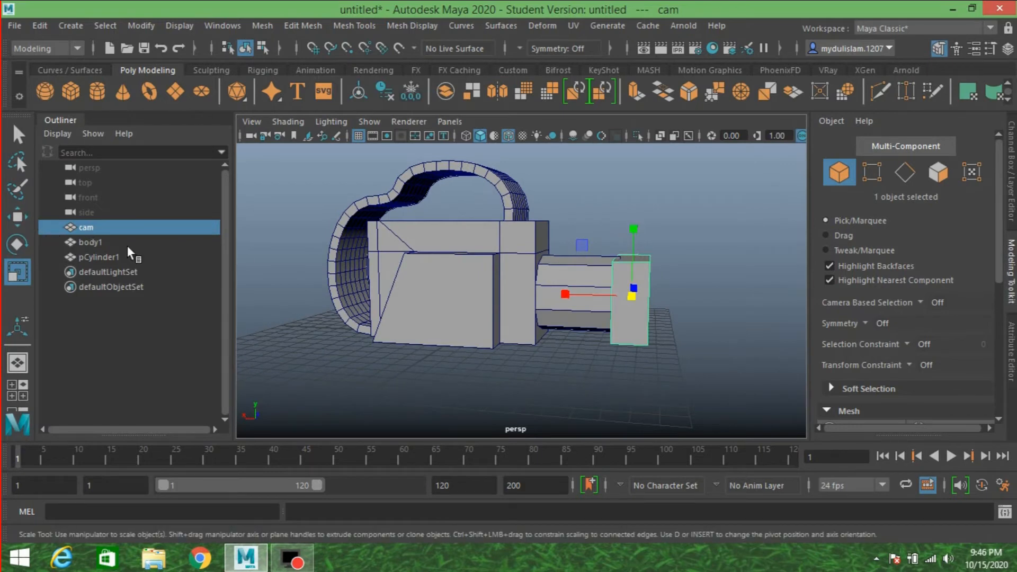
pyautogui.click(18, 217)
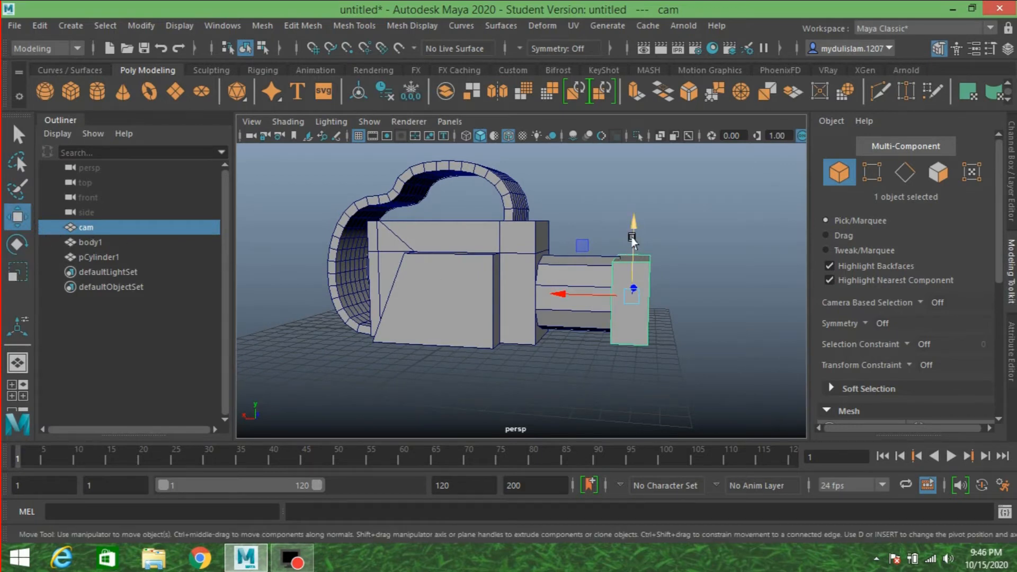
pyautogui.moveTo(633, 241); pyautogui.dragTo(482, 293)
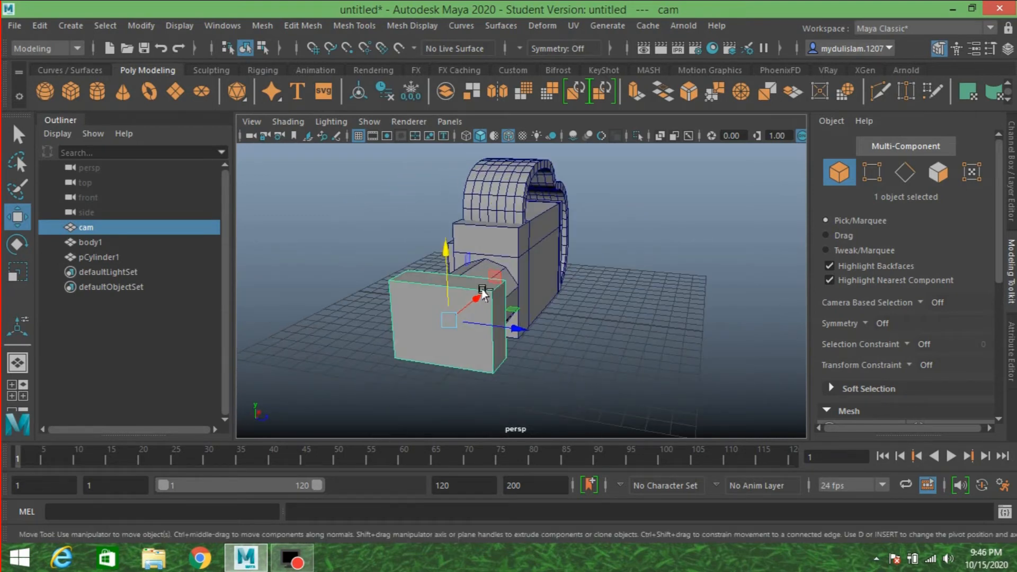
pyautogui.hotkey('ctrl', 'z')
# - Scale the cam block uniformly again and raise it along Y to about 2.72
pyautogui.click(17, 271)
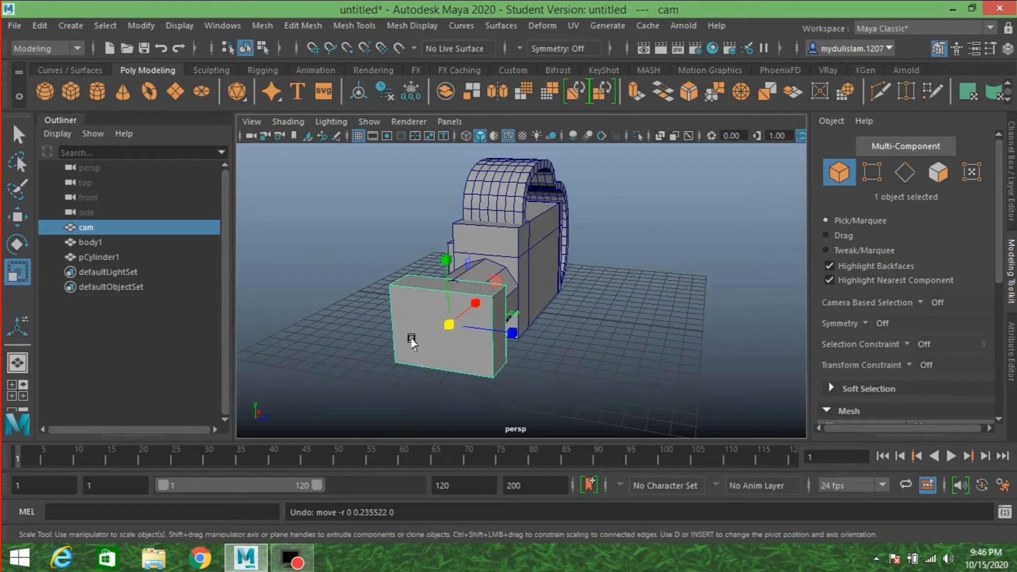
pyautogui.moveTo(443, 333); pyautogui.dragTo(424, 371)
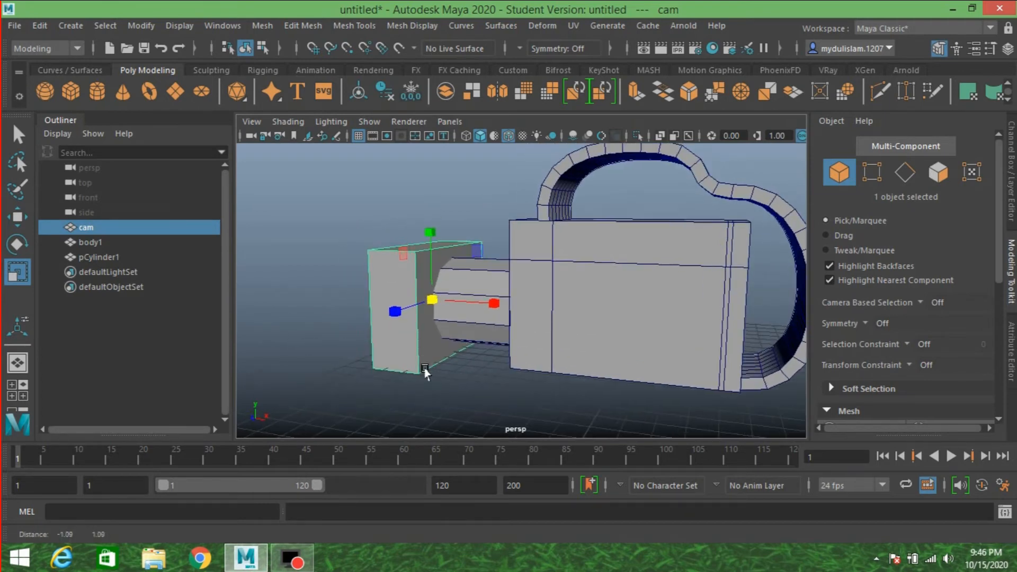
pyautogui.click(19, 217)
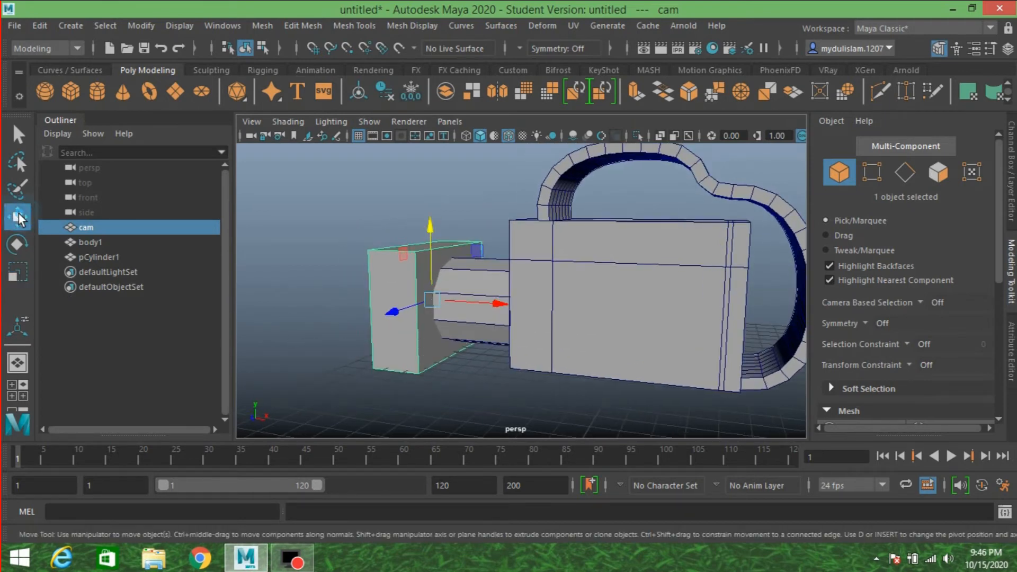
pyautogui.moveTo(429, 239); pyautogui.dragTo(429, 237)
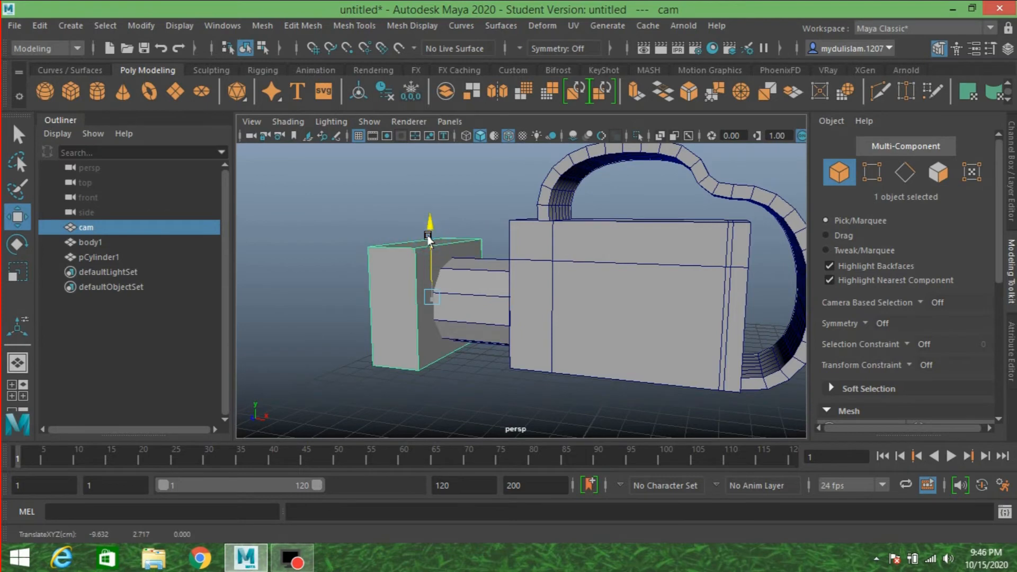
pyautogui.moveTo(430, 308)
pyautogui.keyDown('alt'); pyautogui.mouseDown()
pyautogui.moveTo(411, 312)
pyautogui.moveTo(438, 311)
pyautogui.mouseUp(); pyautogui.keyUp('alt')
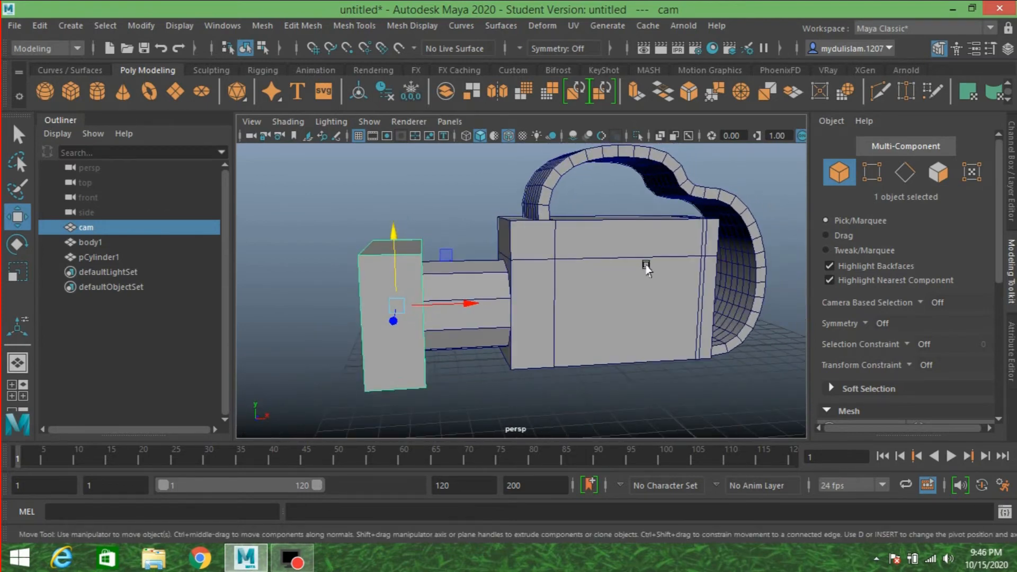
# - Select the four vertices on the cam block's positive Z side and move them inward along Z in the top view
pyautogui.click(938, 172)
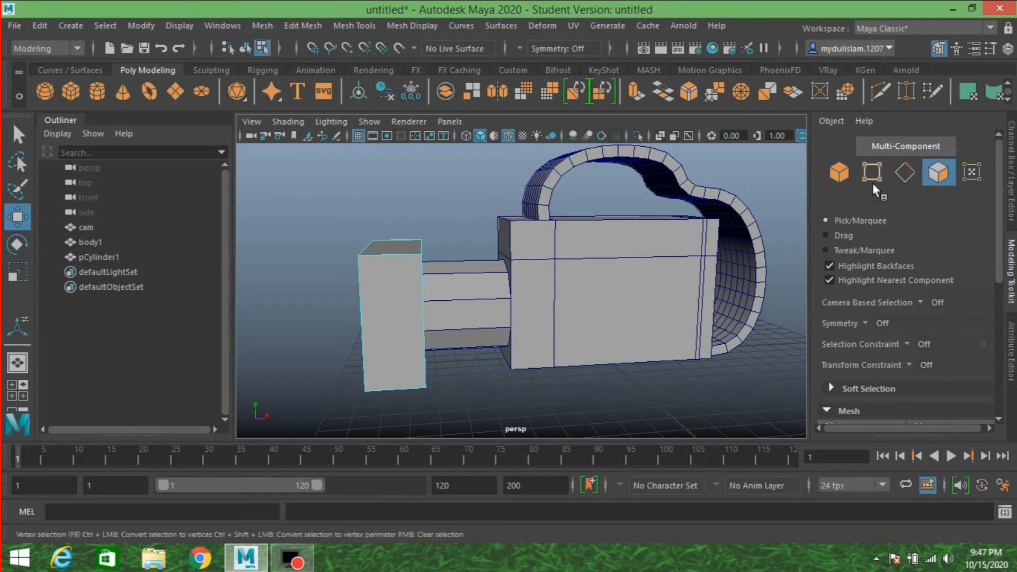
pyautogui.click(870, 180)
pyautogui.keyDown('alt'); pyautogui.moveTo(479, 367); pyautogui.dragTo(627, 347); pyautogui.keyUp('alt')
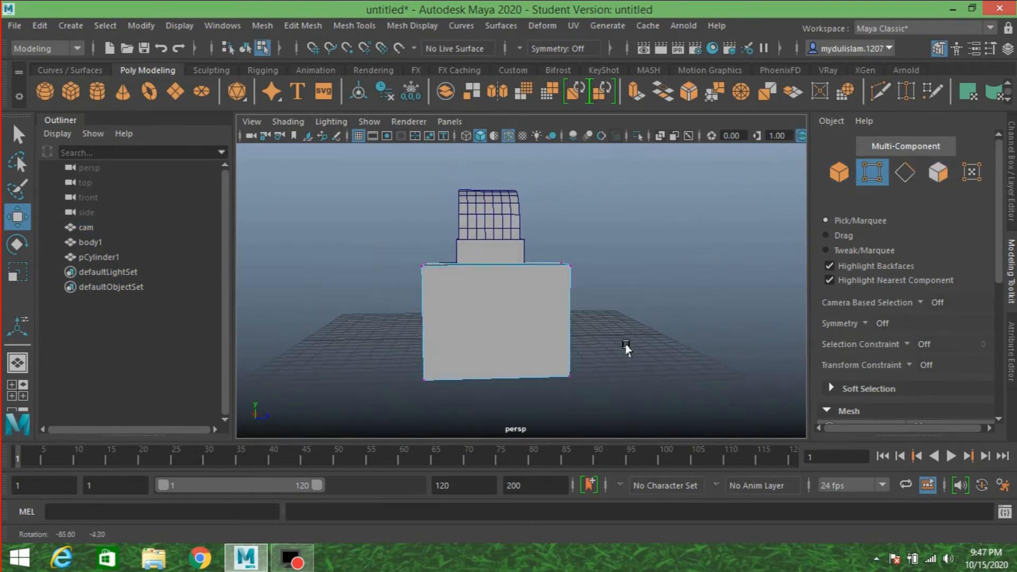
pyautogui.click(612, 416)
pyautogui.moveTo(611, 415); pyautogui.dragTo(563, 244)
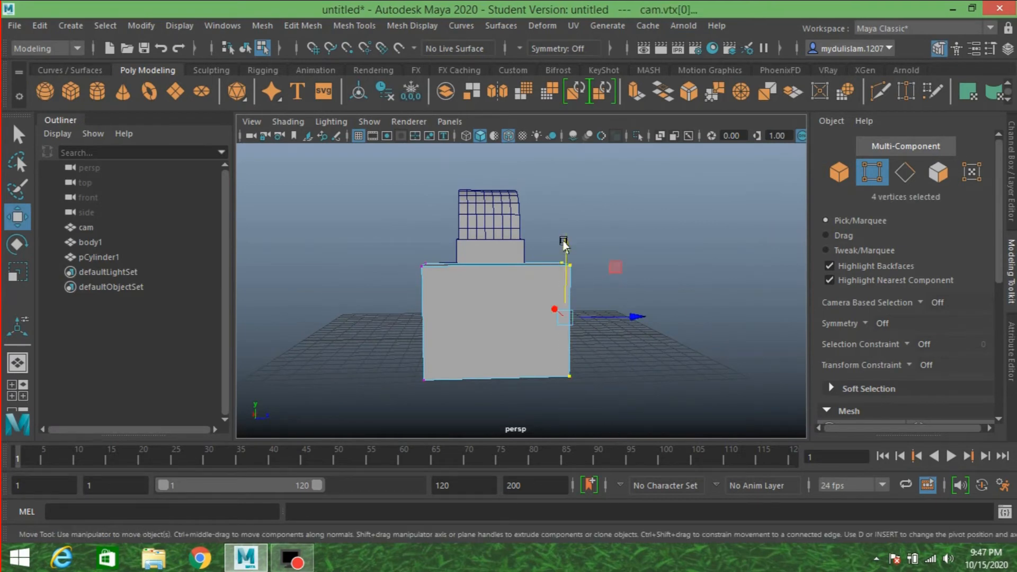
pyautogui.press('space')
pyautogui.press('space')
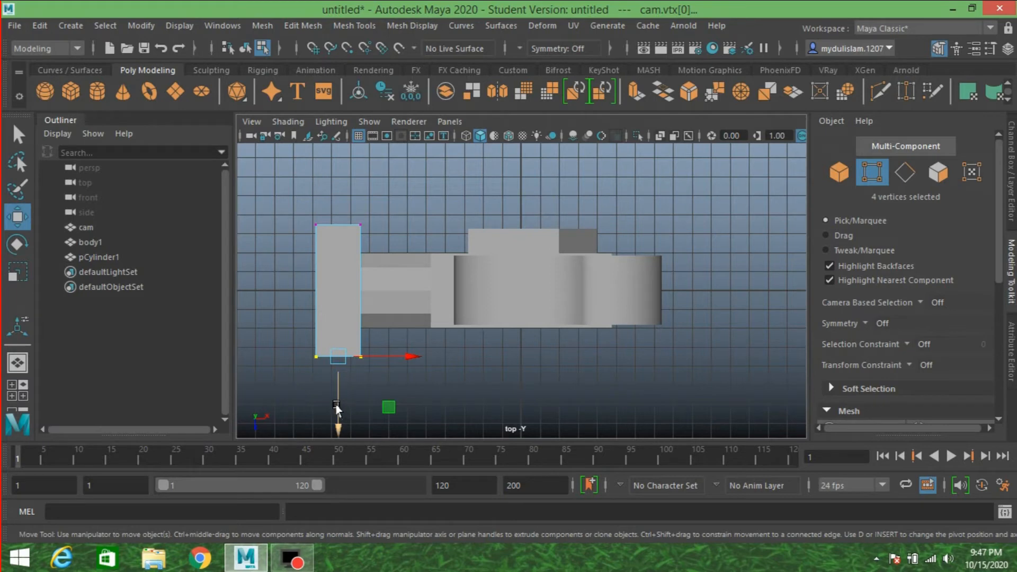
pyautogui.moveTo(336, 407); pyautogui.dragTo(342, 403)
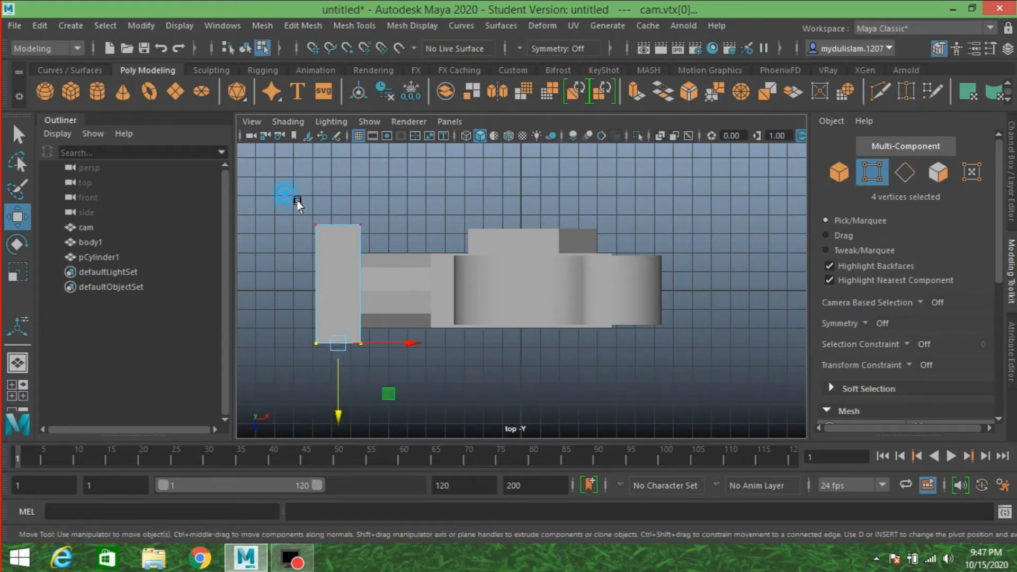
# - Move the four vertices on the cam block's negative Z side inward to about Z -2.89 and return to object mode
pyautogui.moveTo(285, 194); pyautogui.dragTo(370, 241)
pyautogui.moveTo(337, 277); pyautogui.dragTo(337, 294)
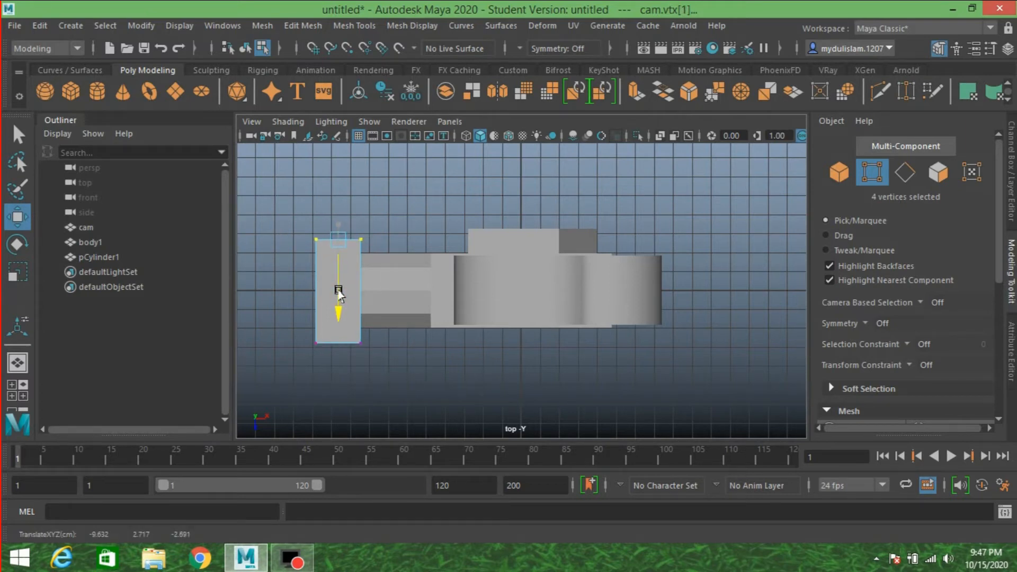
pyautogui.click(18, 135)
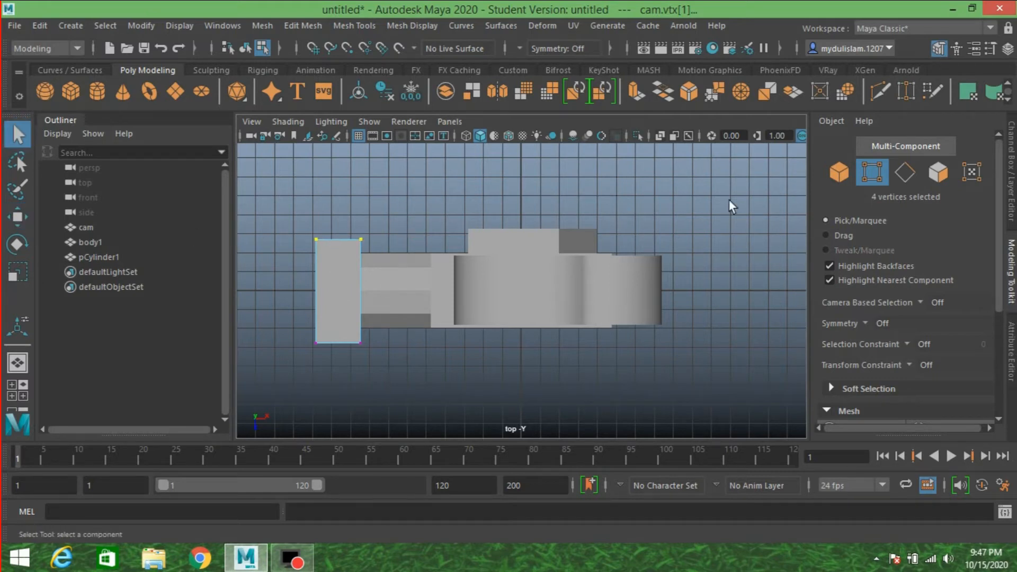
pyautogui.click(828, 175)
# - In the perspective view, extrude the cam block's outer face with an Offset of 0.5 to inset it
pyautogui.press('space')
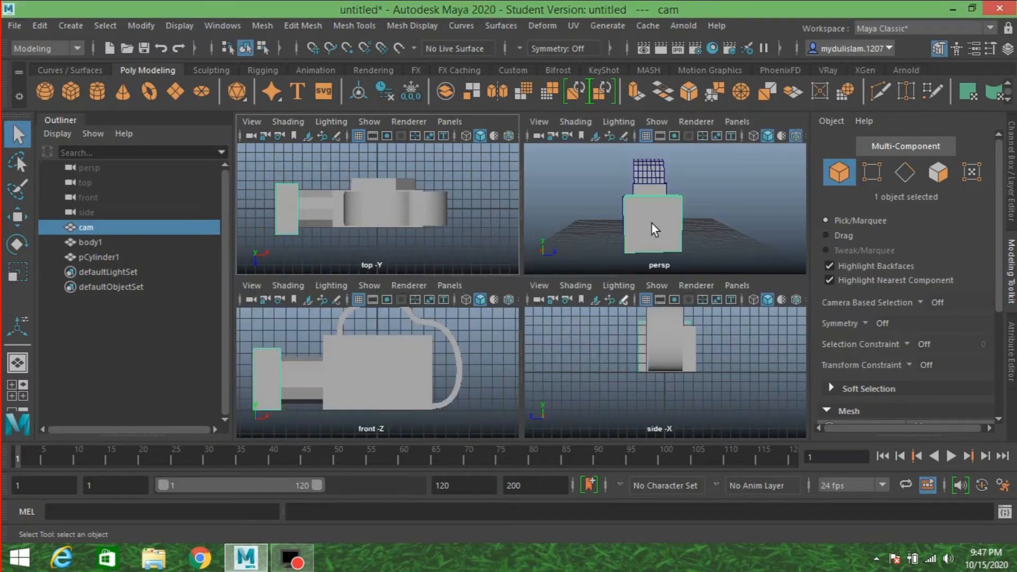
pyautogui.press('space')
pyautogui.moveTo(610, 268)
pyautogui.keyDown('alt'); pyautogui.mouseDown()
pyautogui.moveTo(618, 282)
pyautogui.moveTo(461, 299)
pyautogui.moveTo(407, 279)
pyautogui.moveTo(386, 295)
pyautogui.moveTo(618, 272)
pyautogui.mouseUp(); pyautogui.keyUp('alt')
pyautogui.click(938, 173)
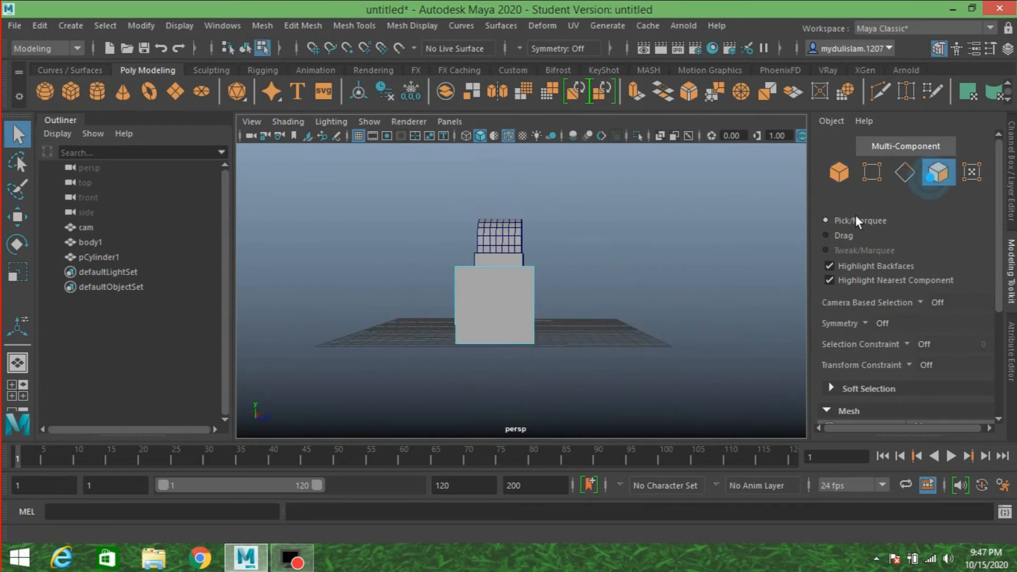
pyautogui.click(517, 308)
pyautogui.click(636, 92)
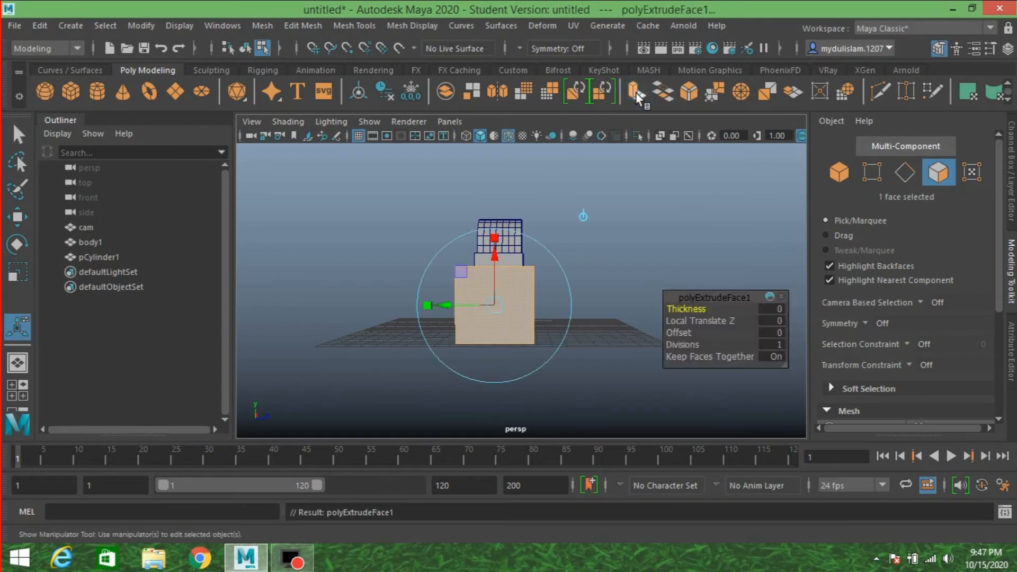
pyautogui.click(774, 332)
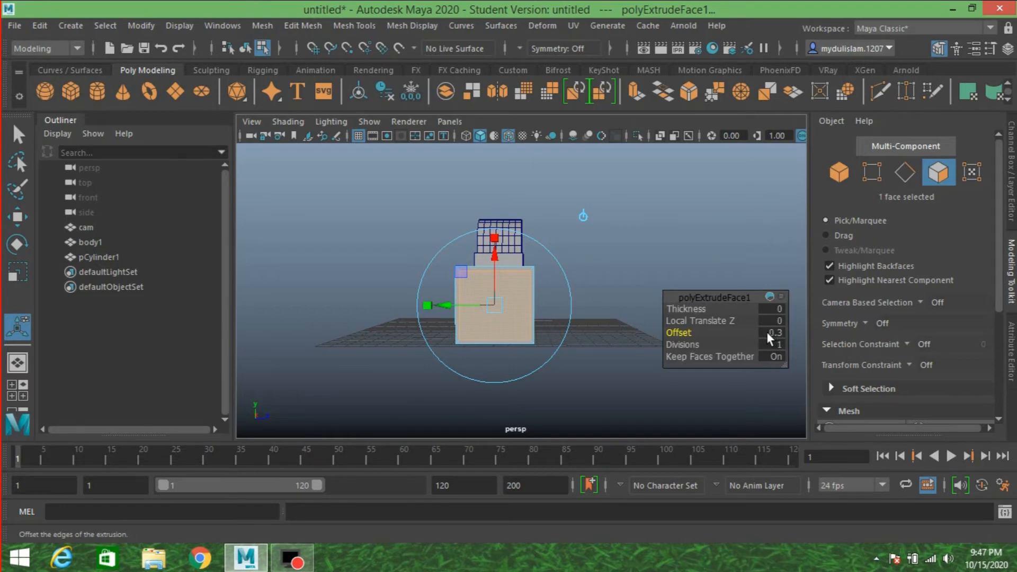
pyautogui.click(769, 332)
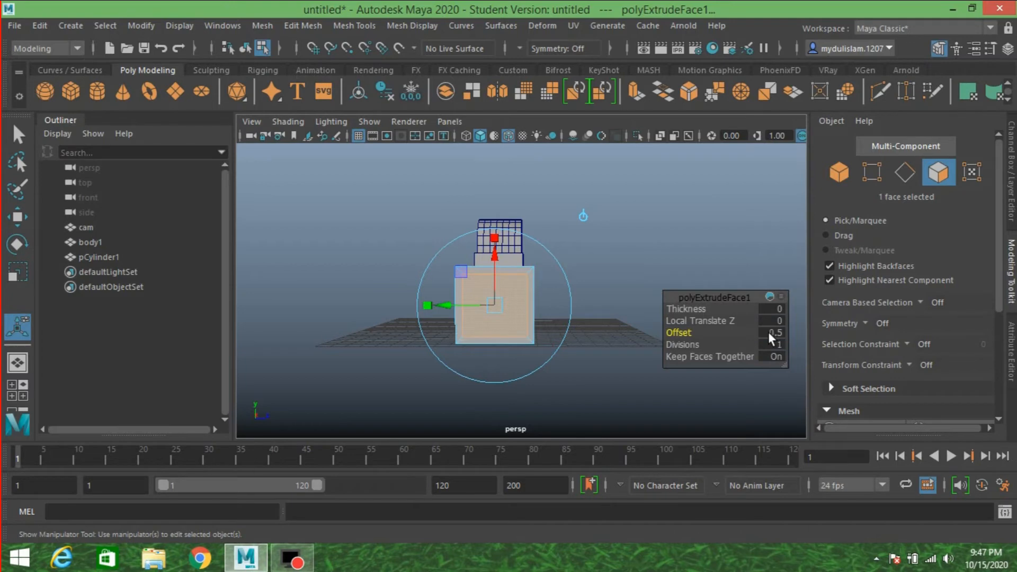
pyautogui.press('Return')
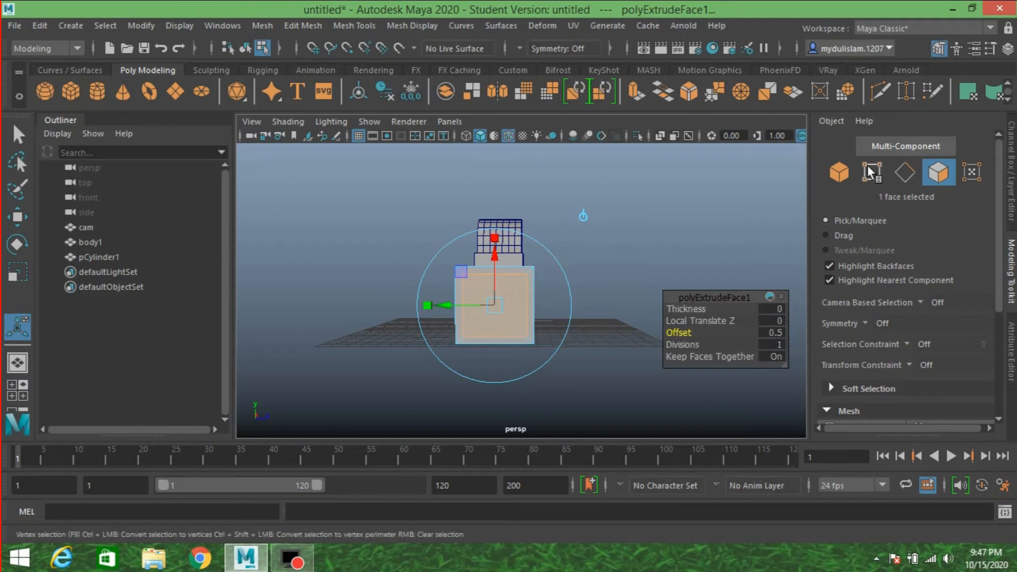
# - Extrude the cam block's inset face inward with a Local Translate Z of about -2.302 and return to object mode
pyautogui.click(640, 94)
pyautogui.keyDown('alt'); pyautogui.moveTo(610, 306); pyautogui.dragTo(652, 322); pyautogui.keyUp('alt')
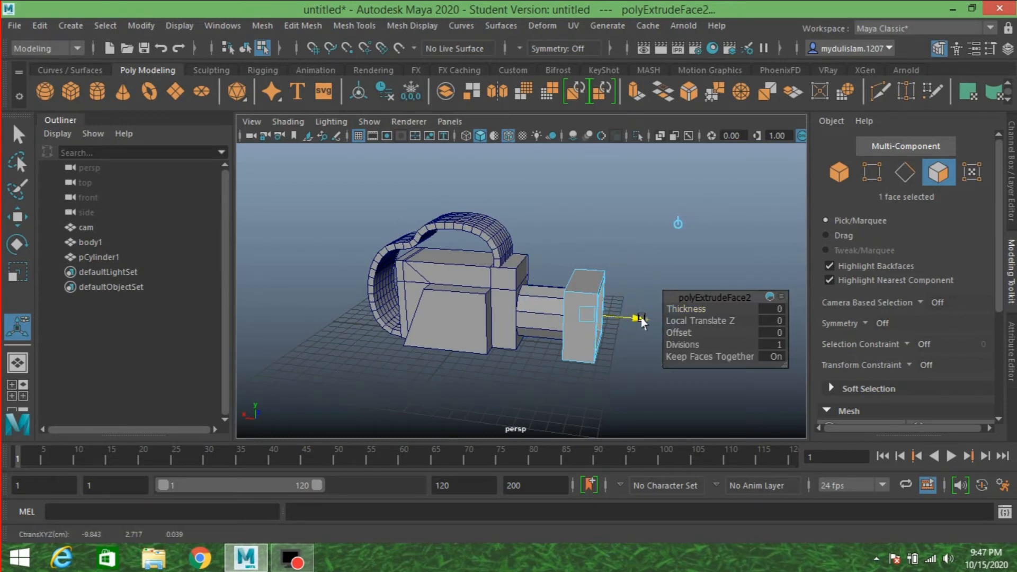
pyautogui.moveTo(642, 322); pyautogui.dragTo(410, 305)
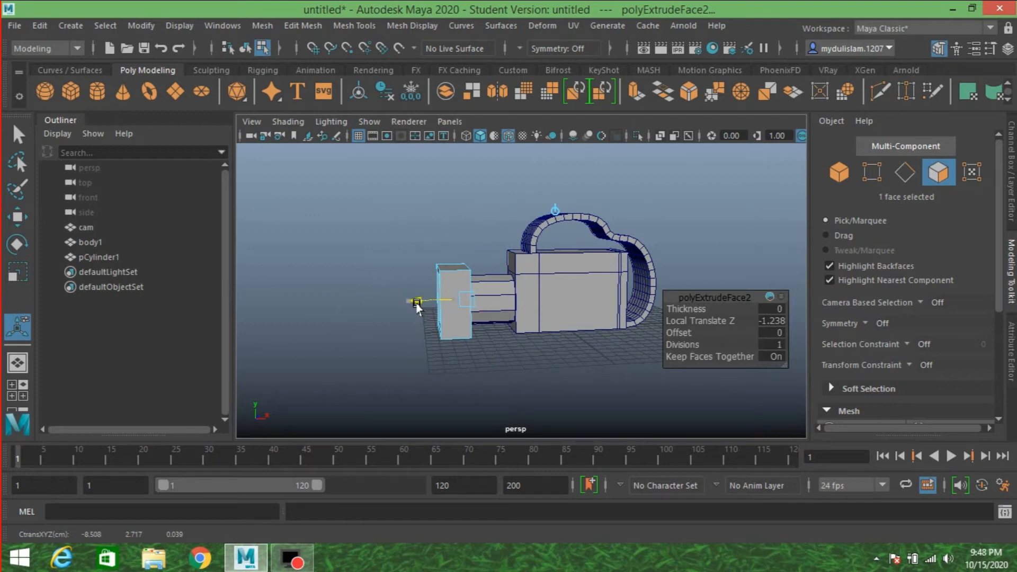
pyautogui.click(839, 172)
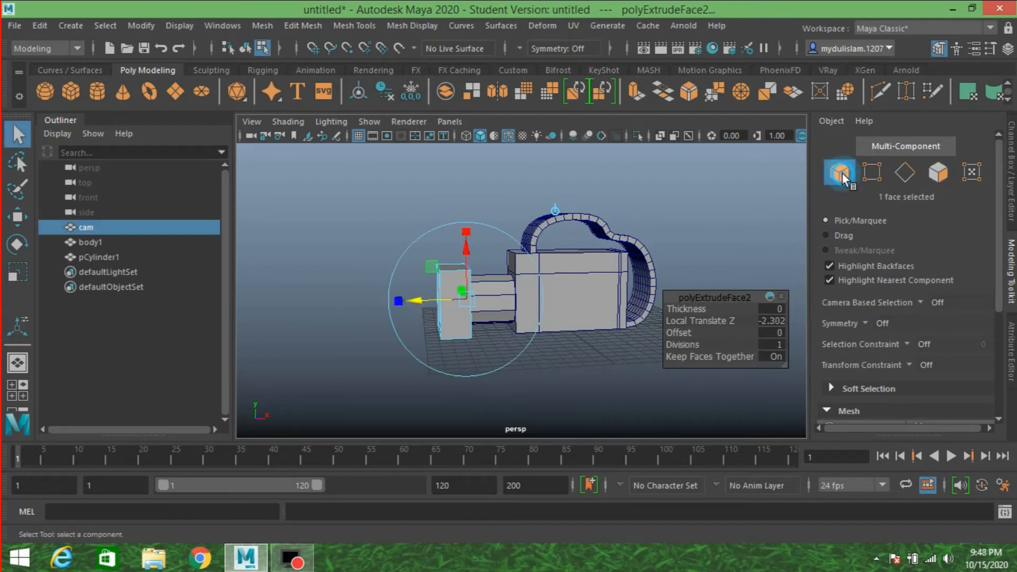
# - Move the hollowed cam block along X to about -10.04 to fit the lens end, and deselect it
pyautogui.click(22, 216)
pyautogui.moveTo(513, 302); pyautogui.dragTo(515, 301)
pyautogui.keyDown('alt'); pyautogui.moveTo(369, 332); pyautogui.dragTo(429, 332); pyautogui.keyUp('alt')
pyautogui.scroll(5, 430, 332)
pyautogui.keyDown('alt'); pyautogui.moveTo(432, 331); pyautogui.dragTo(519, 295, button='middle'); pyautogui.keyUp('alt')
pyautogui.moveTo(530, 295)
pyautogui.keyDown('alt'); pyautogui.mouseDown()
pyautogui.moveTo(476, 301)
pyautogui.moveTo(516, 317)
pyautogui.moveTo(535, 296)
pyautogui.moveTo(504, 300)
pyautogui.moveTo(529, 285)
pyautogui.mouseUp(); pyautogui.keyUp('alt')
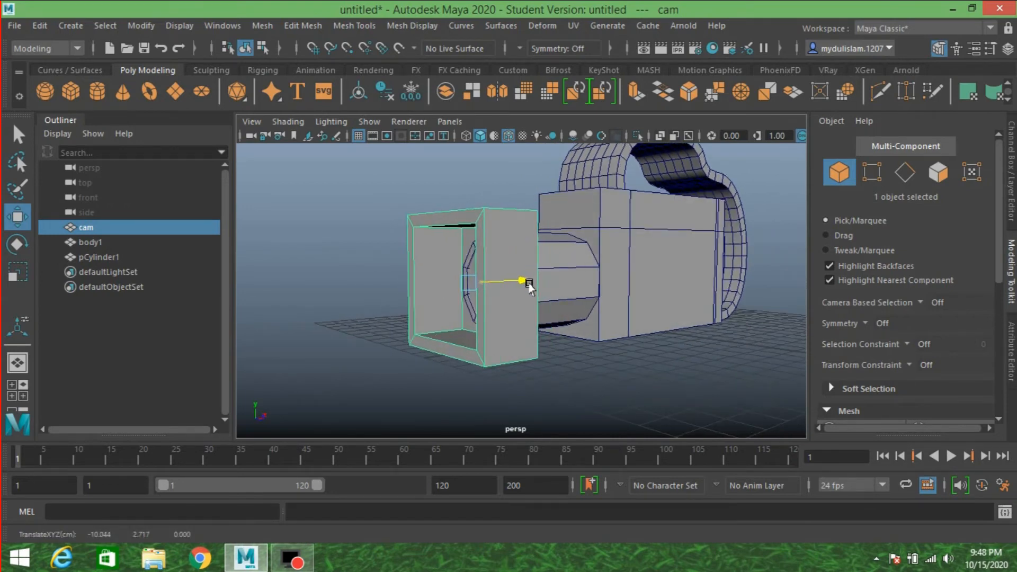
pyautogui.click(363, 200)
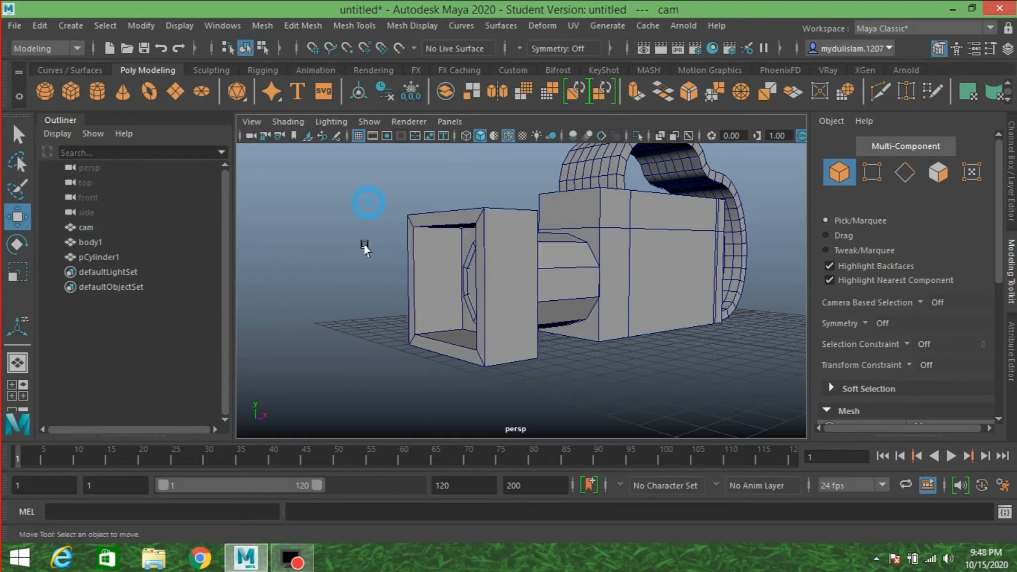
# - In wireframe display, fine-tune the cam block's X position to about -10.14 against the lens end, and return to shaded display
pyautogui.keyDown('alt'); pyautogui.moveTo(348, 273); pyautogui.dragTo(569, 183); pyautogui.keyUp('alt')
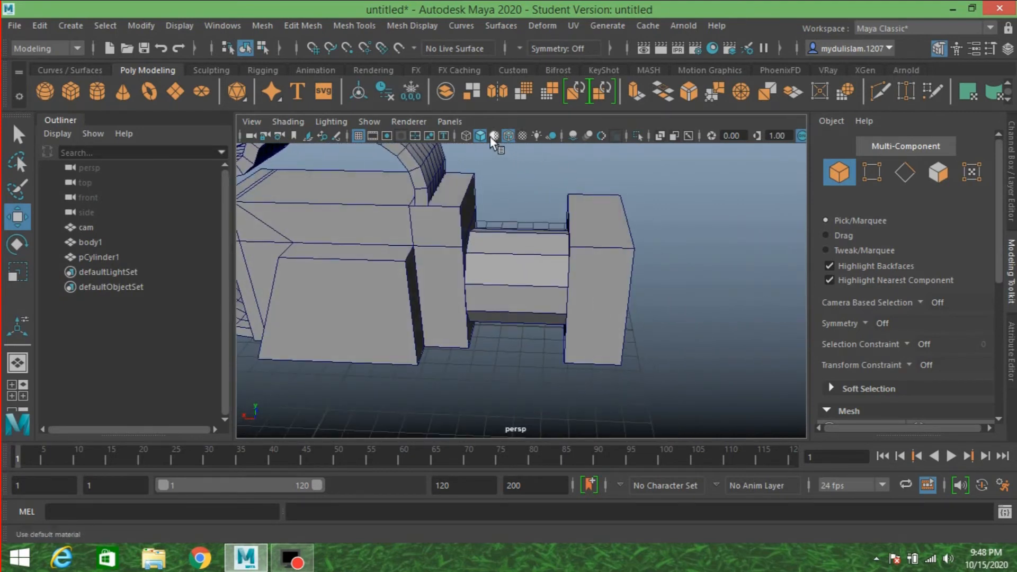
pyautogui.click(465, 135)
pyautogui.moveTo(545, 234)
pyautogui.keyDown('alt'); pyautogui.mouseDown()
pyautogui.moveTo(559, 212)
pyautogui.moveTo(586, 257)
pyautogui.moveTo(568, 276)
pyautogui.moveTo(670, 279)
pyautogui.moveTo(645, 255)
pyautogui.mouseUp(); pyautogui.keyUp('alt')
pyautogui.click(609, 229)
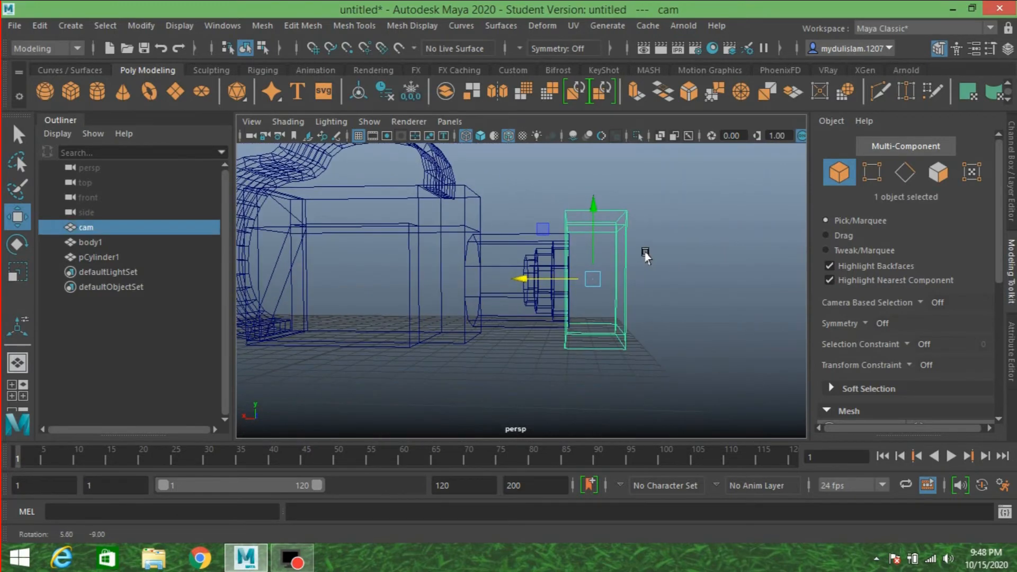
pyautogui.click(521, 279)
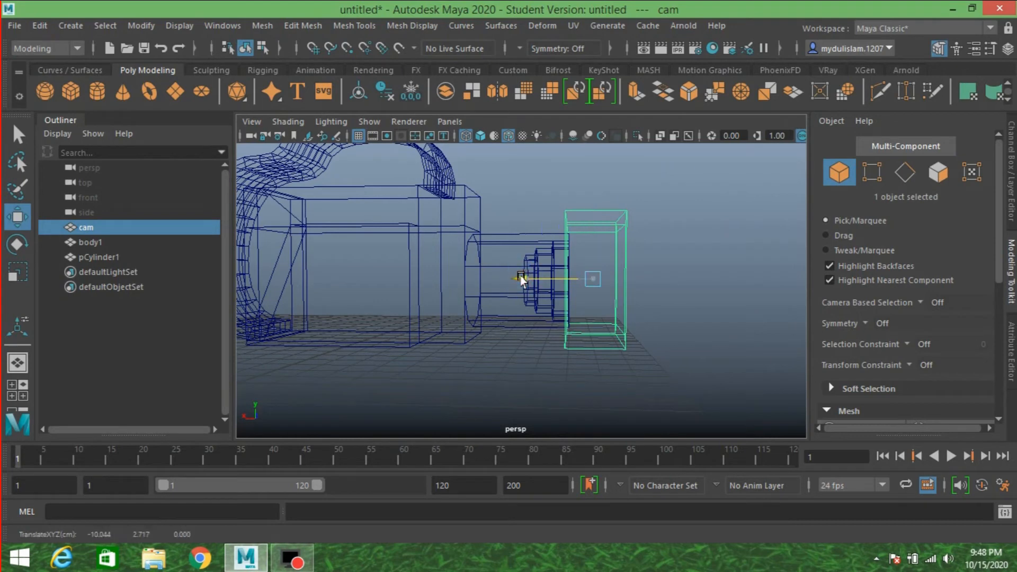
pyautogui.moveTo(521, 279); pyautogui.dragTo(522, 281)
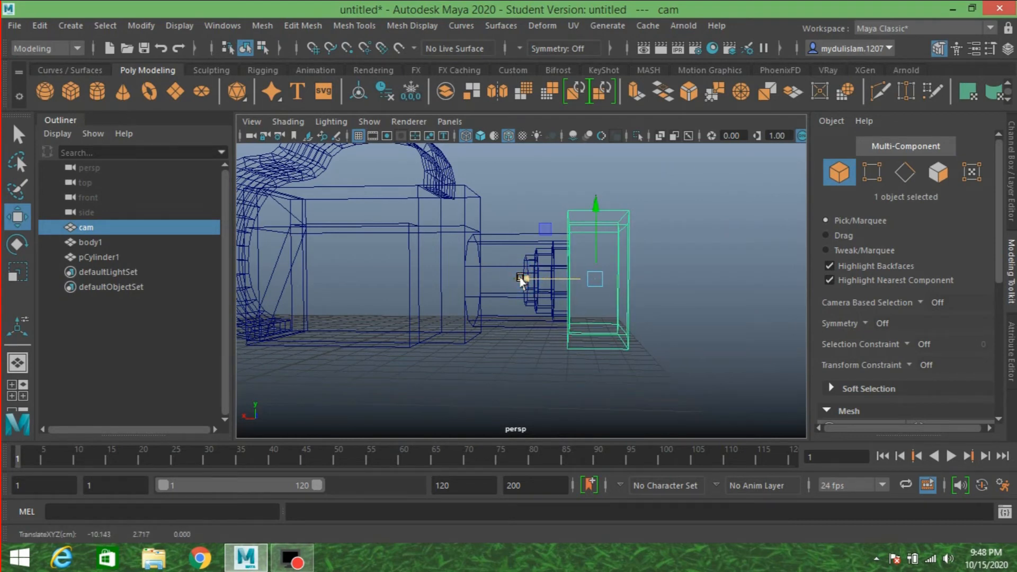
pyautogui.keyDown('alt'); pyautogui.moveTo(688, 281); pyautogui.dragTo(646, 281); pyautogui.keyUp('alt')
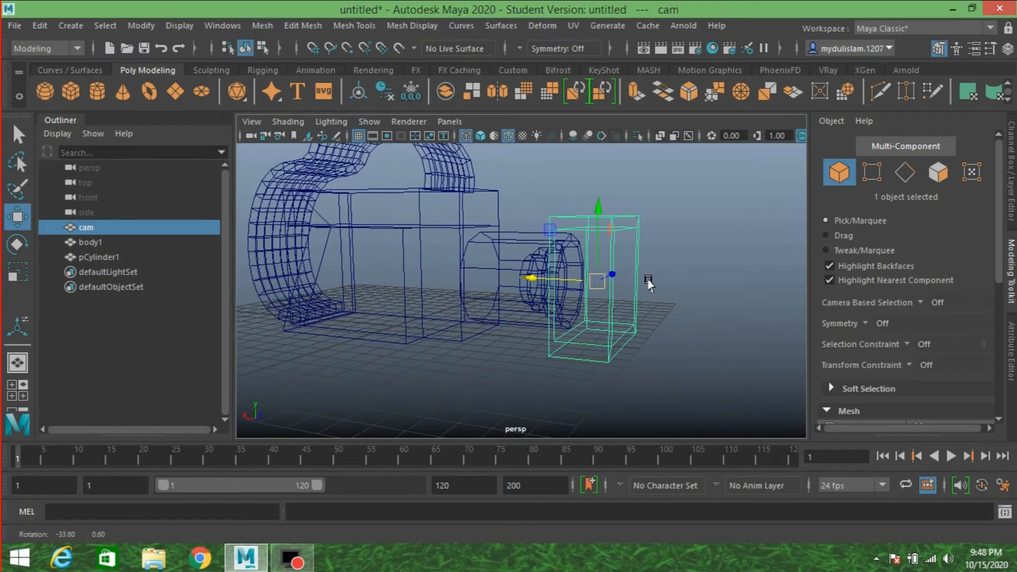
pyautogui.moveTo(525, 280); pyautogui.dragTo(548, 303)
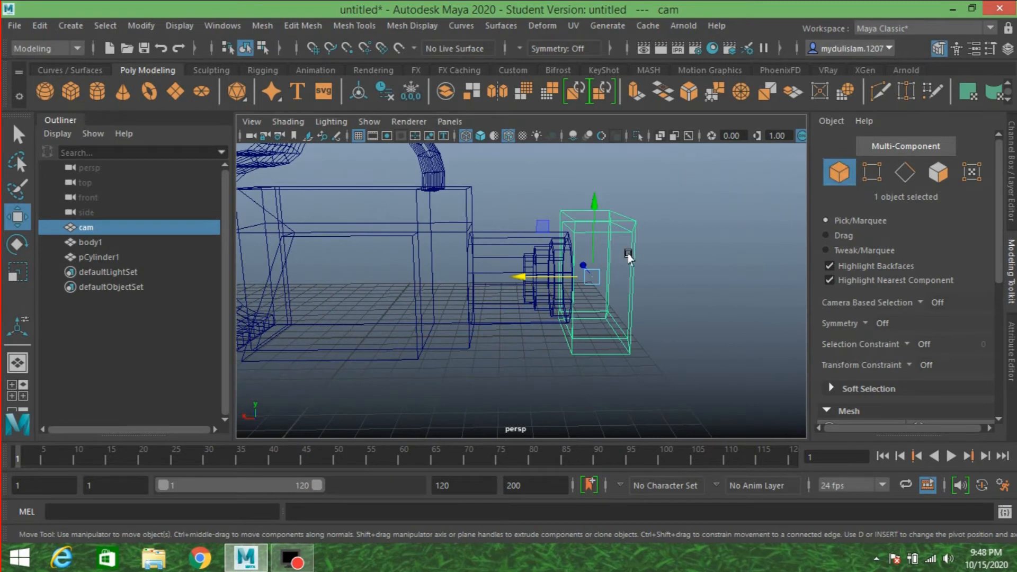
pyautogui.scroll(-4, 628, 257)
pyautogui.click(479, 139)
pyautogui.moveTo(632, 231)
pyautogui.keyDown('alt'); pyautogui.mouseDown()
pyautogui.moveTo(573, 254)
pyautogui.moveTo(522, 240)
pyautogui.mouseUp(); pyautogui.keyUp('alt')
# - Select the cam block, camera body and lens cylinder together and freeze their transformations
pyautogui.moveTo(405, 182); pyautogui.dragTo(613, 348)
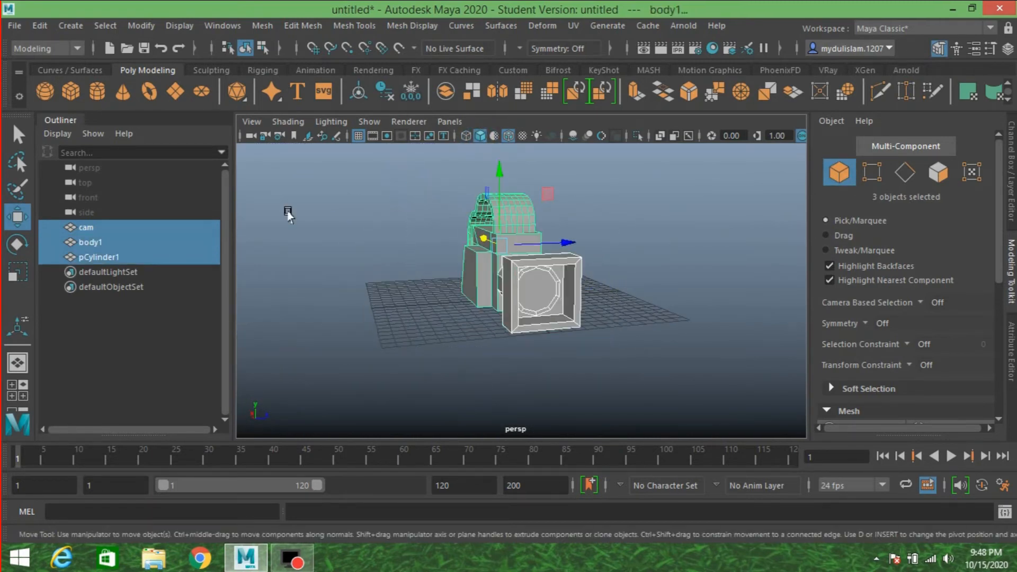
pyautogui.click(141, 27)
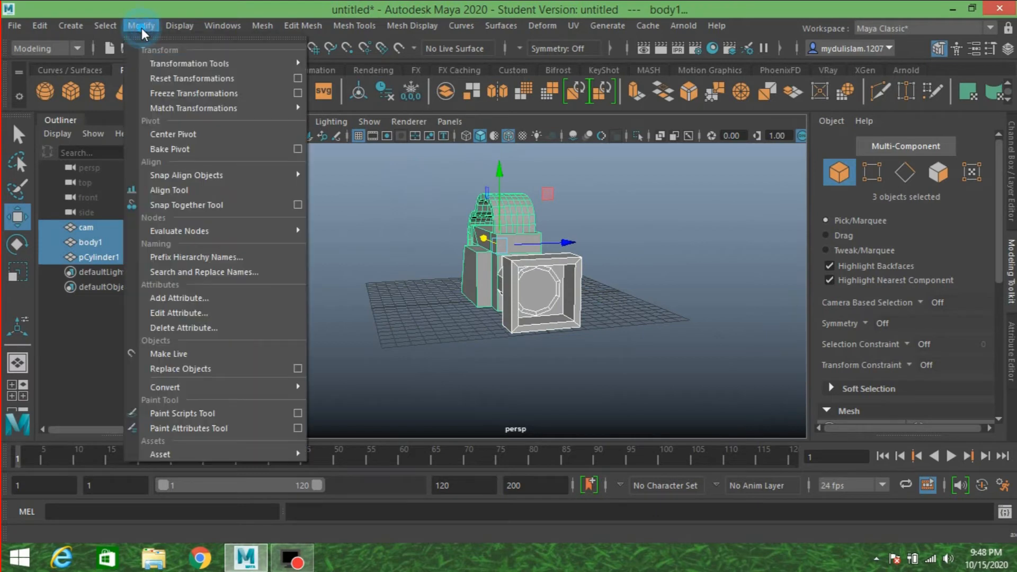
pyautogui.click(175, 89)
# - Combine the three selected objects into a single mesh and delete its construction history
pyautogui.click(261, 25)
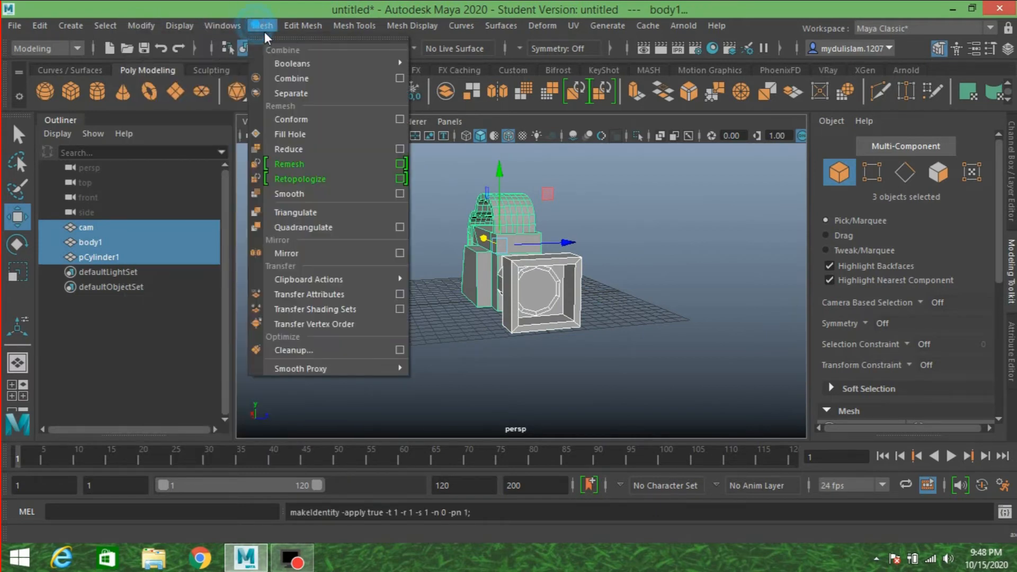
pyautogui.click(291, 77)
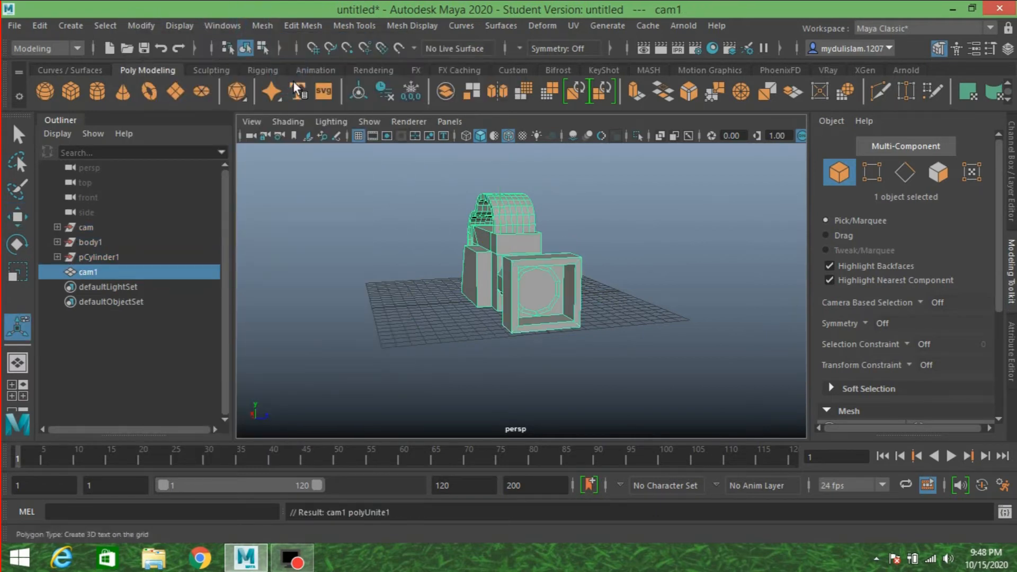
pyautogui.click(39, 24)
pyautogui.moveTo(219, 198)
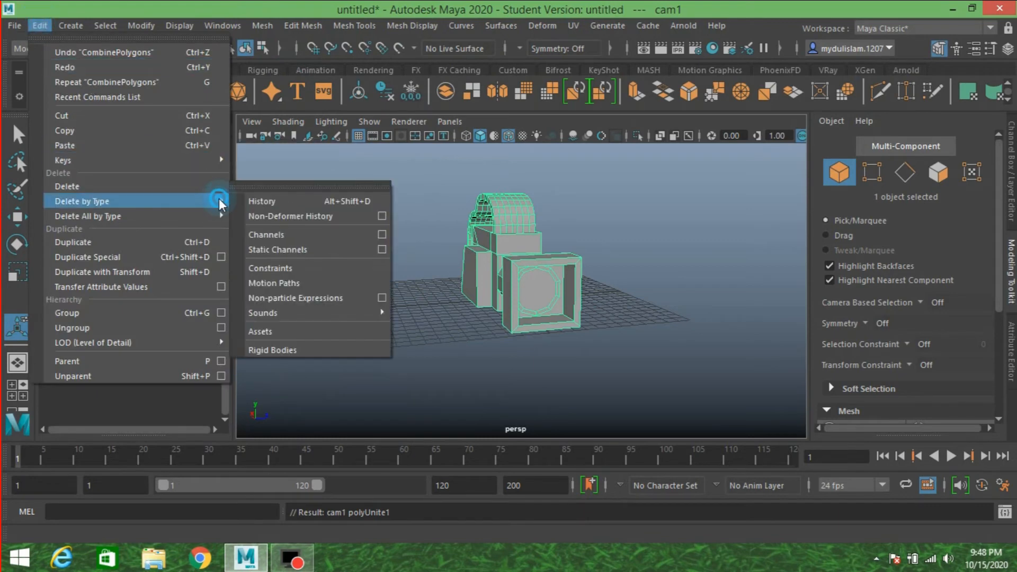
pyautogui.click(264, 199)
pyautogui.keyDown('alt'); pyautogui.moveTo(370, 254); pyautogui.dragTo(459, 257); pyautogui.keyUp('alt')
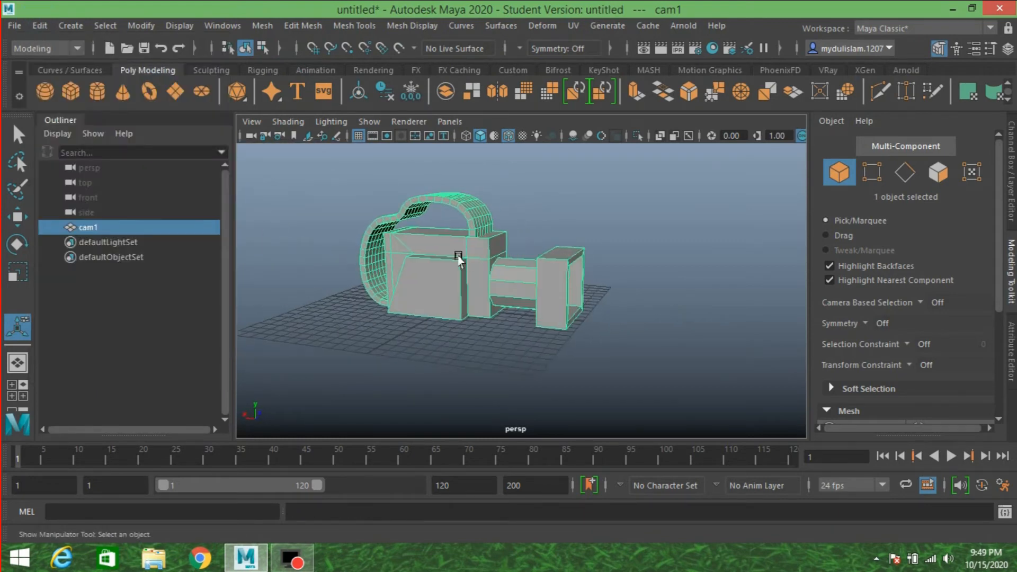
# - Rename the cam1 object as camera
pyautogui.doubleClick(101, 226)
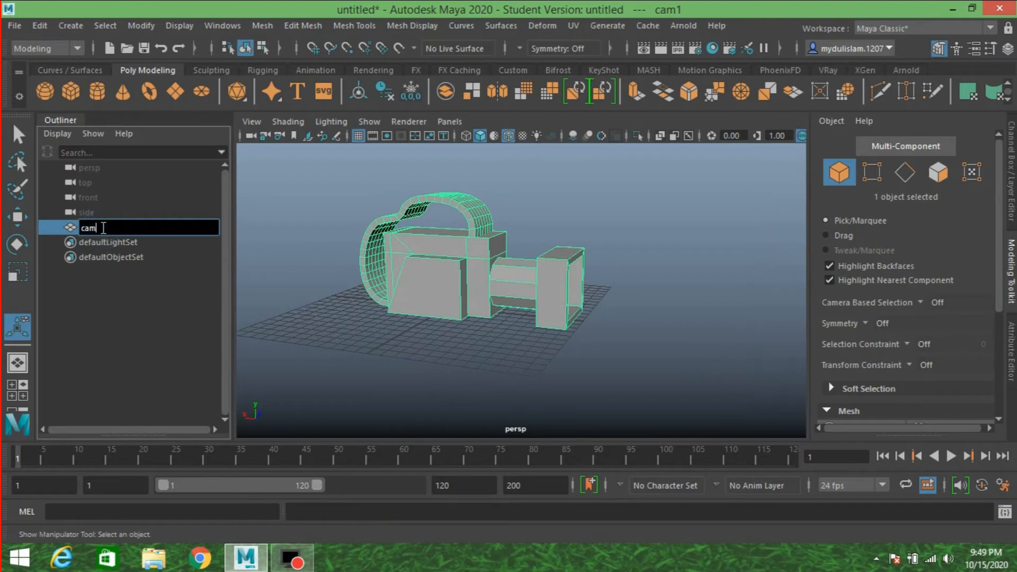
pyautogui.write('camera')
pyautogui.press('Return')
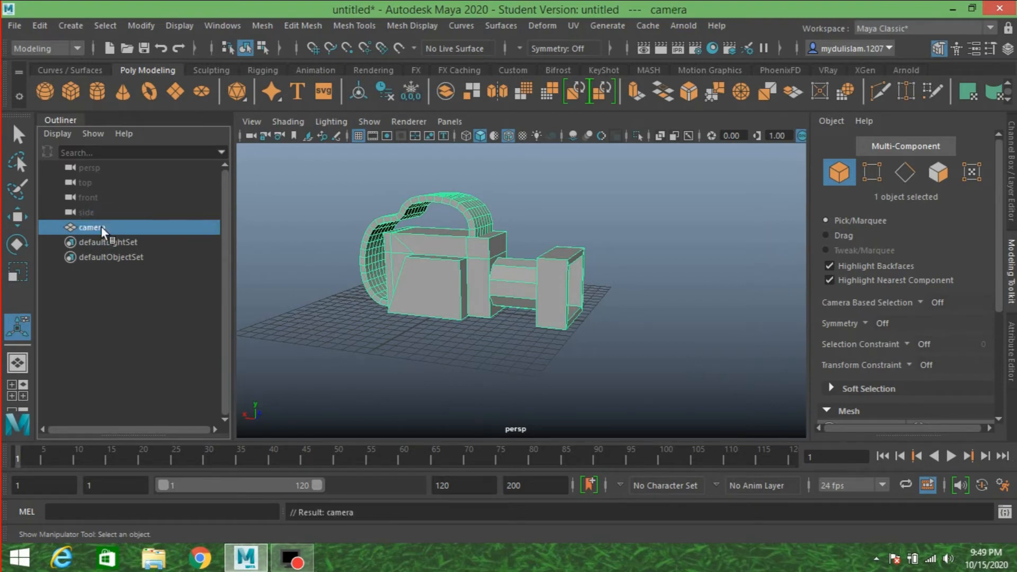
# - Center the pivot of the camera model and activate the Move tool
pyautogui.keyDown('alt'); pyautogui.moveTo(629, 281); pyautogui.dragTo(286, 272); pyautogui.keyUp('alt')
pyautogui.click(141, 28)
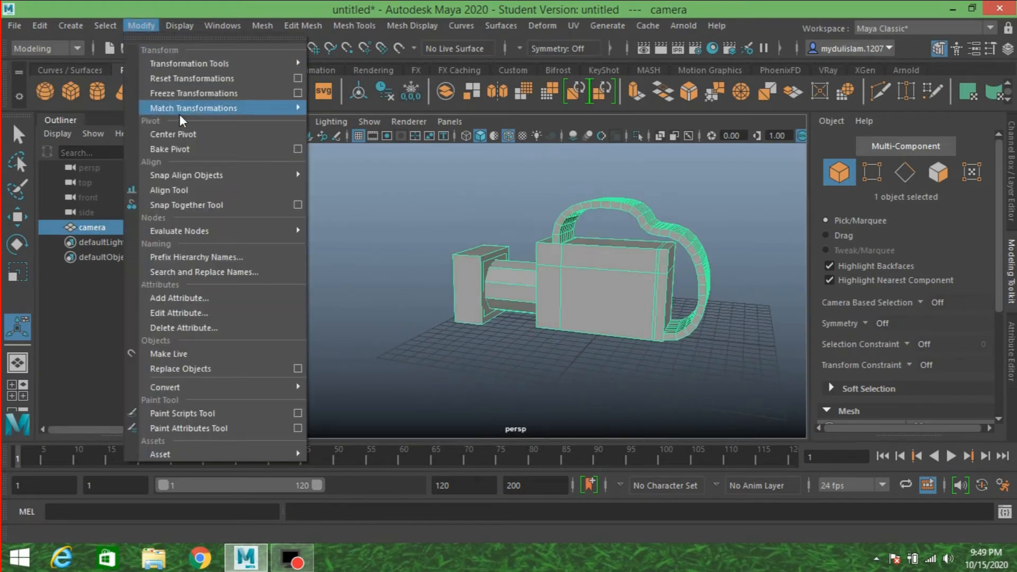
pyautogui.click(195, 137)
pyautogui.click(15, 223)
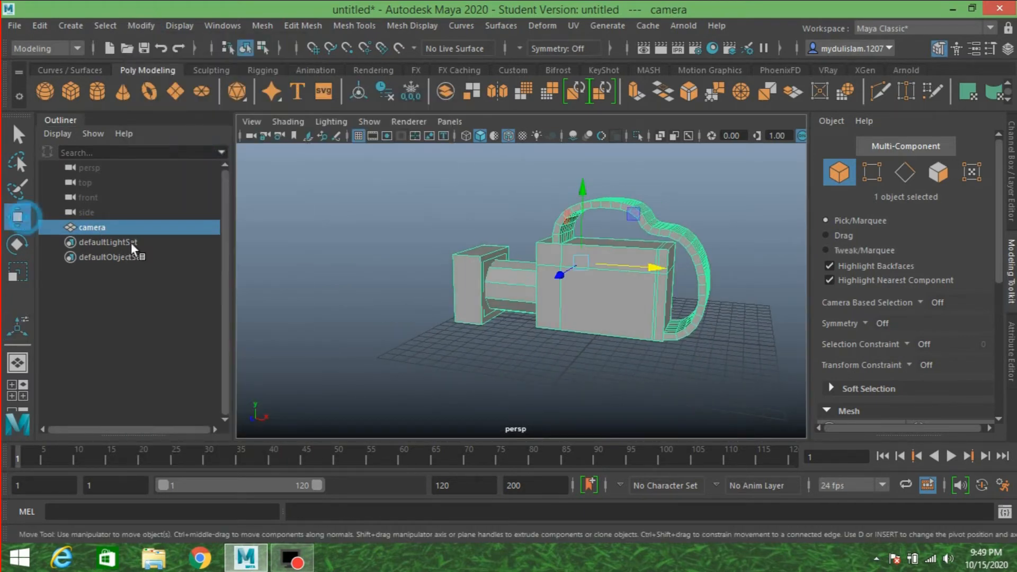
pyautogui.scroll(-3, 428, 259)
pyautogui.keyDown('alt'); pyautogui.moveTo(451, 271); pyautogui.dragTo(526, 275); pyautogui.keyUp('alt')
pyautogui.scroll(3, 523, 272)
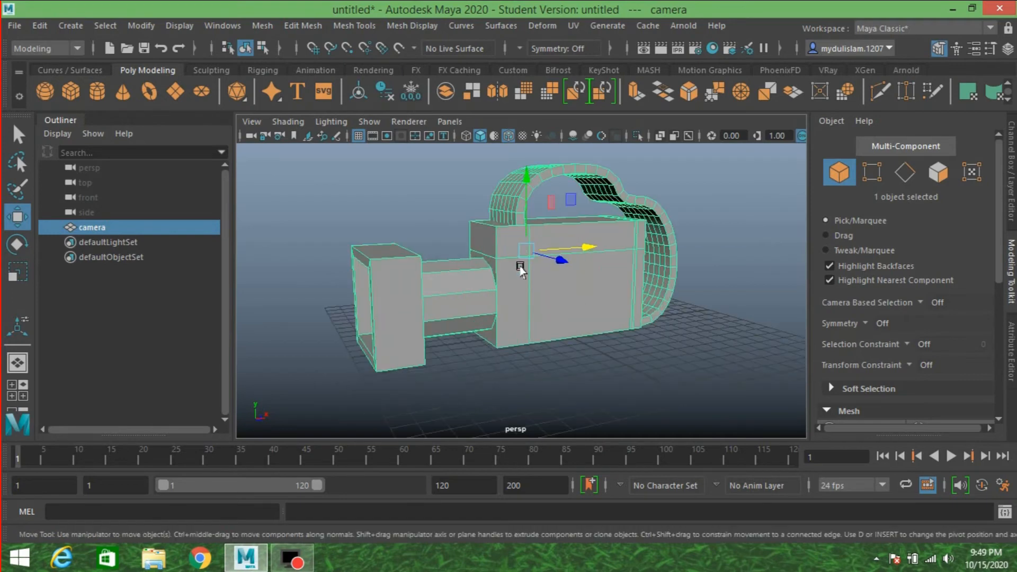
# - Assign a new Lambert material to the camera model and show the lambert2 attributes
pyautogui.rightClick(524, 267)
pyautogui.click(560, 528)
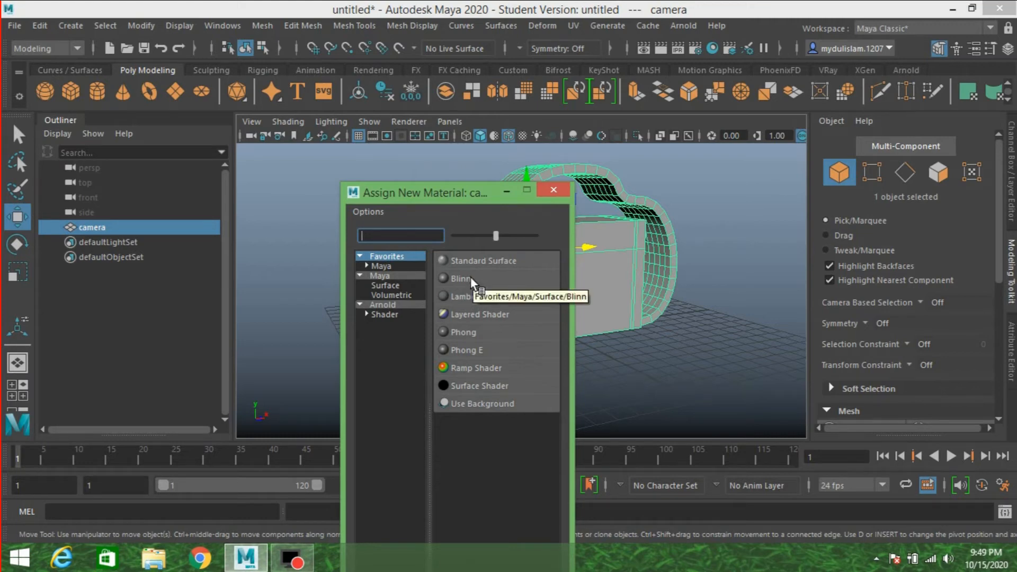
pyautogui.click(459, 298)
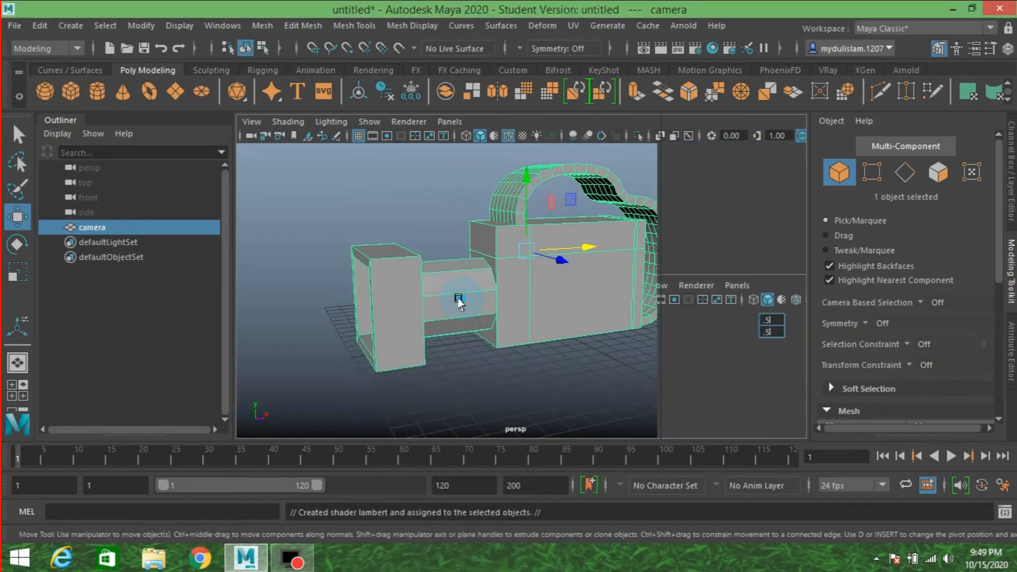
pyautogui.click(797, 148)
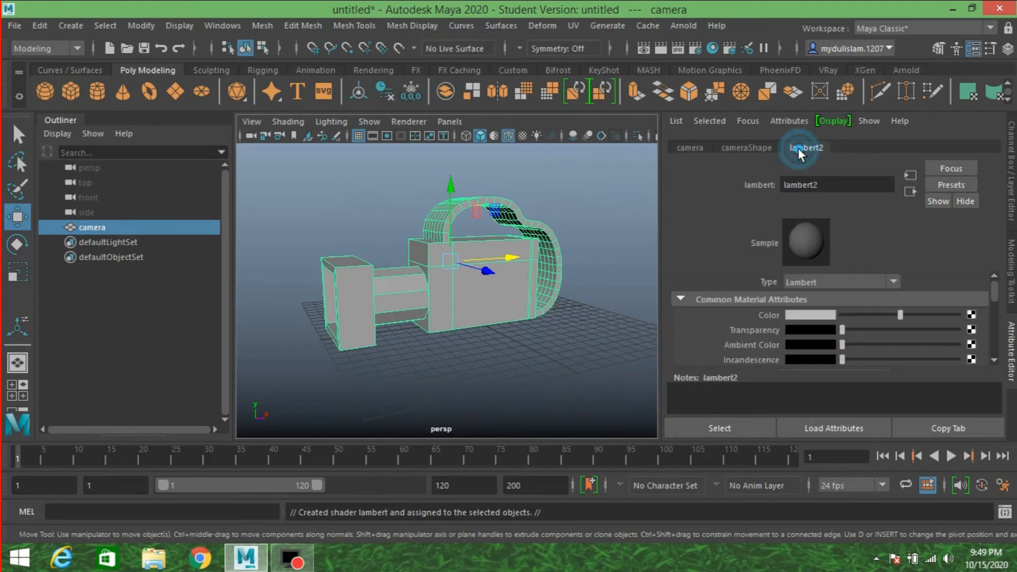
# - Set the lambert2 color to dark teal with hue 170.76, saturation 0.872 and value 0.140, and reselect the camera model
pyautogui.click(815, 315)
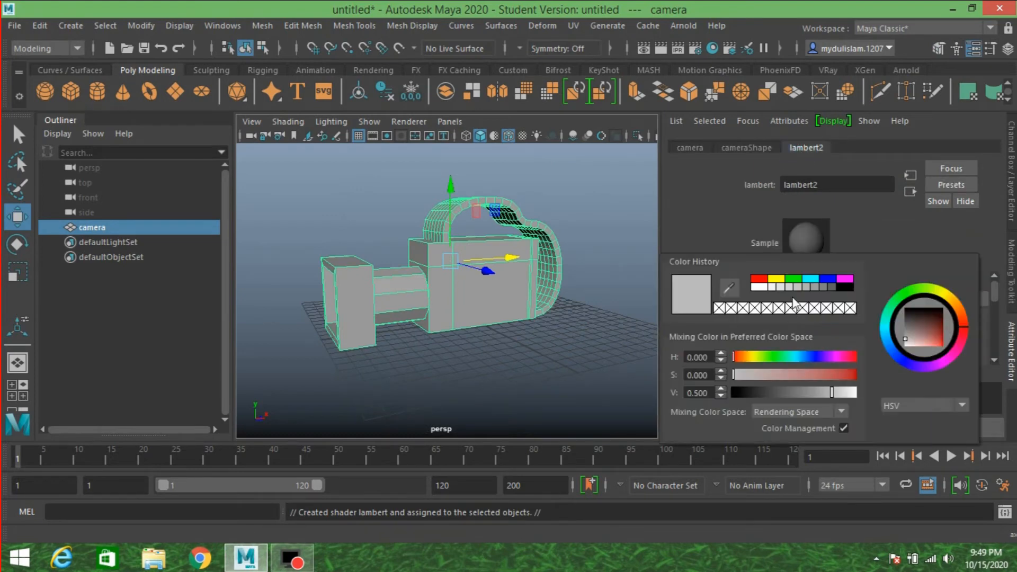
pyautogui.moveTo(758, 357); pyautogui.dragTo(764, 357)
pyautogui.click(827, 371)
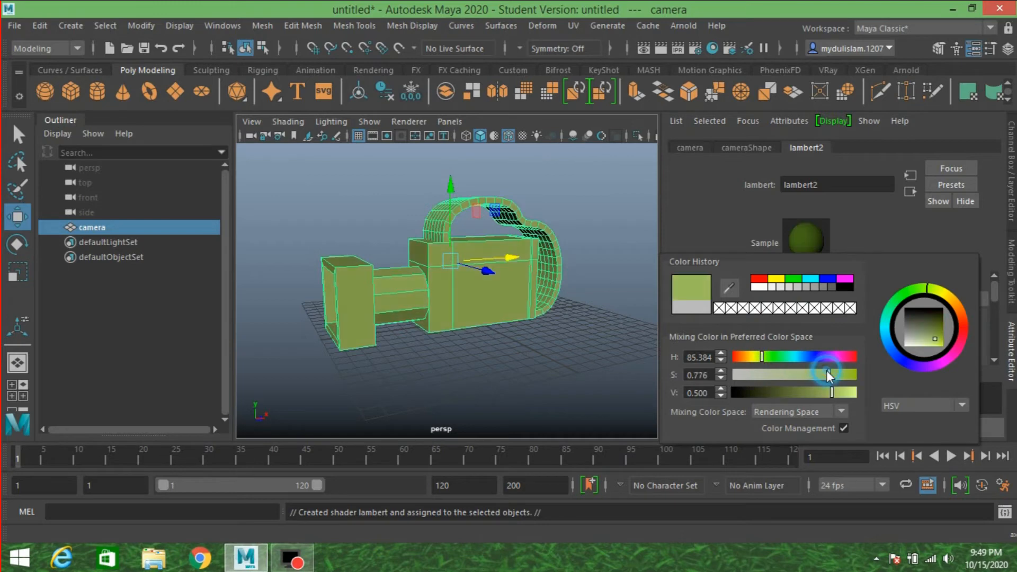
pyautogui.moveTo(827, 371); pyautogui.dragTo(840, 374)
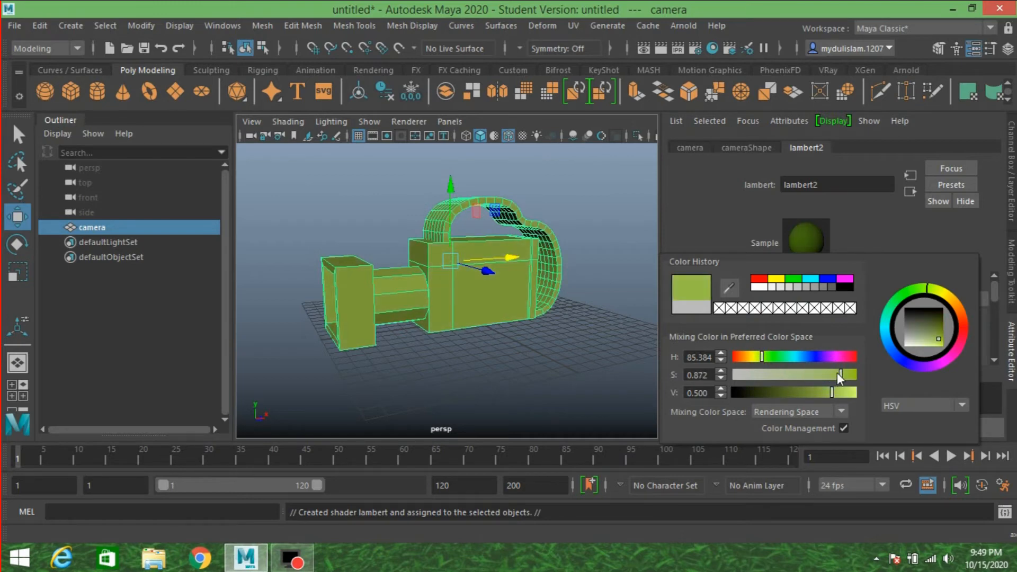
pyautogui.click(796, 357)
pyautogui.click(792, 357)
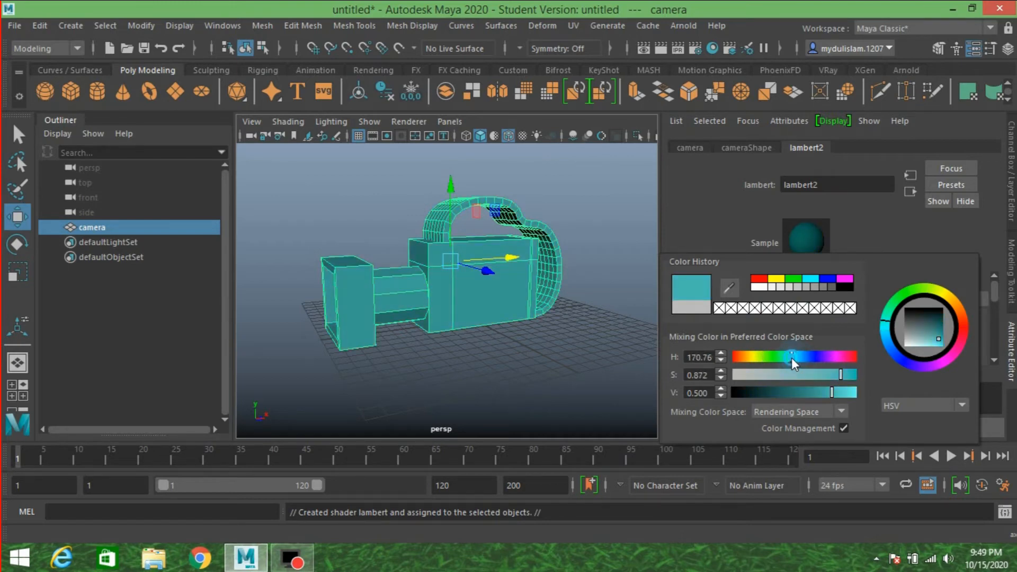
pyautogui.moveTo(828, 391); pyautogui.dragTo(788, 395)
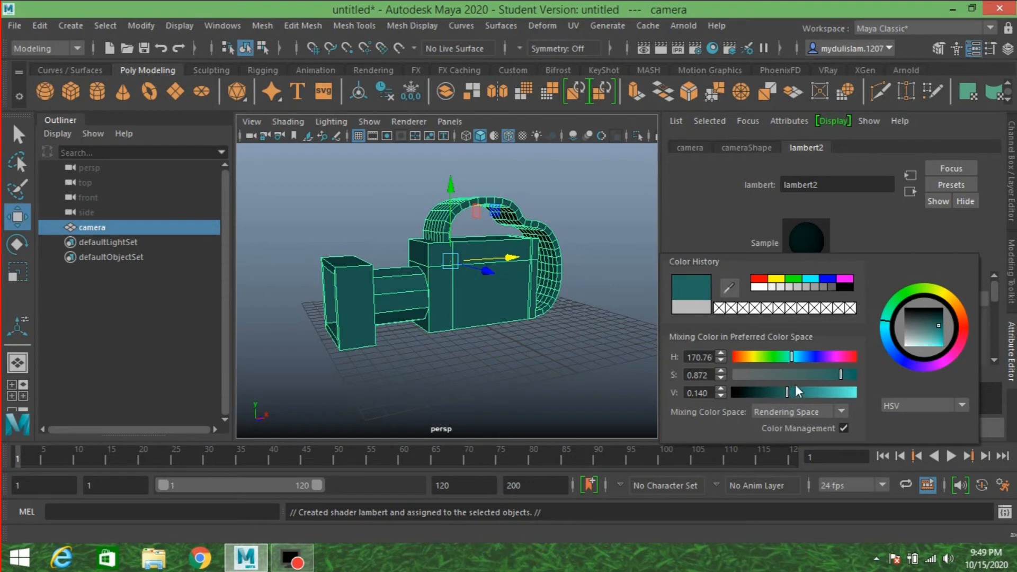
pyautogui.click(1012, 165)
pyautogui.click(718, 256)
pyautogui.click(555, 254)
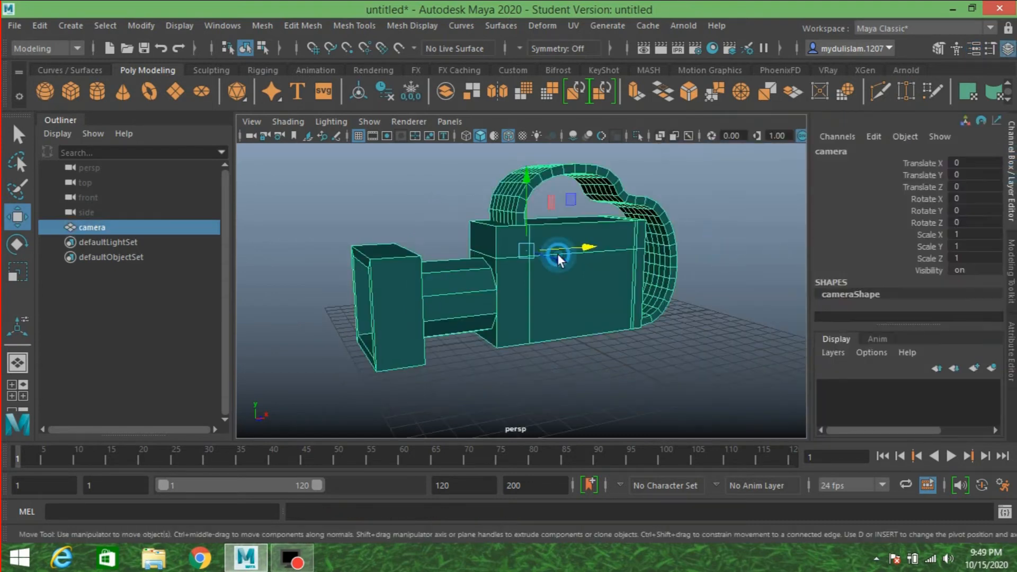
# - Rotate the camera model about 40.6 degrees around X, try further X rotation and undo it
pyautogui.scroll(-2, 556, 254)
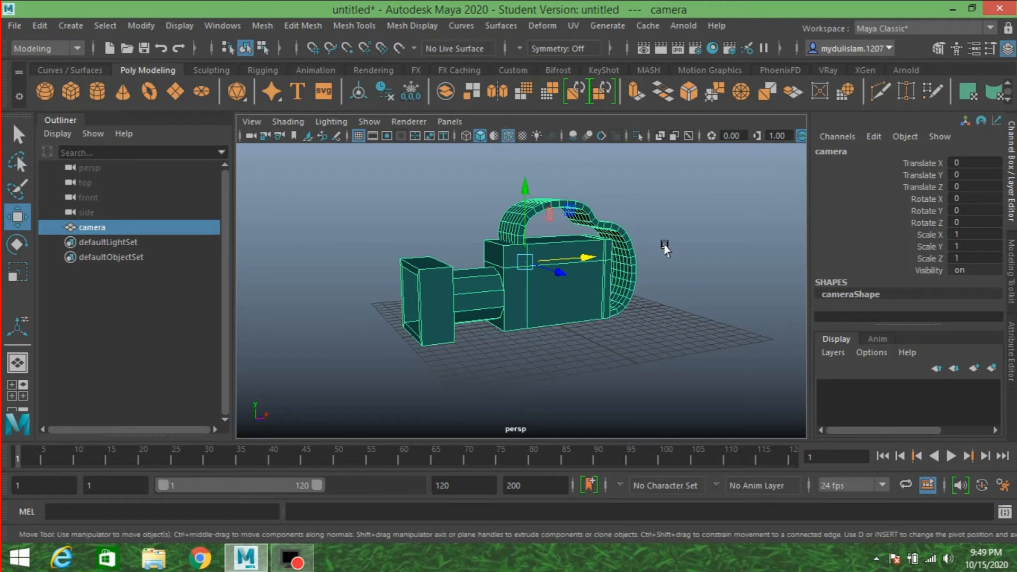
pyautogui.keyDown('alt'); pyautogui.moveTo(675, 245); pyautogui.dragTo(592, 250); pyautogui.keyUp('alt')
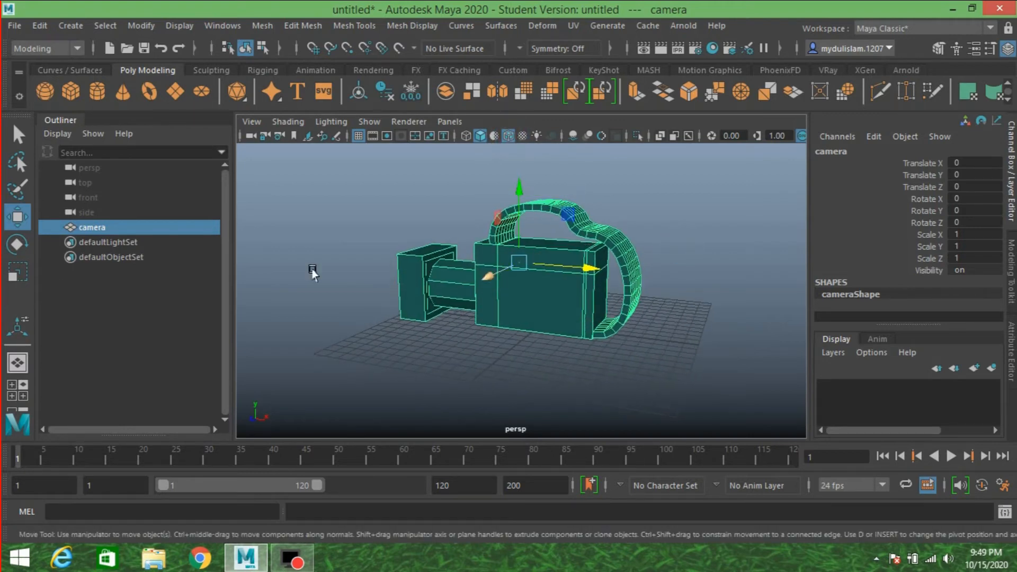
pyautogui.click(22, 250)
pyautogui.moveTo(371, 278)
pyautogui.keyDown('alt'); pyautogui.mouseDown()
pyautogui.moveTo(345, 282)
pyautogui.moveTo(421, 278)
pyautogui.moveTo(350, 278)
pyautogui.moveTo(412, 279)
pyautogui.moveTo(358, 277)
pyautogui.moveTo(388, 282)
pyautogui.mouseUp(); pyautogui.keyUp('alt')
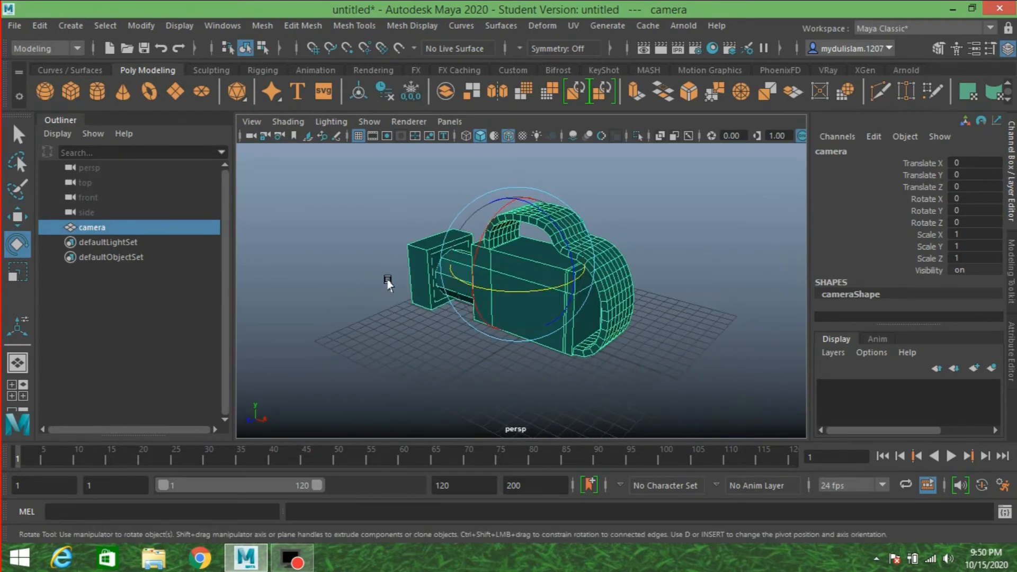
pyautogui.moveTo(479, 233); pyautogui.dragTo(524, 230)
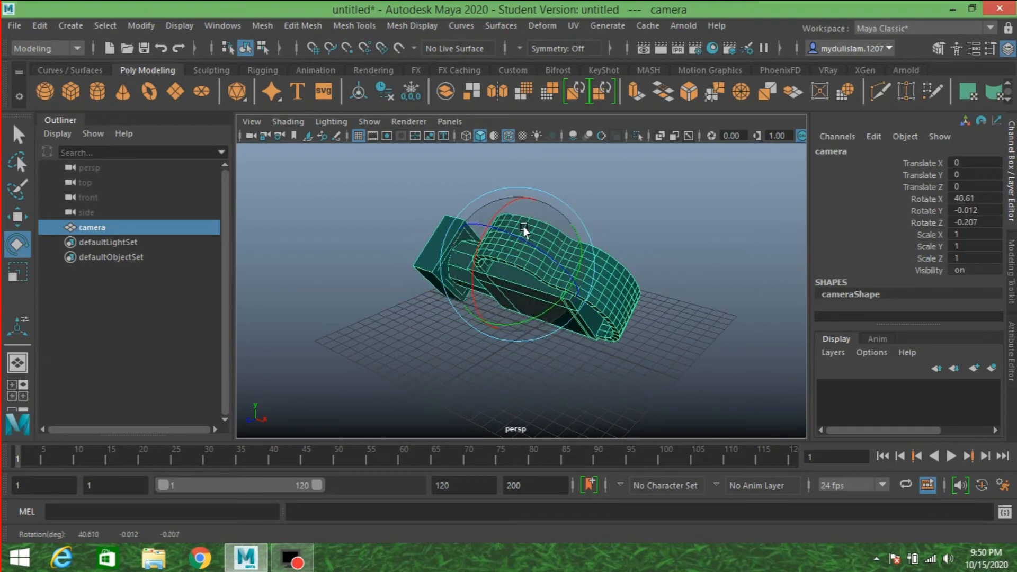
pyautogui.moveTo(470, 254); pyautogui.dragTo(496, 239)
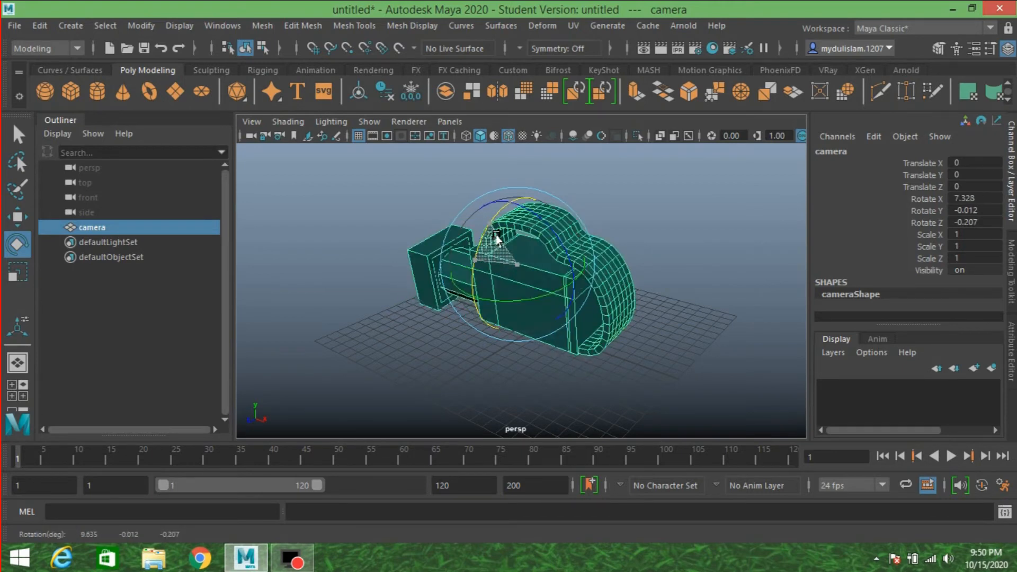
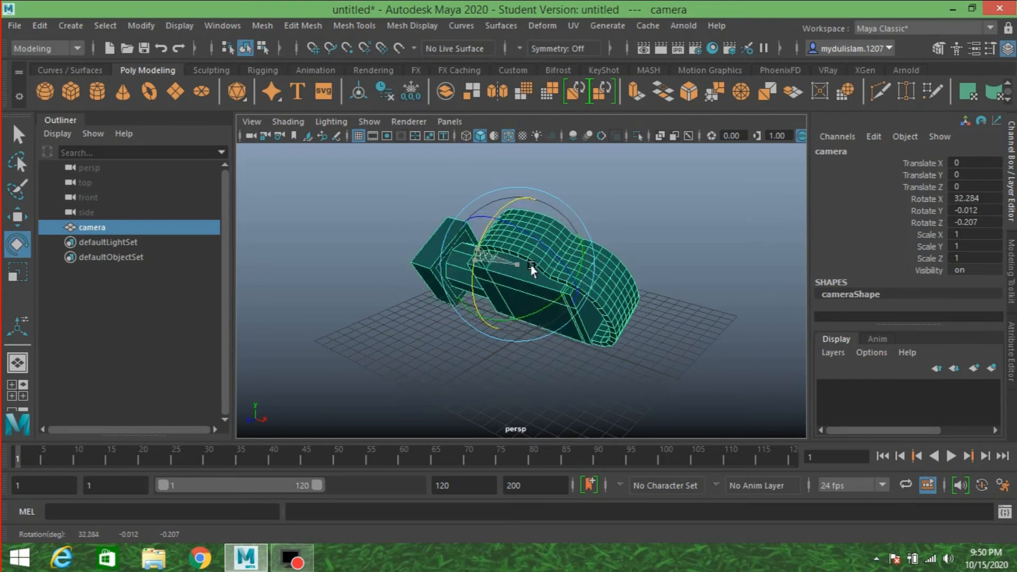
pyautogui.moveTo(532, 266); pyautogui.dragTo(553, 249)
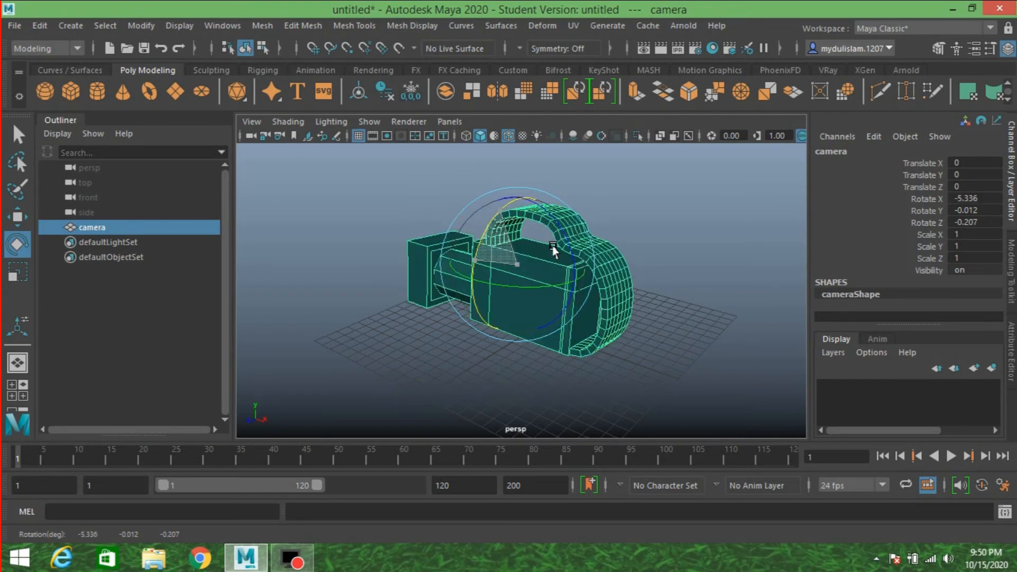
pyautogui.hotkey('ctrl', 'z')
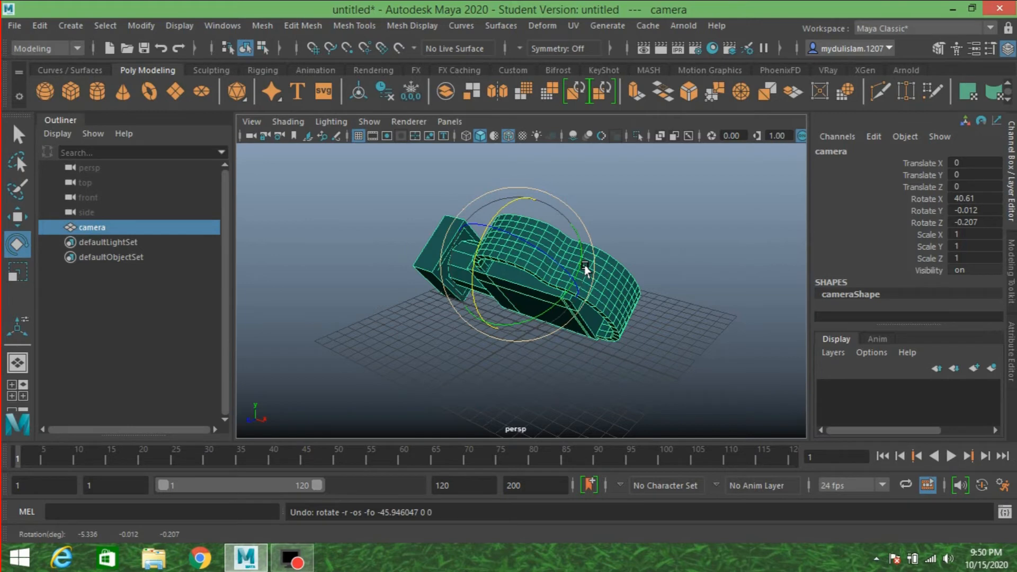
# - Set the camera model's Rotate X to 0 and freeze its transformations
pyautogui.doubleClick(968, 199)
pyautogui.press('Return')
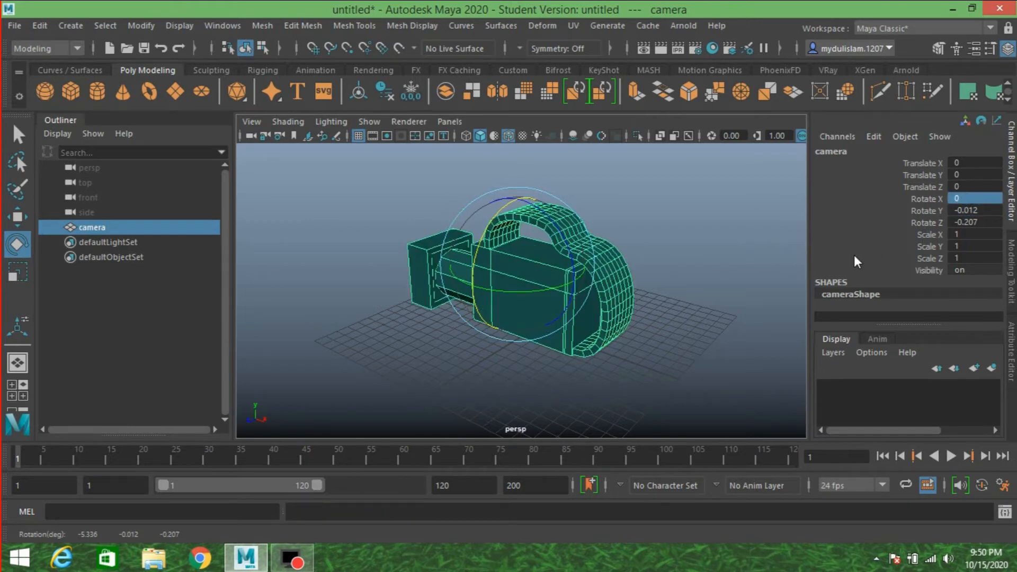
pyautogui.click(141, 25)
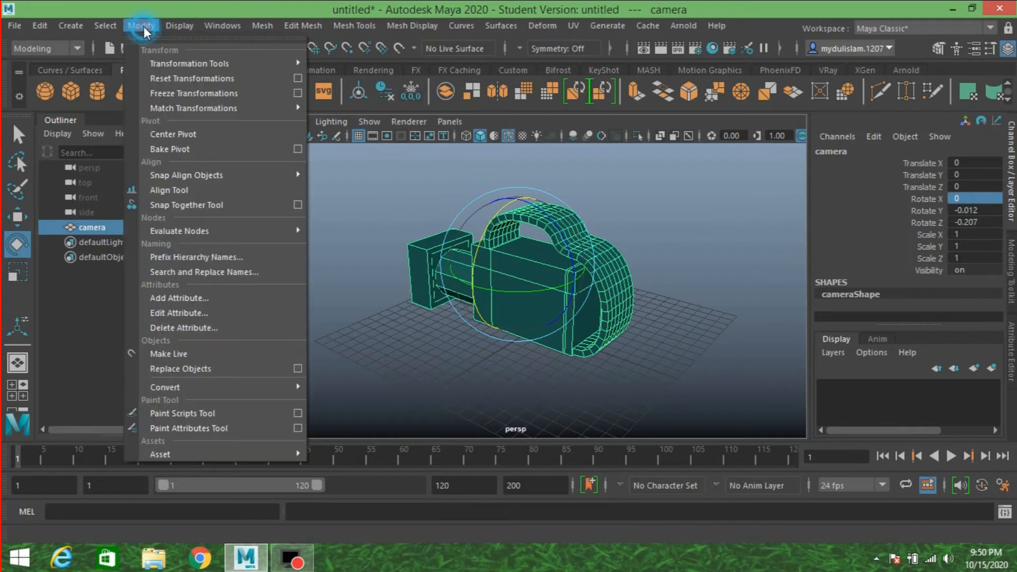
pyautogui.click(183, 94)
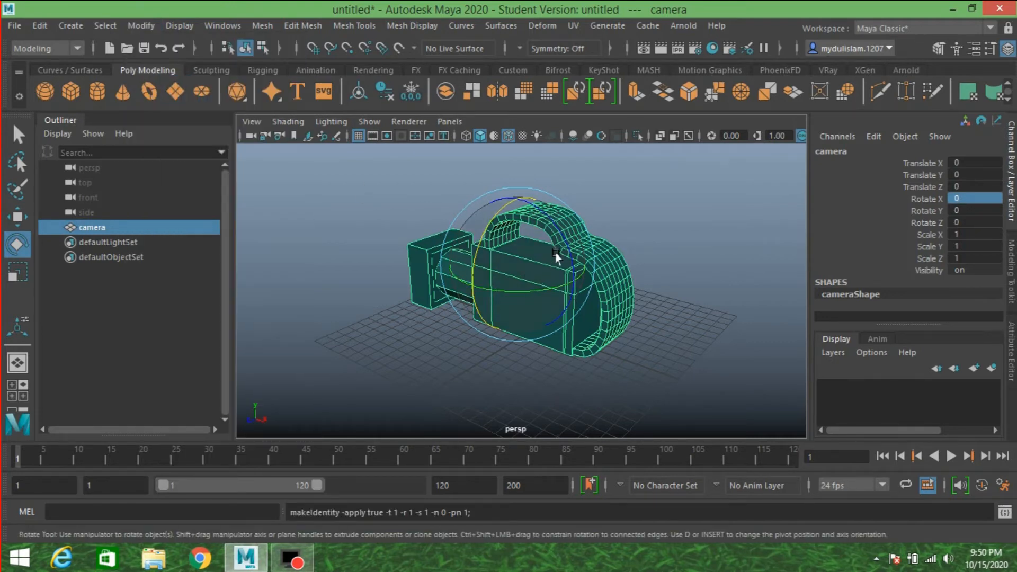
# - Test rotating the camera model around its X, Z and Y axes, and reset all three rotation values to 0
pyautogui.moveTo(617, 319)
pyautogui.keyDown('alt'); pyautogui.mouseDown()
pyautogui.moveTo(626, 314)
pyautogui.moveTo(609, 318)
pyautogui.mouseUp(); pyautogui.keyUp('alt')
pyautogui.keyDown('alt'); pyautogui.moveTo(563, 272); pyautogui.dragTo(518, 289); pyautogui.keyUp('alt')
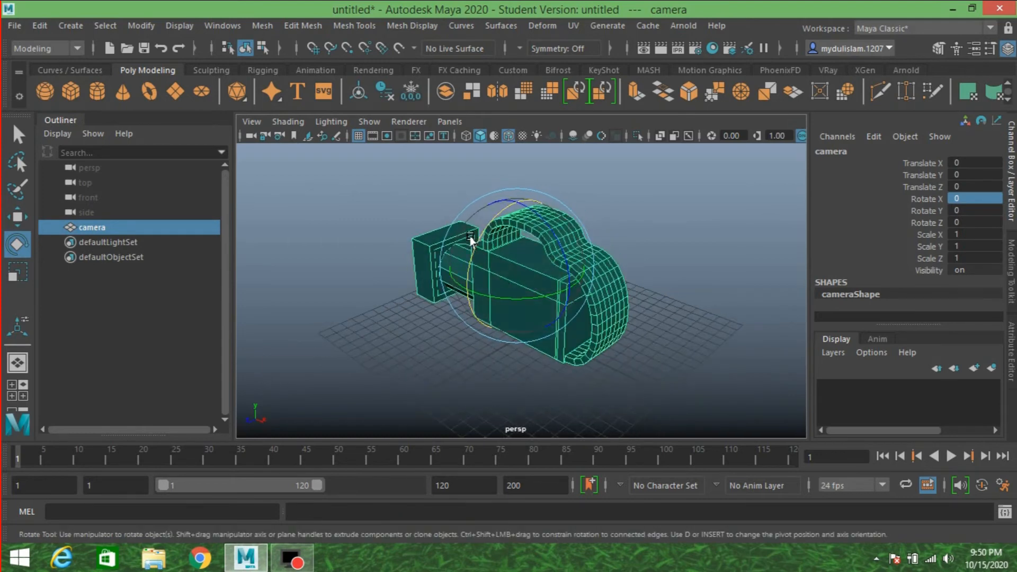
pyautogui.moveTo(470, 237); pyautogui.dragTo(462, 248)
pyautogui.hotkey('ctrl', 'z')
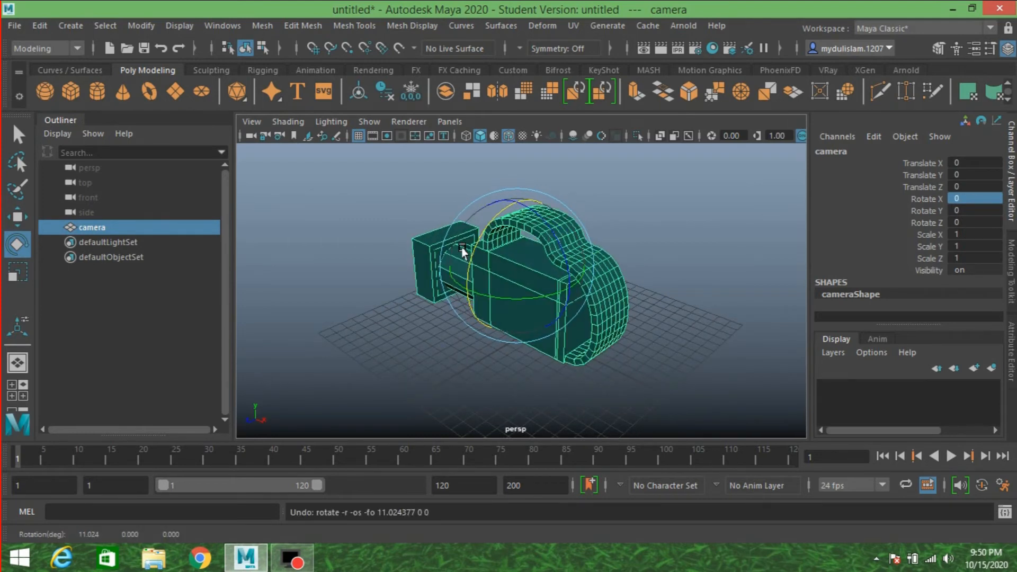
pyautogui.moveTo(564, 232)
pyautogui.mouseDown()
pyautogui.moveTo(551, 246)
pyautogui.moveTo(541, 226)
pyautogui.moveTo(544, 237)
pyautogui.mouseUp()
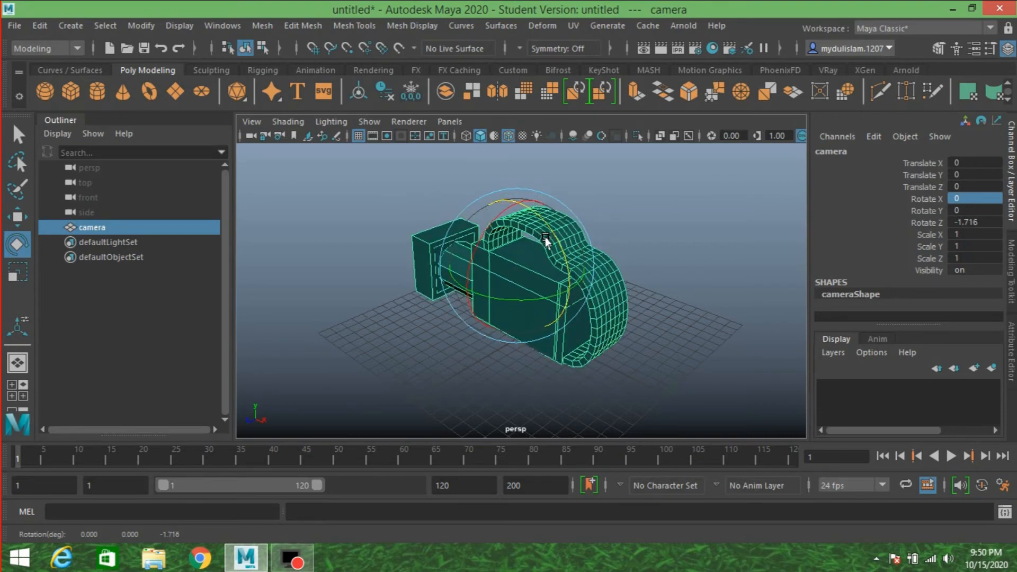
pyautogui.moveTo(540, 299)
pyautogui.mouseDown()
pyautogui.moveTo(499, 298)
pyautogui.moveTo(532, 289)
pyautogui.moveTo(551, 307)
pyautogui.mouseUp()
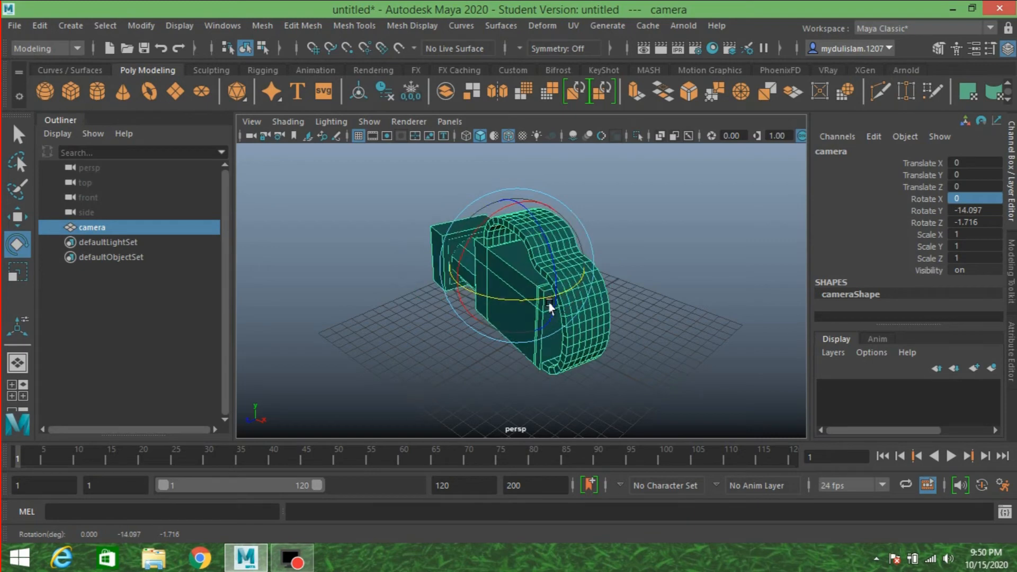
pyautogui.moveTo(961, 197); pyautogui.dragTo(966, 223)
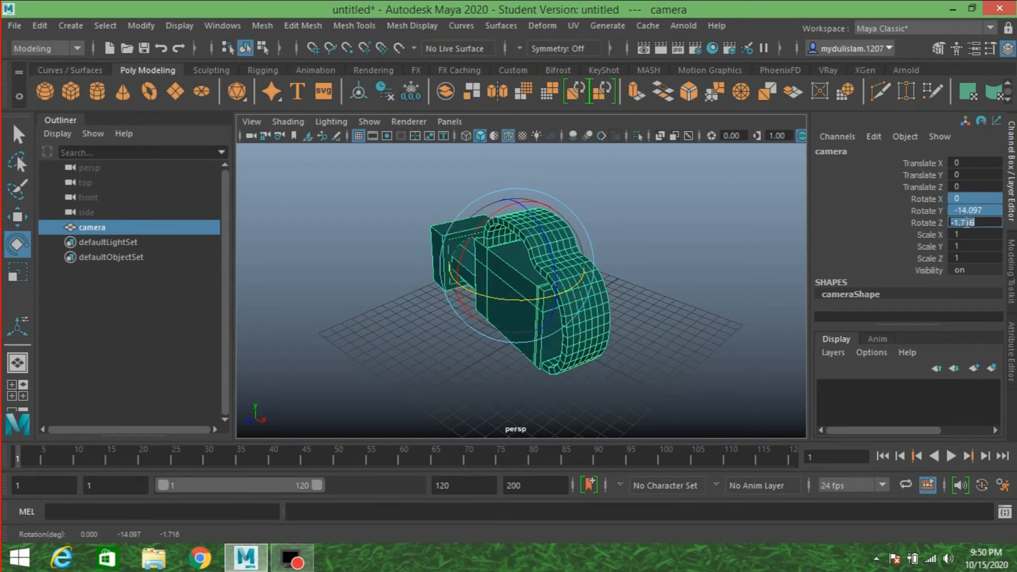
pyautogui.press('Return')
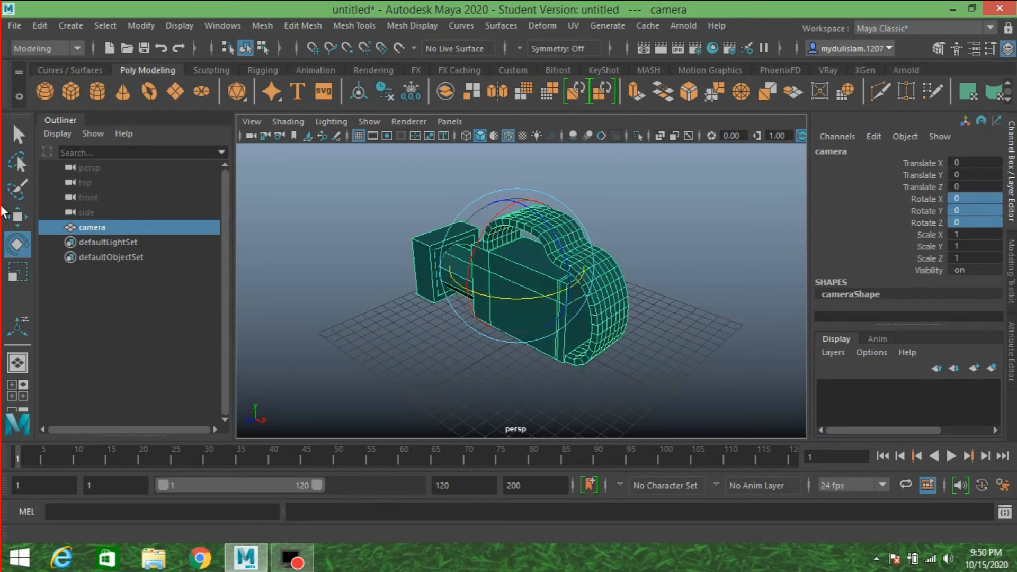
# - Move the camera model to about -0.16 in X and 2.79 in Z with the Move tool
pyautogui.press('w')
pyautogui.keyDown('alt'); pyautogui.moveTo(364, 288); pyautogui.dragTo(424, 296); pyautogui.keyUp('alt')
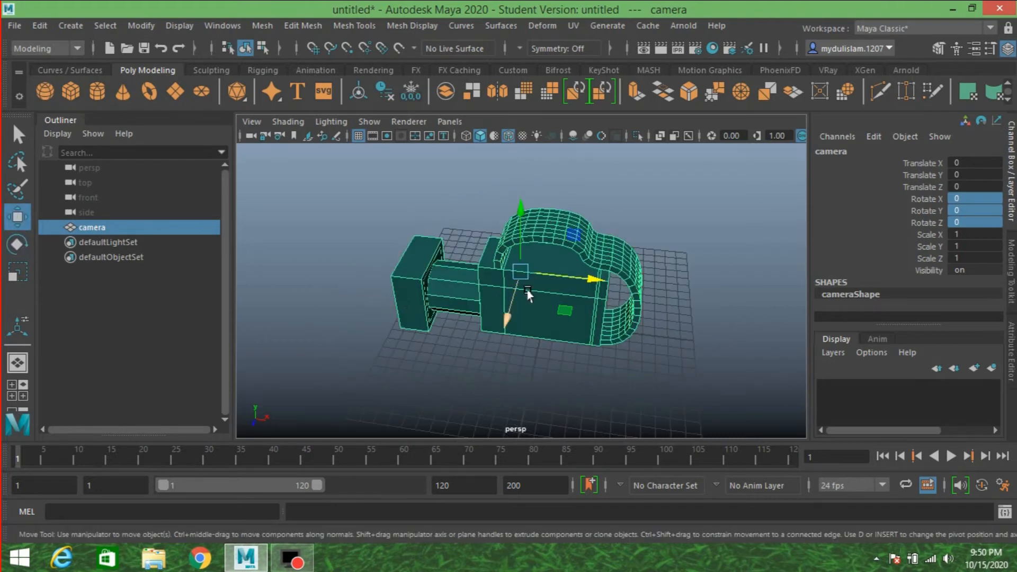
pyautogui.moveTo(595, 279); pyautogui.dragTo(579, 386)
pyautogui.keyDown('alt'); pyautogui.moveTo(647, 367); pyautogui.dragTo(428, 325); pyautogui.keyUp('alt')
pyautogui.keyDown('alt'); pyautogui.click(449, 326); pyautogui.keyUp('alt')
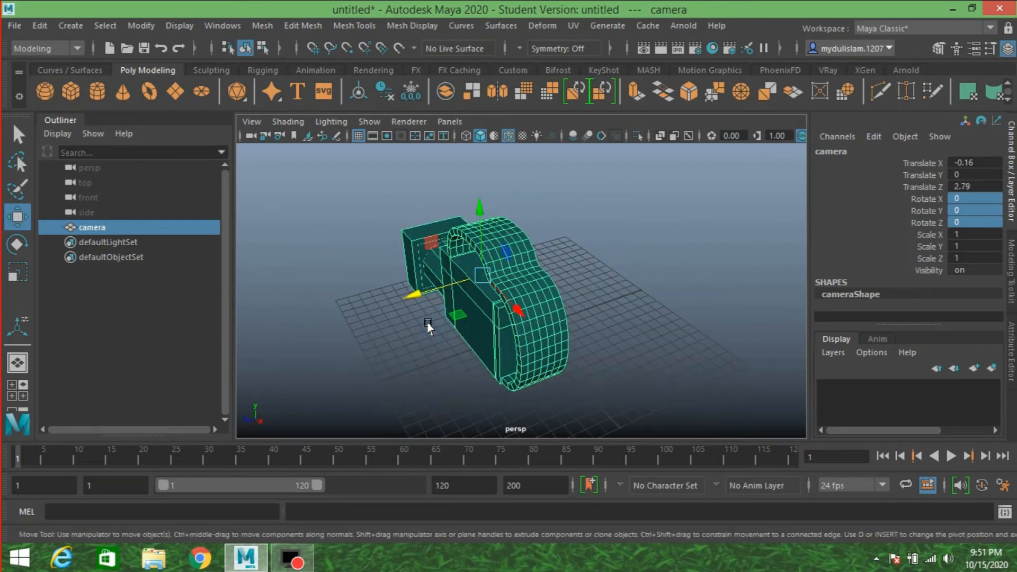
# - Undo the camera model's Z move and freeze its transformations
pyautogui.hotkey('ctrl', 'z')
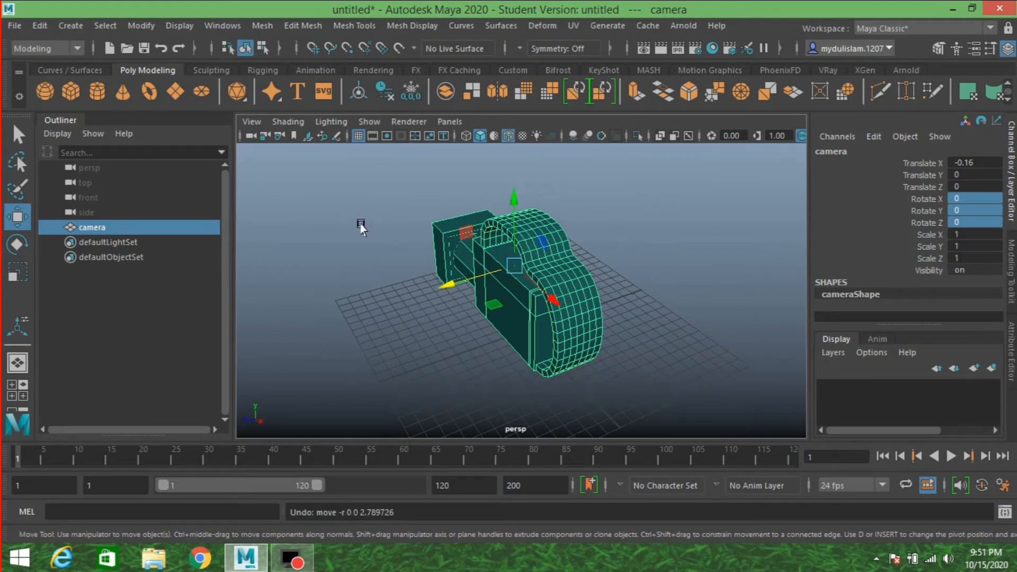
pyautogui.click(141, 26)
pyautogui.click(186, 94)
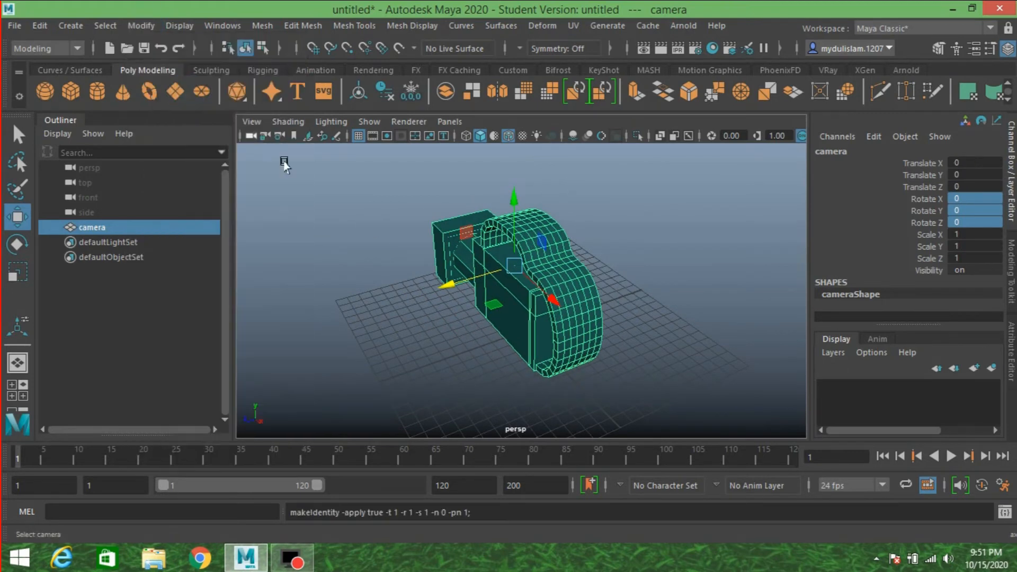
# - Create a NURBS circle at the origin around the camera model's base and scale it uniformly to about 7.49
pyautogui.keyDown('alt'); pyautogui.moveTo(378, 253); pyautogui.dragTo(466, 228); pyautogui.keyUp('alt')
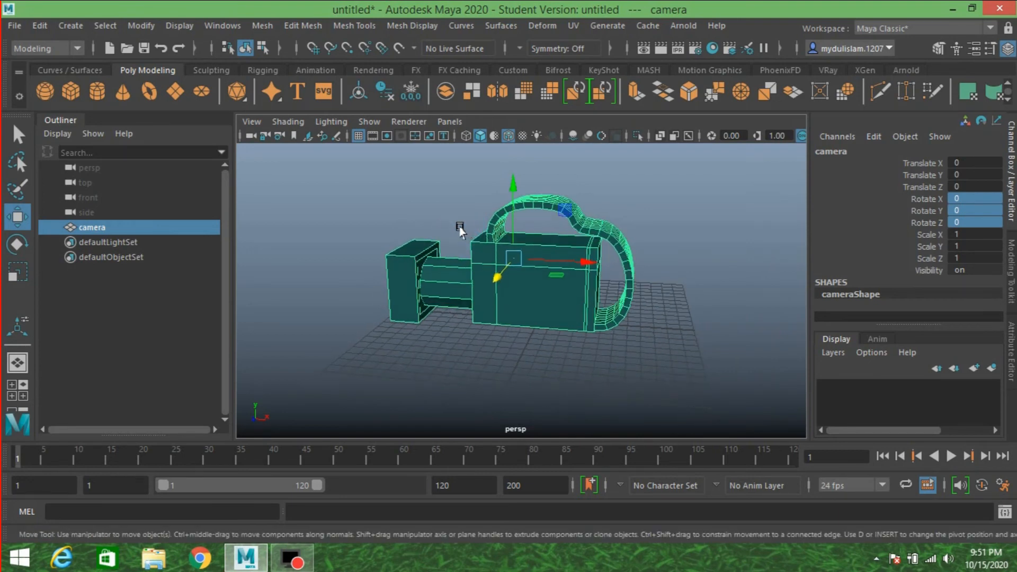
pyautogui.click(72, 68)
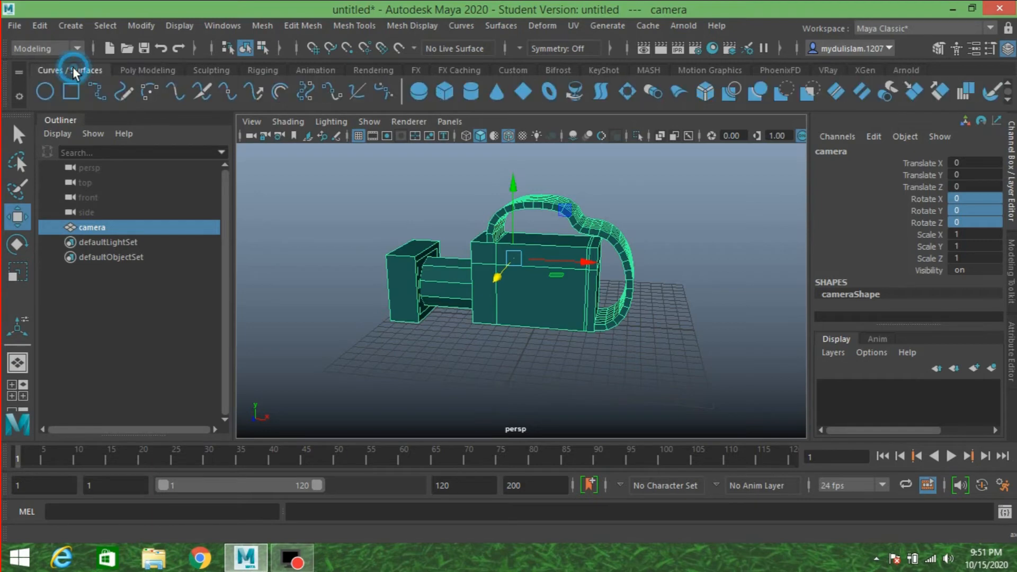
pyautogui.click(39, 92)
pyautogui.keyDown('alt'); pyautogui.moveTo(392, 212); pyautogui.dragTo(427, 221); pyautogui.keyUp('alt')
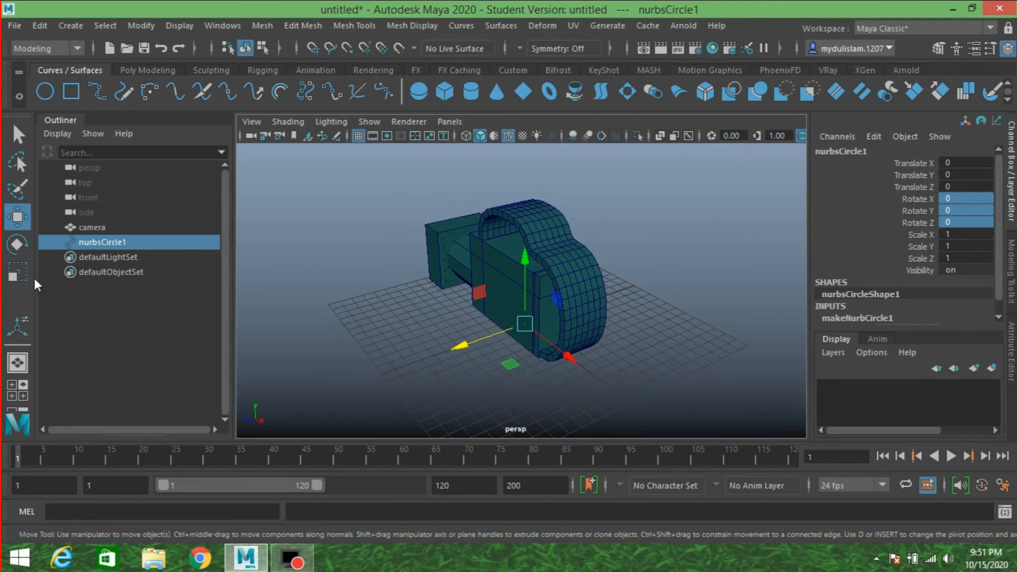
pyautogui.click(18, 272)
pyautogui.moveTo(524, 324); pyautogui.dragTo(538, 347)
pyautogui.click(645, 368)
pyautogui.click(544, 378)
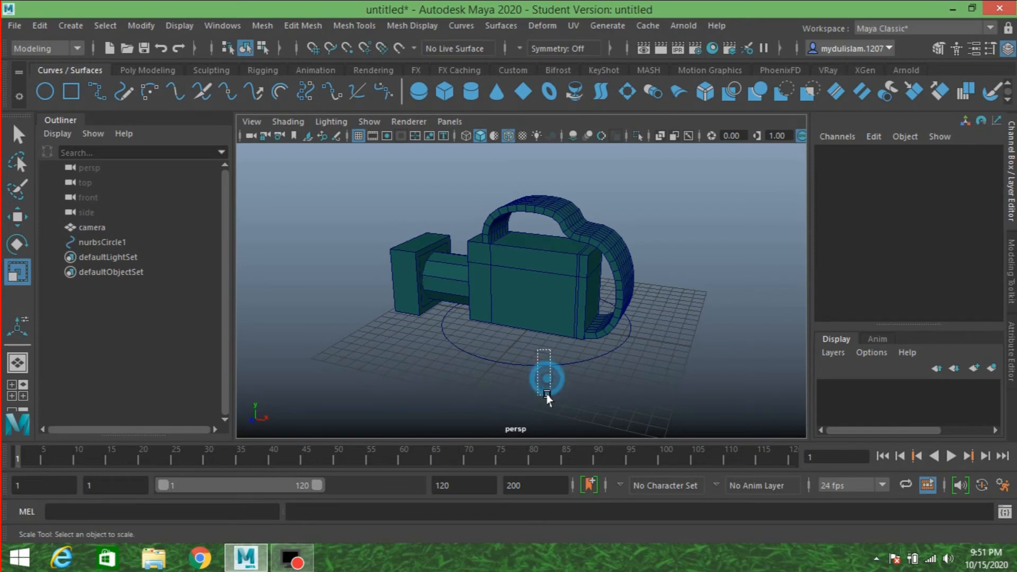
# - Rename the NURBS circle as track
pyautogui.doubleClick(88, 241)
pyautogui.write('tra')
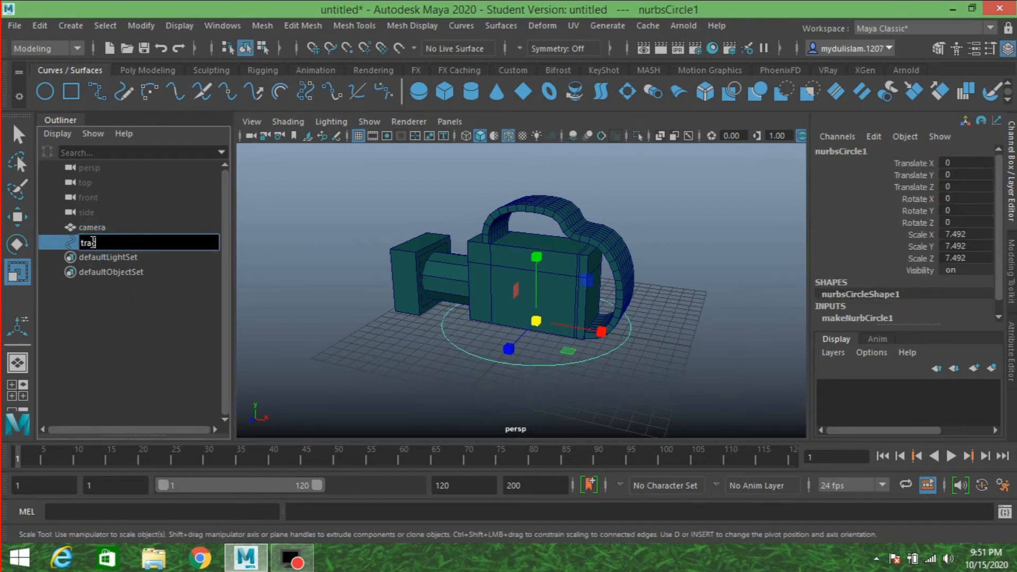
pyautogui.write('ck')
pyautogui.press('Return')
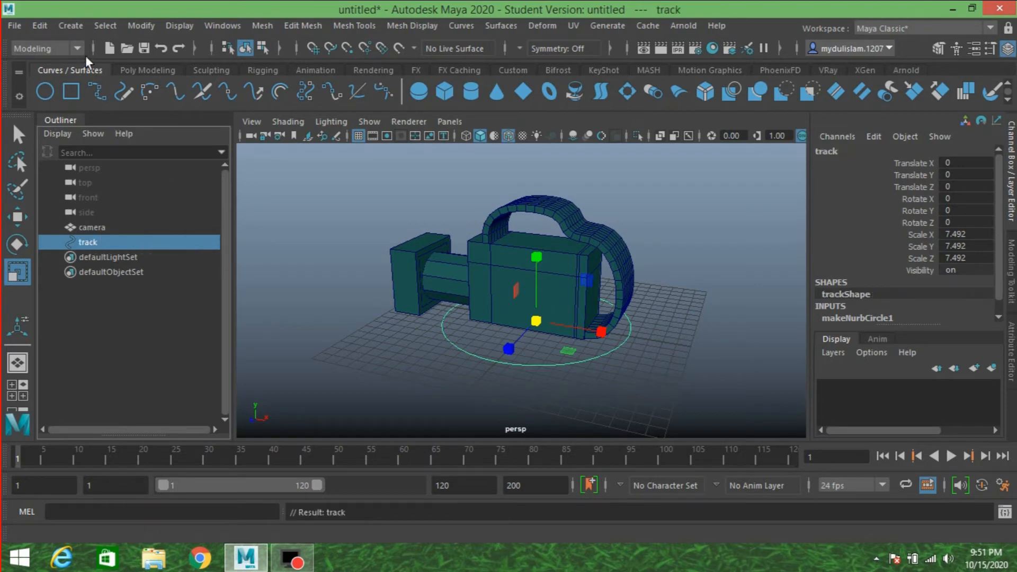
pyautogui.click(75, 28)
pyautogui.moveTo(155, 139)
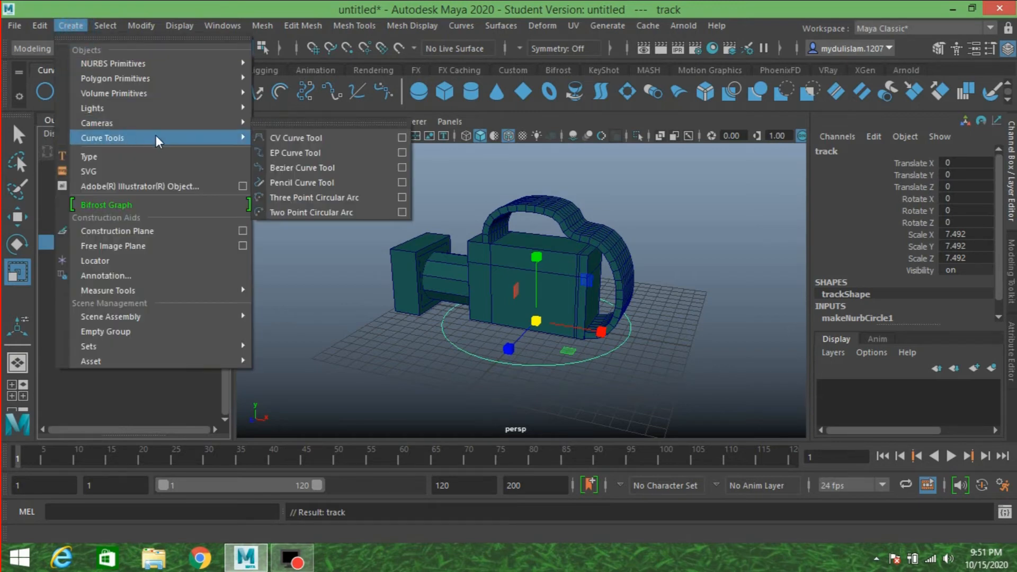
pyautogui.click(274, 136)
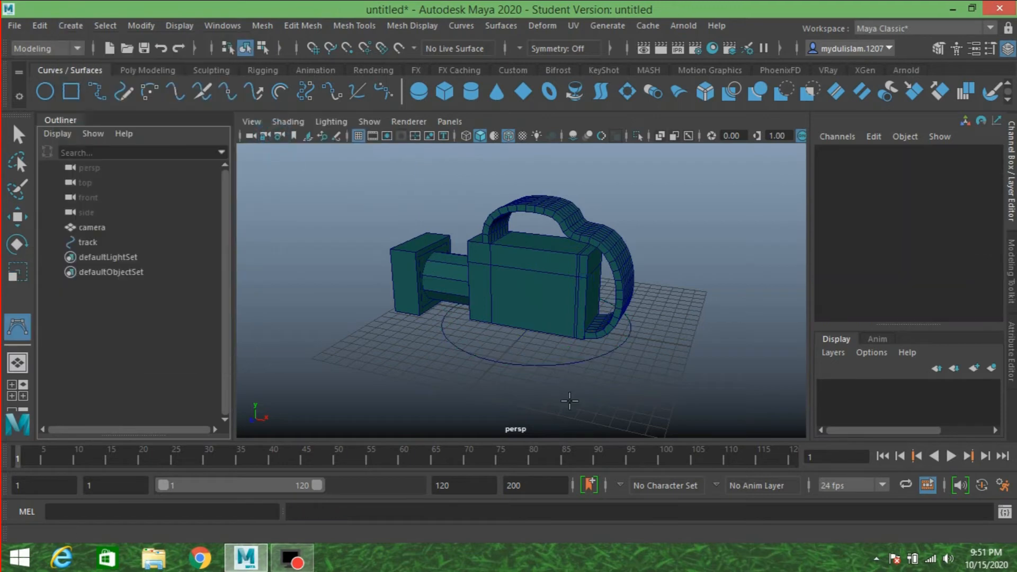
pyautogui.keyDown('alt'); pyautogui.moveTo(632, 378); pyautogui.dragTo(521, 398); pyautogui.keyUp('alt')
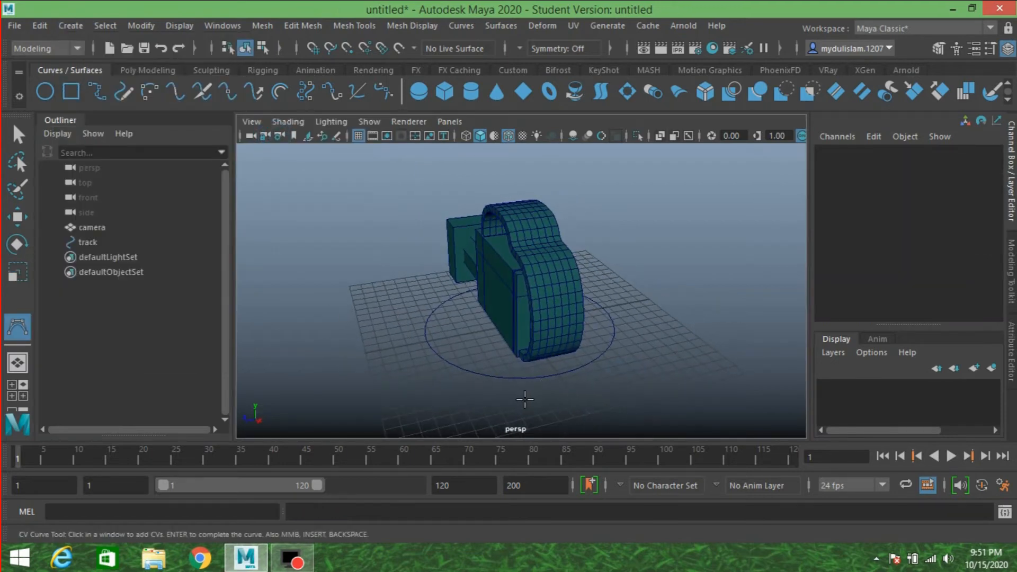
pyautogui.click(525, 401)
pyautogui.click(583, 410)
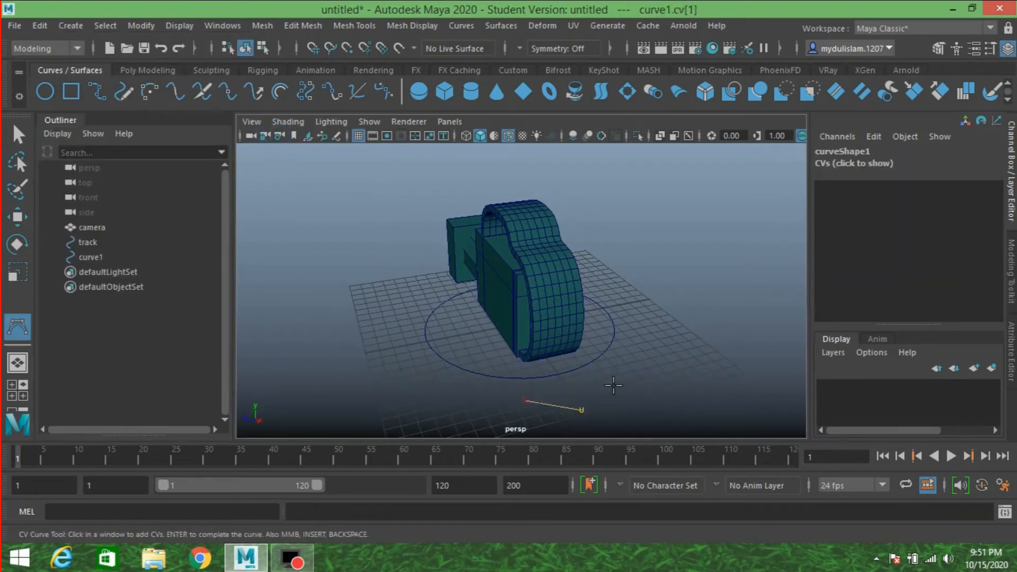
pyautogui.click(608, 376)
pyautogui.hotkey('ctrl', 'z')
pyautogui.hotkey('ctrl', 'z')
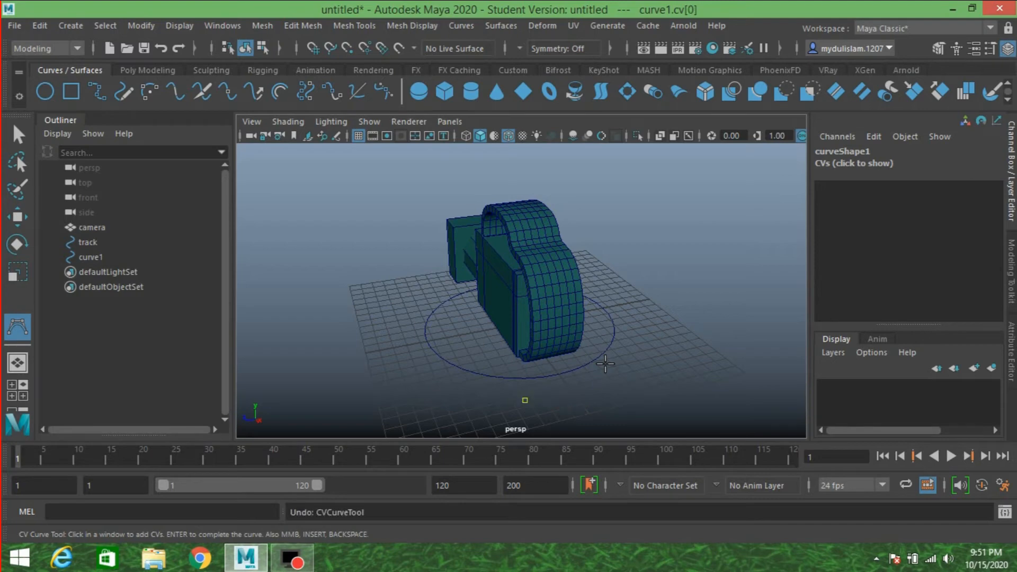
pyautogui.hotkey('ctrl', 'z')
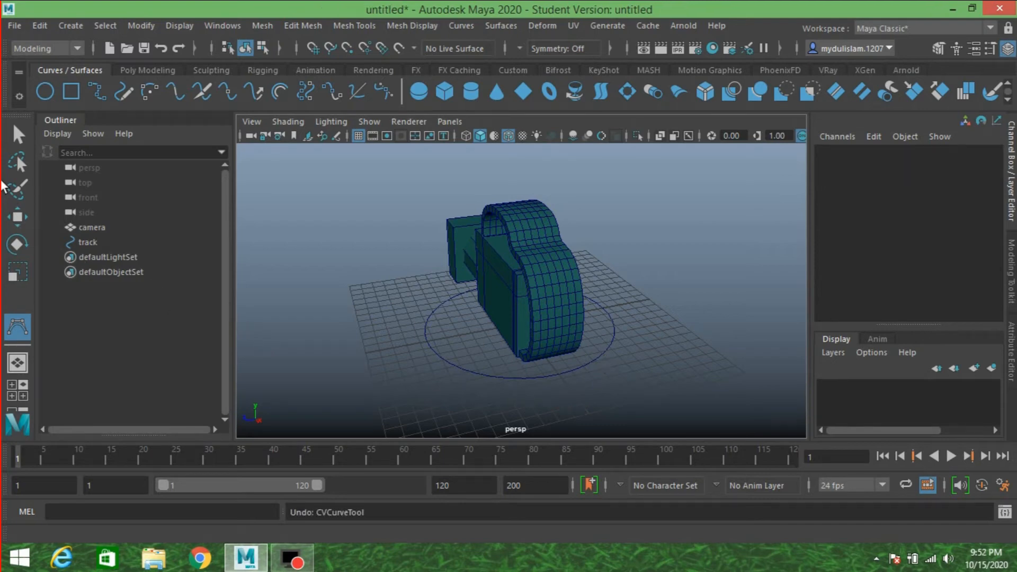
pyautogui.click(18, 136)
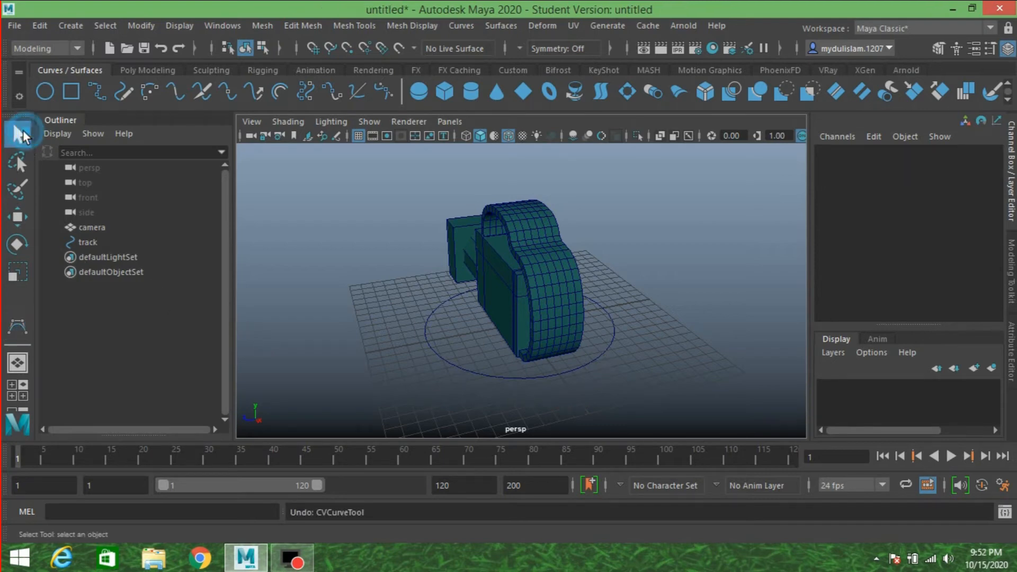
pyautogui.click(94, 94)
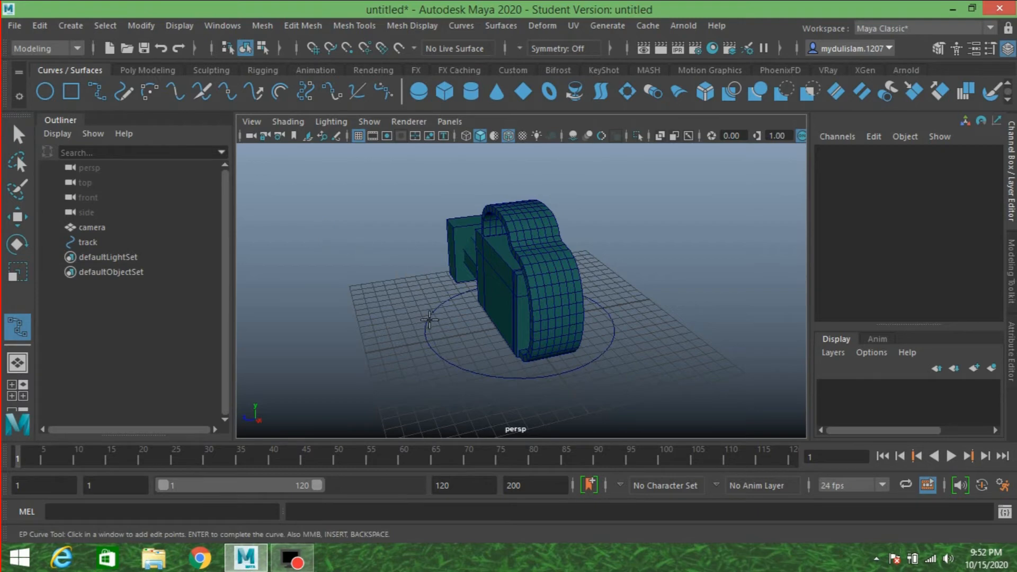
pyautogui.keyDown('alt'); pyautogui.moveTo(428, 321); pyautogui.dragTo(510, 330); pyautogui.keyUp('alt')
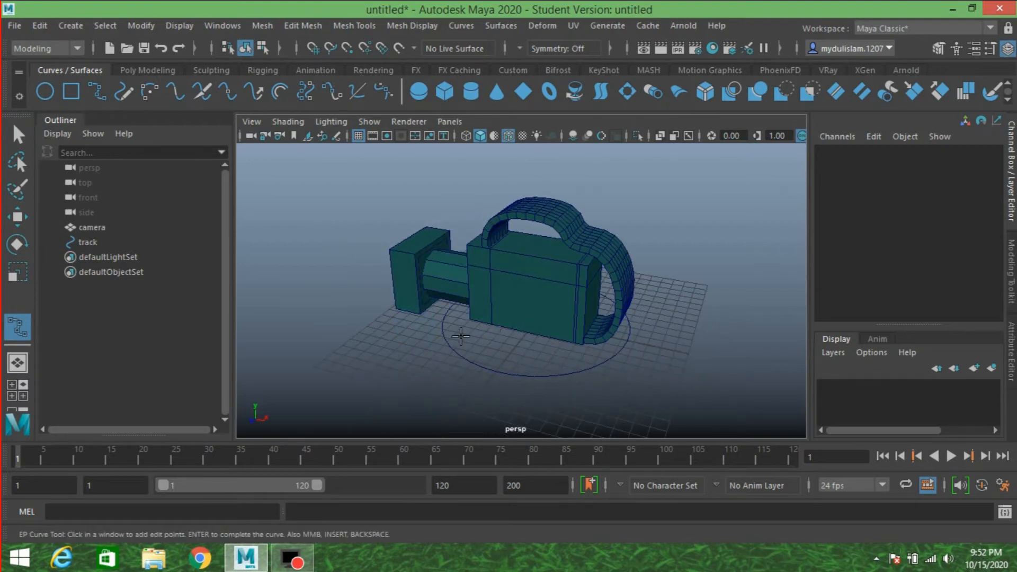
# - Draw a three-point circular arc on the grid behind the camera model, just outside the track circle
pyautogui.click(63, 28)
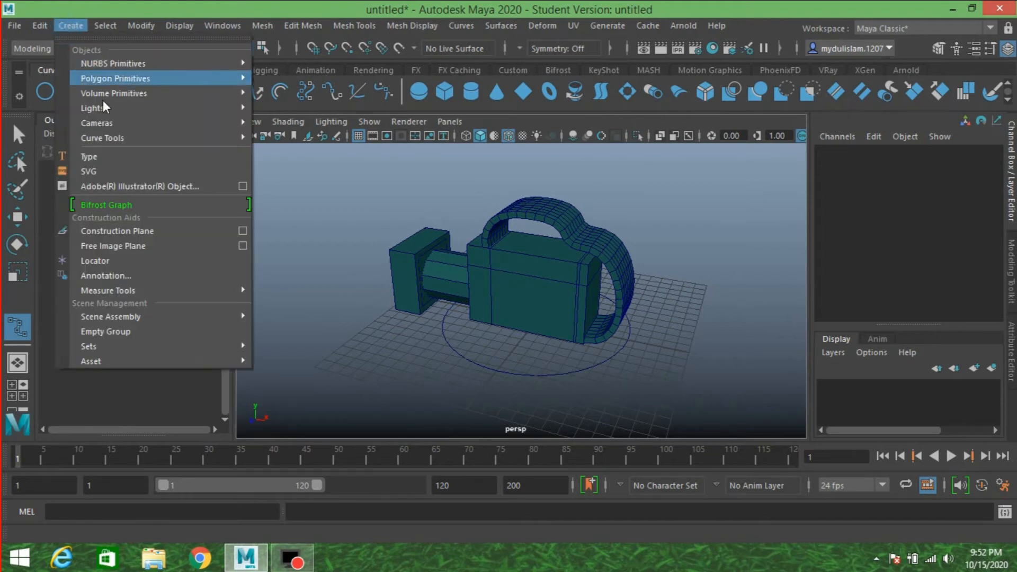
pyautogui.moveTo(212, 142)
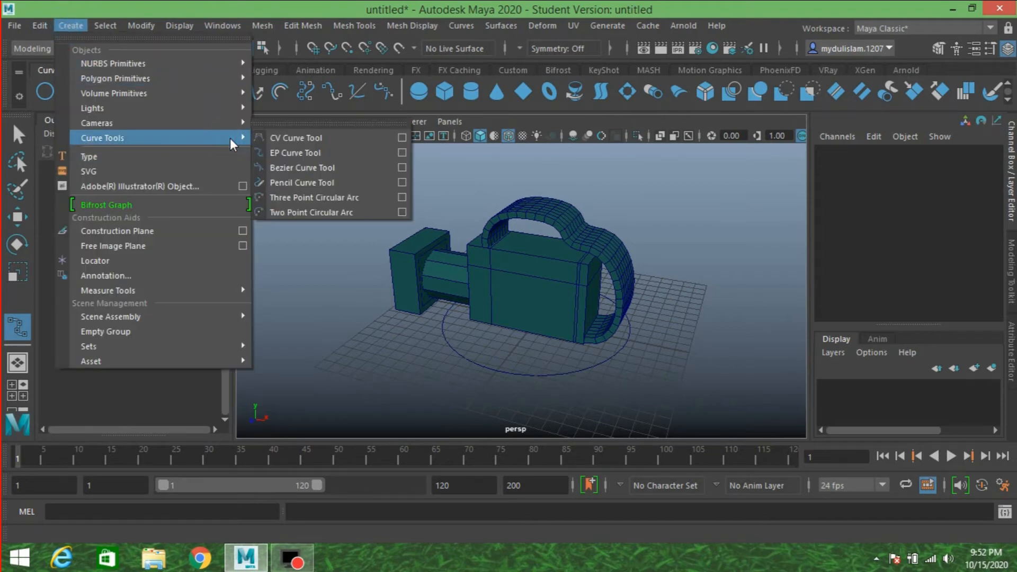
pyautogui.click(325, 199)
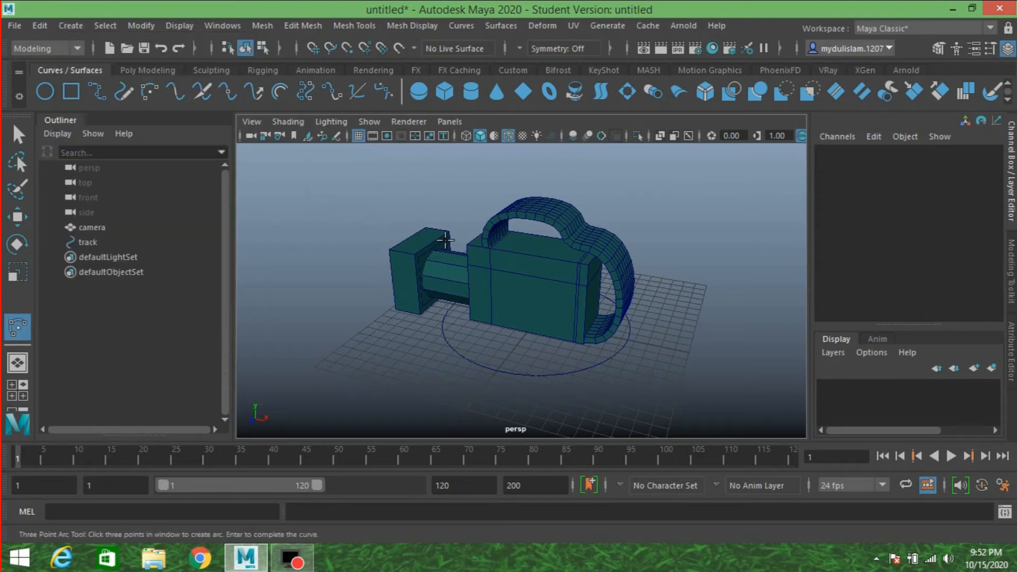
pyautogui.keyDown('alt'); pyautogui.moveTo(442, 237); pyautogui.dragTo(366, 237); pyautogui.keyUp('alt')
pyautogui.keyDown('alt'); pyautogui.moveTo(408, 245); pyautogui.dragTo(395, 224, button='middle'); pyautogui.keyUp('alt')
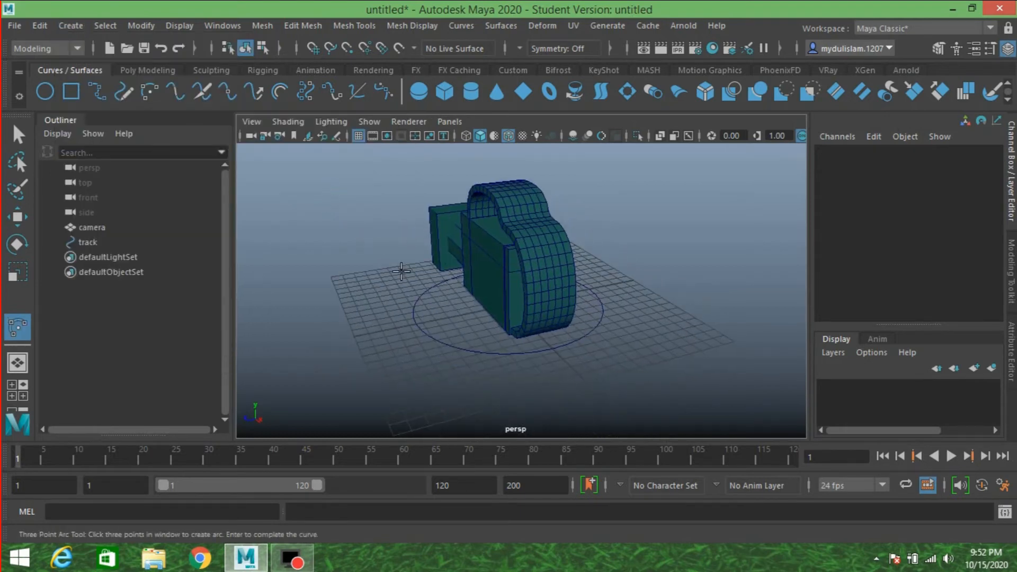
pyautogui.click(483, 372)
pyautogui.click(565, 395)
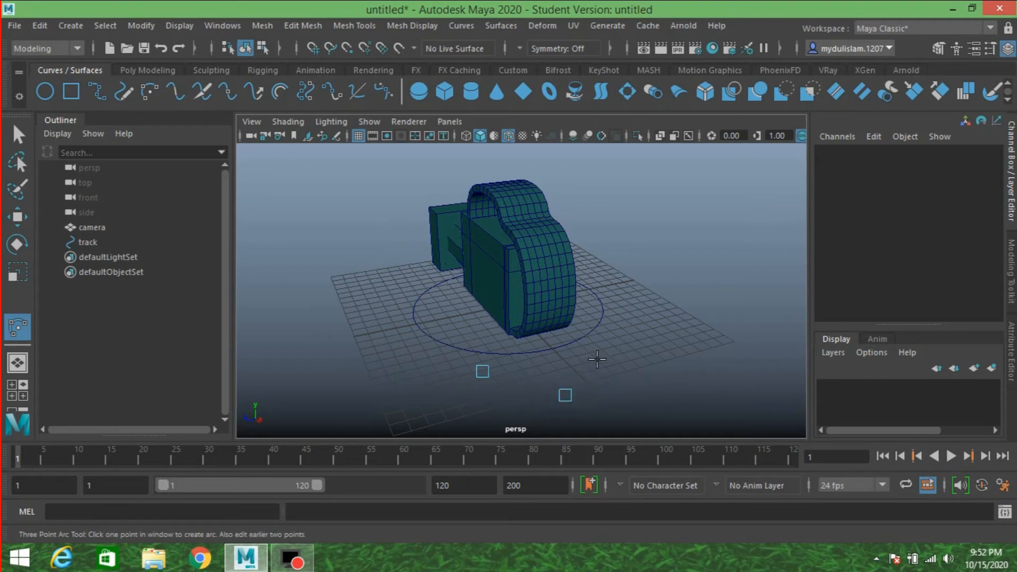
pyautogui.click(597, 333)
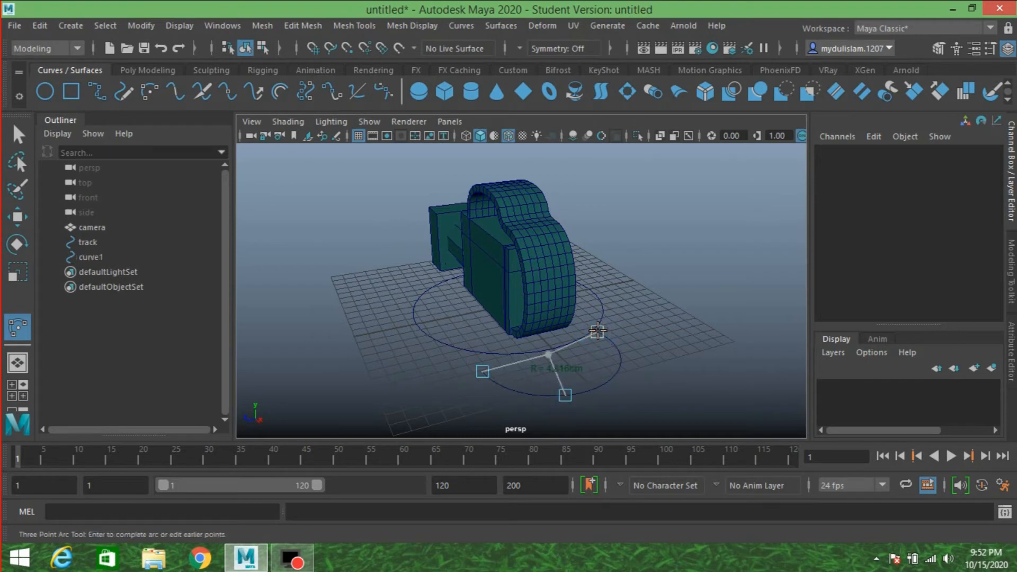
pyautogui.press('Return')
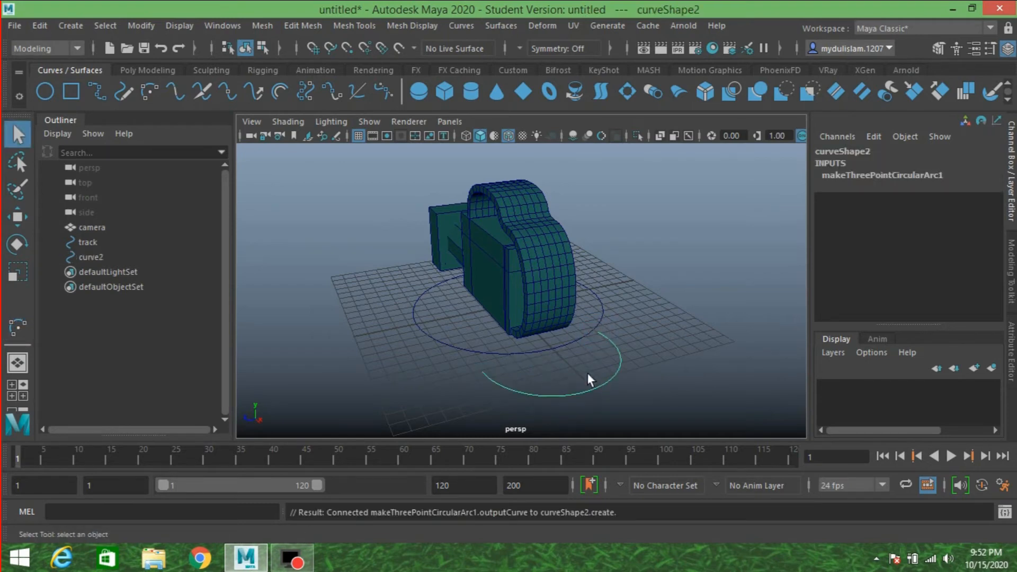
# - Rotate the arc about -13.16 degrees in Y and apply Freeze Transformations to it
pyautogui.keyDown('alt'); pyautogui.moveTo(585, 374); pyautogui.dragTo(657, 375); pyautogui.keyUp('alt')
pyautogui.click(16, 244)
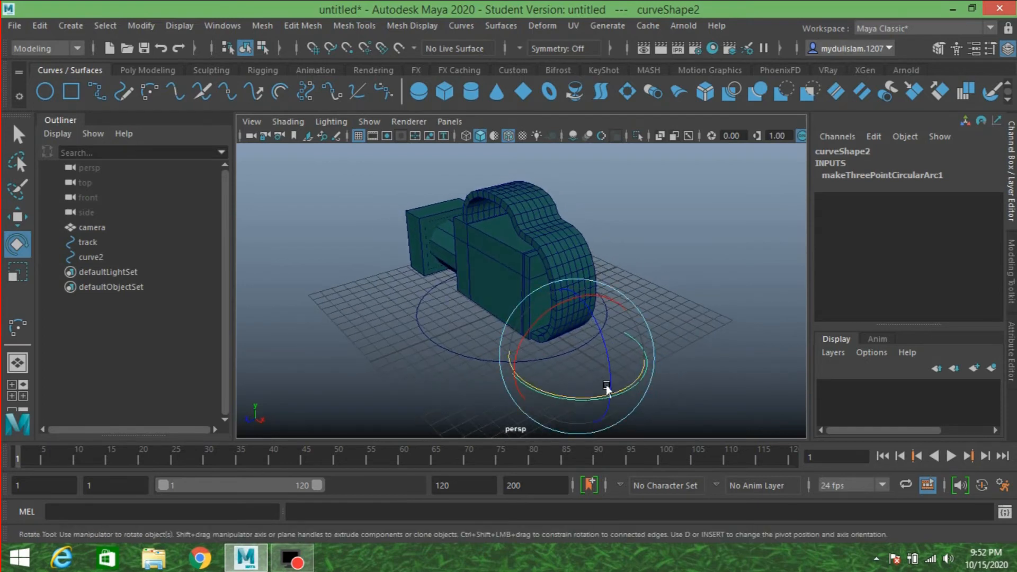
pyautogui.keyDown('alt'); pyautogui.moveTo(550, 403); pyautogui.dragTo(551, 403); pyautogui.keyUp('alt')
pyautogui.moveTo(625, 376); pyautogui.dragTo(631, 390)
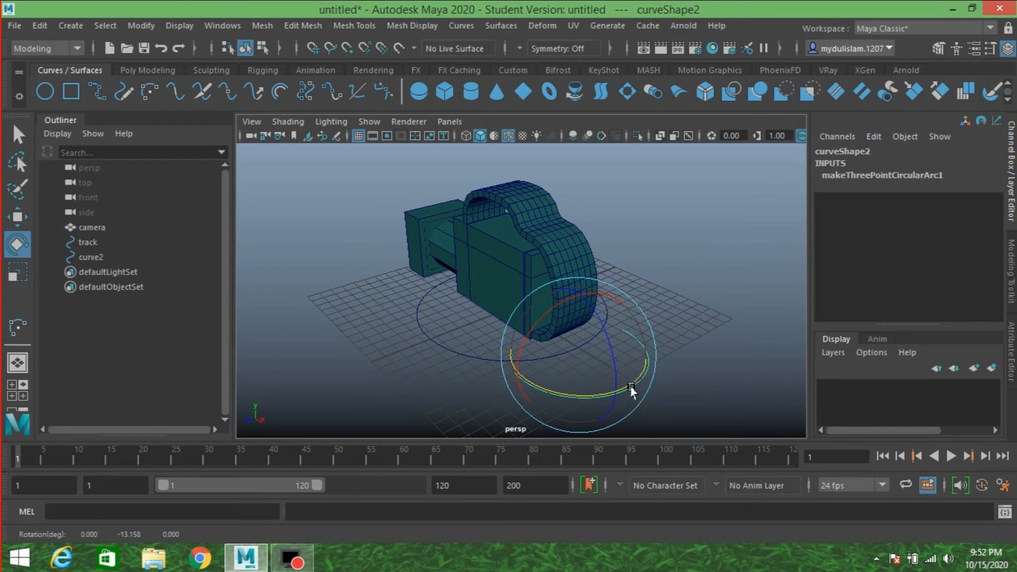
pyautogui.click(141, 26)
pyautogui.click(173, 94)
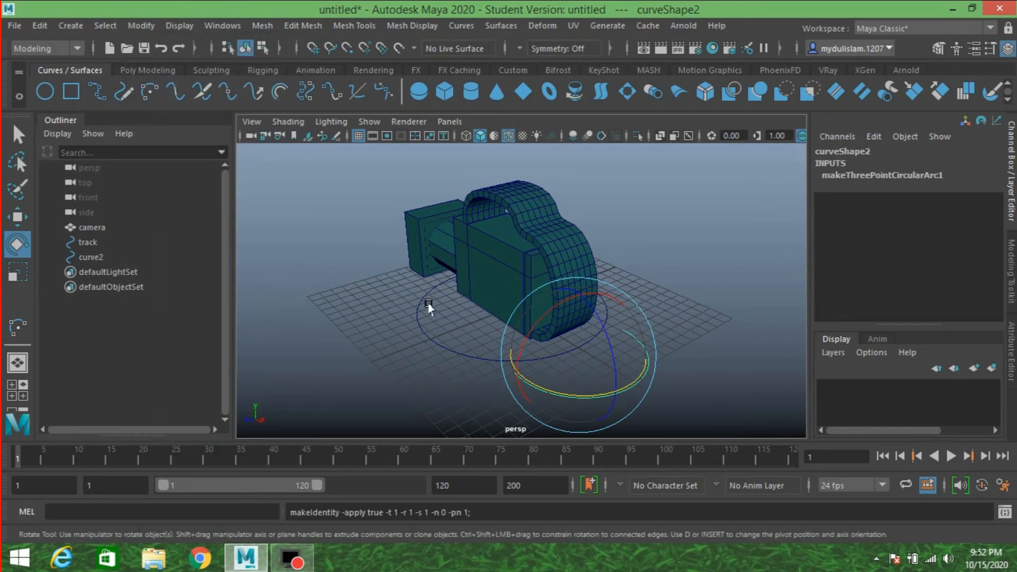
# - Scale the arc behind the camera model down uniformly to about 0.65
pyautogui.press('q')
pyautogui.scroll(-3, 415, 330)
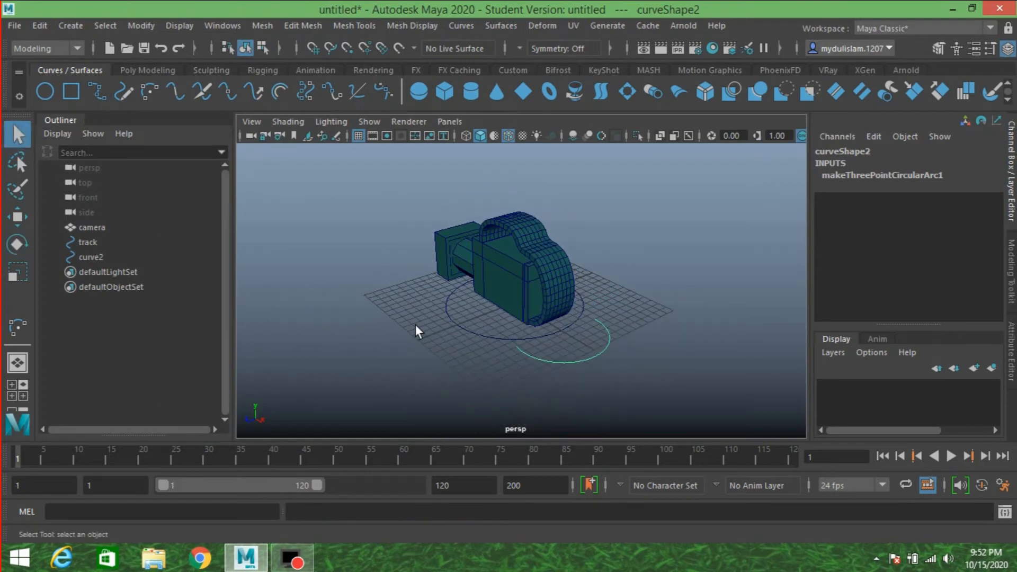
pyautogui.click(20, 278)
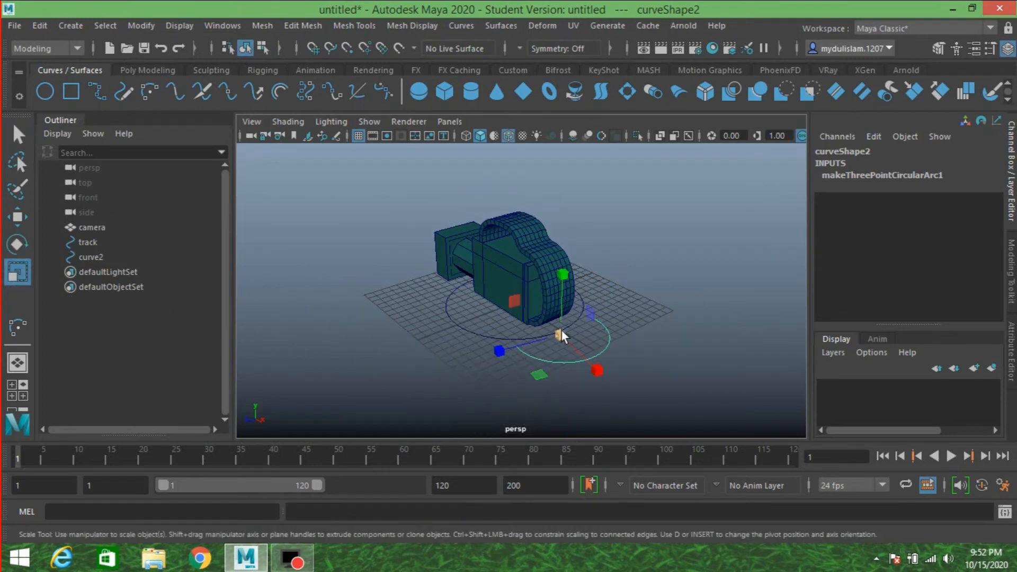
pyautogui.moveTo(561, 333); pyautogui.dragTo(543, 344)
pyautogui.moveTo(537, 347)
pyautogui.mouseDown()
pyautogui.moveTo(531, 357)
pyautogui.moveTo(555, 356)
pyautogui.mouseUp()
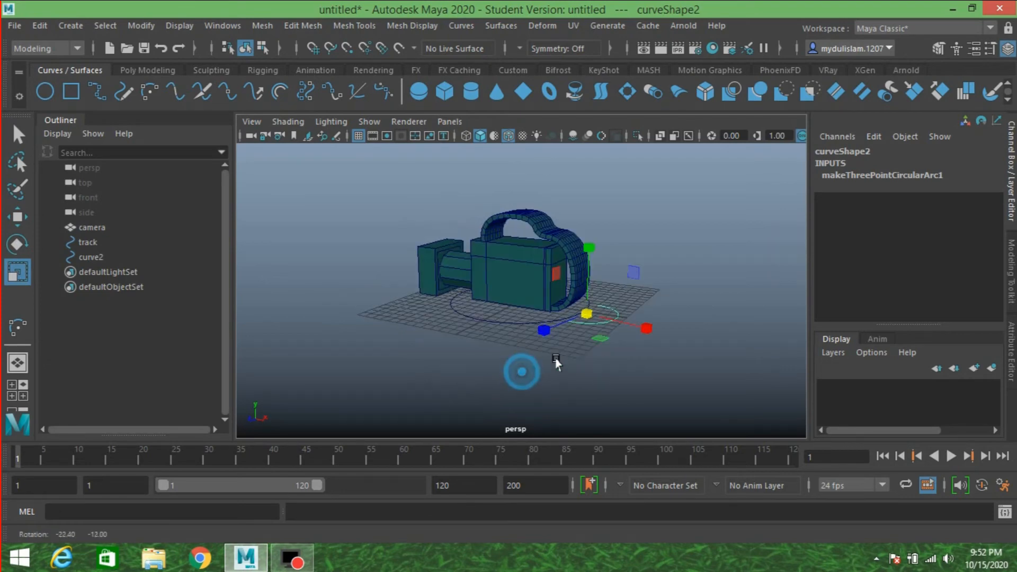
pyautogui.scroll(5, 555, 356)
pyautogui.keyDown('alt'); pyautogui.moveTo(555, 356); pyautogui.dragTo(533, 361, button='middle'); pyautogui.keyUp('alt')
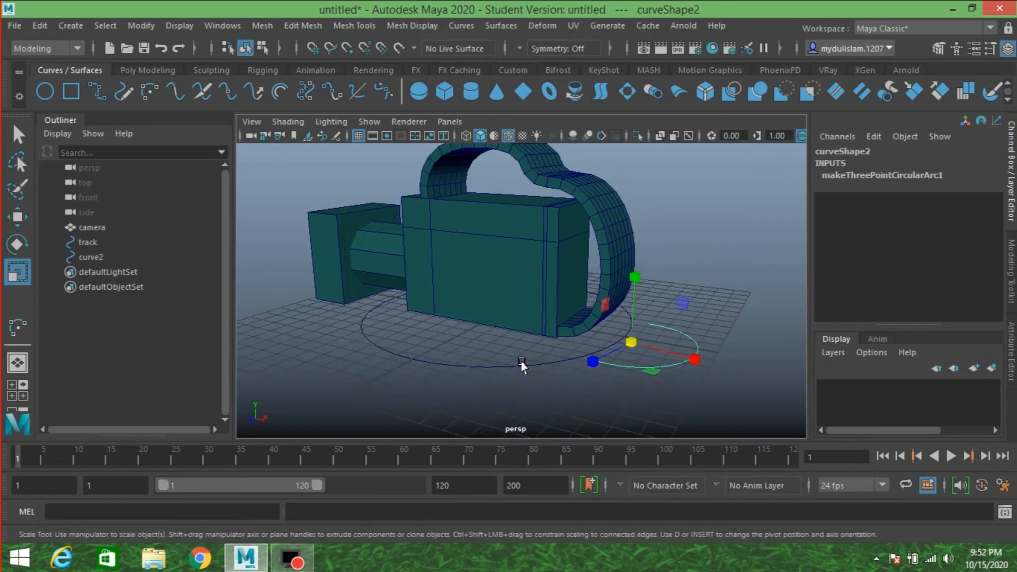
pyautogui.keyDown('alt'); pyautogui.moveTo(545, 368); pyautogui.dragTo(513, 345); pyautogui.keyUp('alt')
pyautogui.scroll(-3, 501, 365)
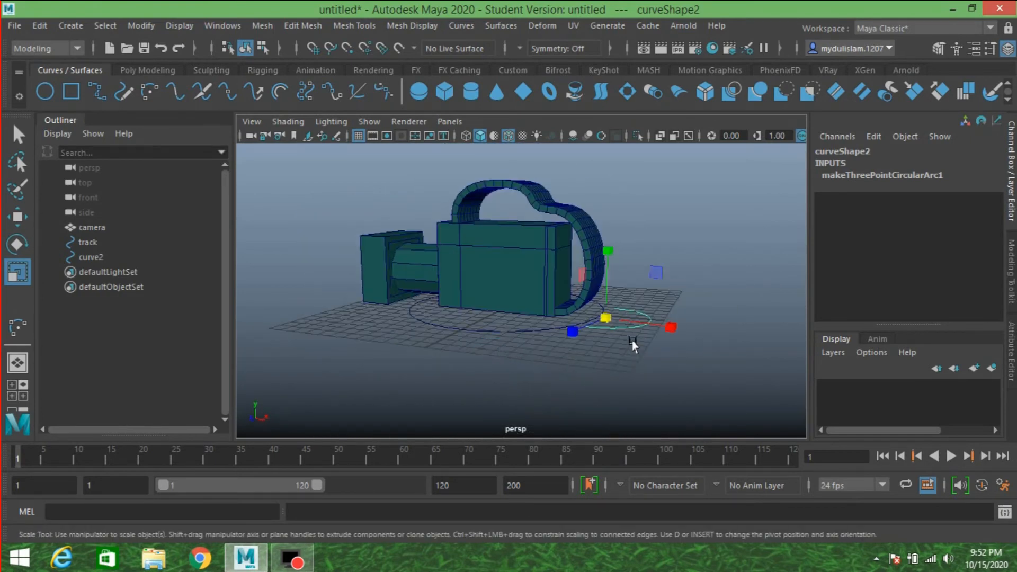
pyautogui.keyDown('alt'); pyautogui.moveTo(652, 345); pyautogui.dragTo(572, 357); pyautogui.keyUp('alt')
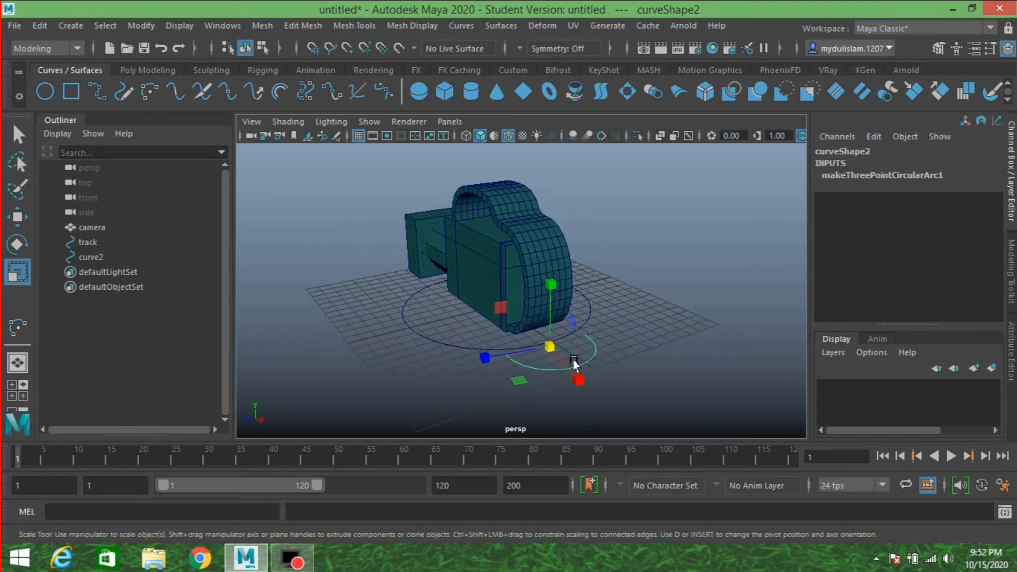
# - Rename the arc curve as pan_ctrl
pyautogui.click(9, 248)
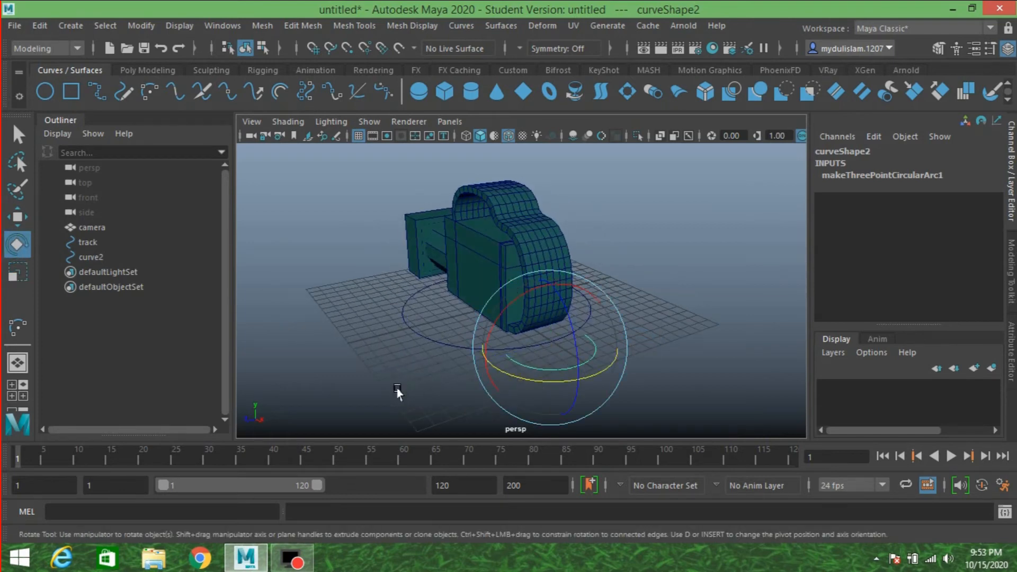
pyautogui.keyDown('alt'); pyautogui.moveTo(397, 392); pyautogui.dragTo(397, 386); pyautogui.keyUp('alt')
pyautogui.click(95, 257)
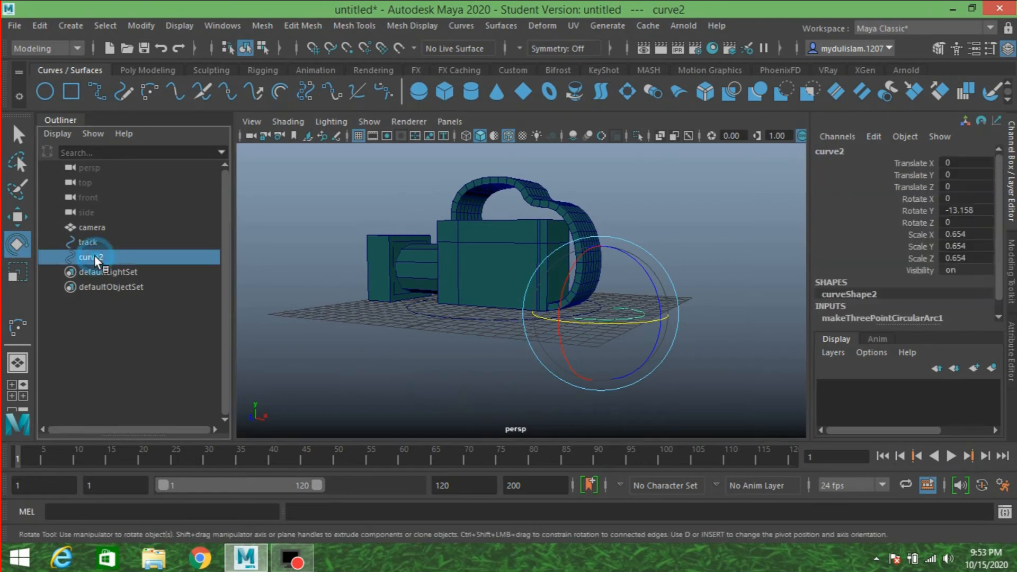
pyautogui.doubleClick(95, 257)
pyautogui.write('pan_ctrl')
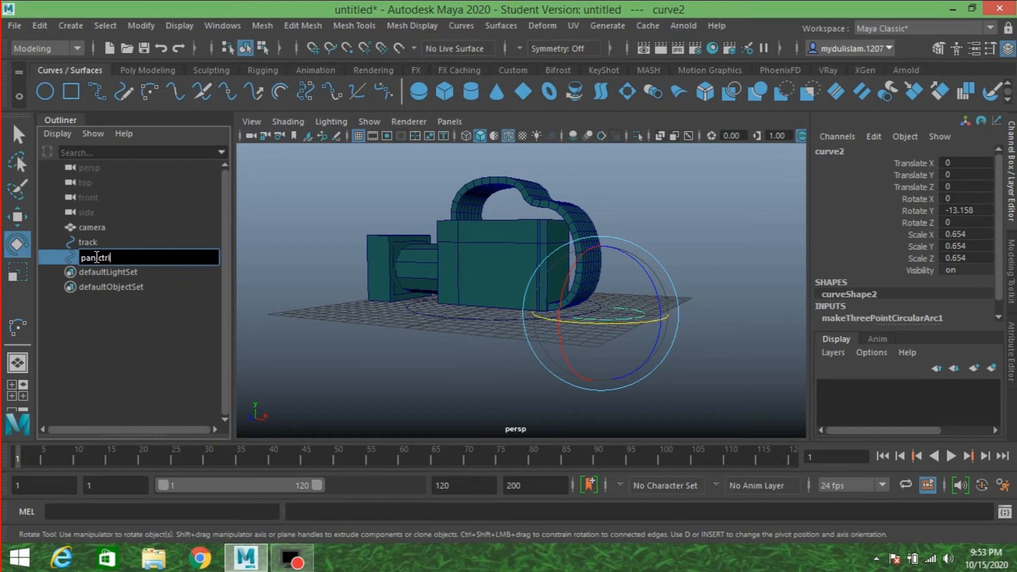
pyautogui.press('Return')
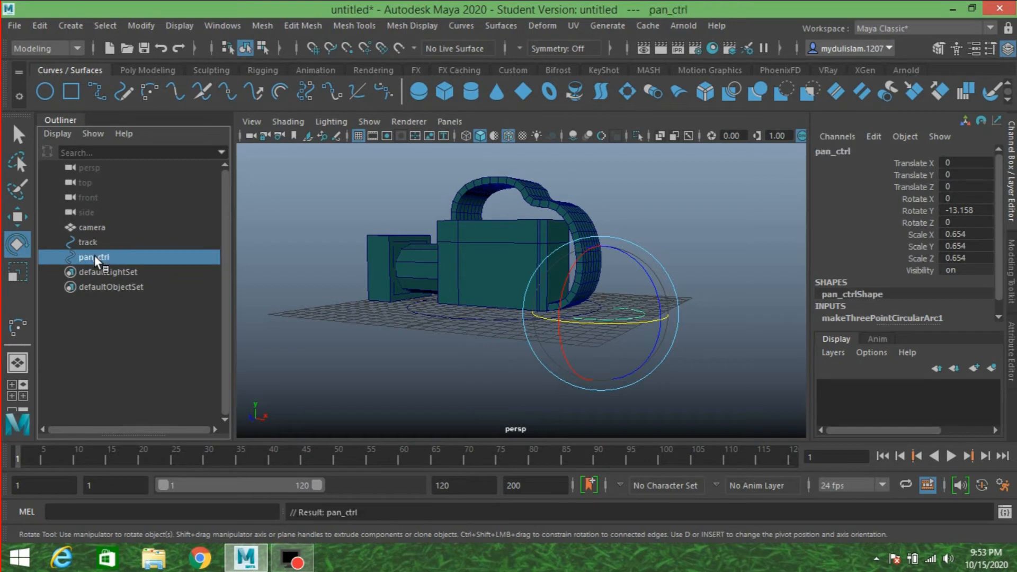
# - Rename the track circle curve as track_ctrl
pyautogui.click(96, 242)
pyautogui.doubleClick(106, 242)
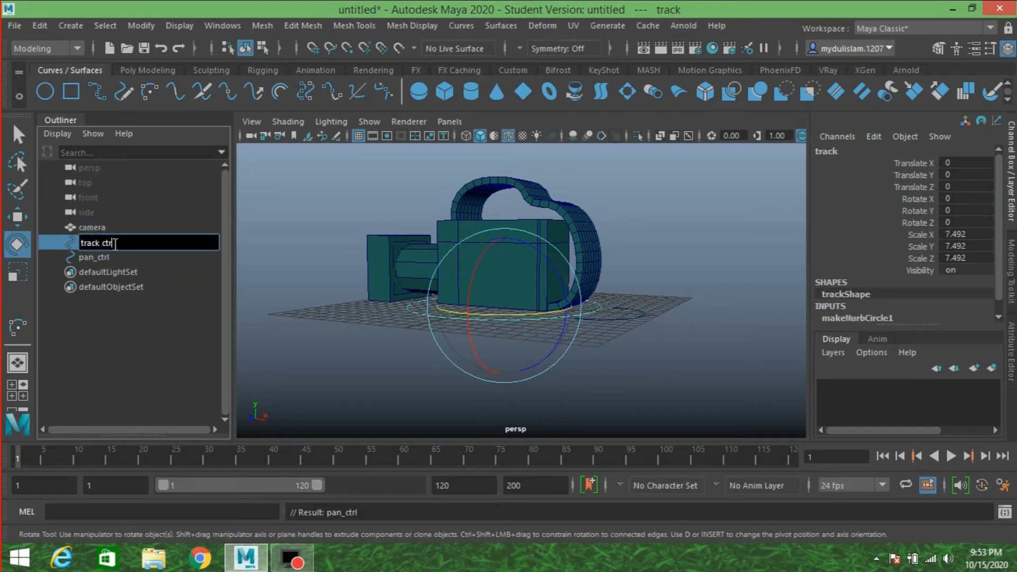
pyautogui.write('_ctrl')
pyautogui.press('Return')
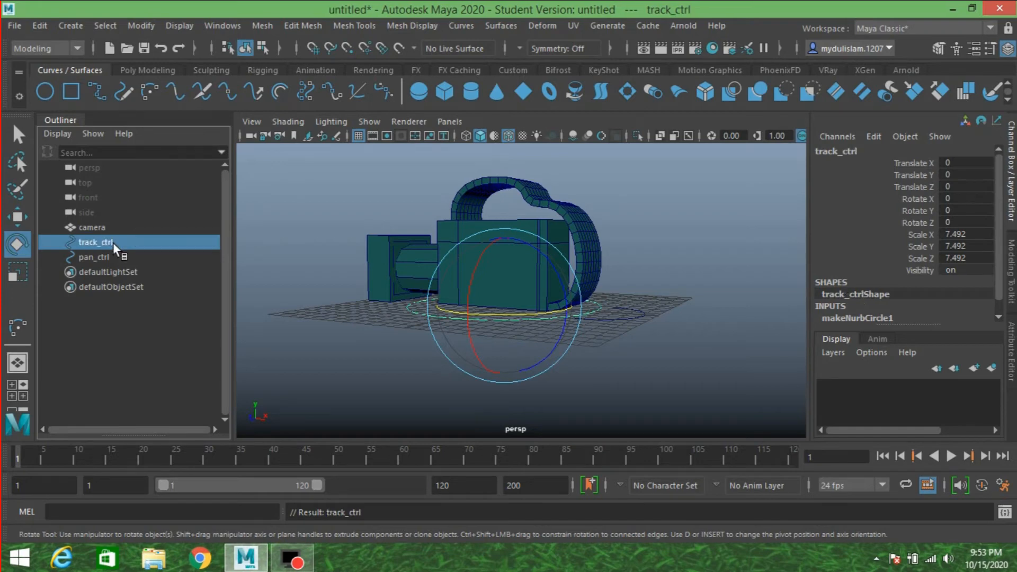
pyautogui.click(19, 136)
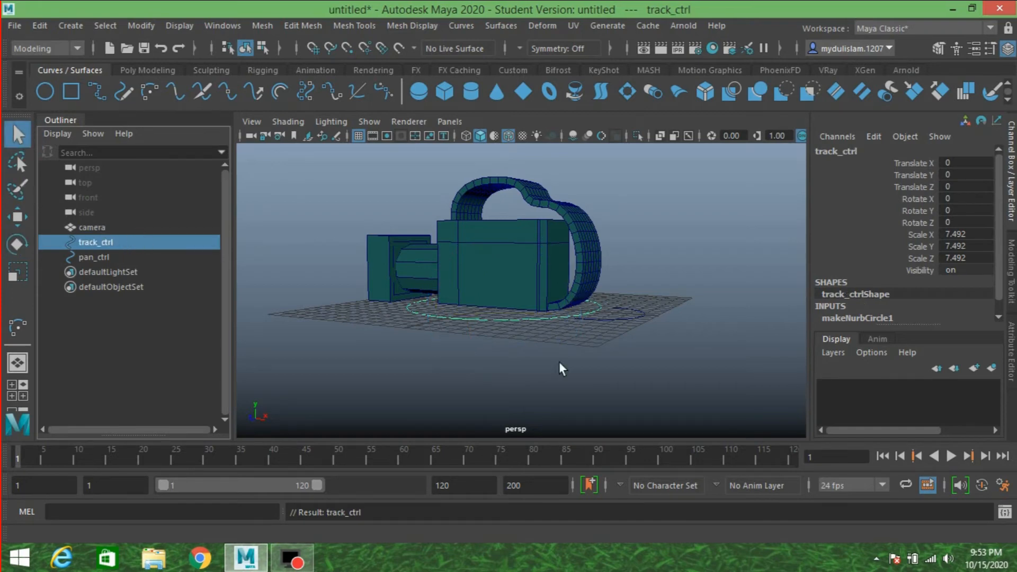
pyautogui.keyDown('alt'); pyautogui.moveTo(588, 335); pyautogui.dragTo(594, 349); pyautogui.keyUp('alt')
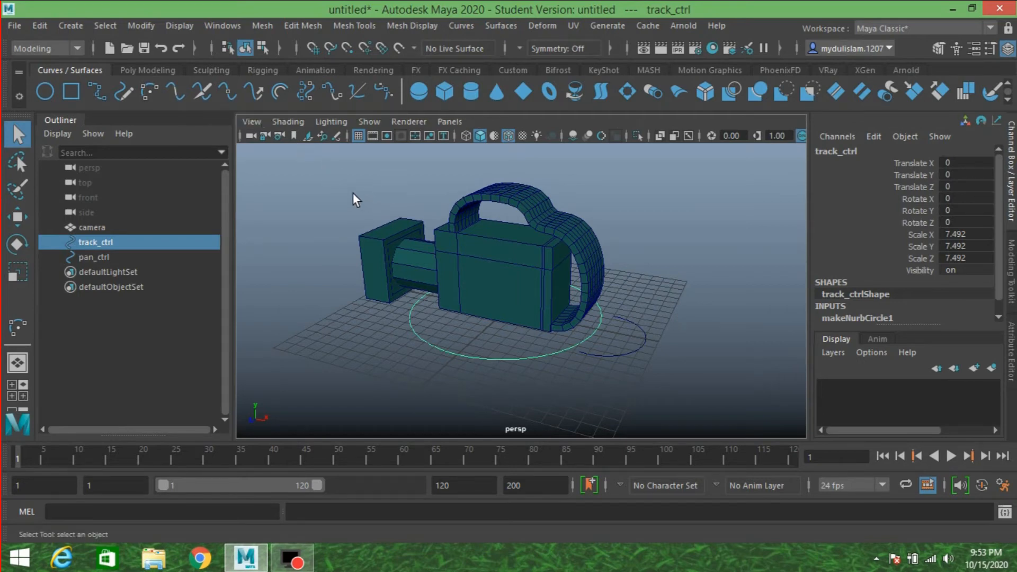
pyautogui.click(68, 25)
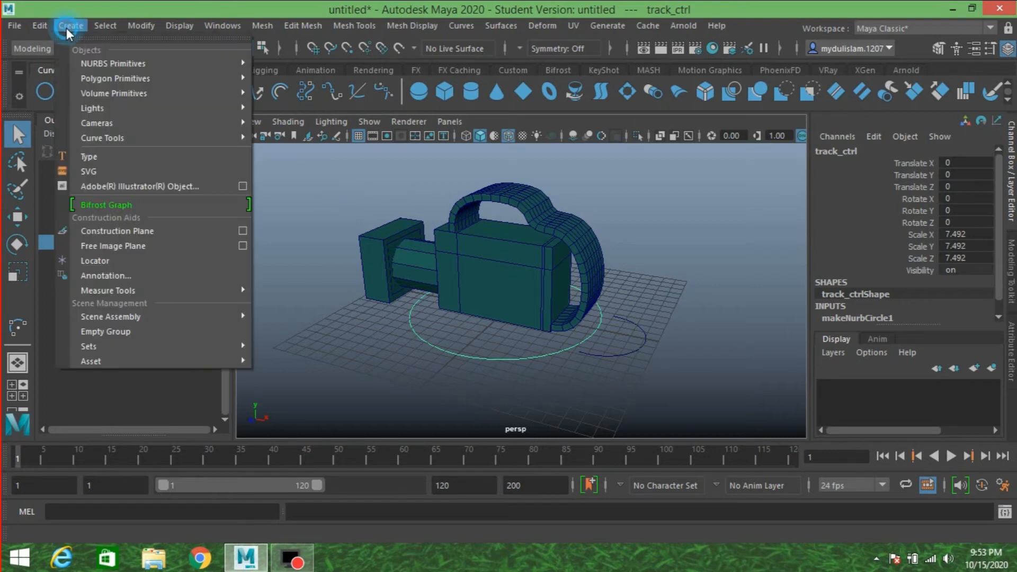
pyautogui.click(137, 5)
# - Duplicate the pan_ctrl arc and rotate the copy so it stands upright behind the camera model
pyautogui.keyDown('alt'); pyautogui.moveTo(659, 325); pyautogui.dragTo(633, 401); pyautogui.keyUp('alt')
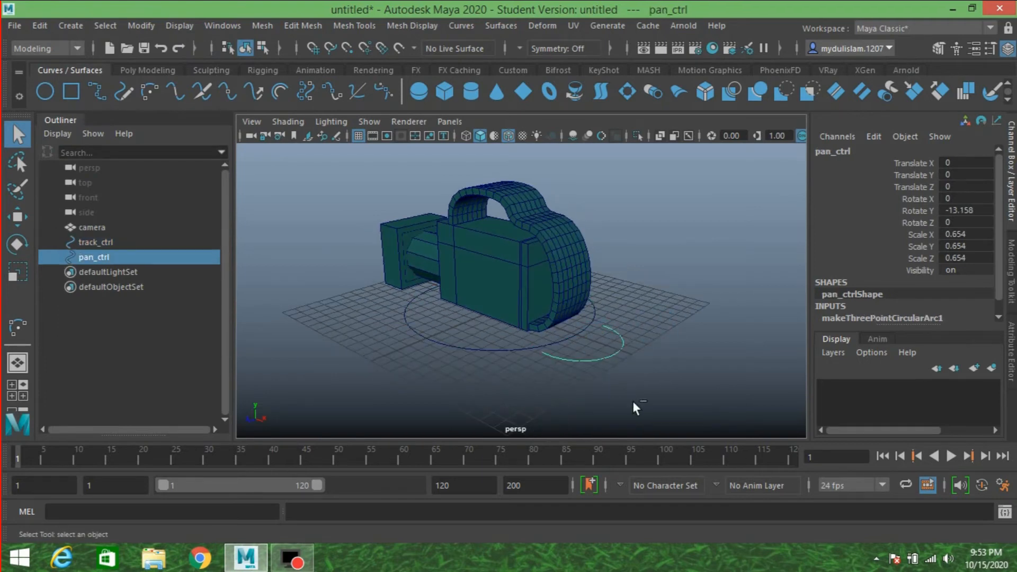
pyautogui.hotkey('ctrl', 'd')
pyautogui.click(17, 244)
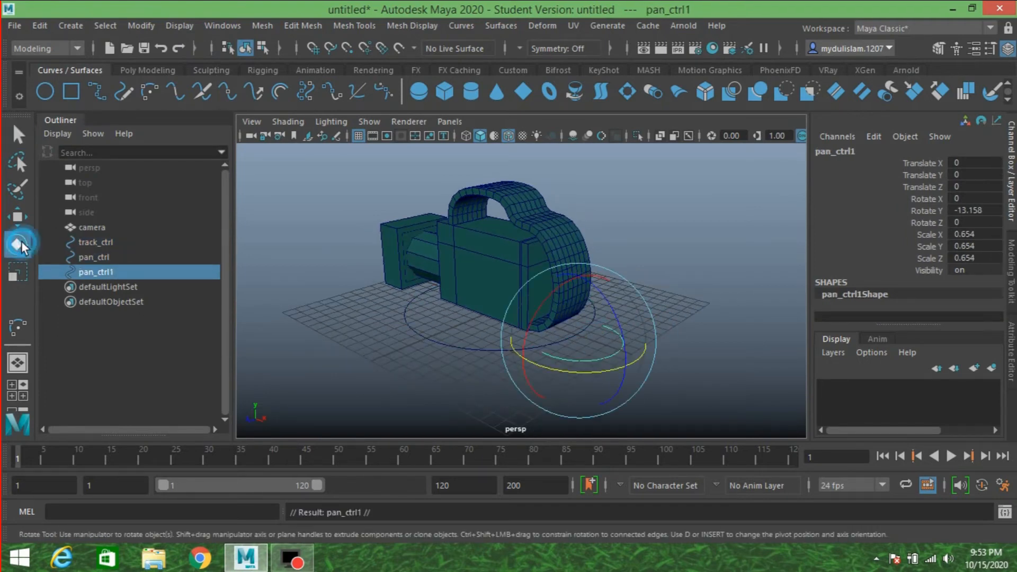
pyautogui.moveTo(530, 339); pyautogui.dragTo(588, 276)
pyautogui.moveTo(618, 336); pyautogui.dragTo(592, 283)
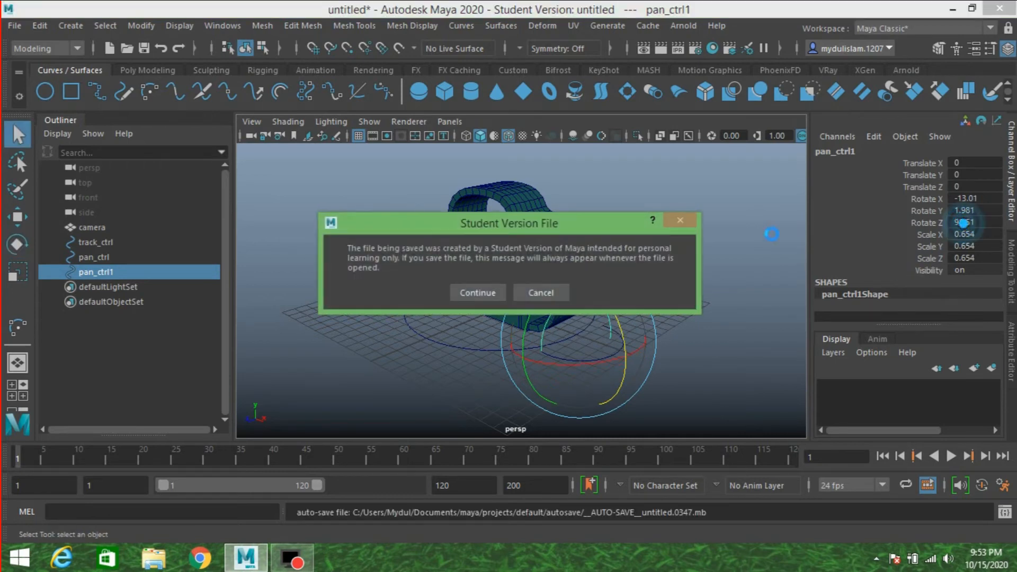
pyautogui.click(471, 293)
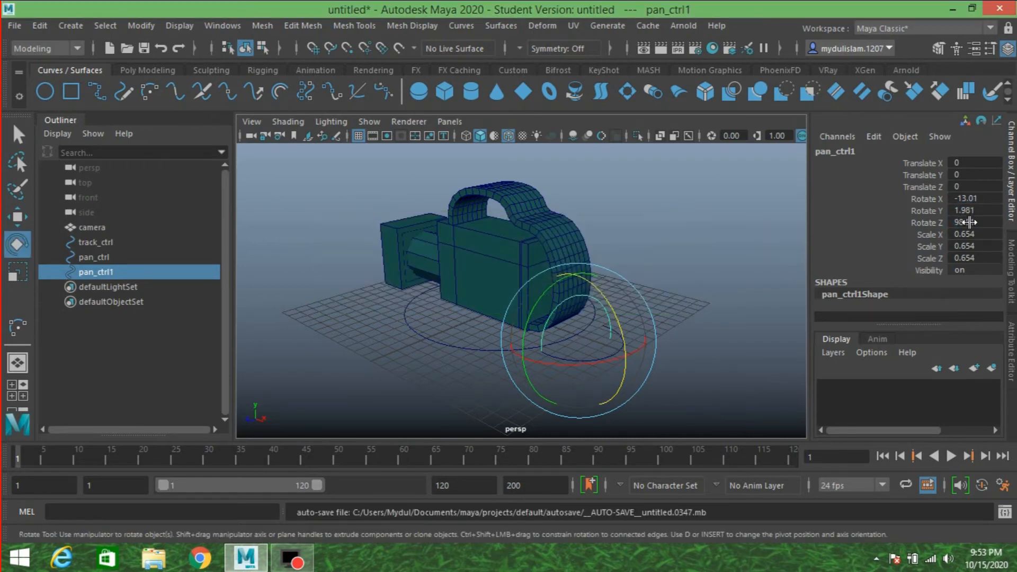
# - Set the upright arc's Rotate Z to 90 and apply Freeze Transformations to it
pyautogui.doubleClick(969, 222)
pyautogui.press('Return')
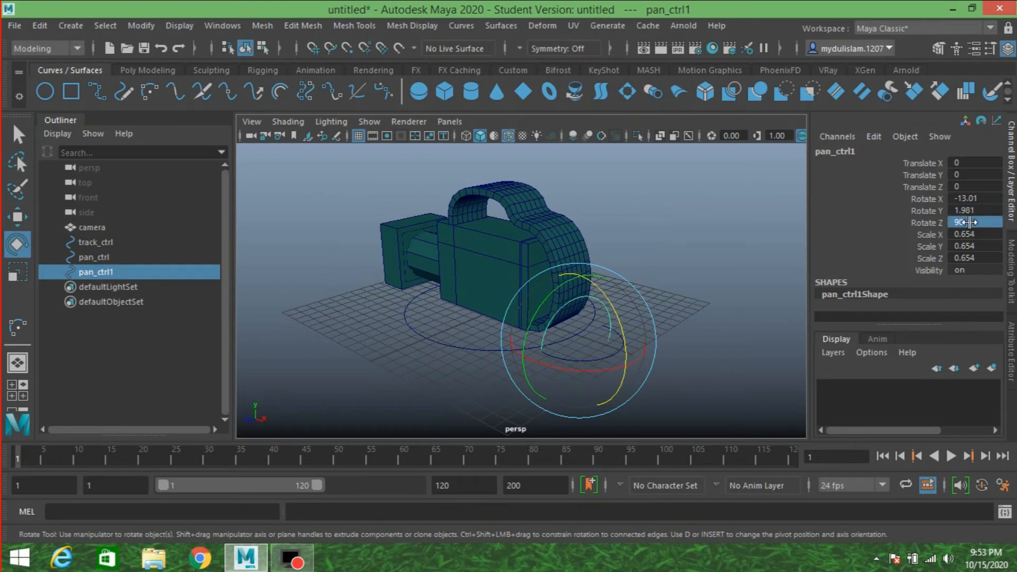
pyautogui.click(133, 26)
pyautogui.click(177, 91)
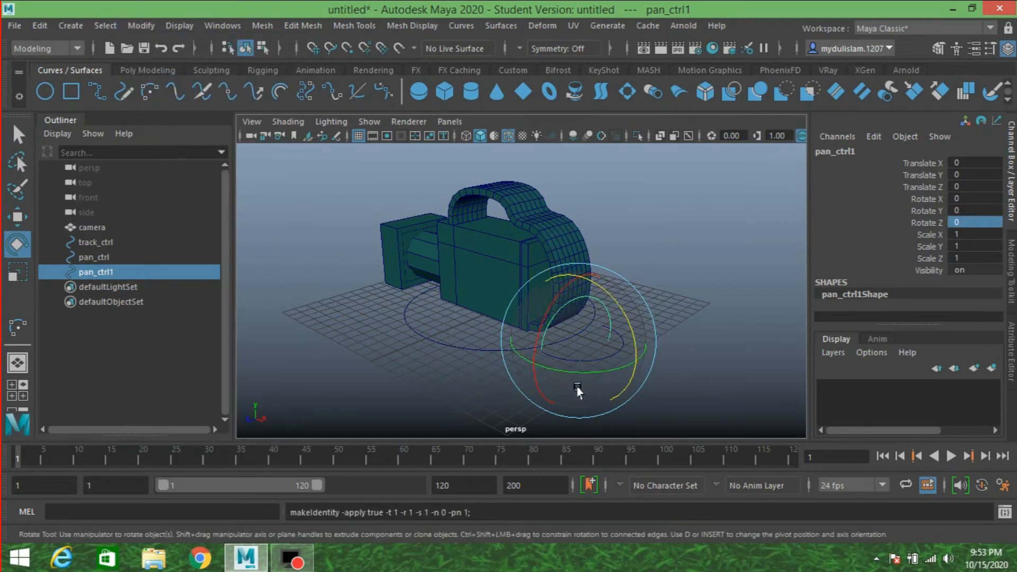
# - Apply Freeze Transformations to the flat pan_ctrl arc lying on the grid
pyautogui.keyDown('alt'); pyautogui.moveTo(635, 333); pyautogui.dragTo(484, 347); pyautogui.keyUp('alt')
pyautogui.click(18, 135)
pyautogui.click(450, 341)
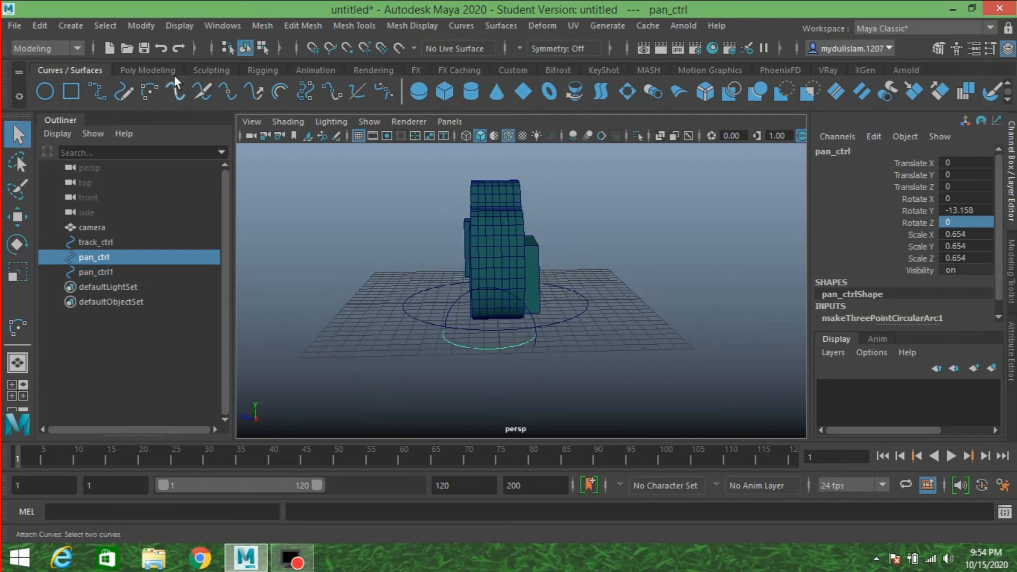
pyautogui.click(140, 25)
pyautogui.click(169, 95)
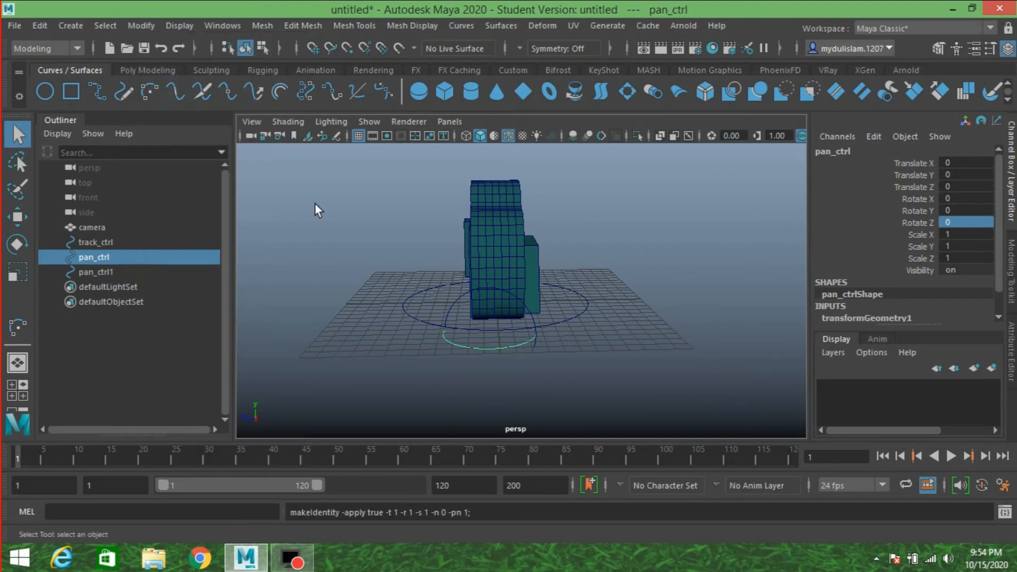
# - Rotate the upright arc about 13.4 degrees in Y to square it behind the camera, and freeze its transformations
pyautogui.keyDown('alt'); pyautogui.moveTo(313, 209); pyautogui.dragTo(374, 273); pyautogui.keyUp('alt')
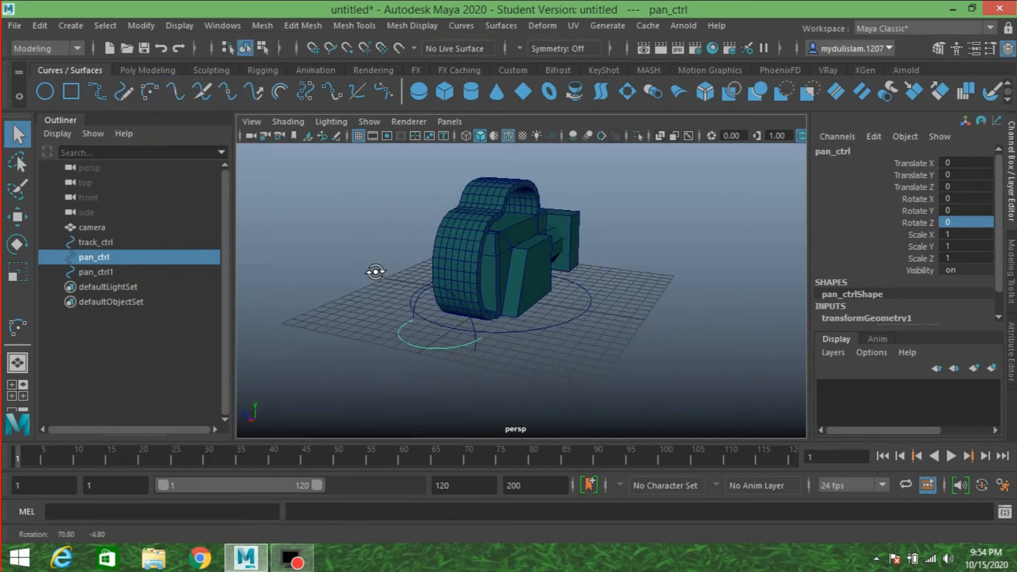
pyautogui.click(477, 325)
pyautogui.click(17, 244)
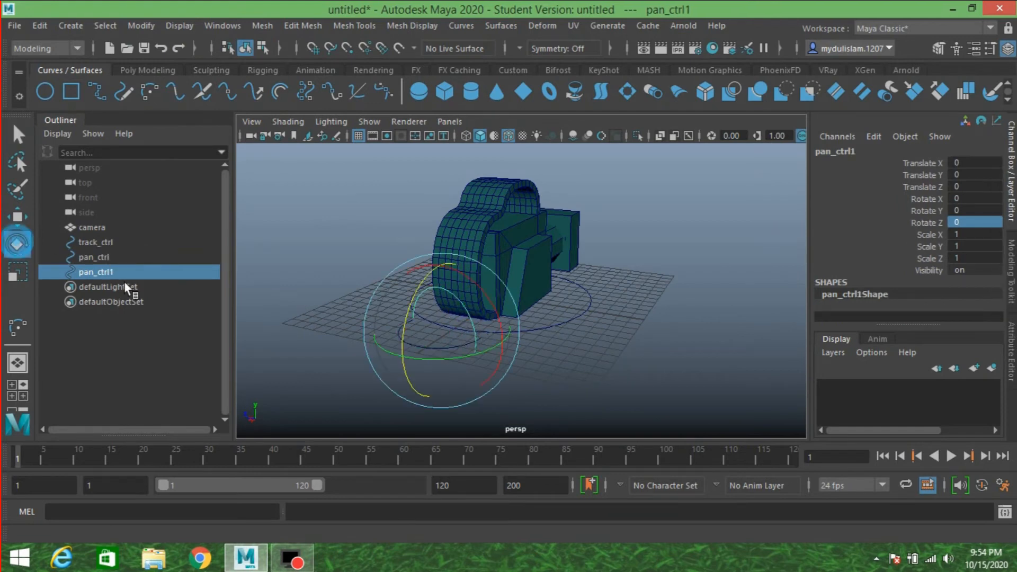
pyautogui.moveTo(463, 357)
pyautogui.mouseDown()
pyautogui.moveTo(494, 355)
pyautogui.moveTo(479, 358)
pyautogui.mouseUp()
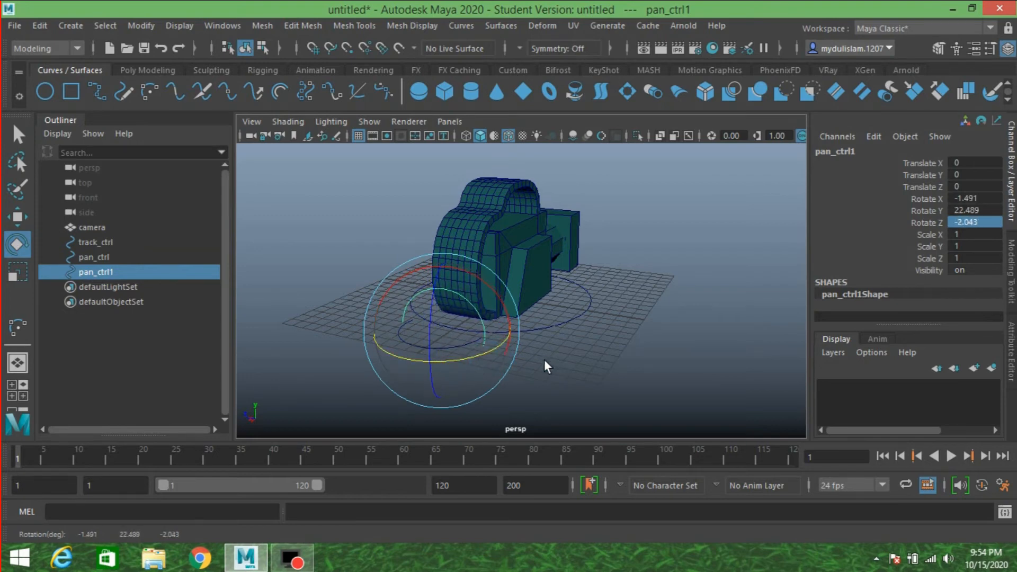
pyautogui.keyDown('alt'); pyautogui.moveTo(545, 359); pyautogui.dragTo(721, 374); pyautogui.keyUp('alt')
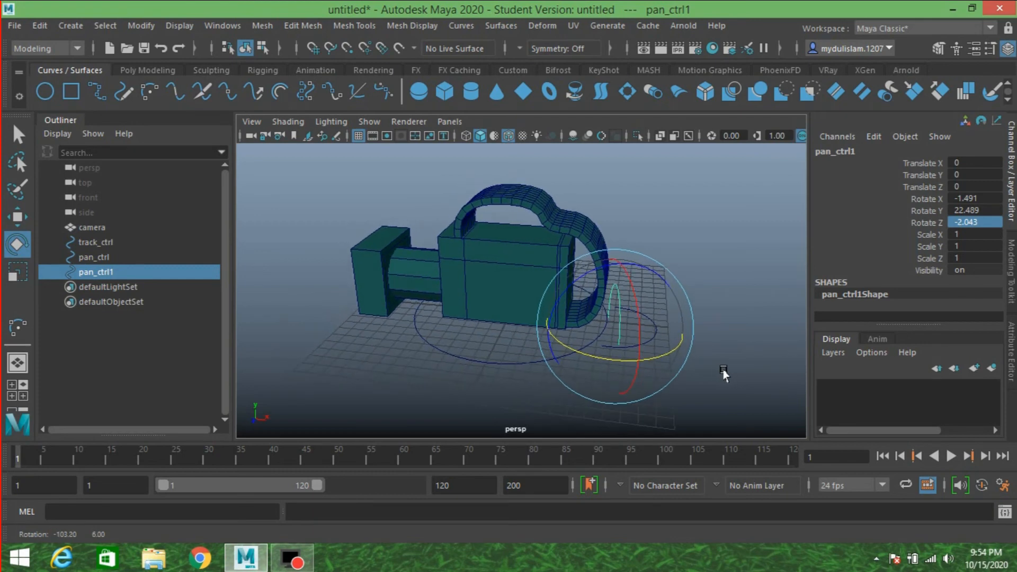
pyautogui.moveTo(658, 358); pyautogui.dragTo(650, 362)
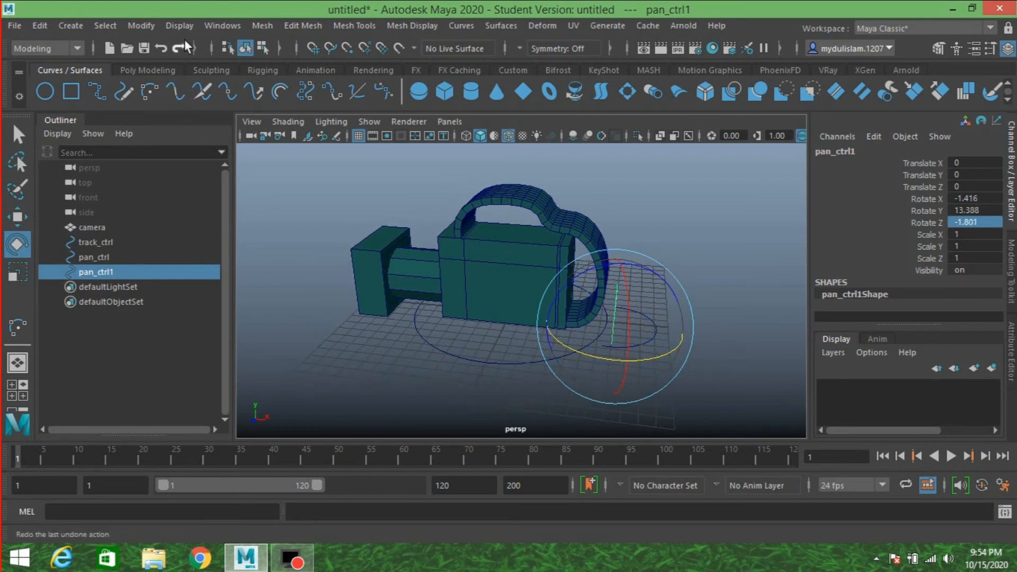
pyautogui.click(146, 25)
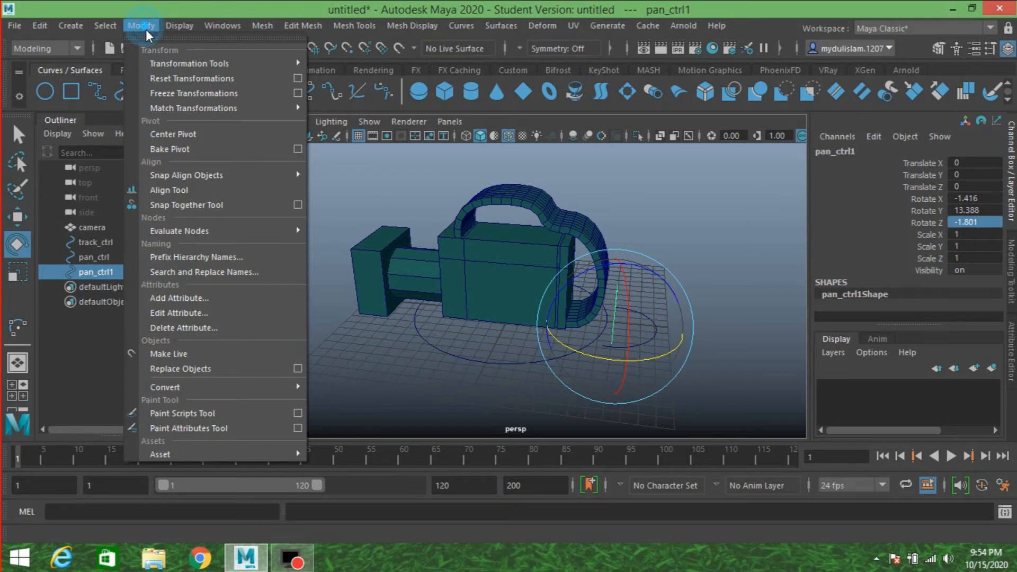
pyautogui.click(180, 88)
# - Rename the upright arc pan_ctrl1 as rolling_ctrl
pyautogui.keyDown('alt'); pyautogui.moveTo(455, 249); pyautogui.dragTo(483, 211); pyautogui.keyUp('alt')
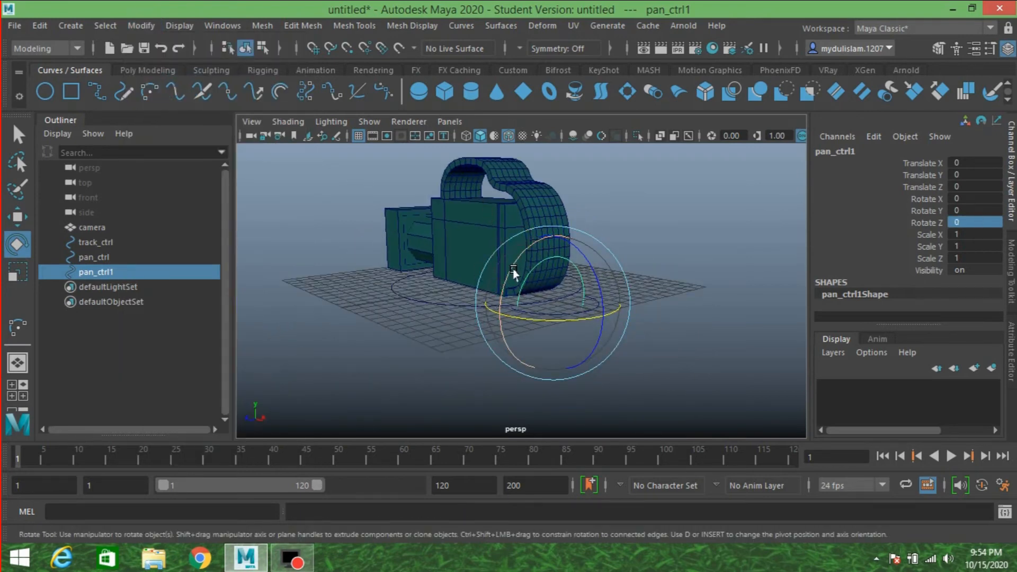
pyautogui.keyDown('alt'); pyautogui.moveTo(415, 284); pyautogui.dragTo(426, 290); pyautogui.keyUp('alt')
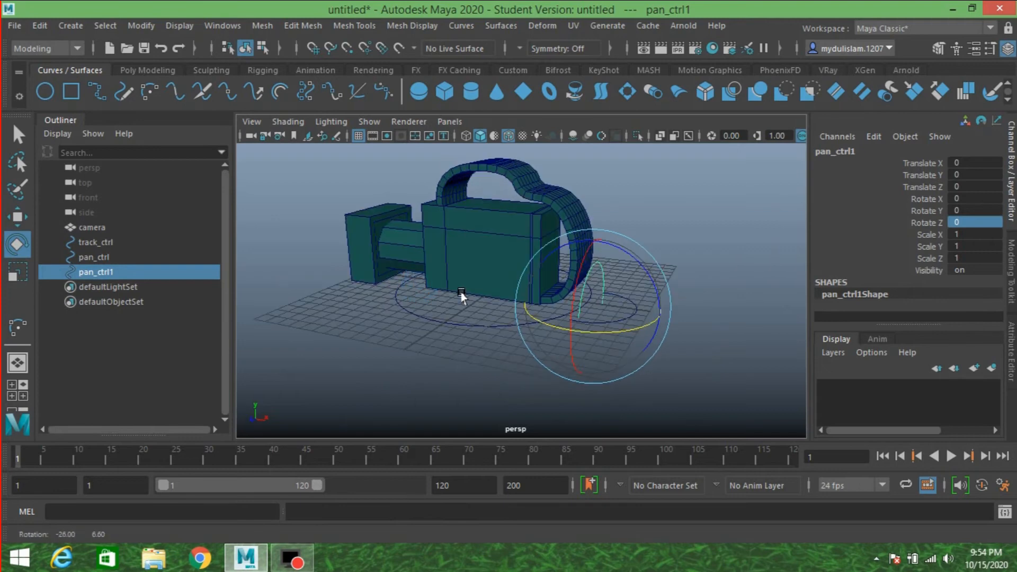
pyautogui.doubleClick(103, 270)
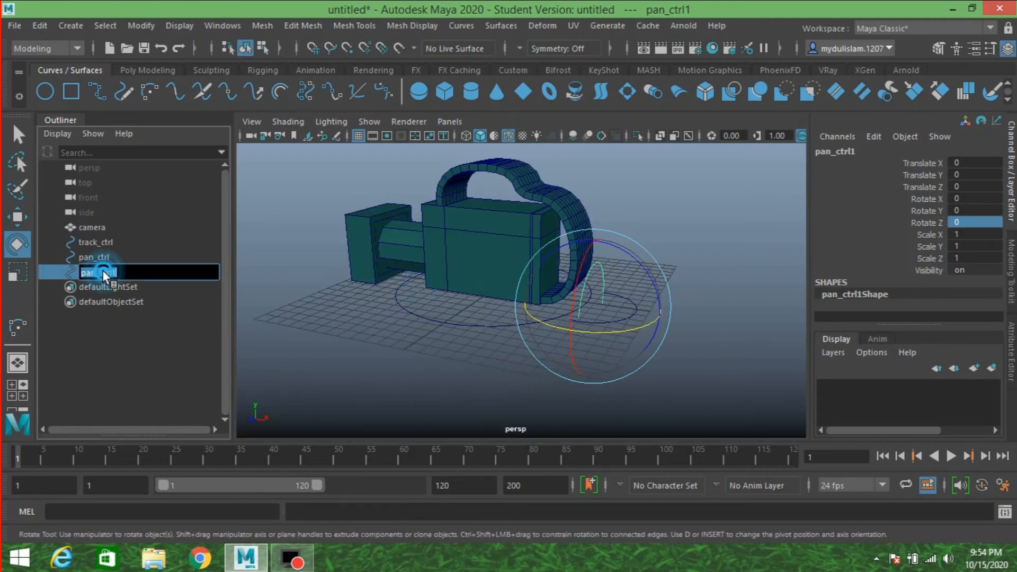
pyautogui.write('t')
pyautogui.write('olling_ctrl')
pyautogui.press('Return')
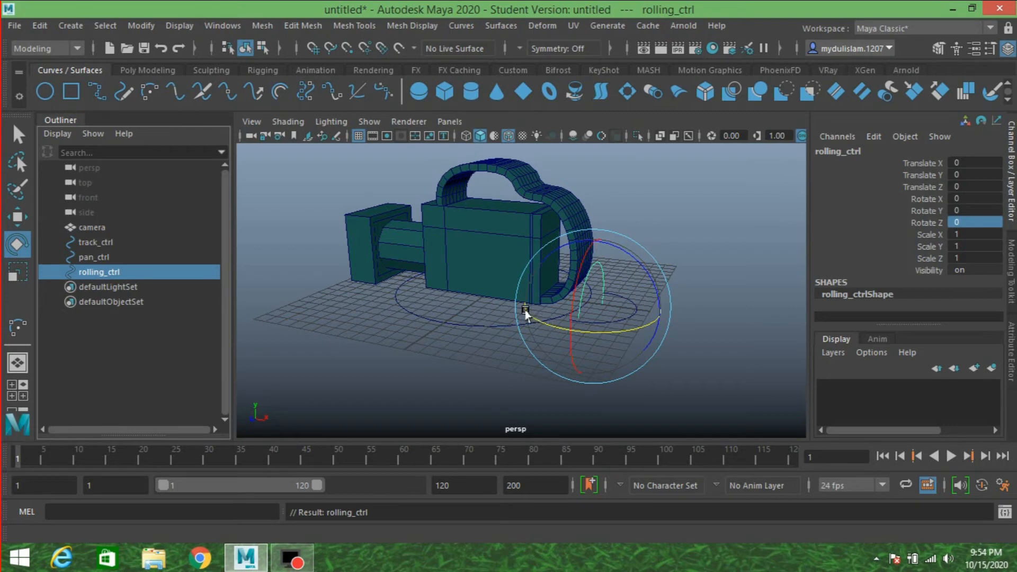
pyautogui.click(20, 139)
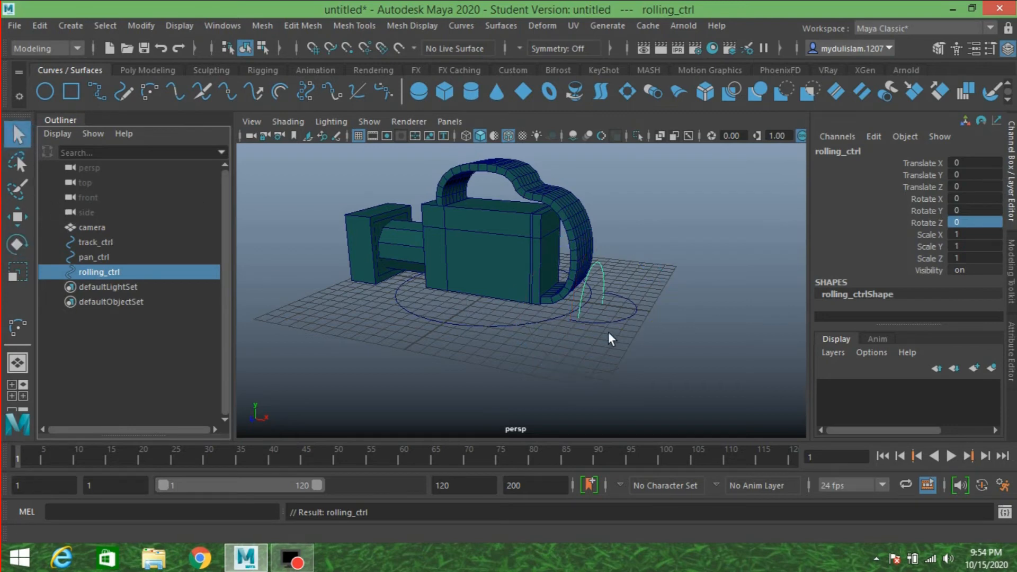
pyautogui.click(623, 338)
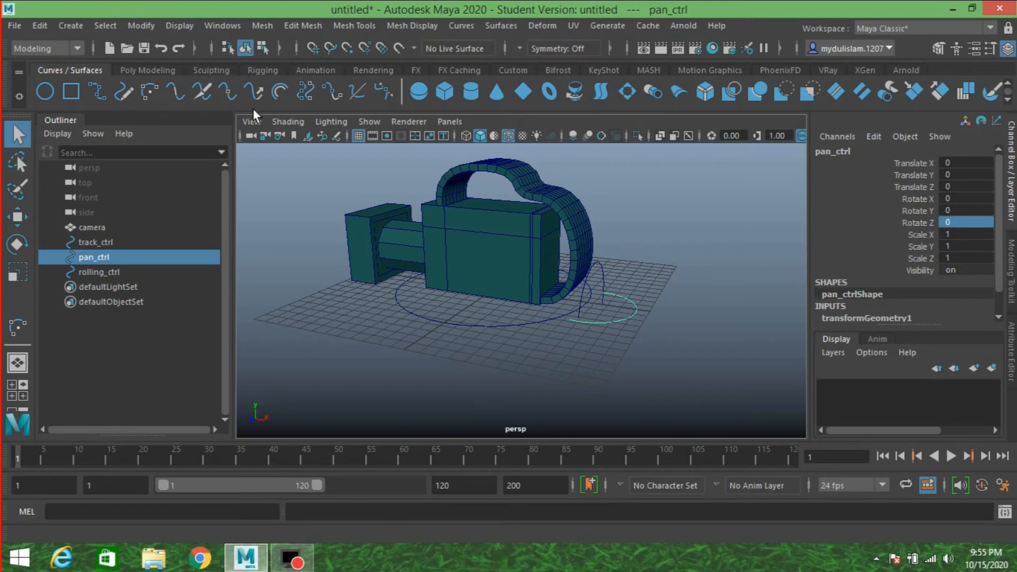
pyautogui.click(76, 25)
pyautogui.moveTo(199, 139)
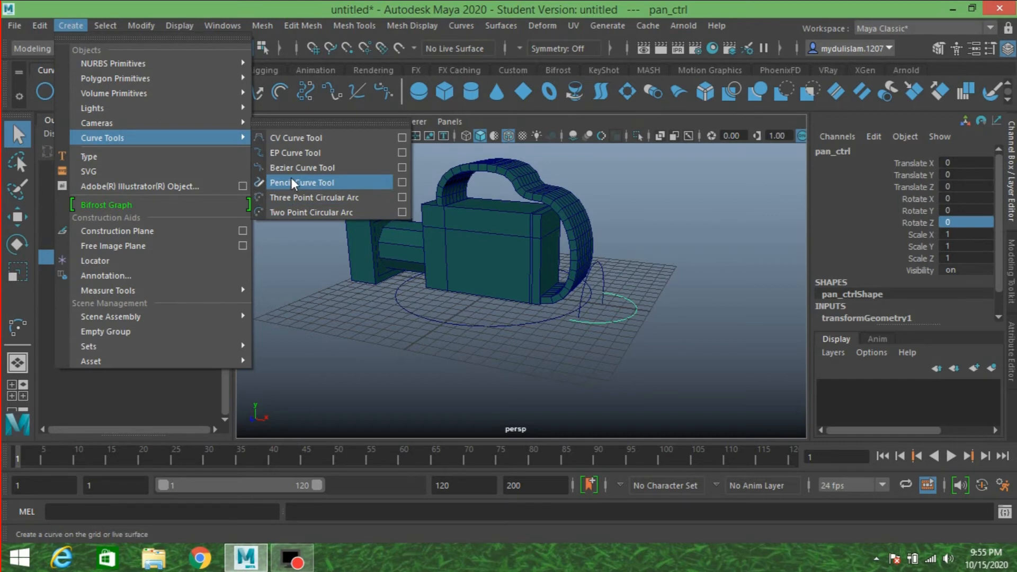
pyautogui.click(263, 4)
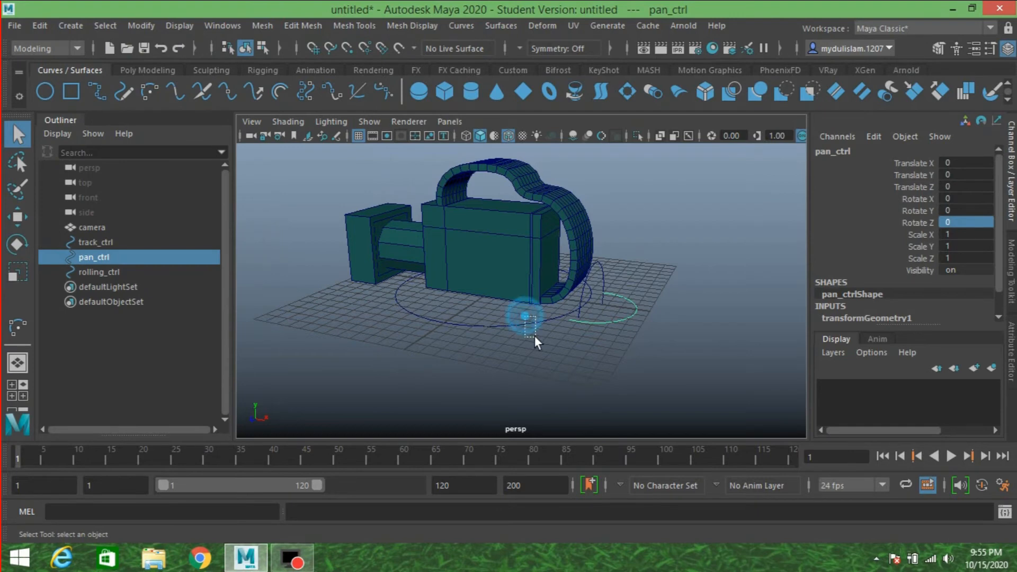
# - Duplicate the track_ctrl circle and scale the copy down uniformly to about 5.28
pyautogui.moveTo(535, 337); pyautogui.dragTo(524, 340)
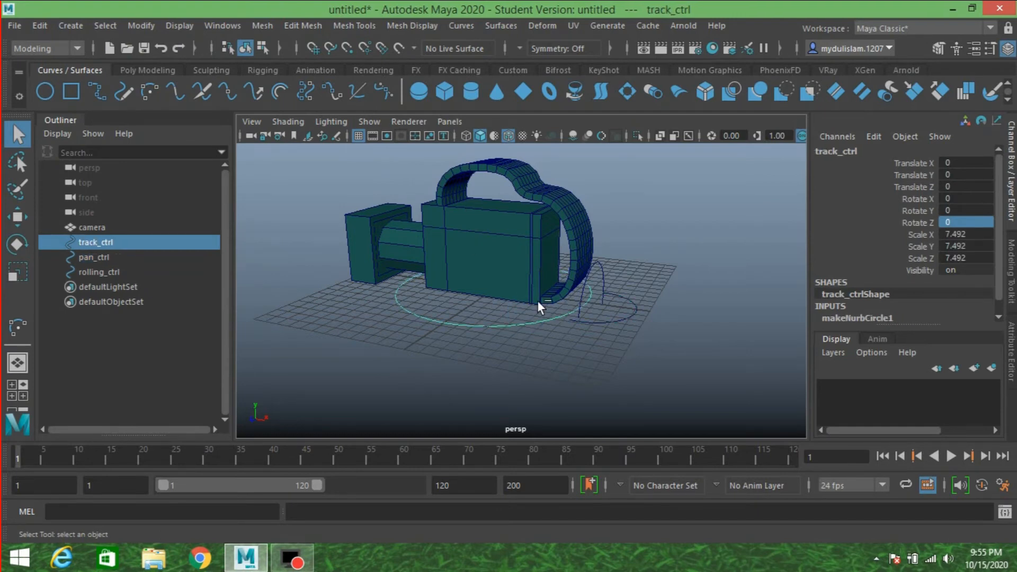
pyautogui.hotkey('ctrl', 'd')
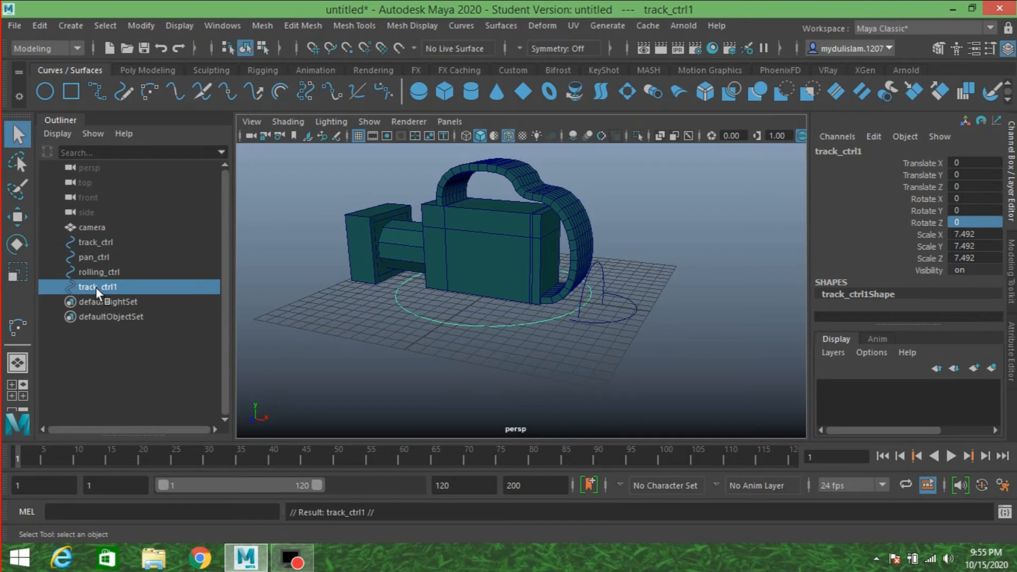
pyautogui.click(19, 273)
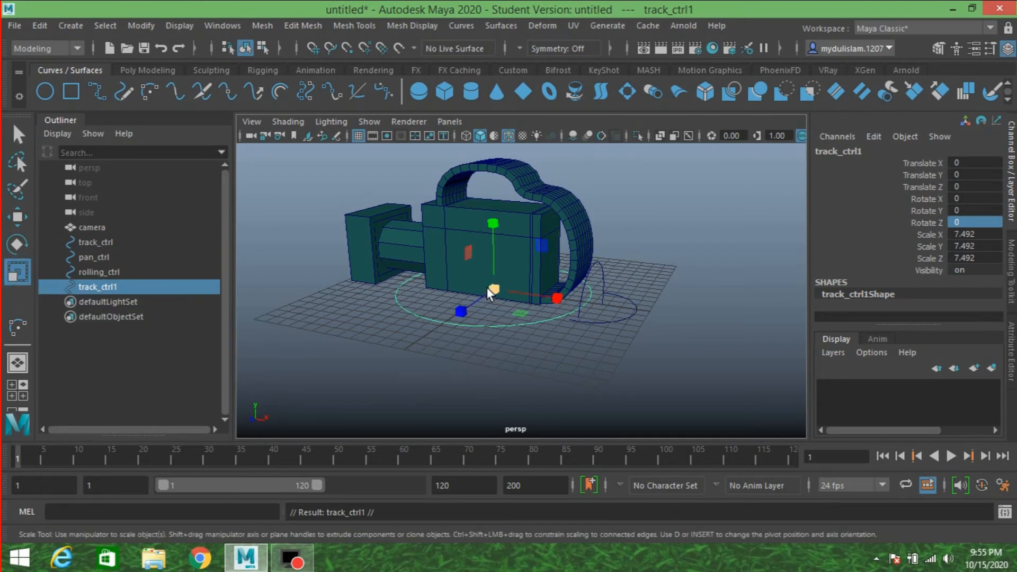
pyautogui.moveTo(487, 287); pyautogui.dragTo(447, 347)
# - Move the duplicated circle about 10.58 units along Z, out to the side of the camera model
pyautogui.click(22, 215)
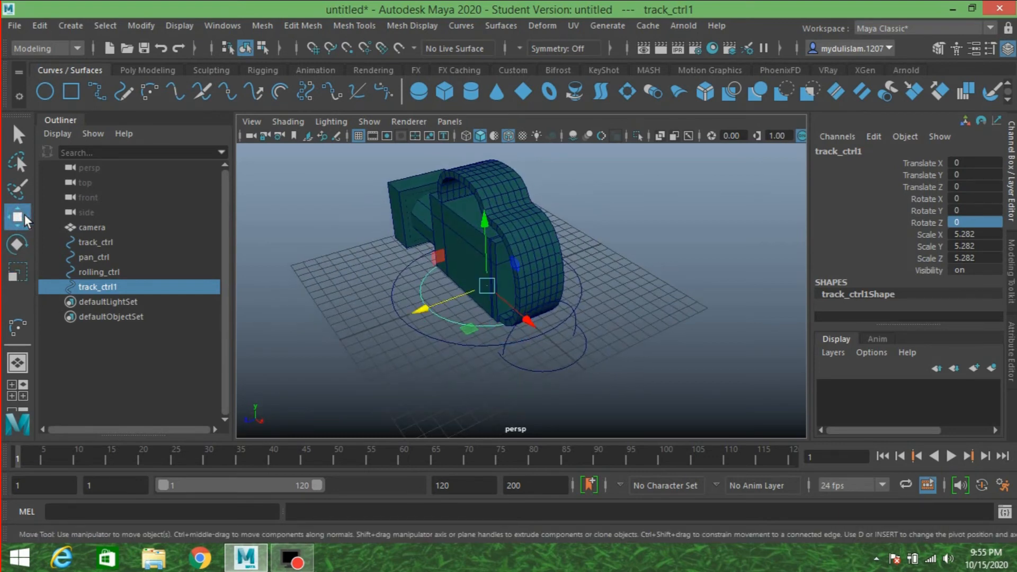
pyautogui.moveTo(413, 313); pyautogui.dragTo(259, 350)
pyautogui.scroll(-3, 334, 336)
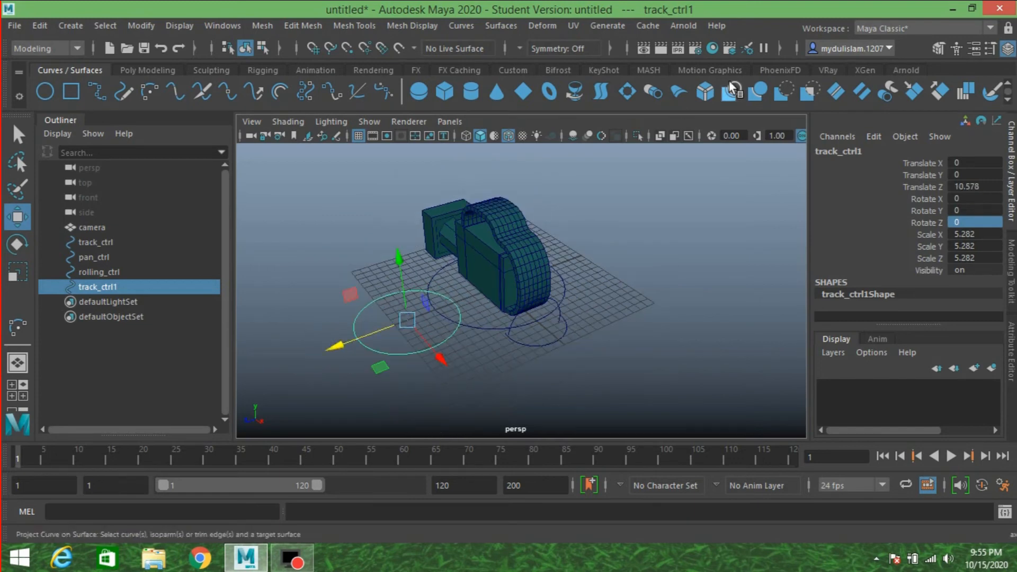
# - Pinch the duplicated circle inward along Z by scaling its two opposite control vertices to about 0.1 in the top view
pyautogui.click(937, 49)
pyautogui.click(880, 176)
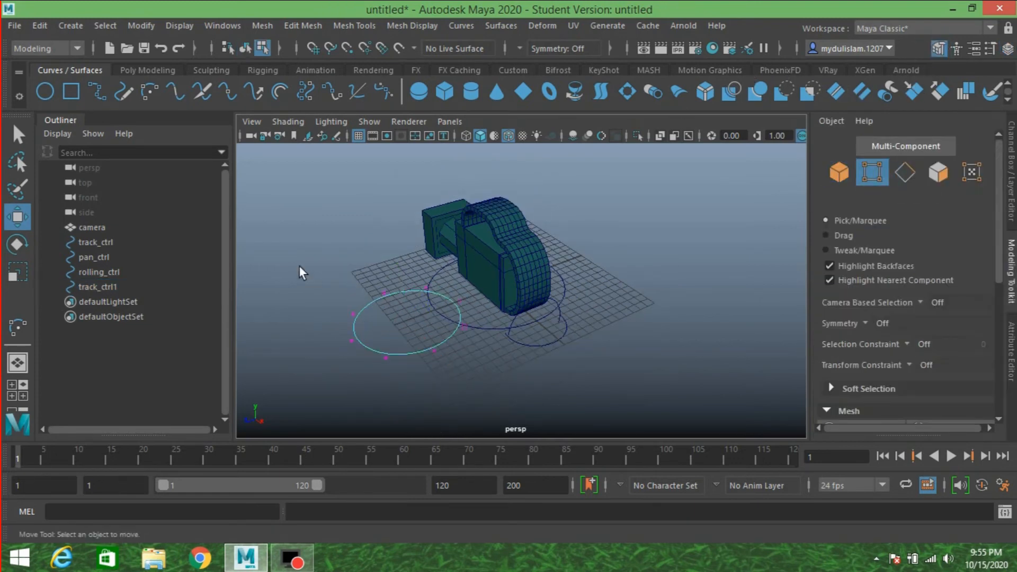
pyautogui.moveTo(285, 259); pyautogui.dragTo(483, 405)
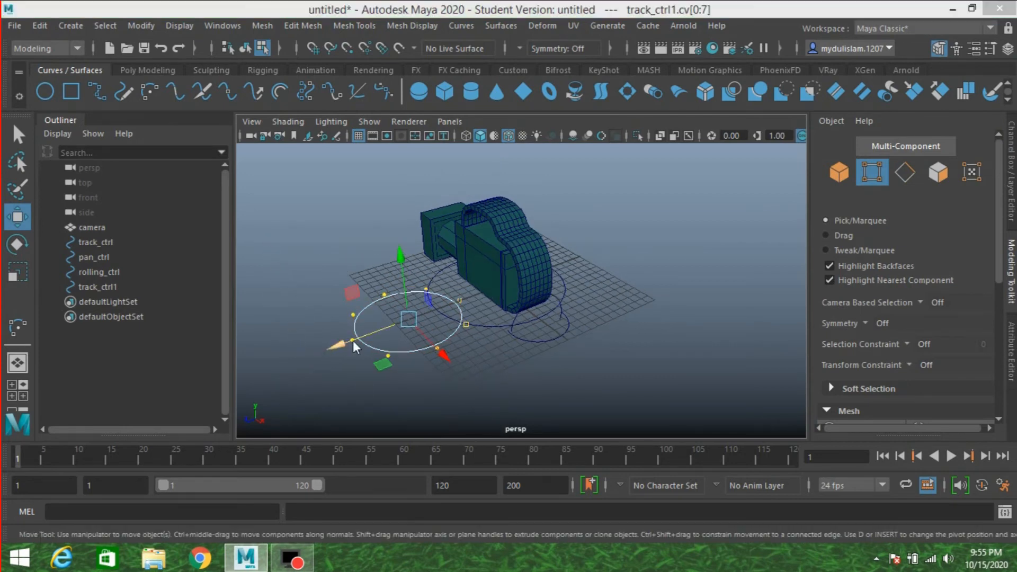
pyautogui.press('space')
pyautogui.press('space')
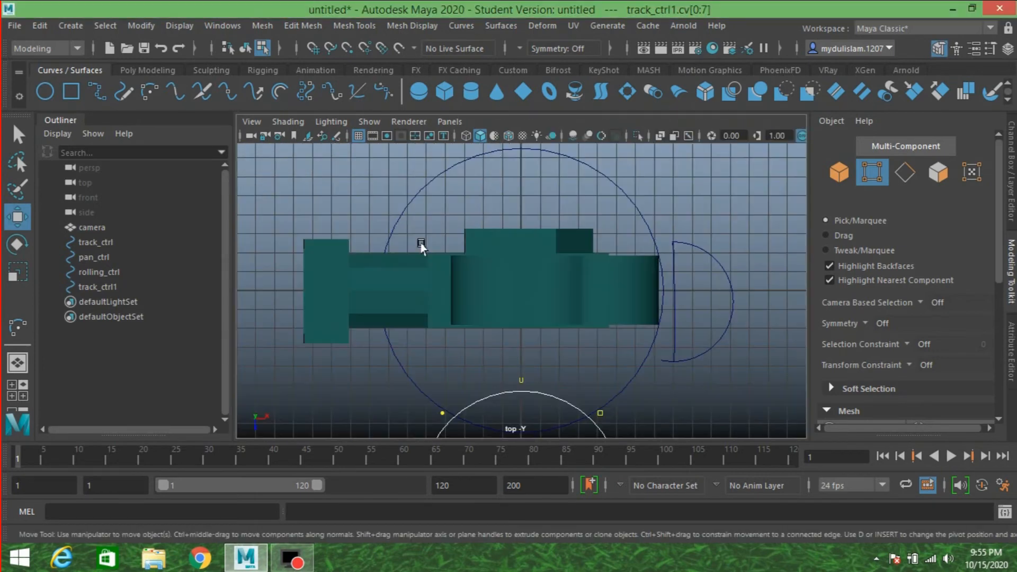
pyautogui.scroll(-5, 421, 245)
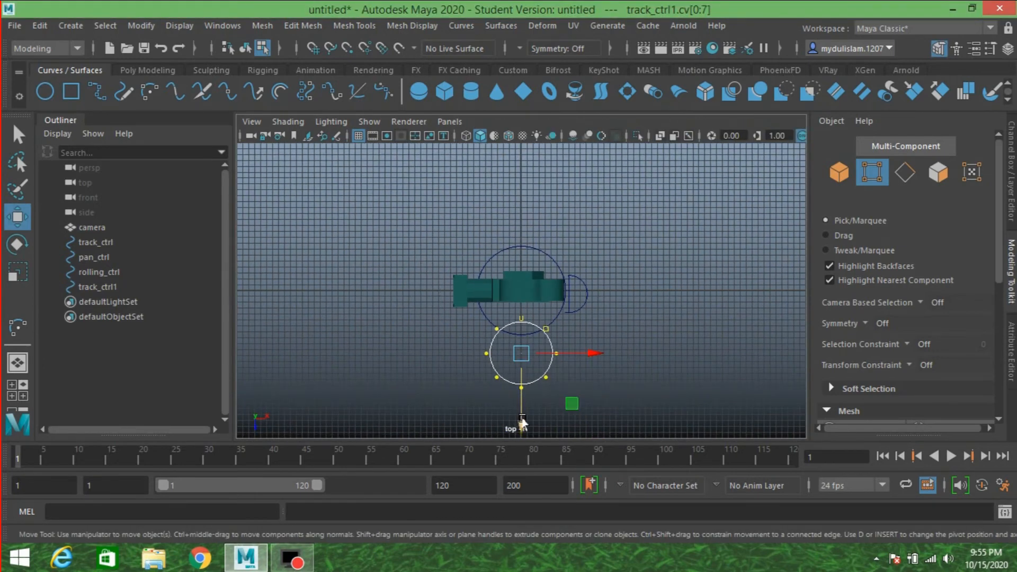
pyautogui.moveTo(545, 408); pyautogui.dragTo(498, 374)
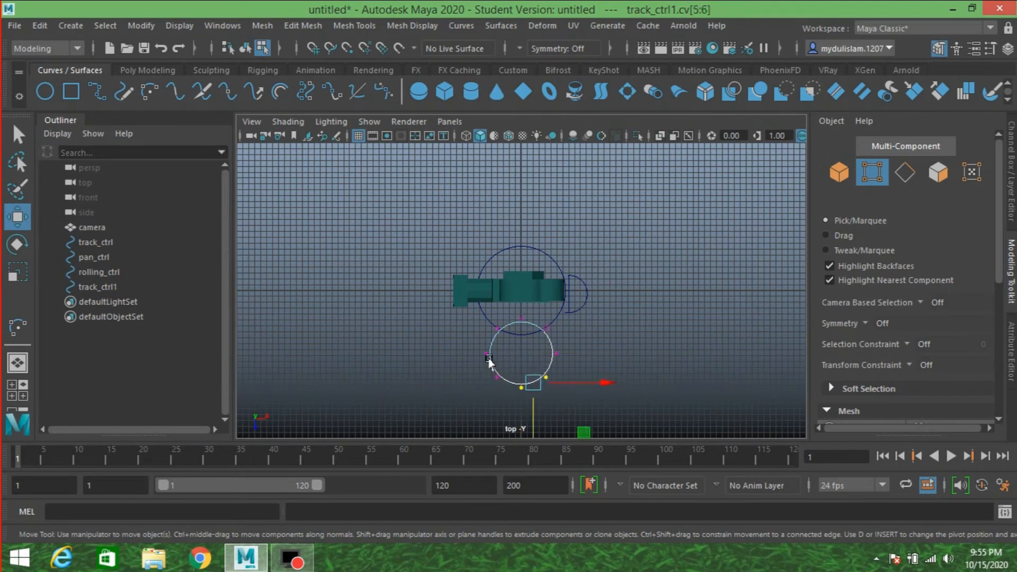
pyautogui.click(490, 357)
pyautogui.moveTo(511, 307); pyautogui.dragTo(523, 404)
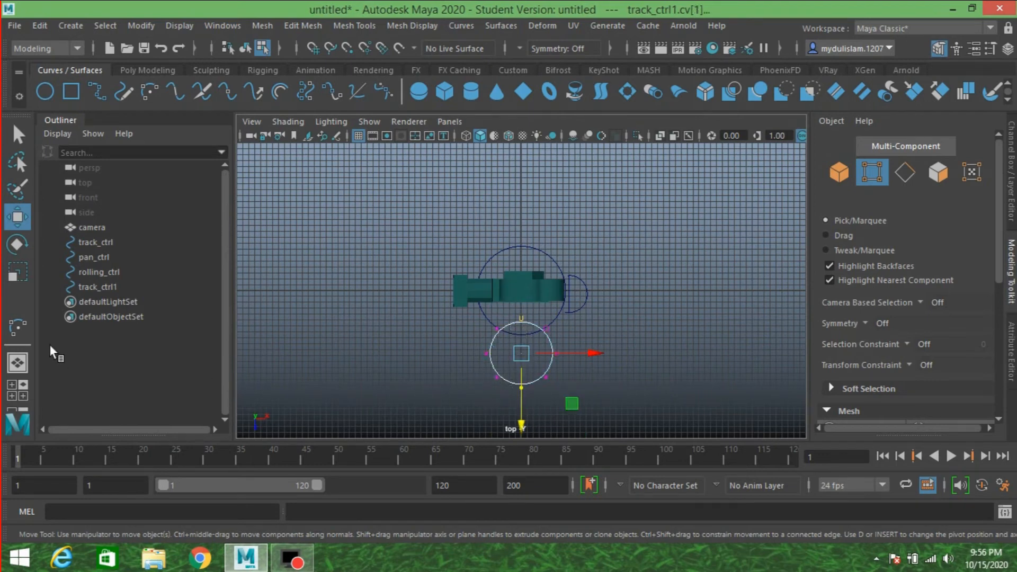
pyautogui.click(17, 272)
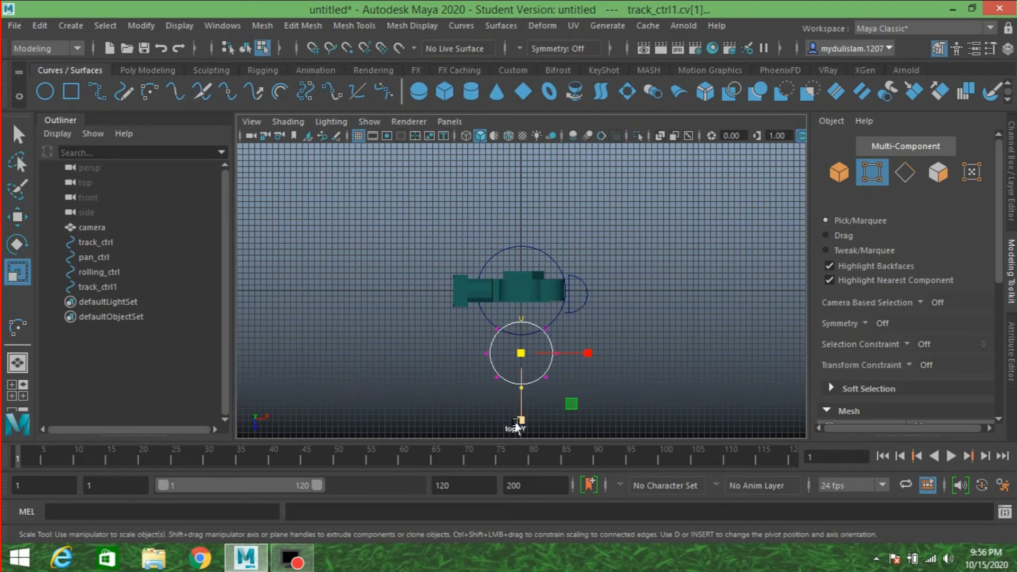
pyautogui.moveTo(516, 427); pyautogui.dragTo(518, 378)
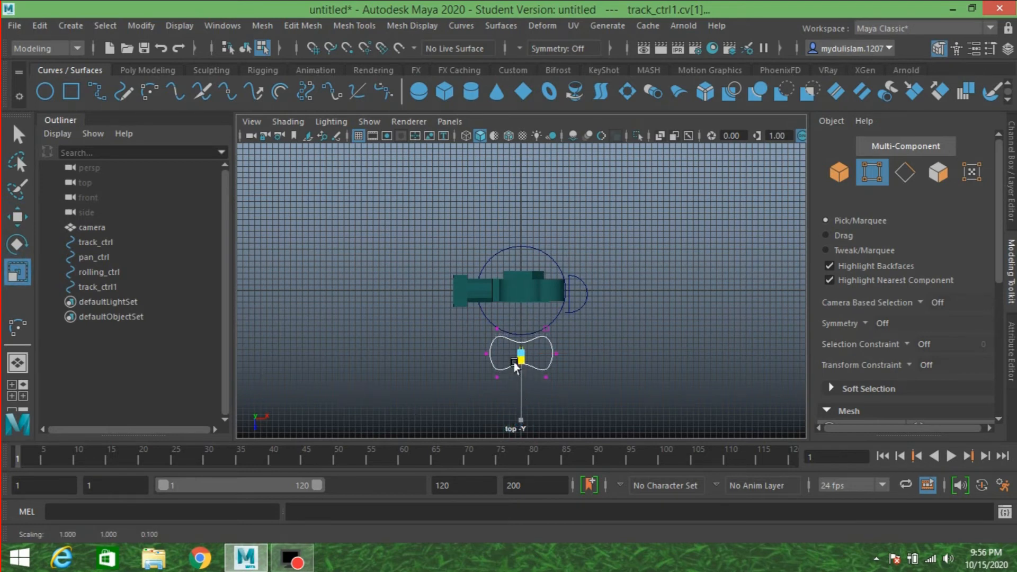
pyautogui.moveTo(515, 366); pyautogui.dragTo(515, 366)
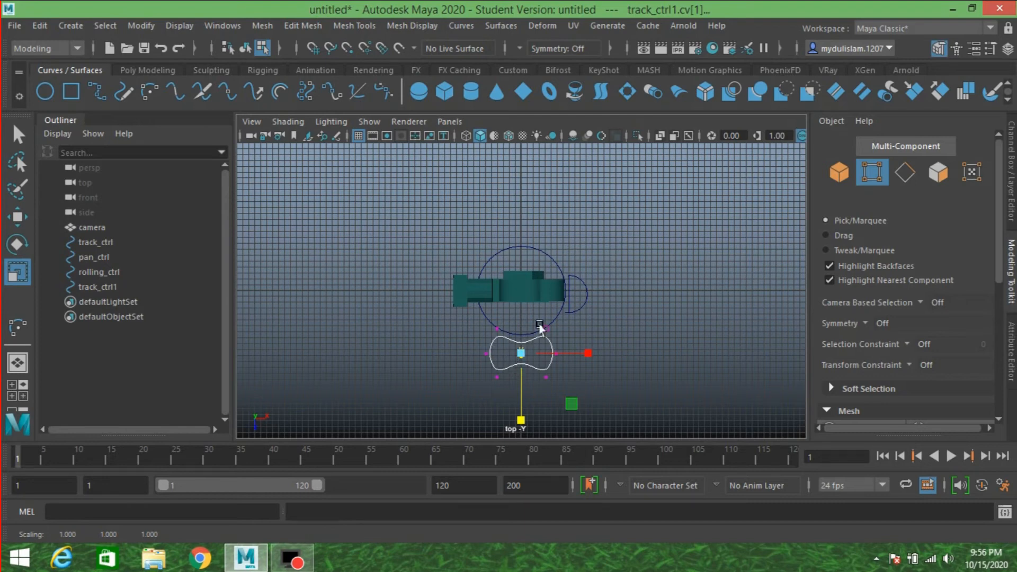
# - Pull the four diagonal control vertices outward and the side ones inward to shape the curve into a four-pointed star
pyautogui.moveTo(536, 317); pyautogui.dragTo(560, 340)
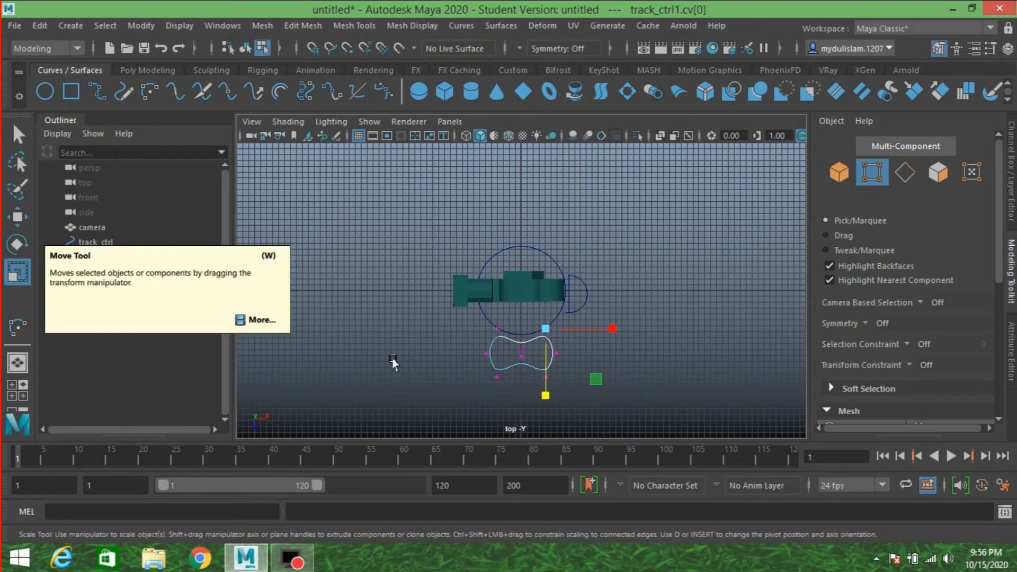
pyautogui.keyDown('shift'); pyautogui.moveTo(469, 325); pyautogui.dragTo(566, 366); pyautogui.keyUp('shift')
pyautogui.moveTo(437, 341); pyautogui.dragTo(509, 365)
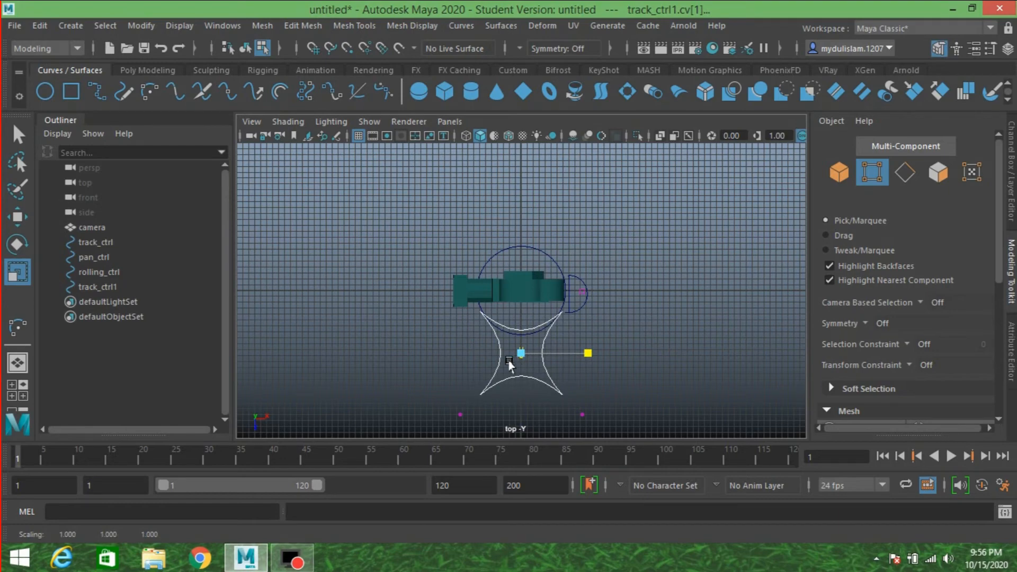
# - Scale all control vertices of the star curve down uniformly and return to object selection
pyautogui.scroll(-1, 491, 367)
pyautogui.moveTo(389, 279); pyautogui.dragTo(616, 439)
pyautogui.moveTo(522, 351); pyautogui.dragTo(479, 376)
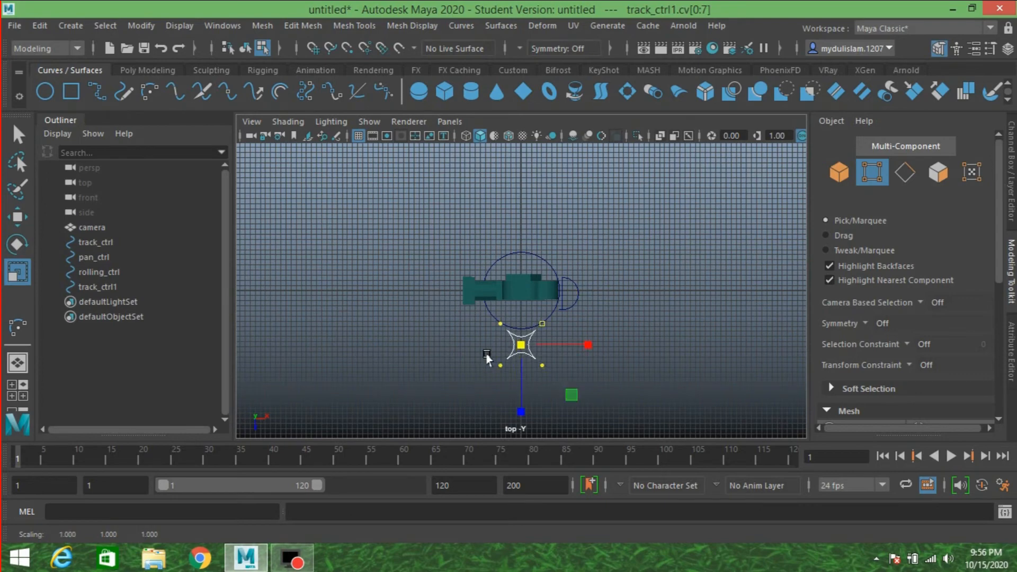
pyautogui.click(836, 173)
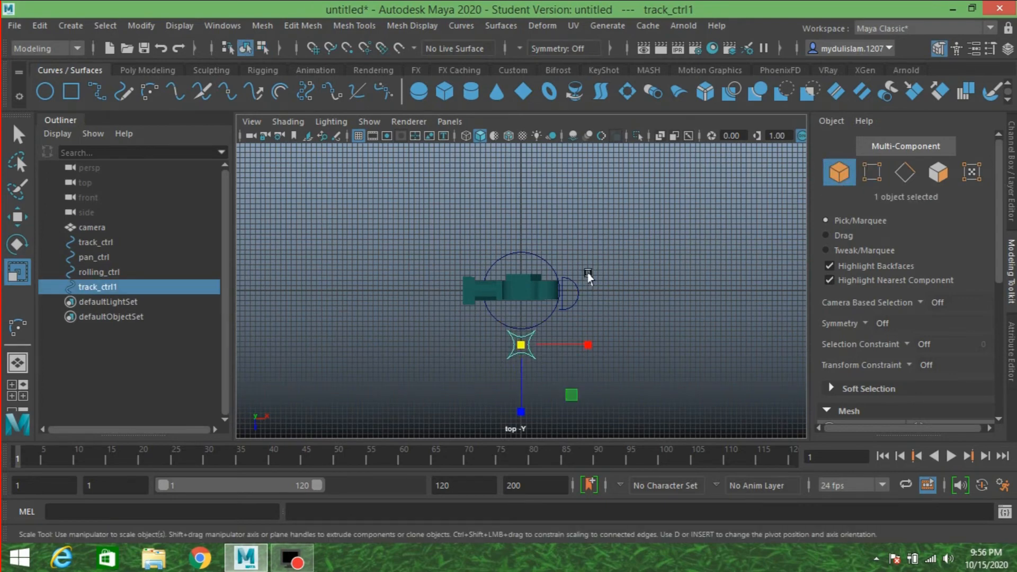
# - Raise the star curve about 12.68 units in Y and bring it back along Z toward the camera model
pyautogui.press('space')
pyautogui.press('space')
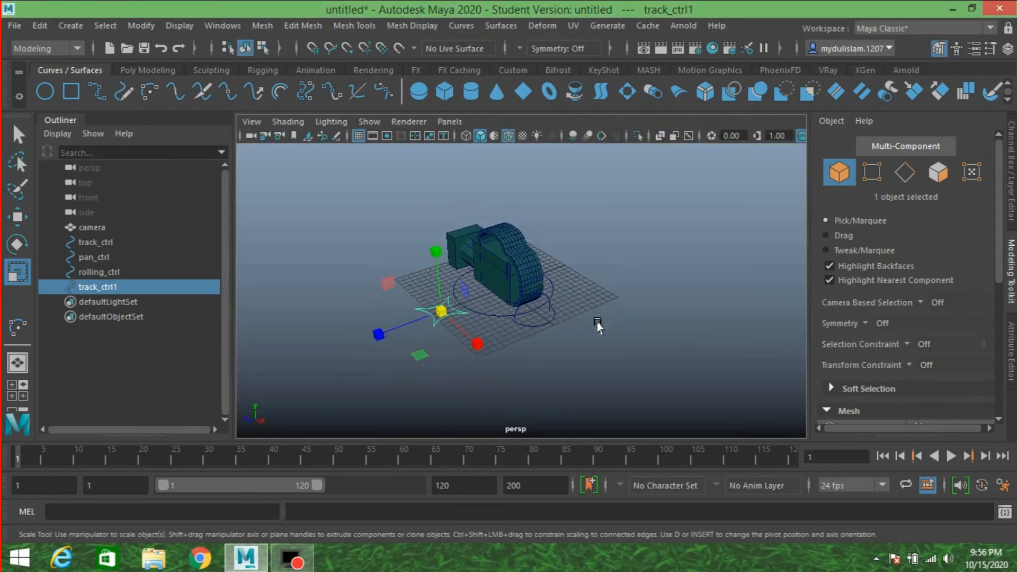
pyautogui.keyDown('alt'); pyautogui.moveTo(567, 343); pyautogui.dragTo(637, 313); pyautogui.keyUp('alt')
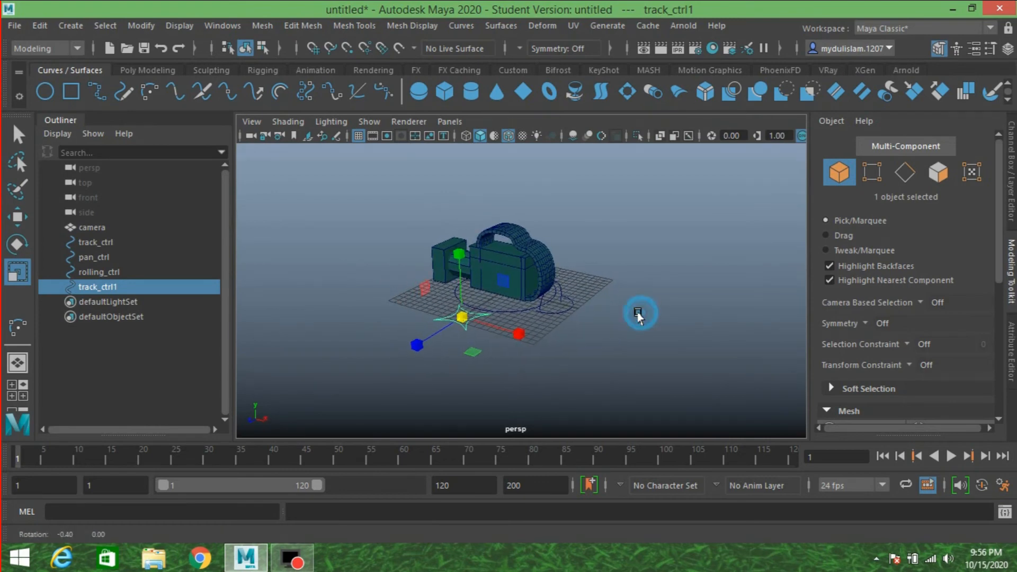
pyautogui.click(20, 219)
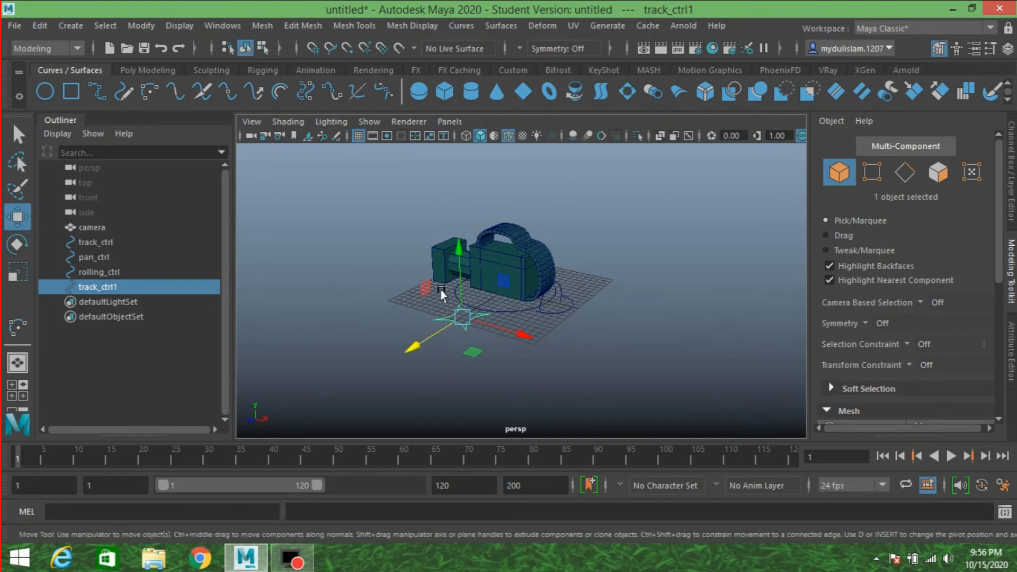
pyautogui.moveTo(453, 281); pyautogui.dragTo(475, 163)
pyautogui.keyDown('alt'); pyautogui.moveTo(566, 241); pyautogui.dragTo(564, 282); pyautogui.keyUp('alt')
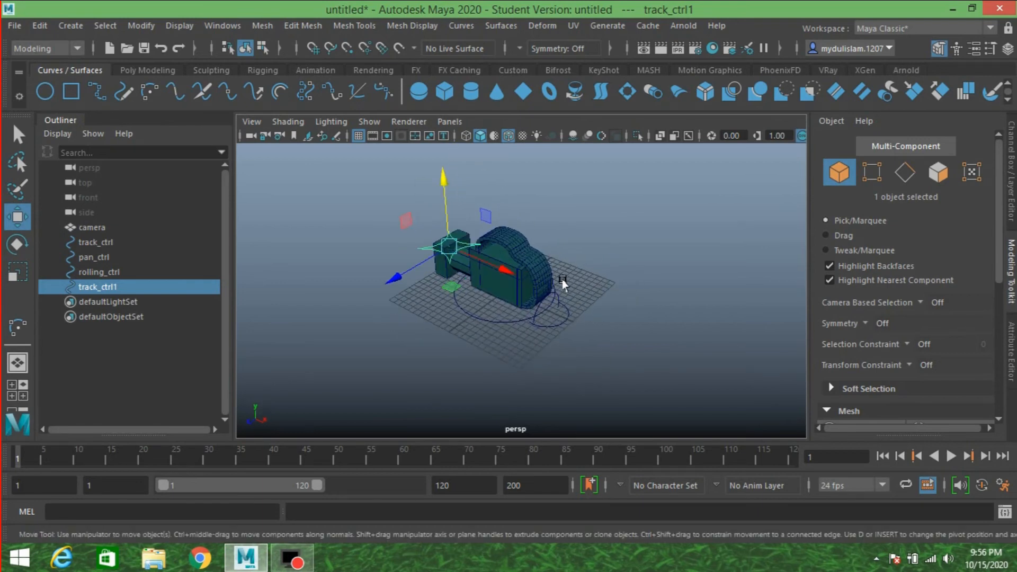
pyautogui.moveTo(394, 278); pyautogui.dragTo(437, 261)
pyautogui.keyDown('alt'); pyautogui.moveTo(487, 311); pyautogui.dragTo(538, 317); pyautogui.keyUp('alt')
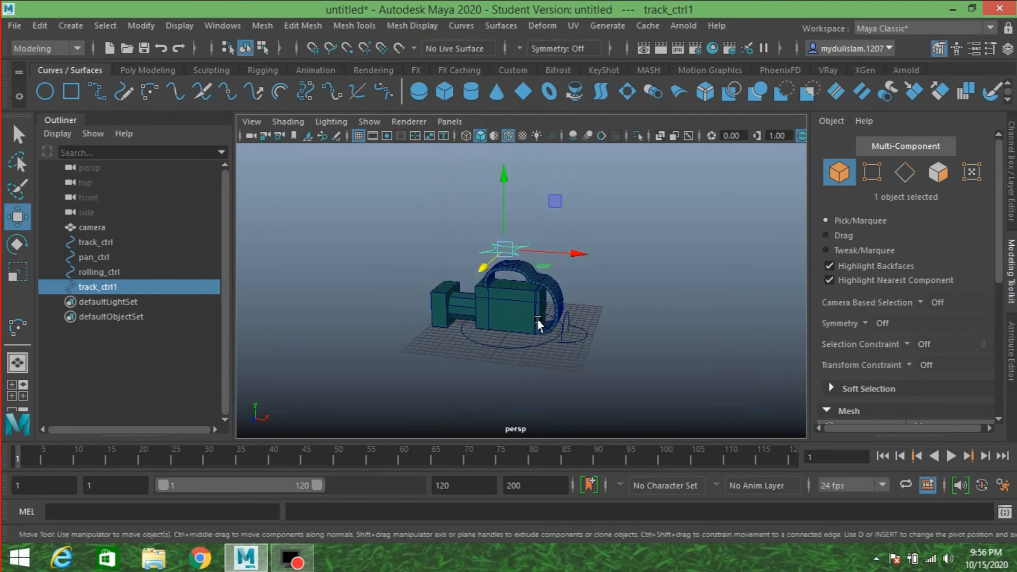
# - Centre the star curve over the camera body in the top view by moving it to about -0.72 in Z
pyautogui.press('space')
pyautogui.press('space')
pyautogui.scroll(3, 435, 303)
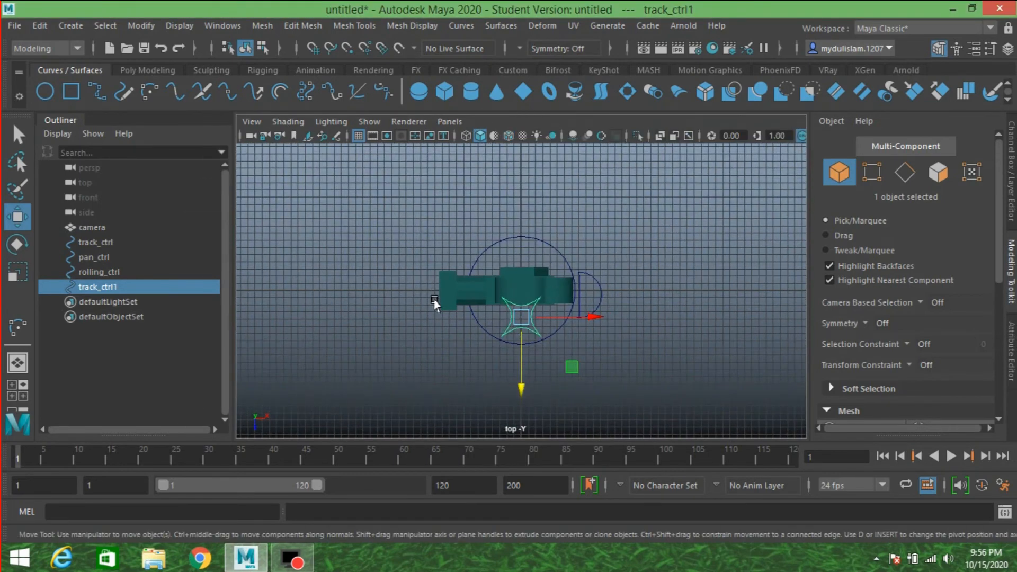
pyautogui.moveTo(517, 395); pyautogui.dragTo(517, 365)
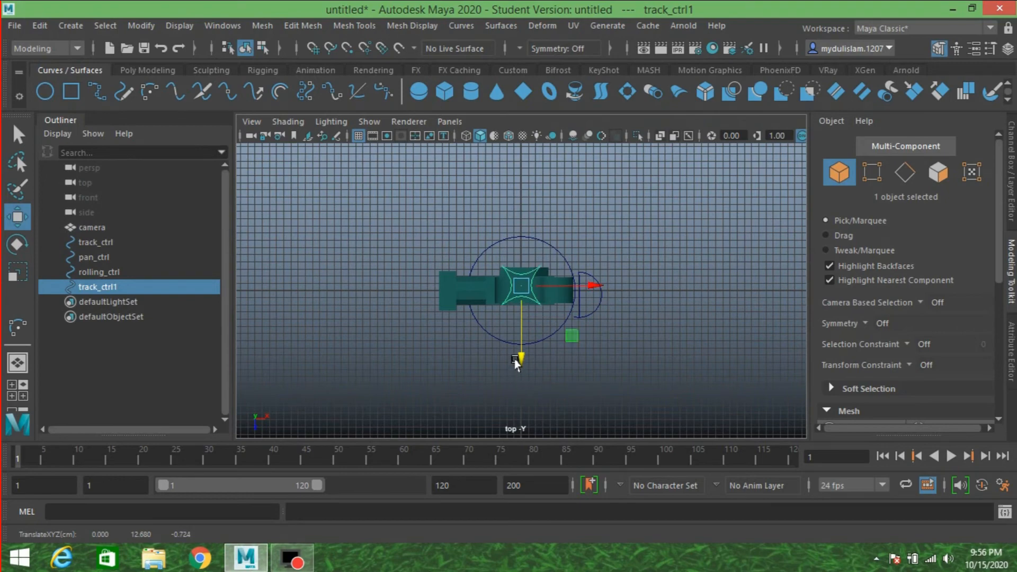
# - Rotate rolling_ctrl about 10 degrees in X to level the arc in the side view, and freeze its transformations
pyautogui.press('space')
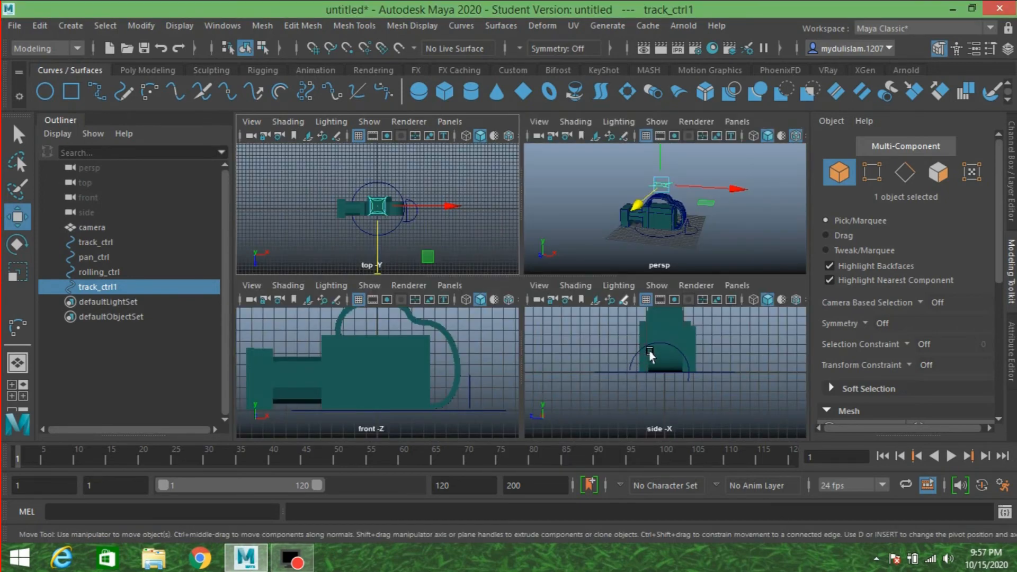
pyautogui.click(635, 350)
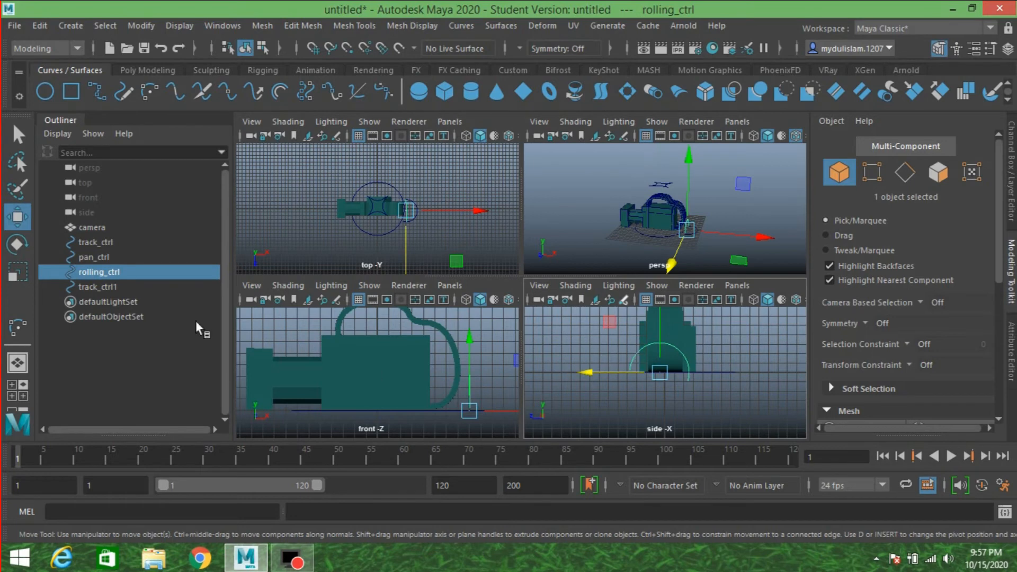
pyautogui.click(16, 245)
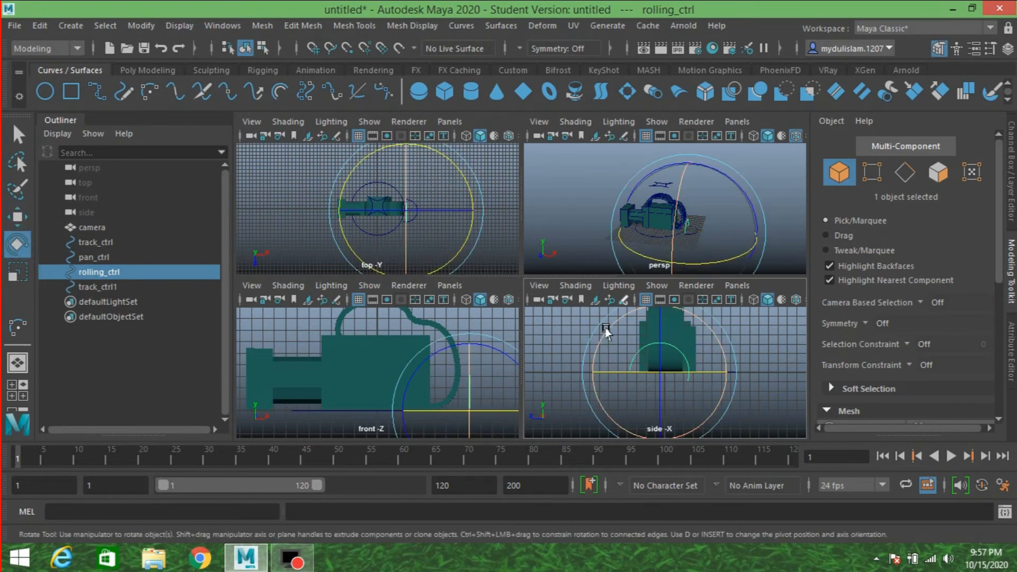
pyautogui.moveTo(607, 331); pyautogui.dragTo(604, 342)
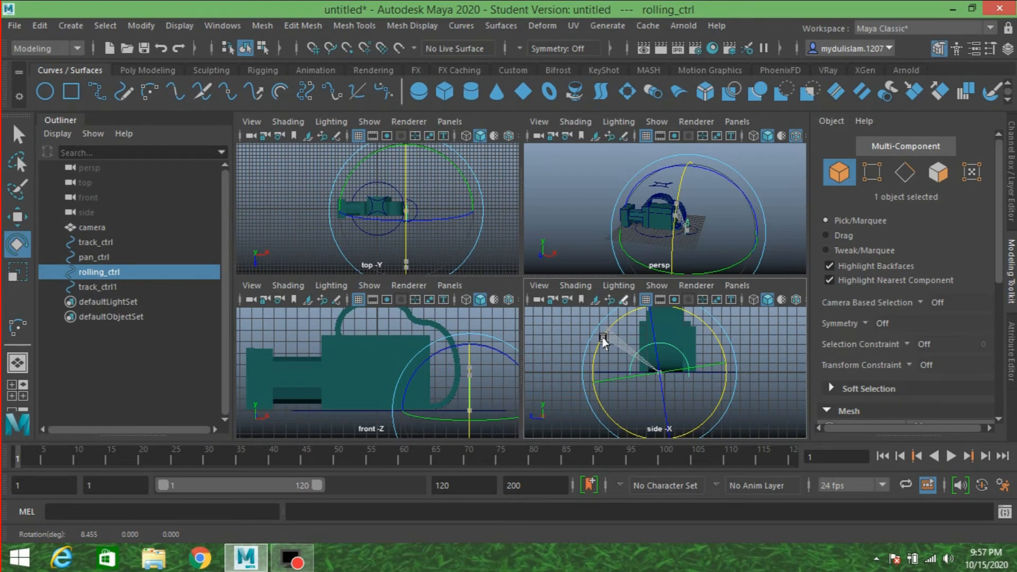
pyautogui.moveTo(604, 342); pyautogui.dragTo(604, 341)
pyautogui.click(604, 342)
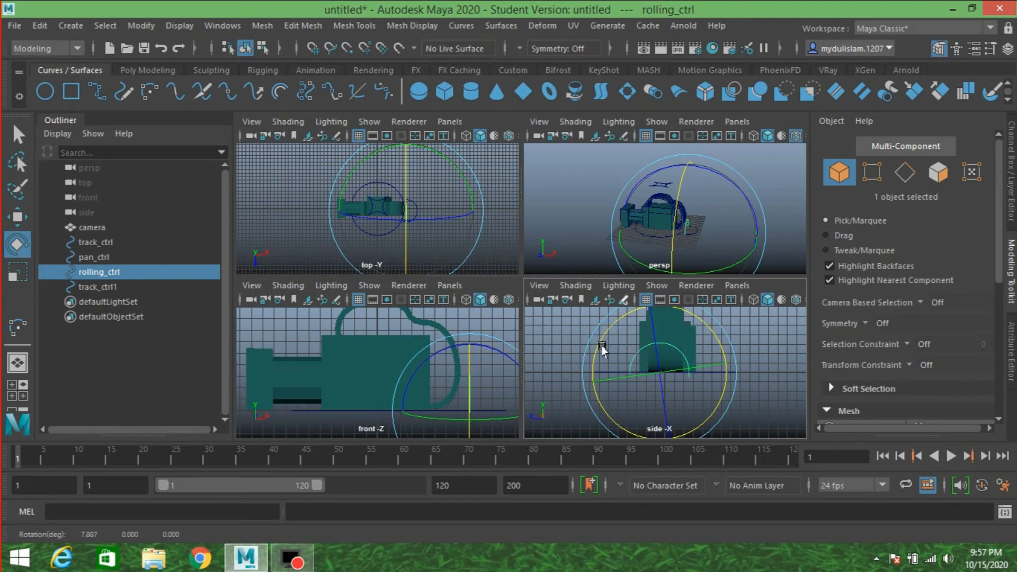
pyautogui.moveTo(602, 342); pyautogui.dragTo(603, 340)
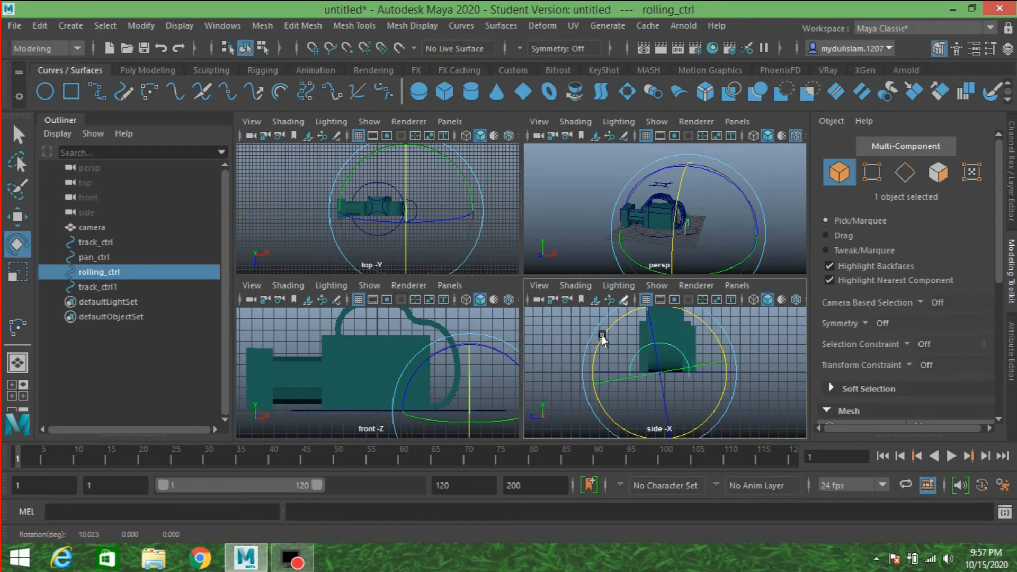
pyautogui.click(136, 24)
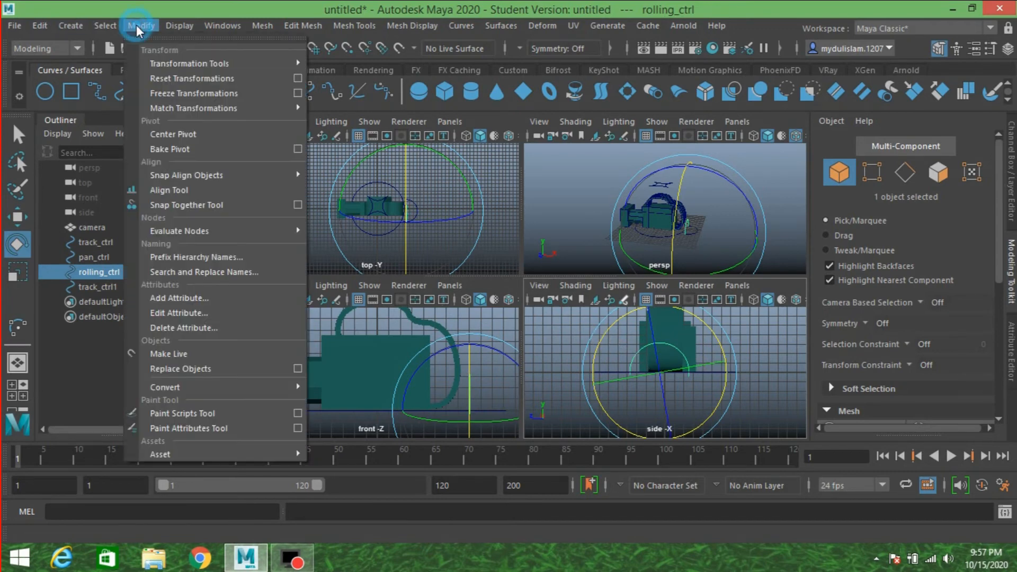
pyautogui.click(170, 93)
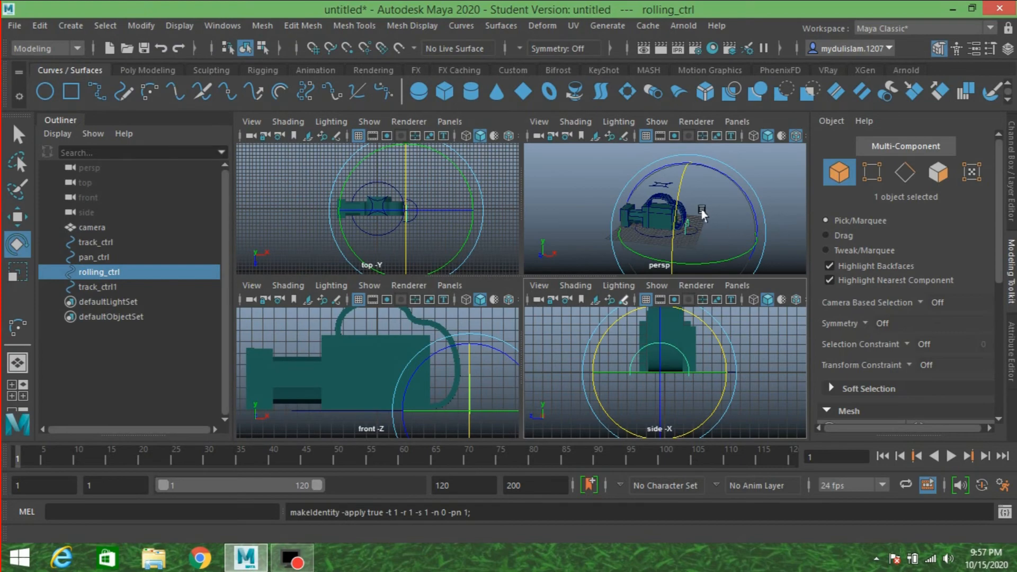
# - Freeze the transformations of the star curve above the camera model
pyautogui.press('space')
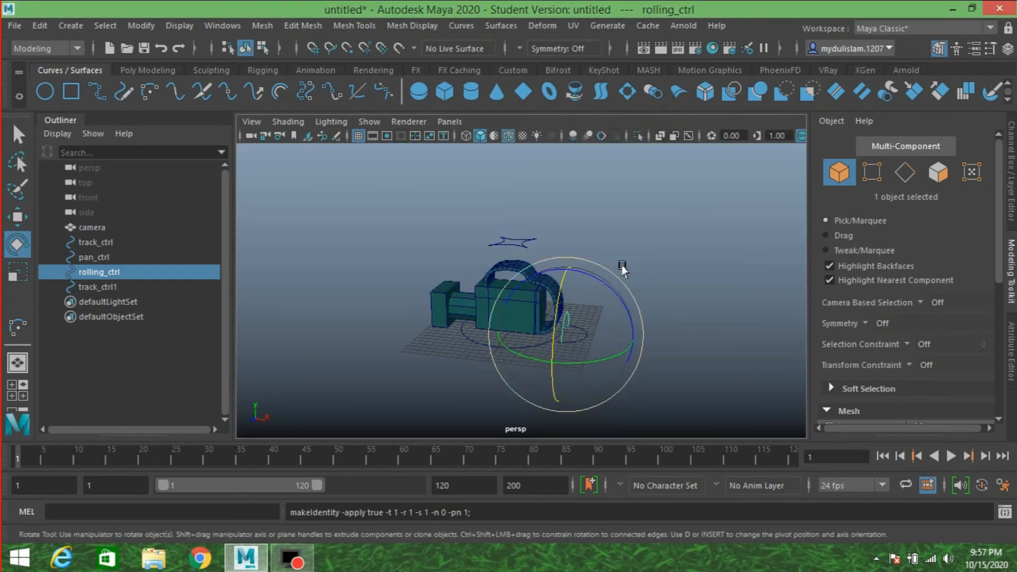
pyautogui.moveTo(622, 269); pyautogui.dragTo(545, 256)
pyautogui.click(511, 241)
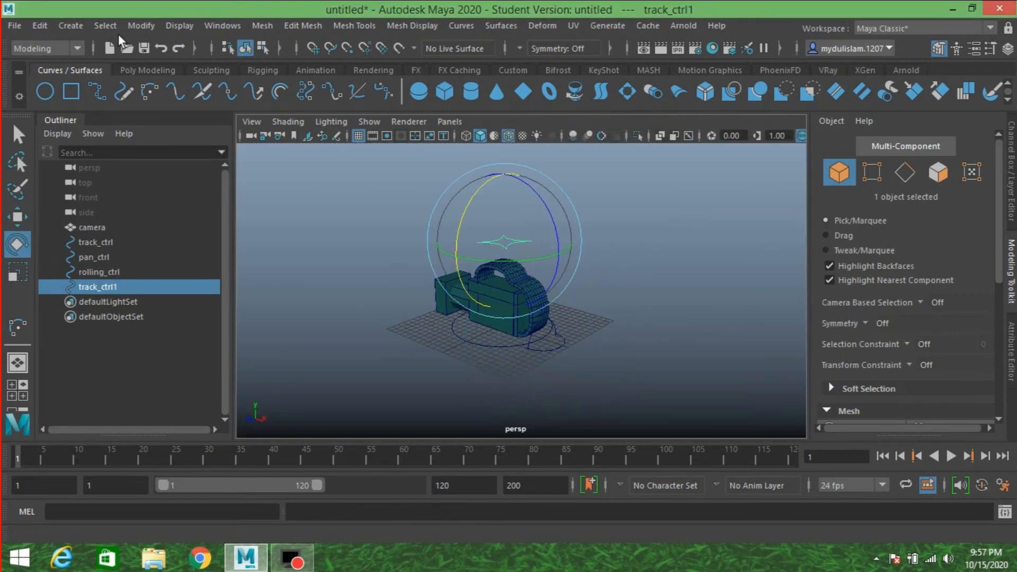
pyautogui.click(133, 25)
pyautogui.click(197, 93)
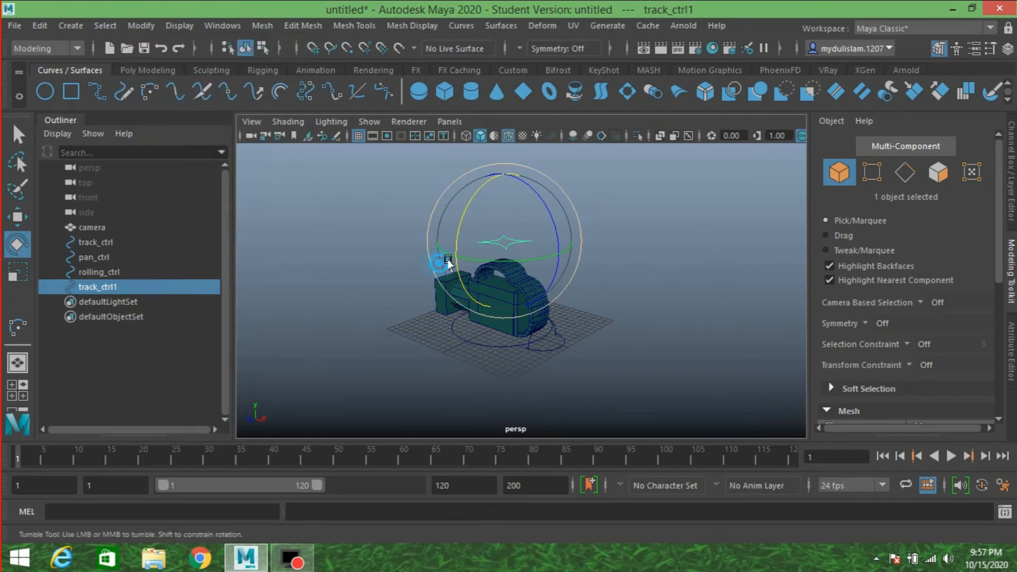
# - Move the camera model up slightly in Y so it sits above the track_ctrl circle
pyautogui.keyDown('alt'); pyautogui.moveTo(448, 263); pyautogui.dragTo(490, 262); pyautogui.keyUp('alt')
pyautogui.scroll(2, 488, 262)
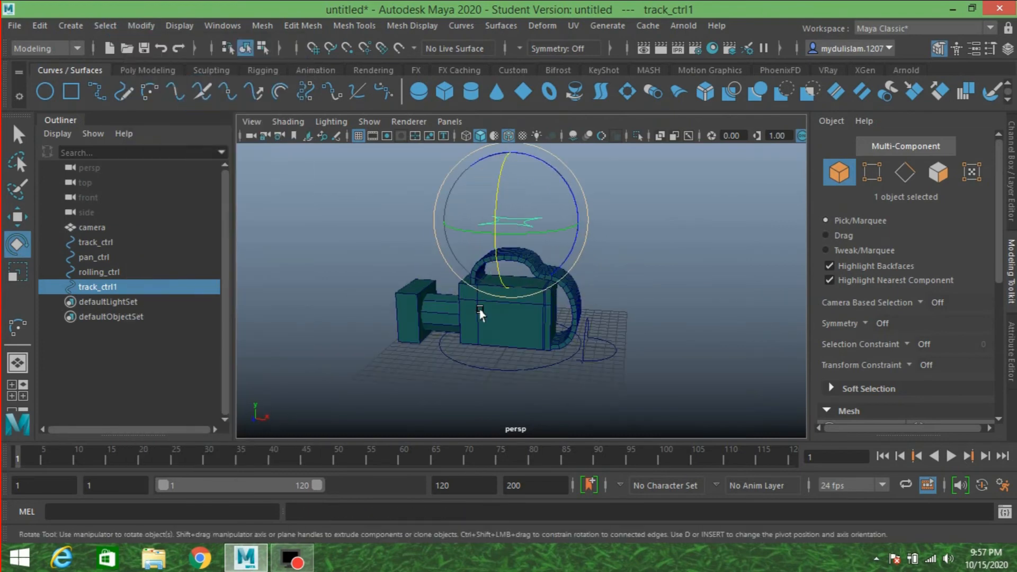
pyautogui.click(493, 308)
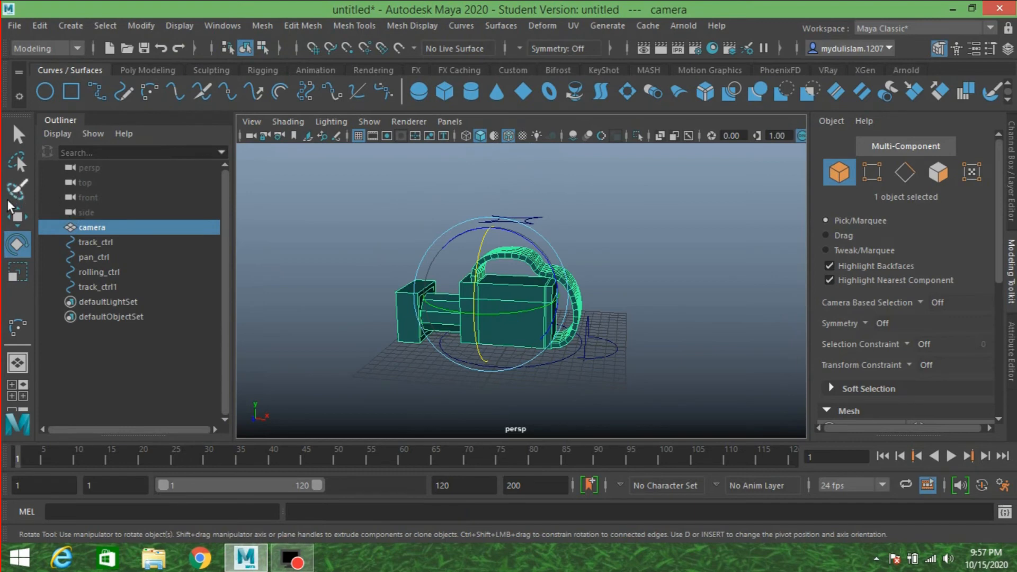
pyautogui.click(16, 216)
pyautogui.moveTo(317, 215)
pyautogui.keyDown('alt'); pyautogui.mouseDown()
pyautogui.moveTo(329, 211)
pyautogui.moveTo(319, 218)
pyautogui.mouseUp(); pyautogui.keyUp('alt')
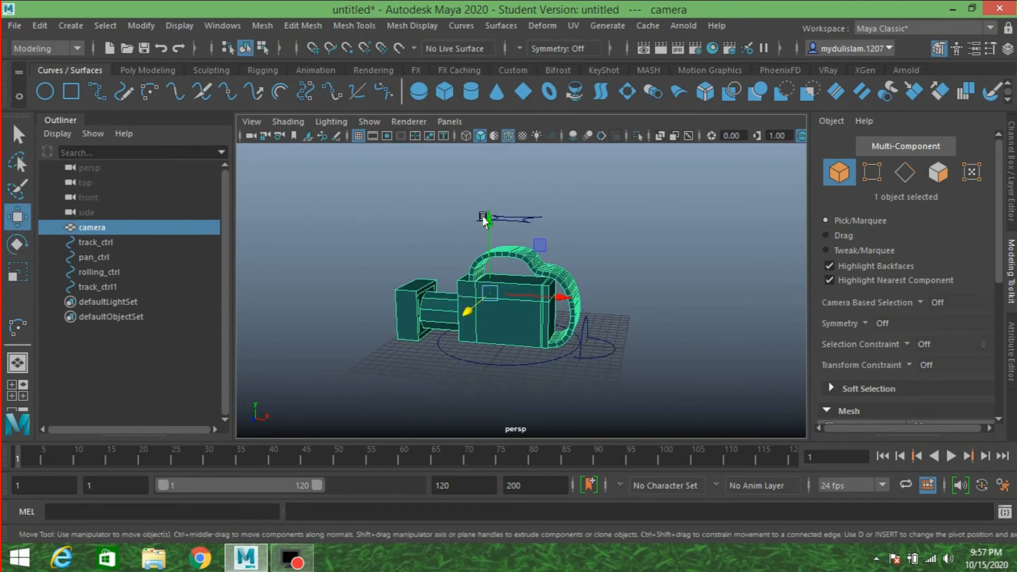
pyautogui.moveTo(489, 217)
pyautogui.mouseDown()
pyautogui.moveTo(490, 197)
pyautogui.moveTo(480, 217)
pyautogui.moveTo(461, 208)
pyautogui.moveTo(482, 217)
pyautogui.mouseUp()
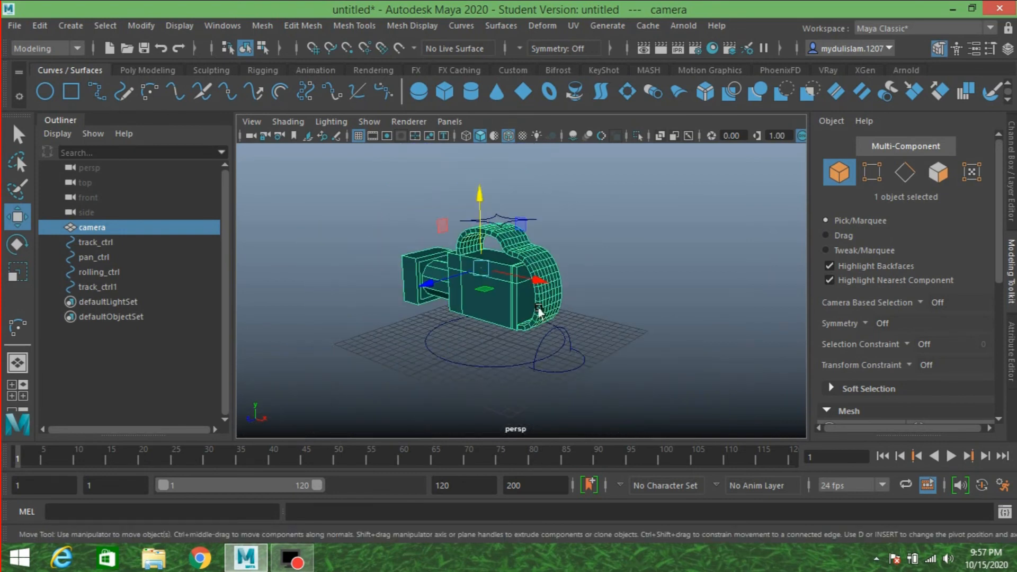
# - Move the rolling_ctrl arc away from the camera to about -15.1 in Z
pyautogui.click(549, 331)
pyautogui.moveTo(551, 328); pyautogui.dragTo(541, 250)
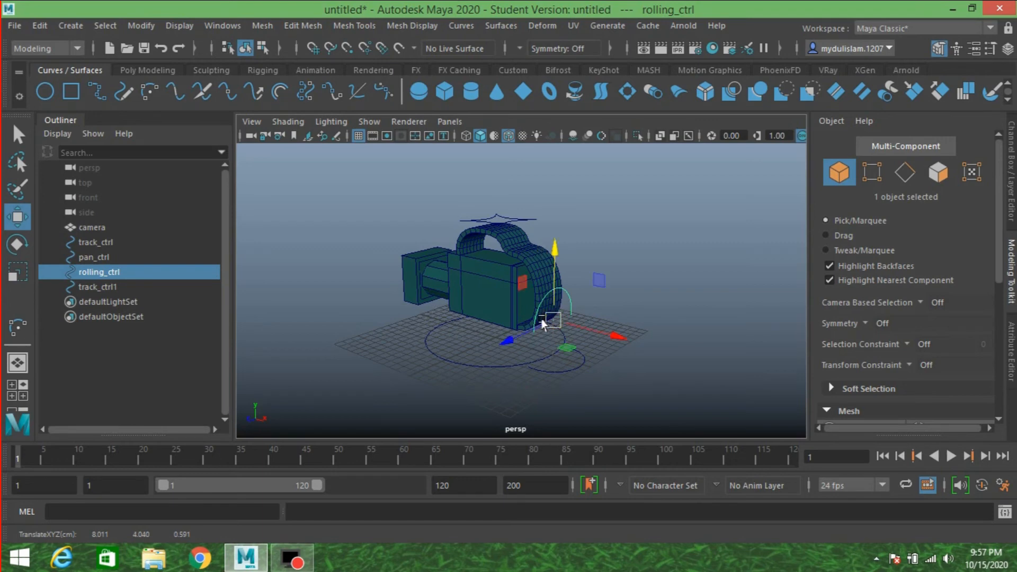
pyautogui.moveTo(519, 341); pyautogui.dragTo(575, 275)
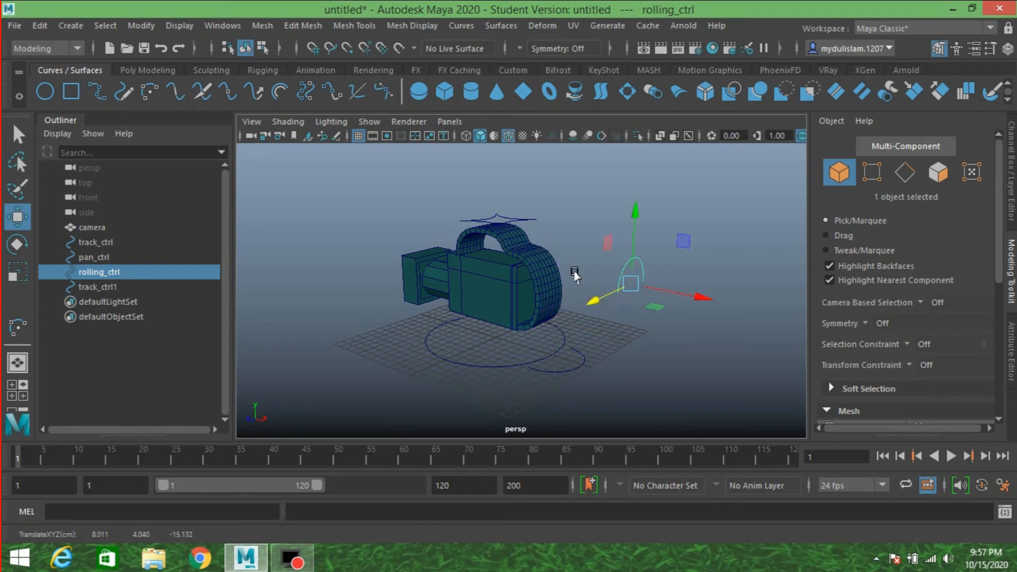
# - Move the star-shaped track_ctrl1 curve away from the camera along Z, in line with the rolling_ctrl arc
pyautogui.click(502, 213)
pyautogui.keyDown('alt'); pyautogui.moveTo(556, 227); pyautogui.dragTo(511, 228); pyautogui.keyUp('alt')
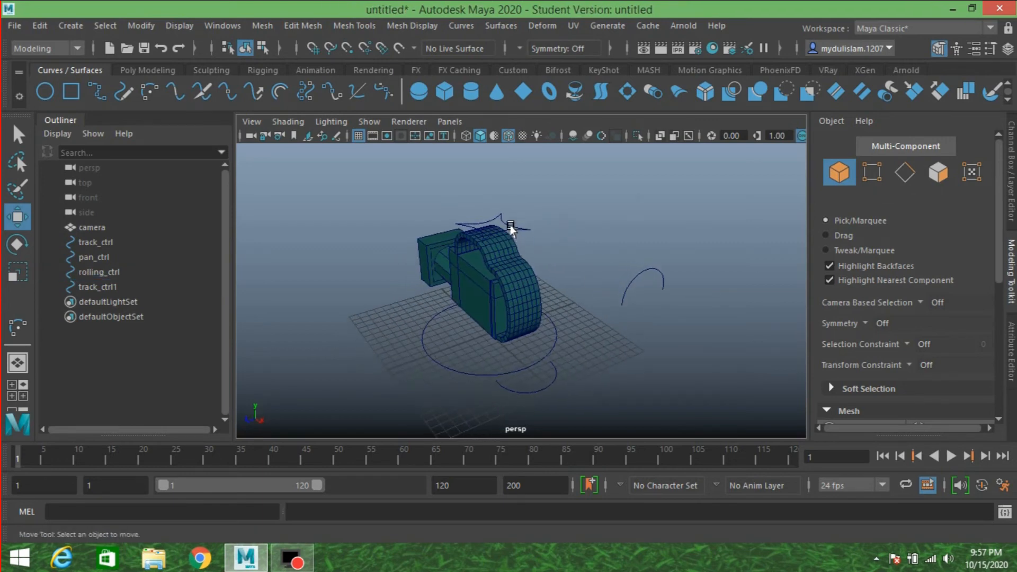
pyautogui.click(518, 227)
pyautogui.moveTo(450, 238); pyautogui.dragTo(543, 219)
pyautogui.keyDown('alt'); pyautogui.moveTo(539, 299); pyautogui.dragTo(544, 286); pyautogui.keyUp('alt')
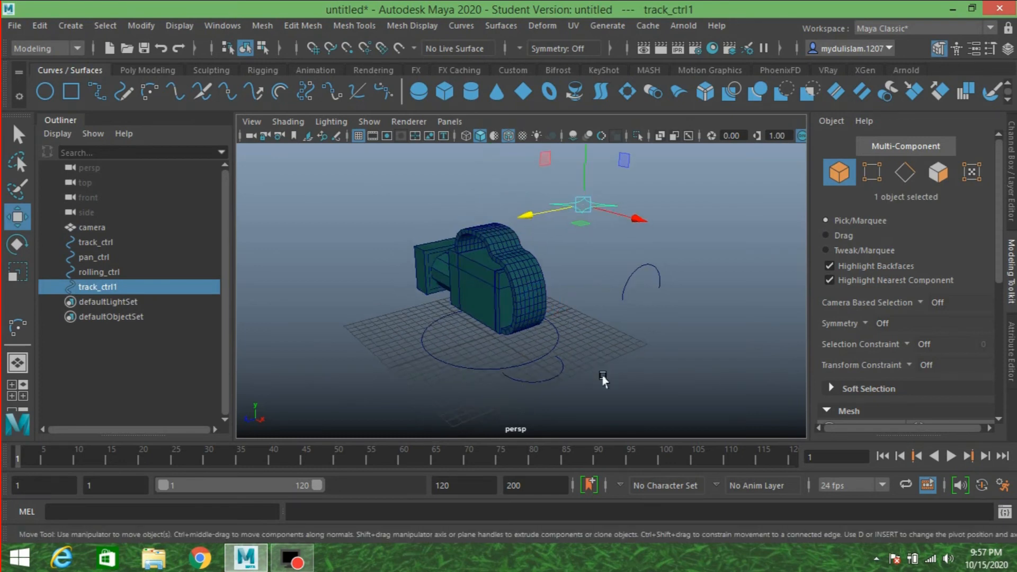
# - Move pan_ctrl to about -16.5 in Z and shift the track_ctrl circle along Z beside the other controls
pyautogui.click(546, 371)
pyautogui.moveTo(480, 386); pyautogui.dragTo(596, 346)
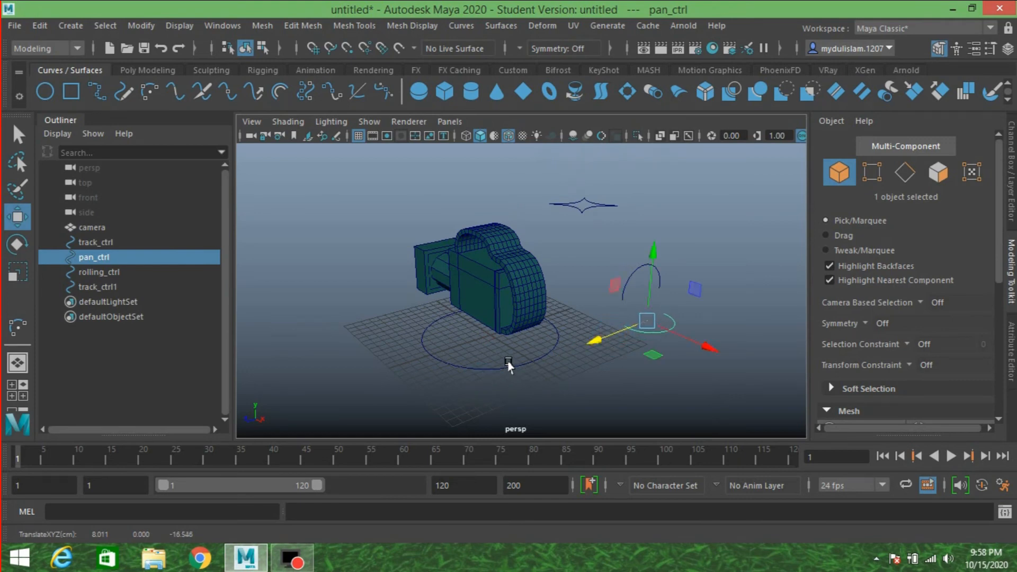
pyautogui.moveTo(508, 350); pyautogui.dragTo(520, 381)
pyautogui.moveTo(436, 353); pyautogui.dragTo(606, 363)
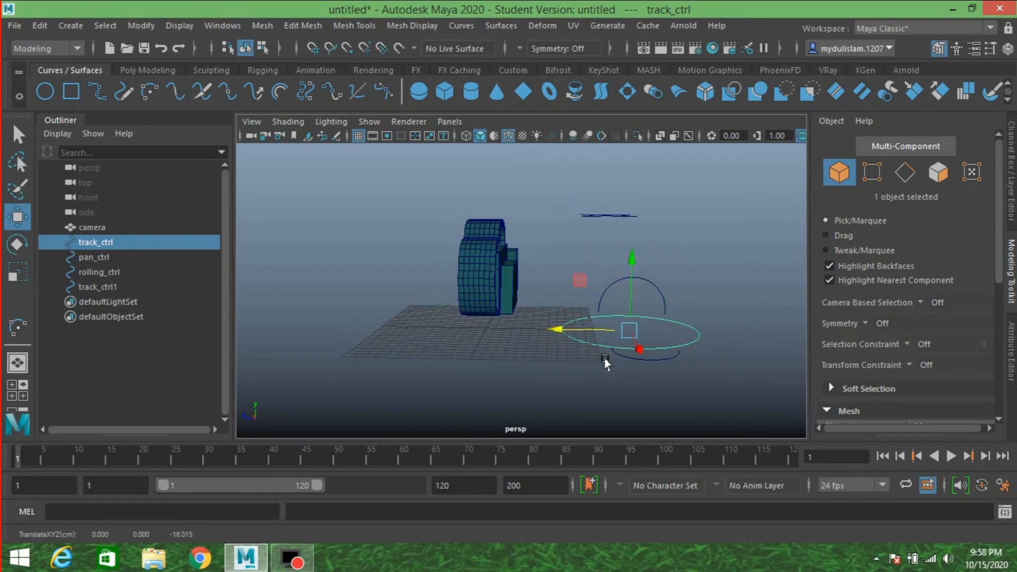
# - Freeze the transformations of all four control curves together
pyautogui.moveTo(568, 203); pyautogui.dragTo(677, 390)
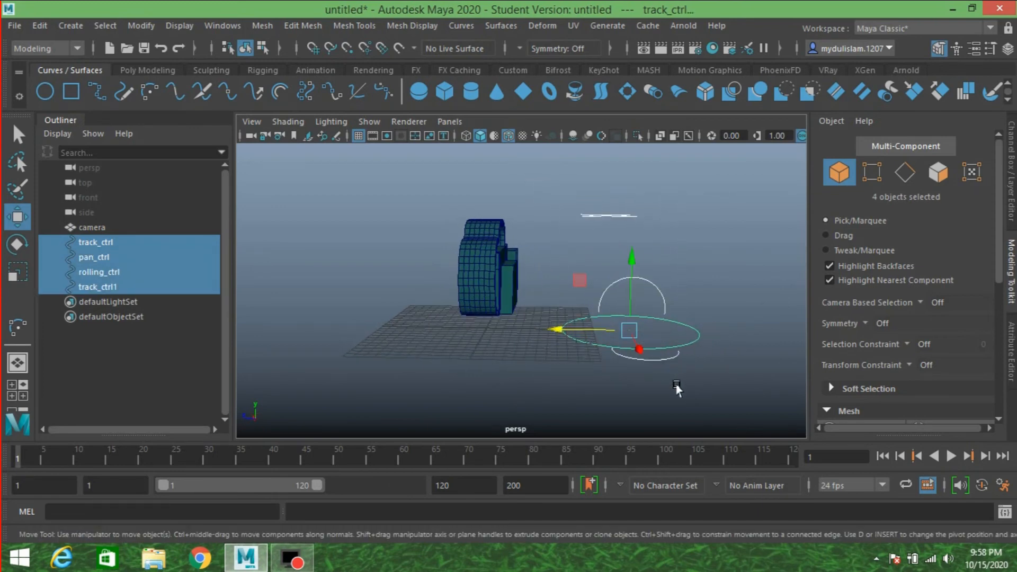
pyautogui.click(140, 30)
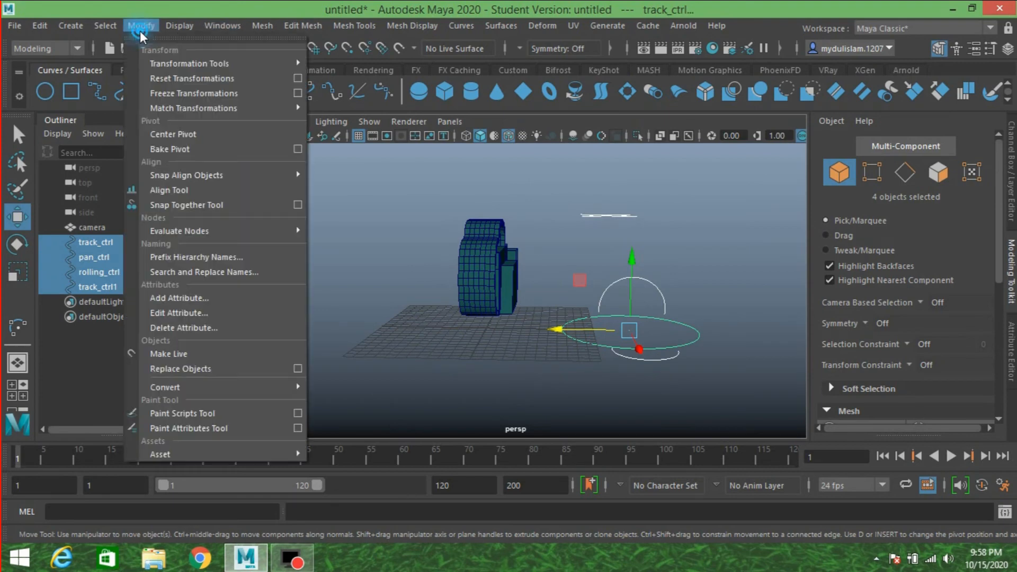
pyautogui.click(176, 93)
pyautogui.keyDown('alt'); pyautogui.moveTo(539, 316); pyautogui.dragTo(513, 343); pyautogui.keyUp('alt')
pyautogui.click(636, 397)
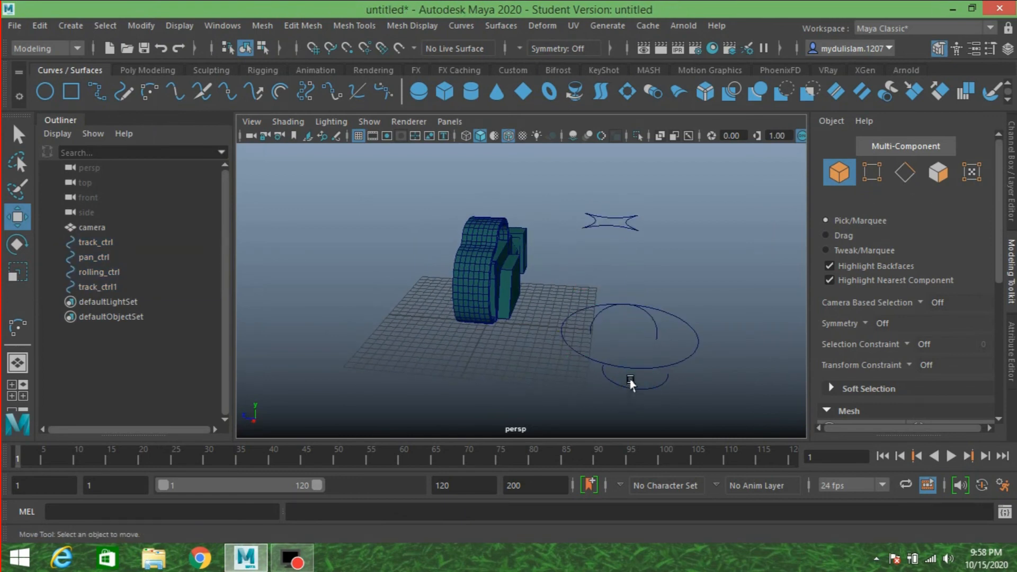
# - Adjust pan_ctrl to about -15.4 in Z and rotate it about 9 degrees in Y
pyautogui.click(630, 383)
pyautogui.moveTo(570, 371); pyautogui.dragTo(555, 370)
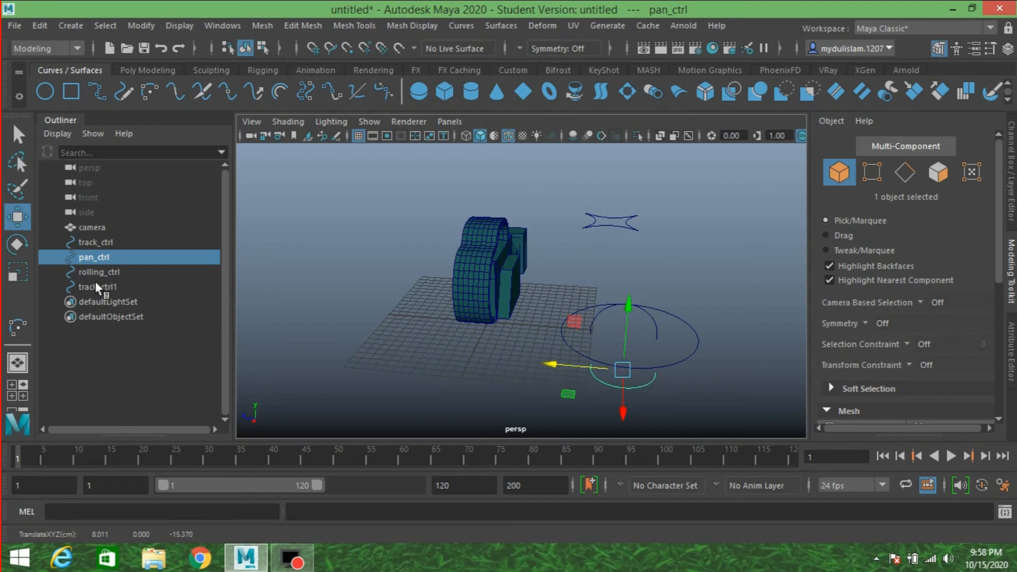
pyautogui.click(17, 244)
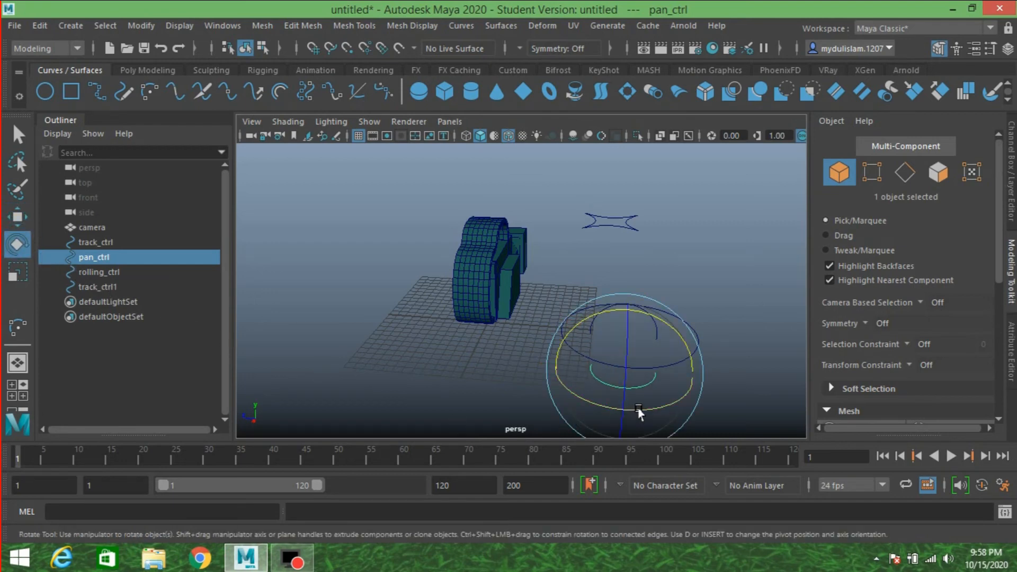
pyautogui.moveTo(639, 412); pyautogui.dragTo(651, 412)
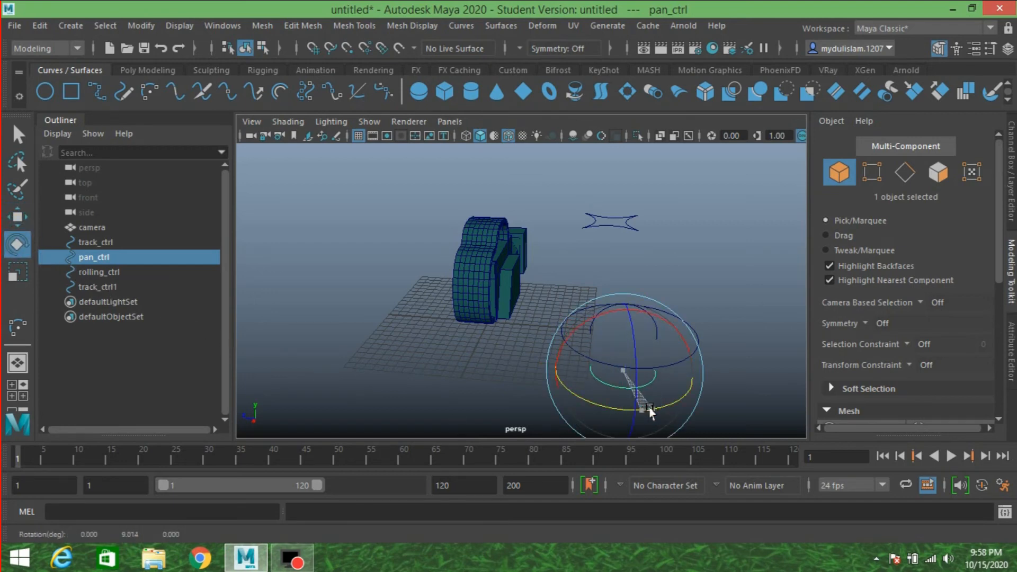
# - Freeze the transformations of pan_ctrl
pyautogui.click(141, 25)
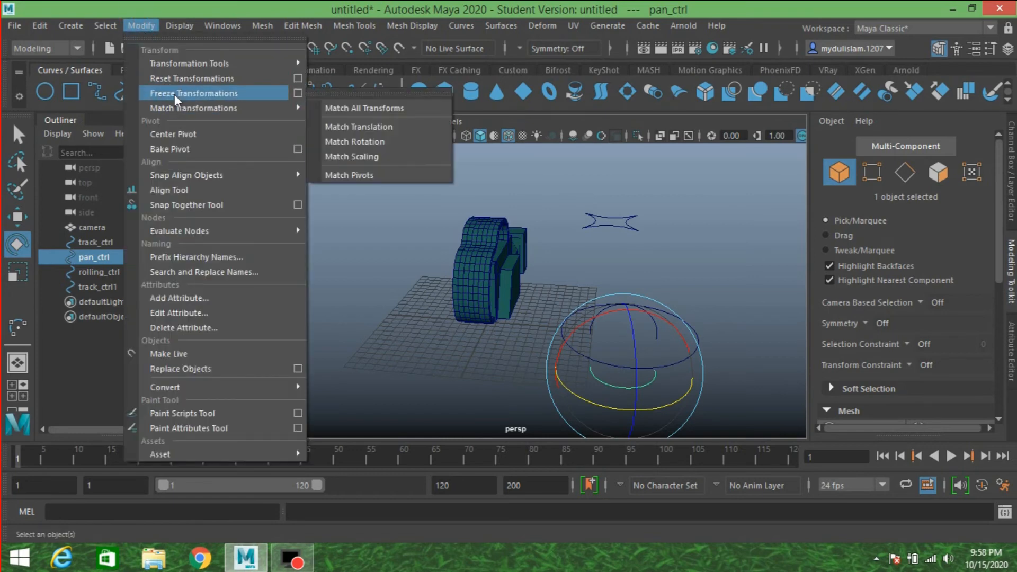
pyautogui.click(175, 93)
pyautogui.keyDown('alt'); pyautogui.moveTo(530, 276); pyautogui.dragTo(584, 273); pyautogui.keyUp('alt')
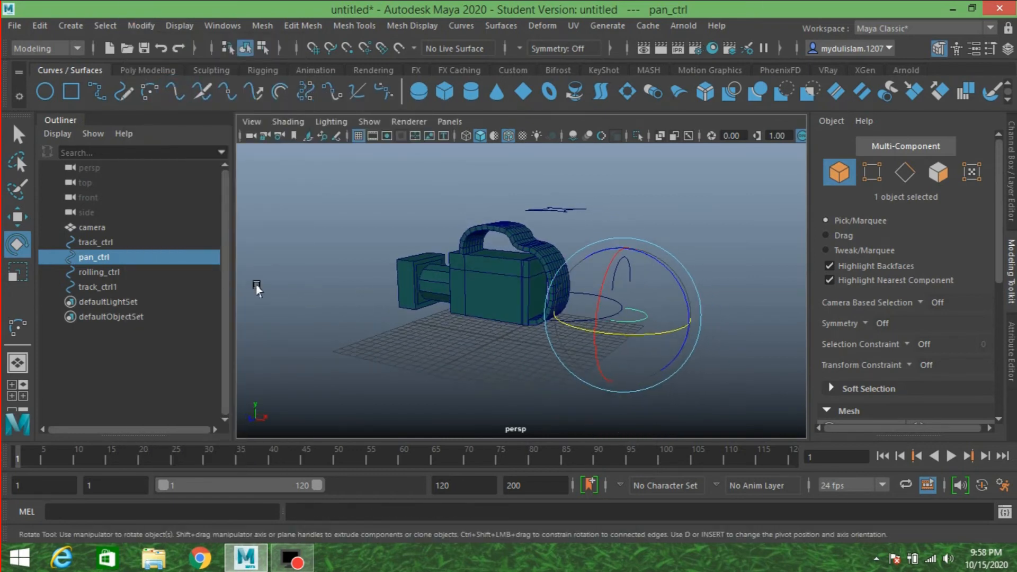
# - Group the camera model and name the group main_group
pyautogui.click(98, 227)
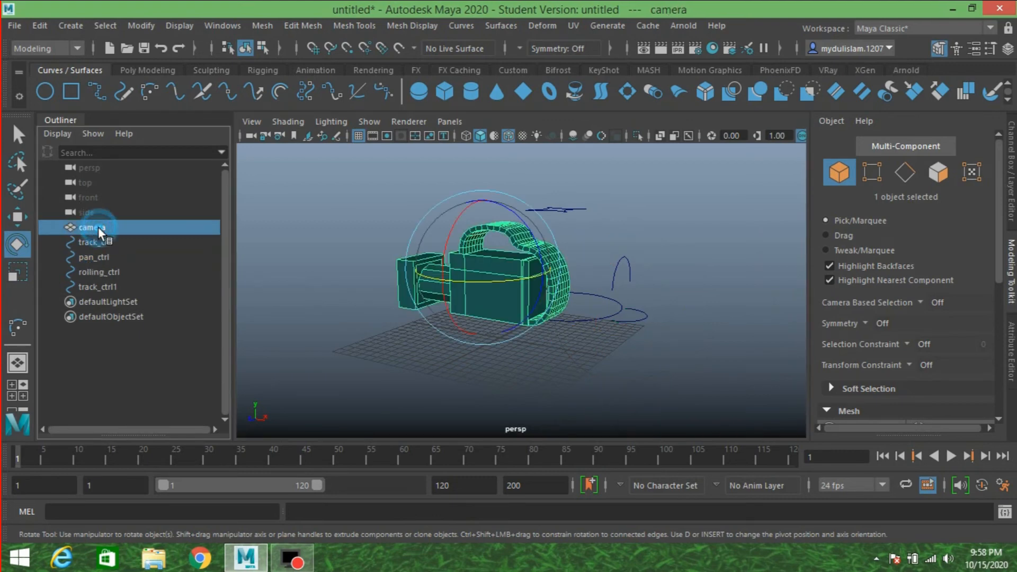
pyautogui.keyDown('alt'); pyautogui.moveTo(343, 268); pyautogui.dragTo(373, 278); pyautogui.keyUp('alt')
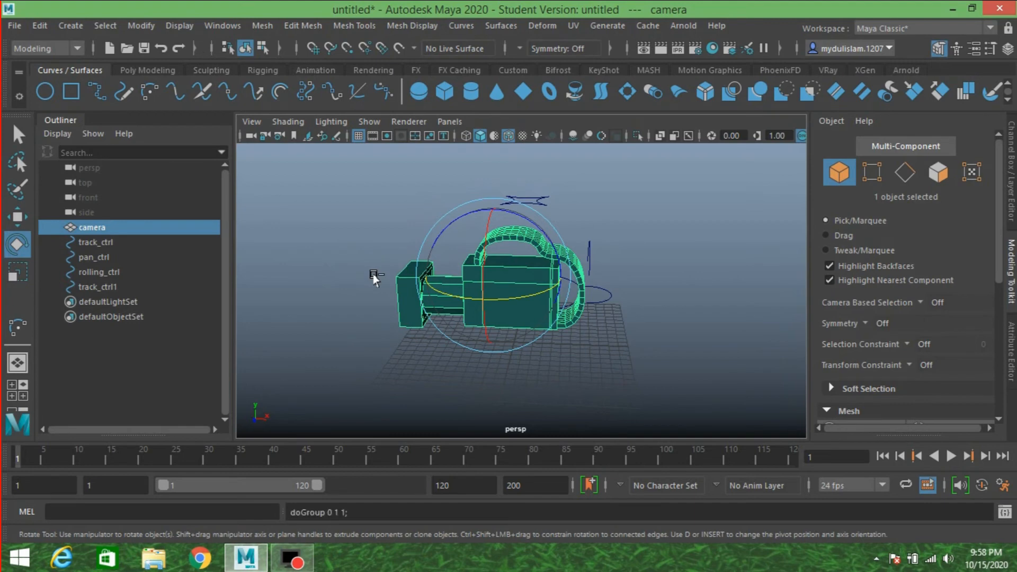
pyautogui.hotkey('ctrl', 'g')
pyautogui.doubleClick(103, 286)
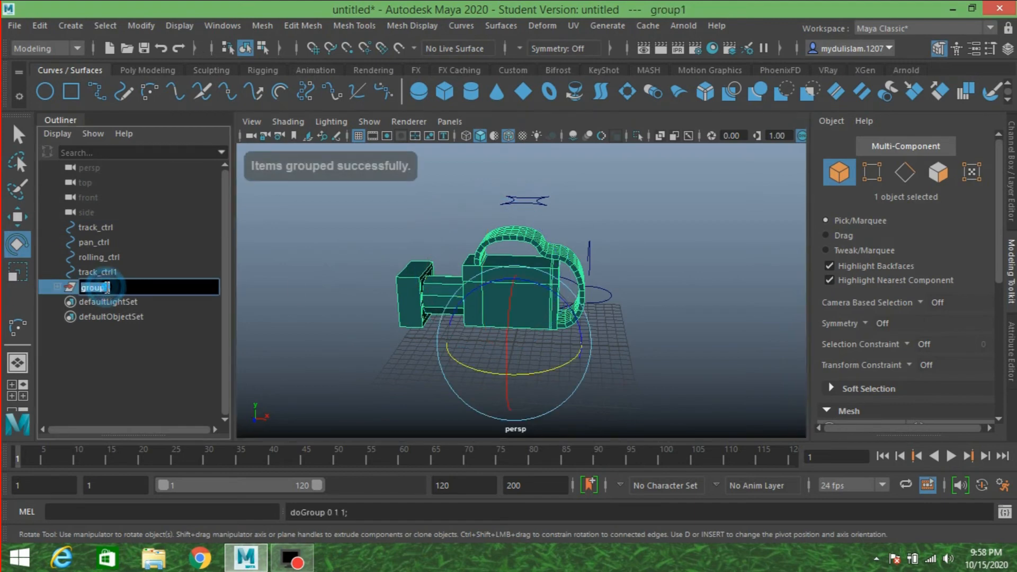
pyautogui.write('main ')
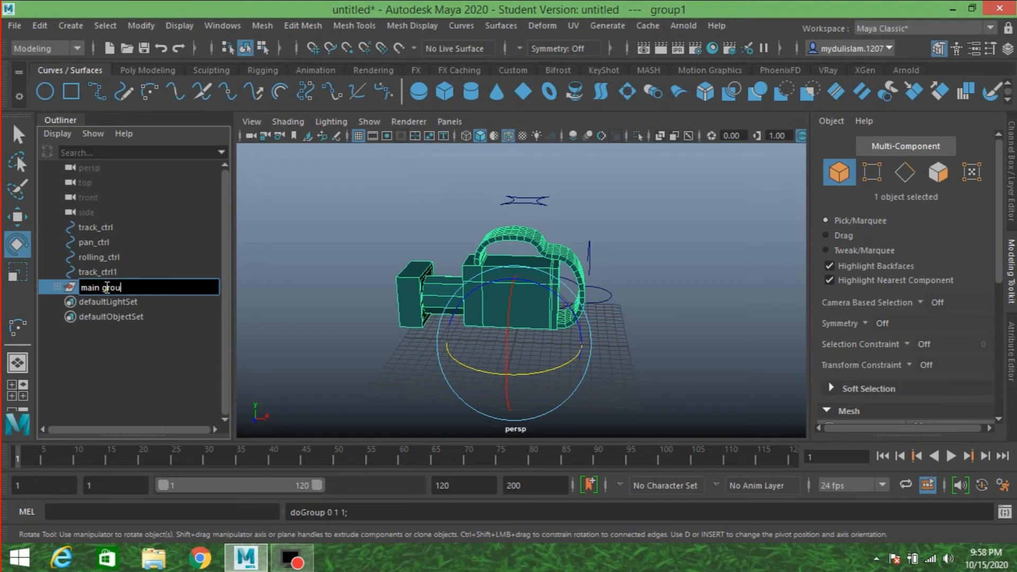
pyautogui.write('_group')
pyautogui.press('Return')
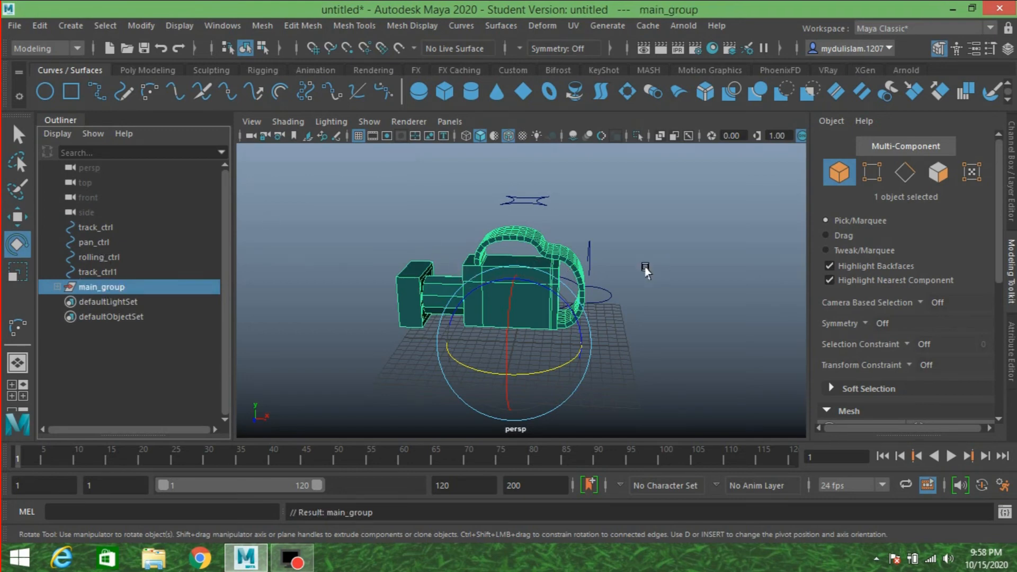
# - Test rotating main_group in X, undo the rotation, and center the group's pivot
pyautogui.keyDown('alt'); pyautogui.moveTo(645, 270); pyautogui.dragTo(554, 273); pyautogui.keyUp('alt')
pyautogui.moveTo(456, 296); pyautogui.dragTo(477, 315)
pyautogui.hotkey('ctrl', 'z')
pyautogui.click(141, 25)
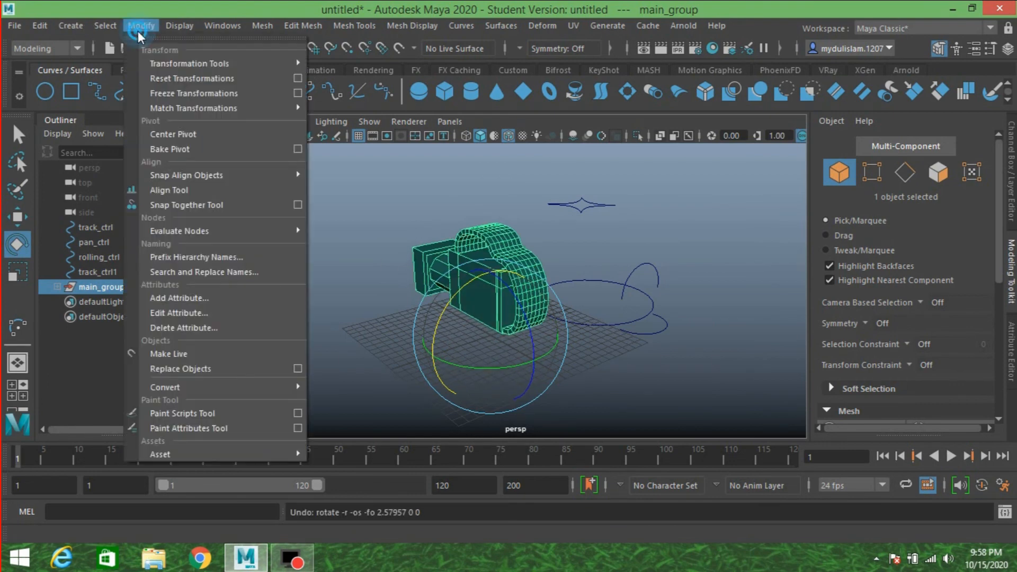
pyautogui.click(175, 134)
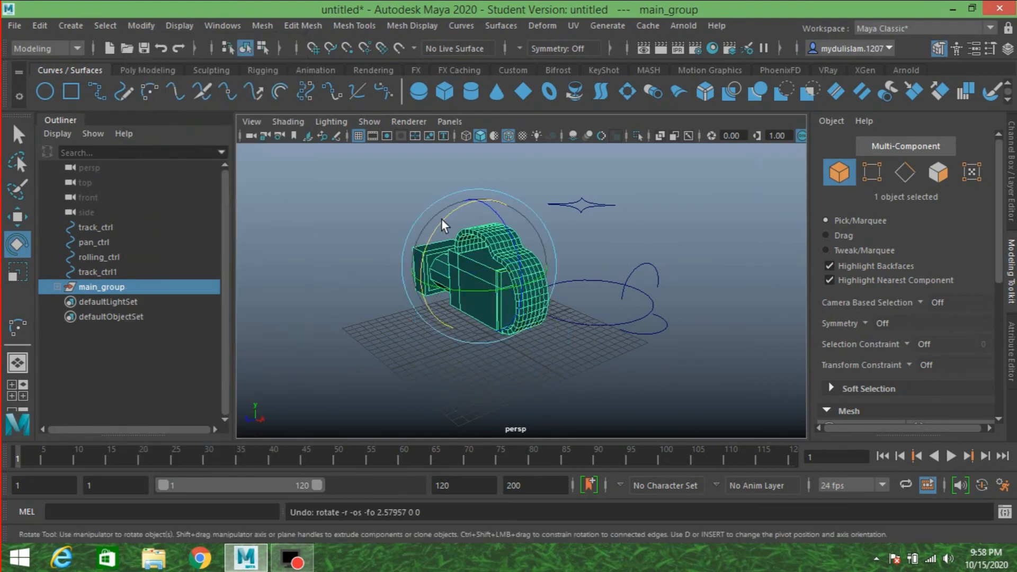
# - Test main_group's rotation in X around its centered pivot, and reset Rotate X to 0
pyautogui.moveTo(441, 218); pyautogui.dragTo(471, 242)
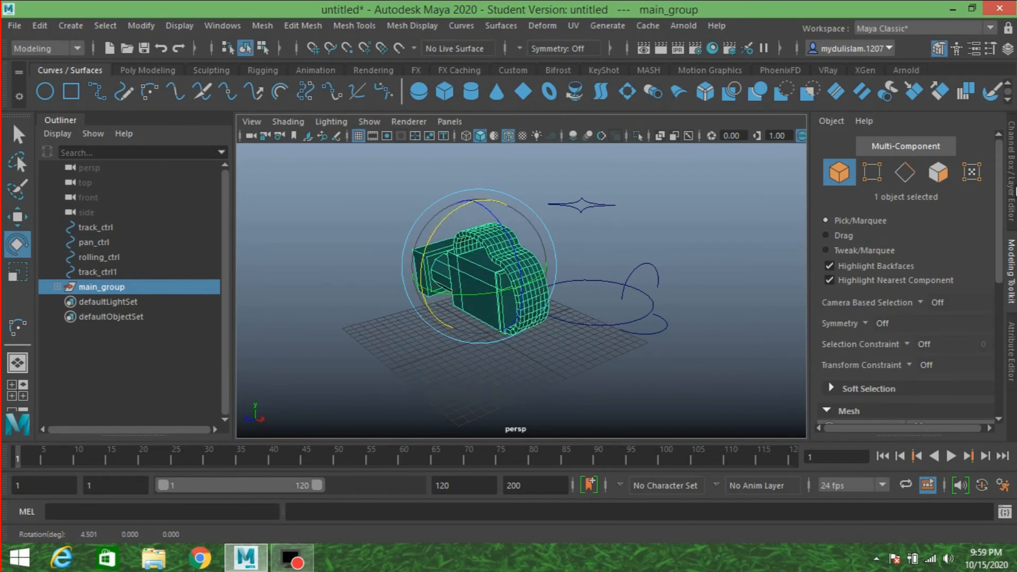
pyautogui.click(1011, 196)
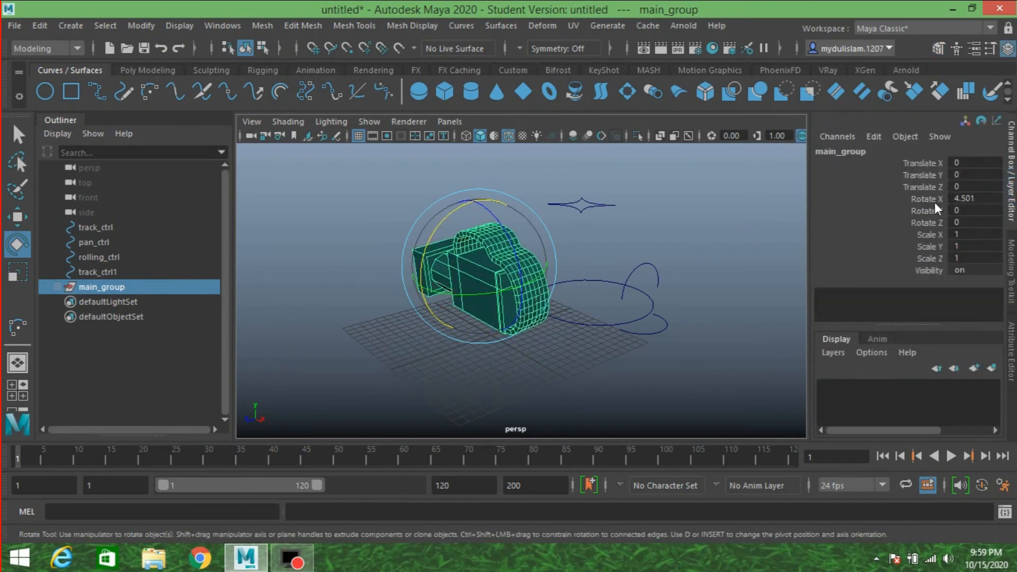
pyautogui.moveTo(434, 222)
pyautogui.mouseDown()
pyautogui.moveTo(443, 227)
pyautogui.moveTo(436, 233)
pyautogui.mouseUp()
pyautogui.hotkey('ctrl', 'z')
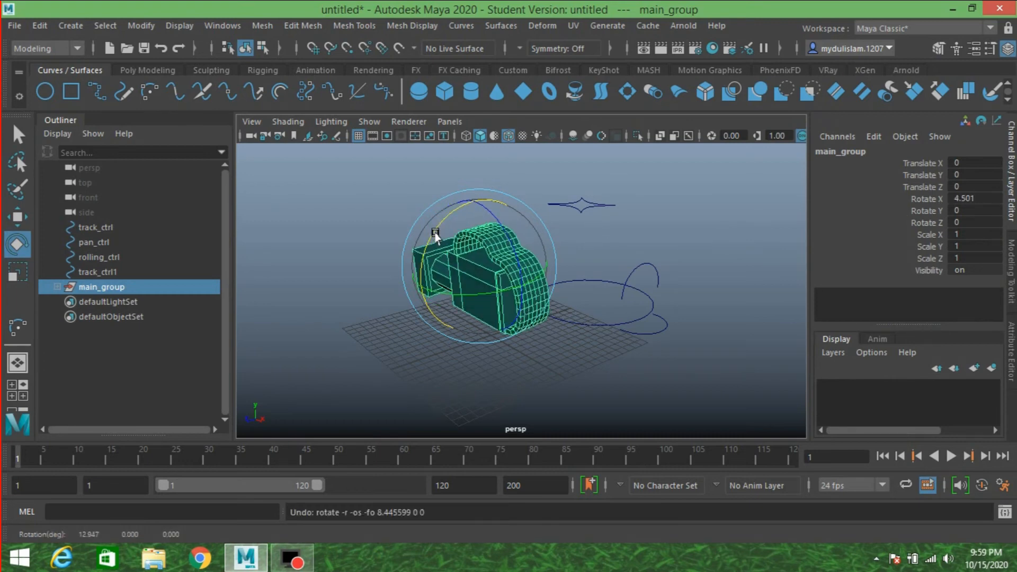
pyautogui.doubleClick(978, 198)
pyautogui.write('0')
pyautogui.press('Return')
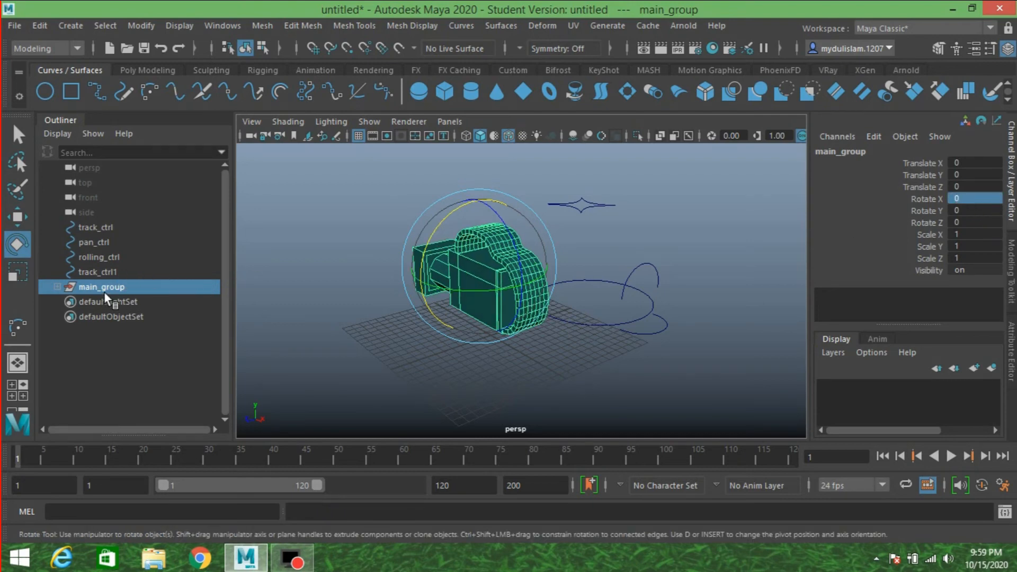
# - Place main_group inside a new parent group and name it roll_x
pyautogui.hotkey('ctrl', 'g')
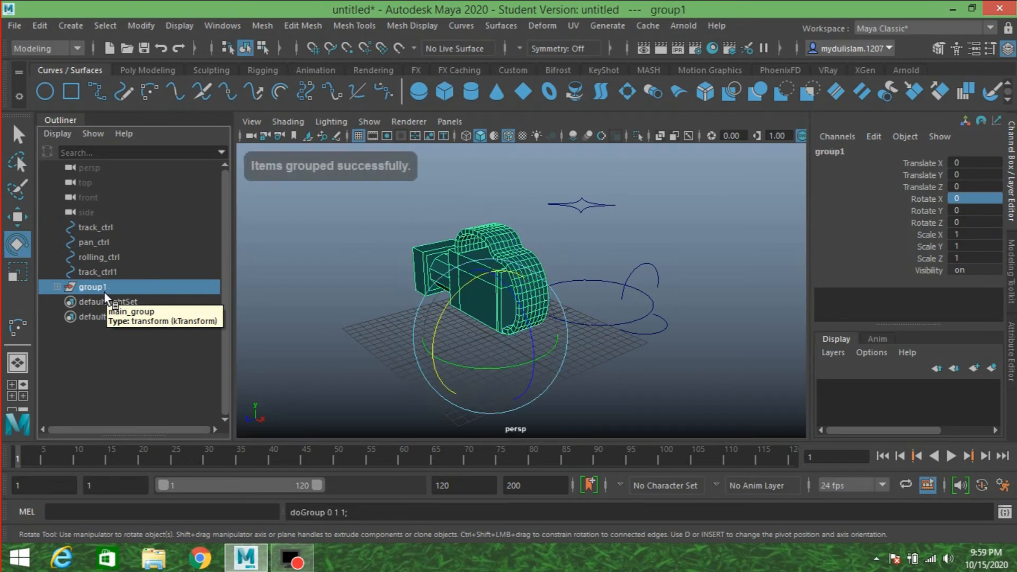
pyautogui.doubleClick(104, 292)
pyautogui.write('r')
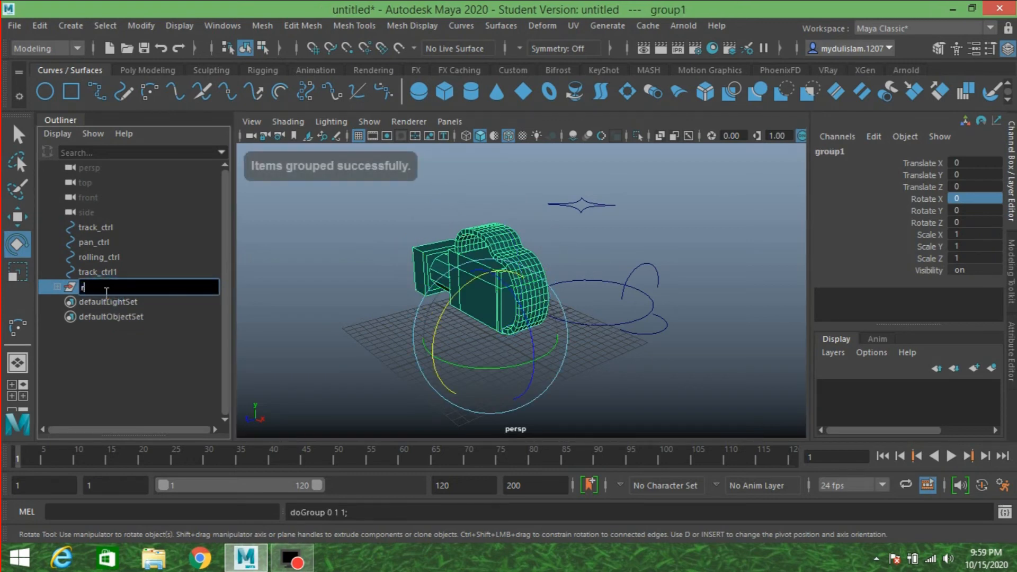
pyautogui.write('oll x')
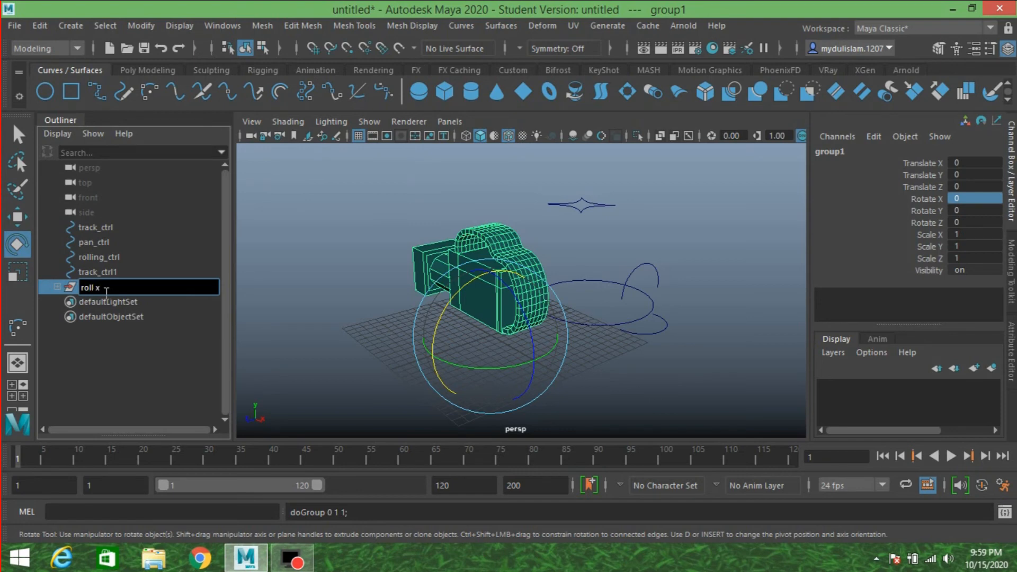
pyautogui.press('Return')
# - Try rotating roll_x about 1.3 degrees in Z, and undo the rotation
pyautogui.keyDown('alt'); pyautogui.moveTo(408, 354); pyautogui.dragTo(456, 341); pyautogui.keyUp('alt')
pyautogui.moveTo(551, 298); pyautogui.dragTo(532, 309)
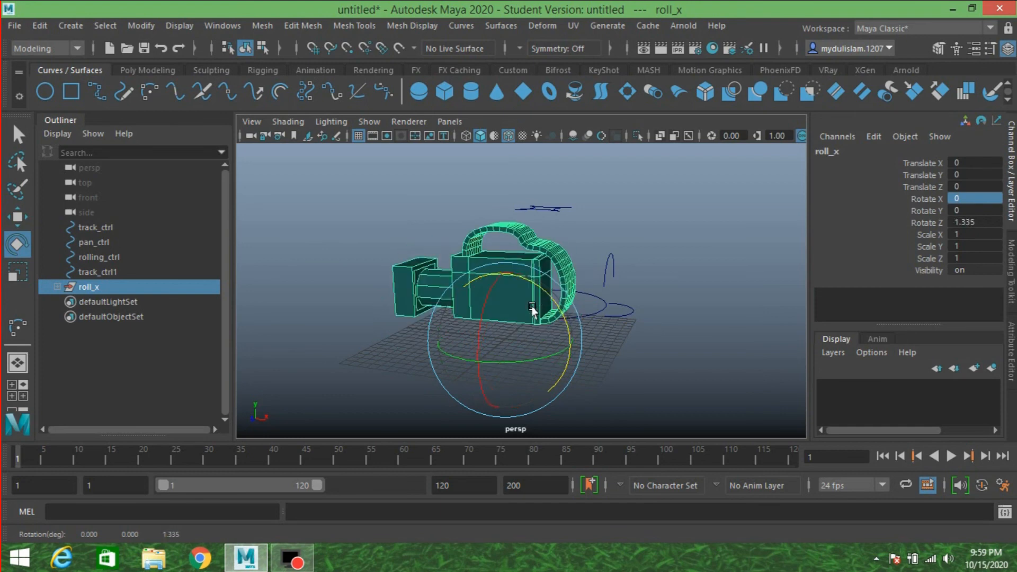
pyautogui.hotkey('ctrl', 'z')
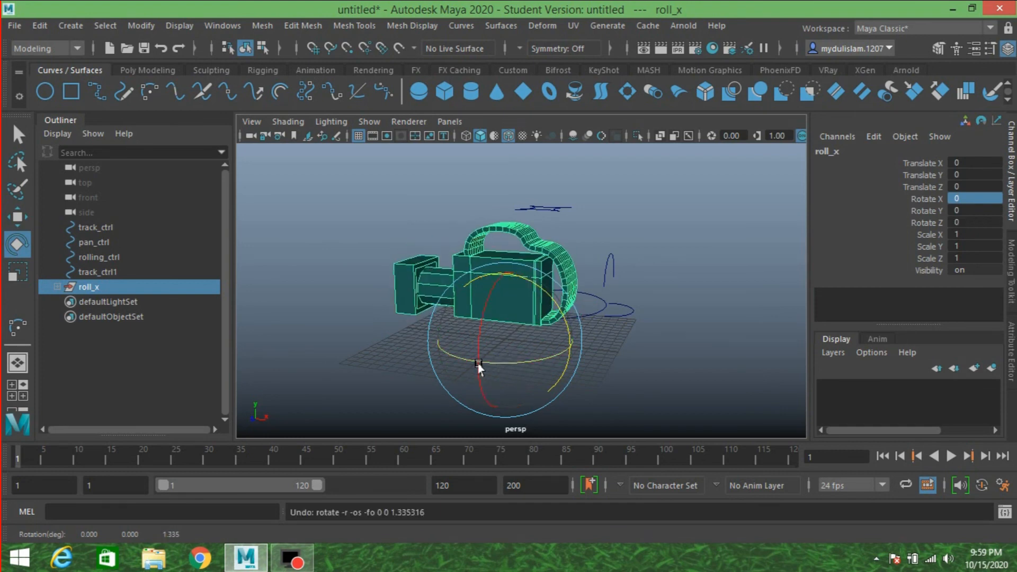
# - Place roll_x inside a new parent group and name it tilt_z
pyautogui.hotkey('ctrl', 'g')
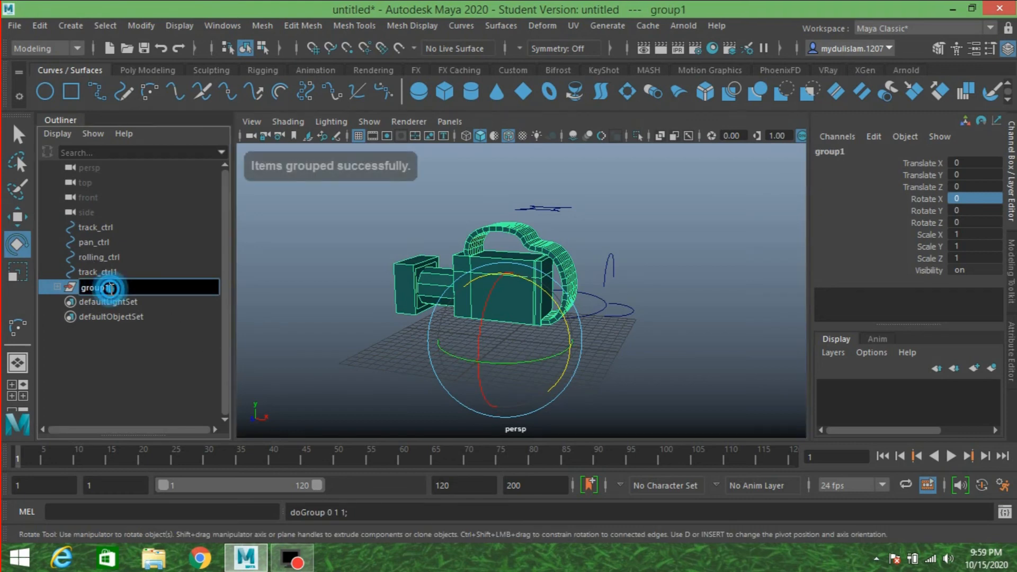
pyautogui.doubleClick(95, 286)
pyautogui.write('t')
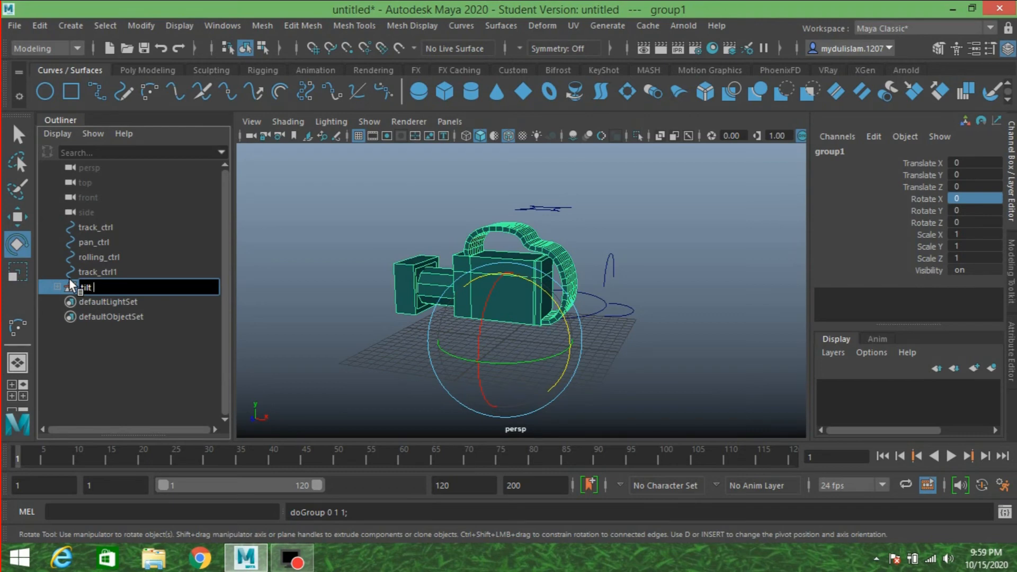
pyautogui.write('ilt_z')
pyautogui.press('Return')
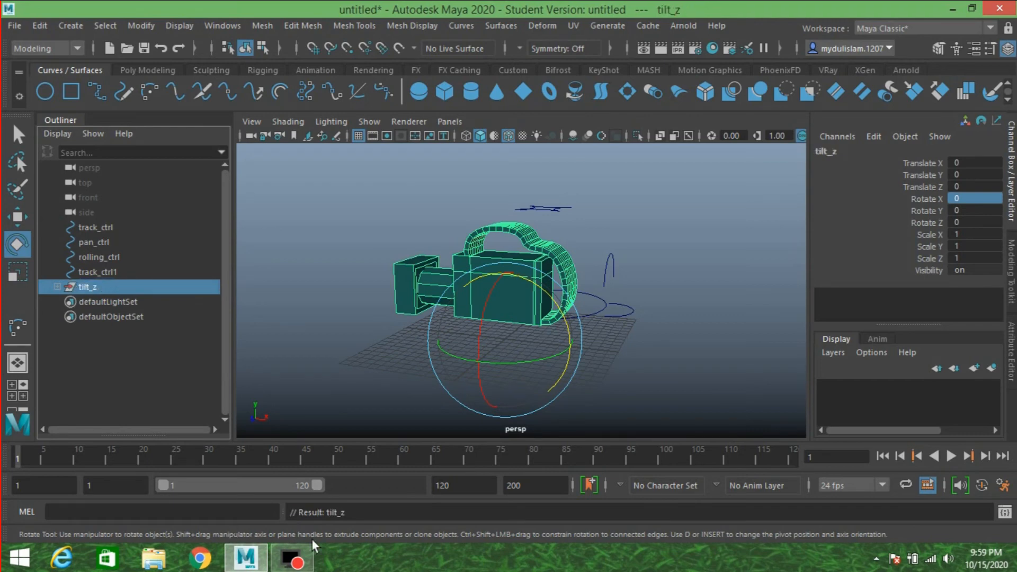
# - Try rotating tilt_z about -11.8 degrees in Y, and undo the rotation
pyautogui.moveTo(532, 362)
pyautogui.mouseDown()
pyautogui.moveTo(510, 362)
pyautogui.moveTo(532, 362)
pyautogui.moveTo(517, 368)
pyautogui.mouseUp()
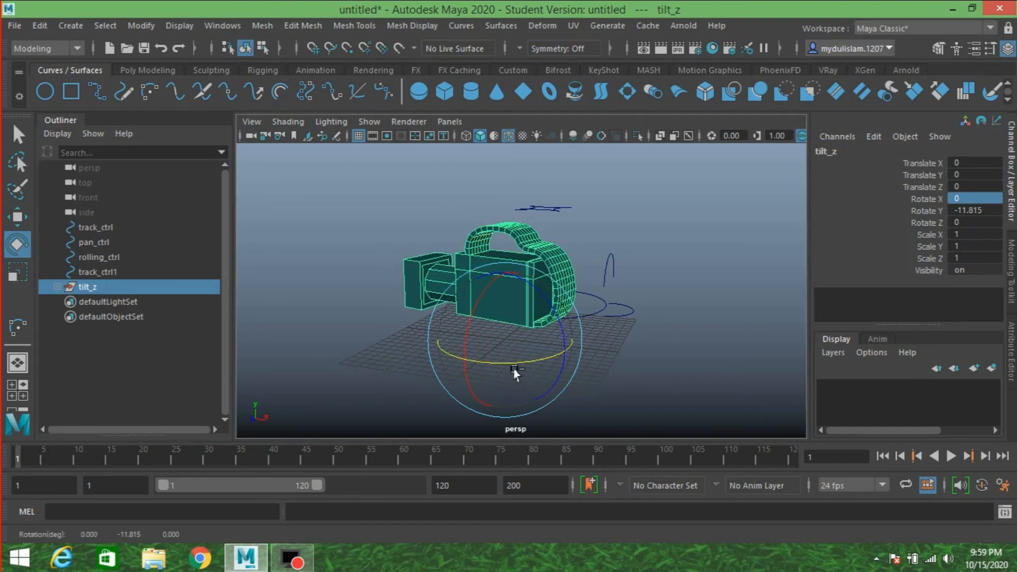
pyautogui.hotkey('ctrl', 'z')
# - Place tilt_z inside a new parent group and name it pan_y
pyautogui.hotkey('ctrl', 'g')
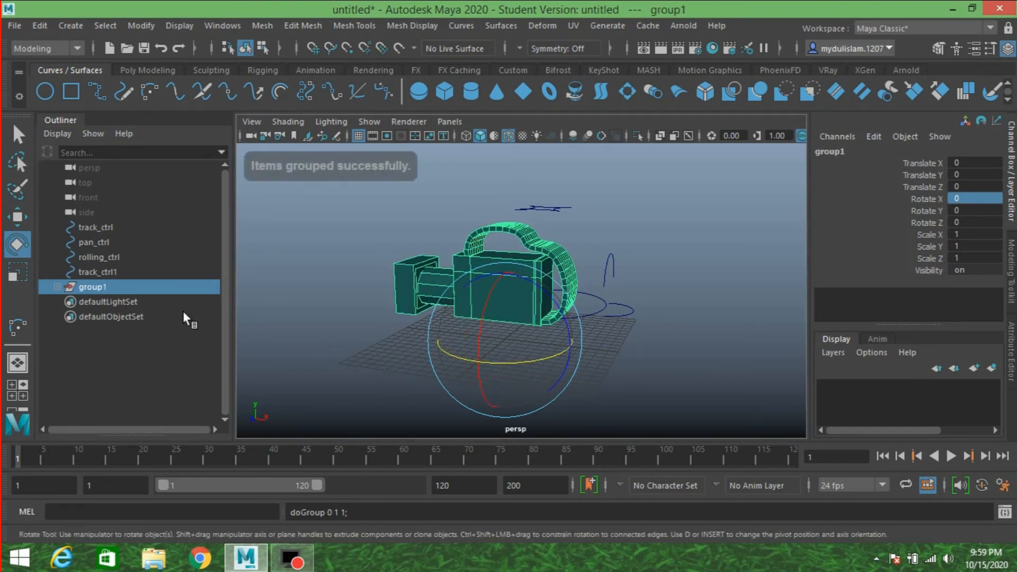
pyautogui.doubleClick(102, 288)
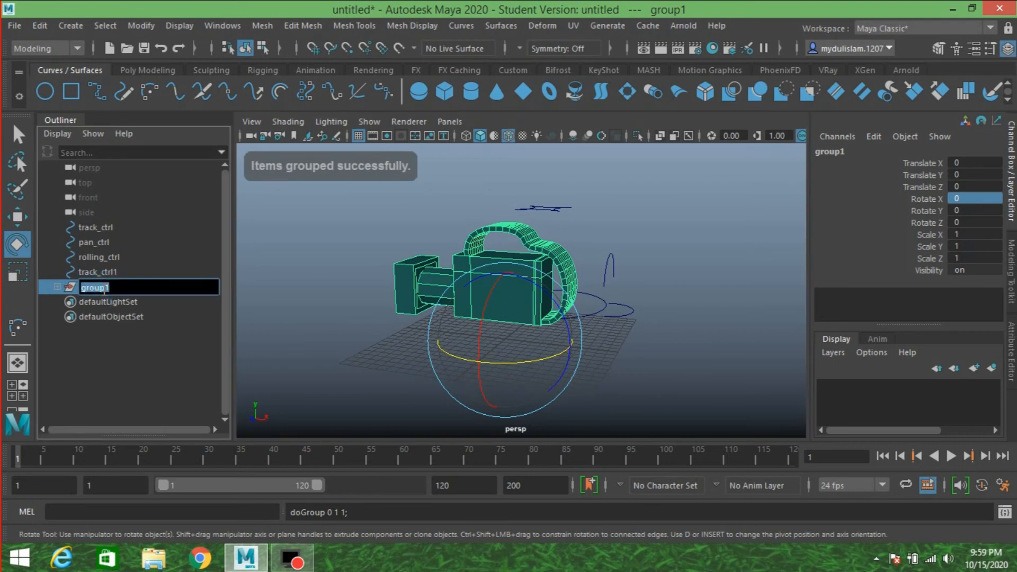
pyautogui.write('pan ')
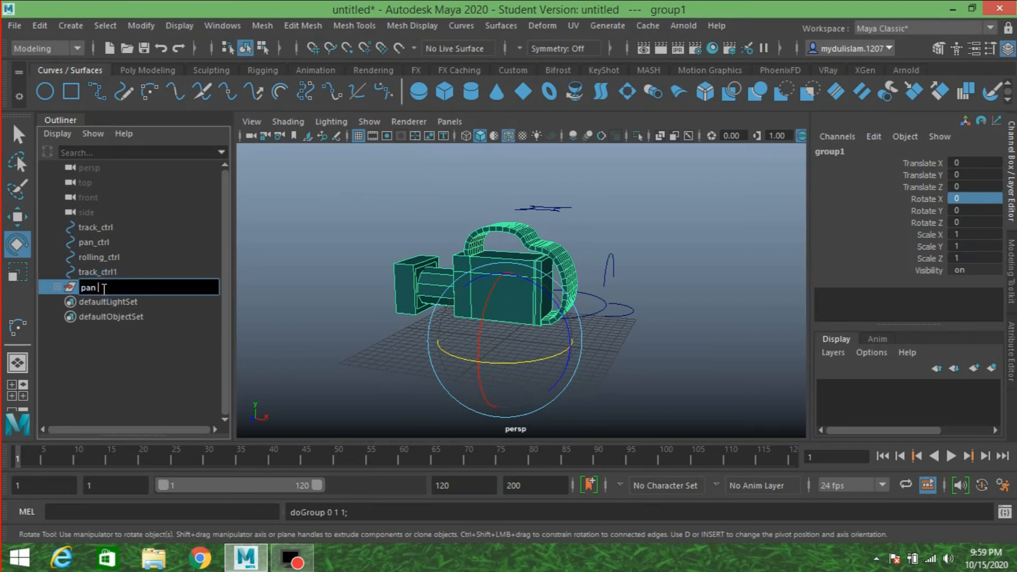
pyautogui.write('y')
pyautogui.press('Return')
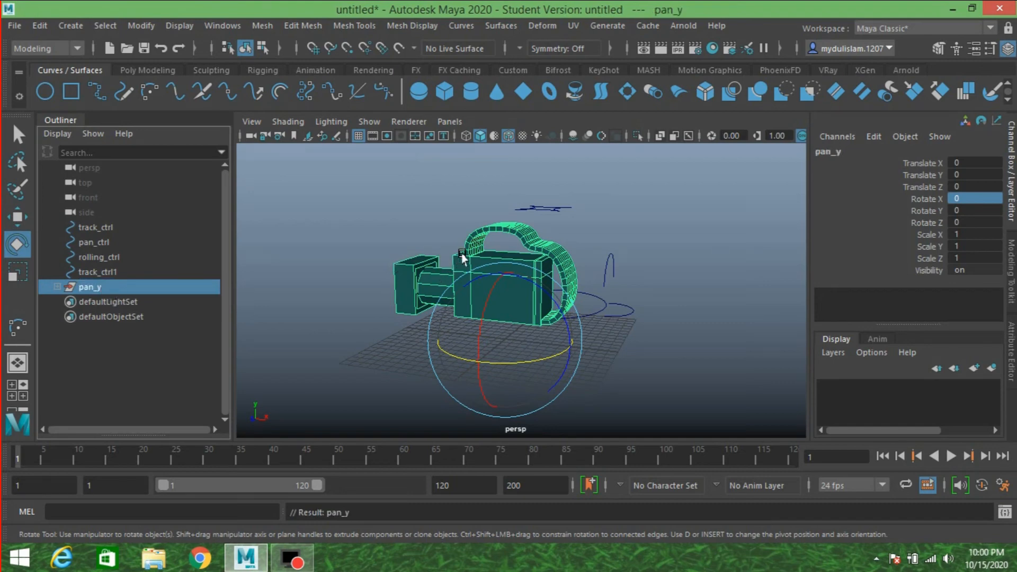
# - Place pan_y inside a new parent group and name it track
pyautogui.click(24, 216)
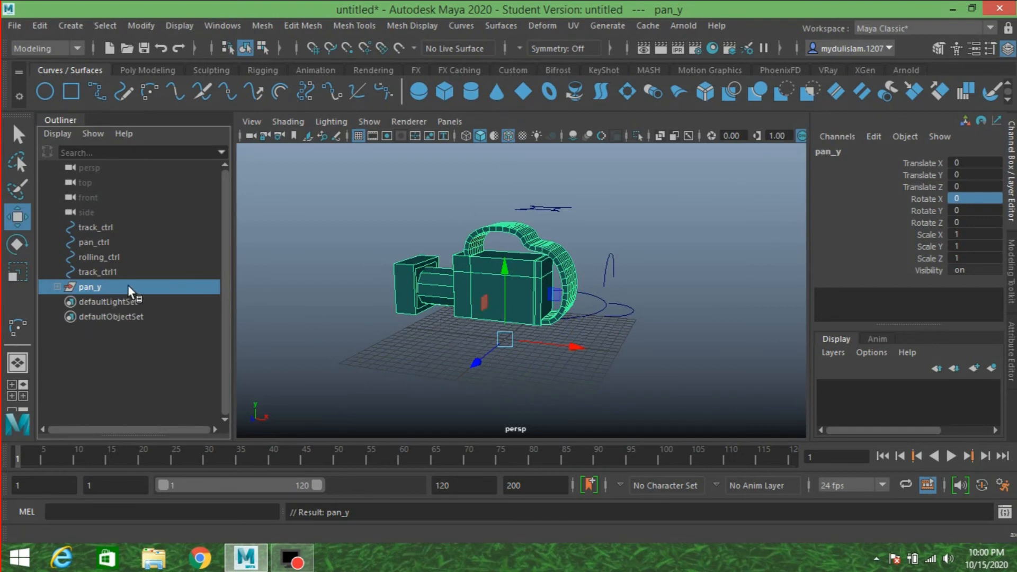
pyautogui.hotkey('ctrl', 'g')
pyautogui.doubleClick(110, 288)
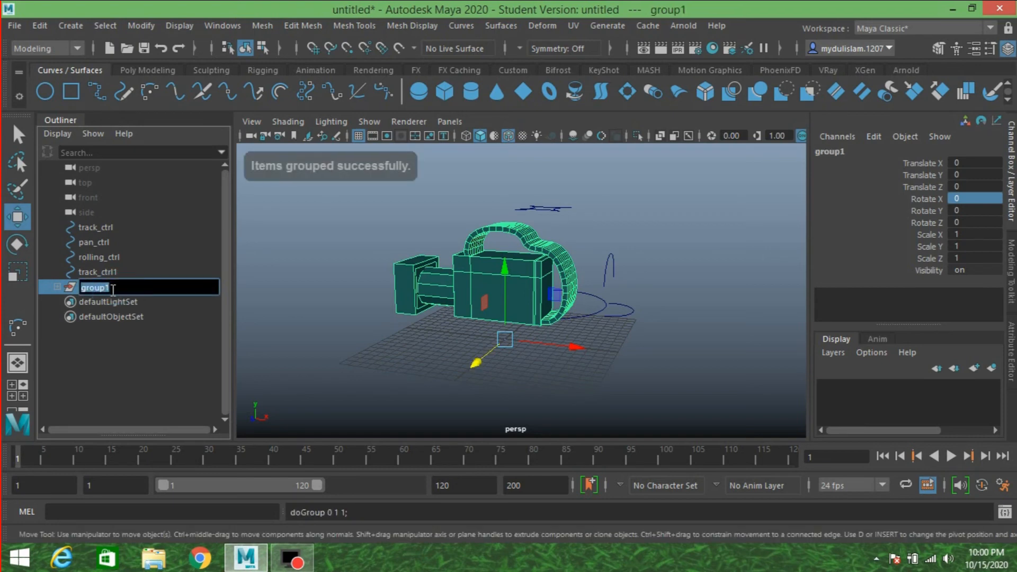
pyautogui.write('trac')
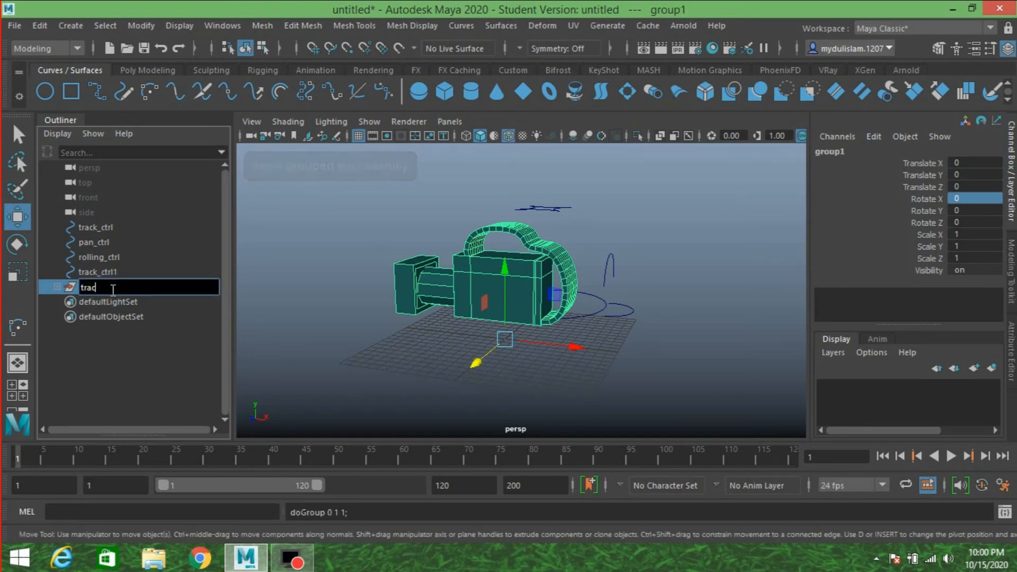
pyautogui.write('k')
pyautogui.press('Return')
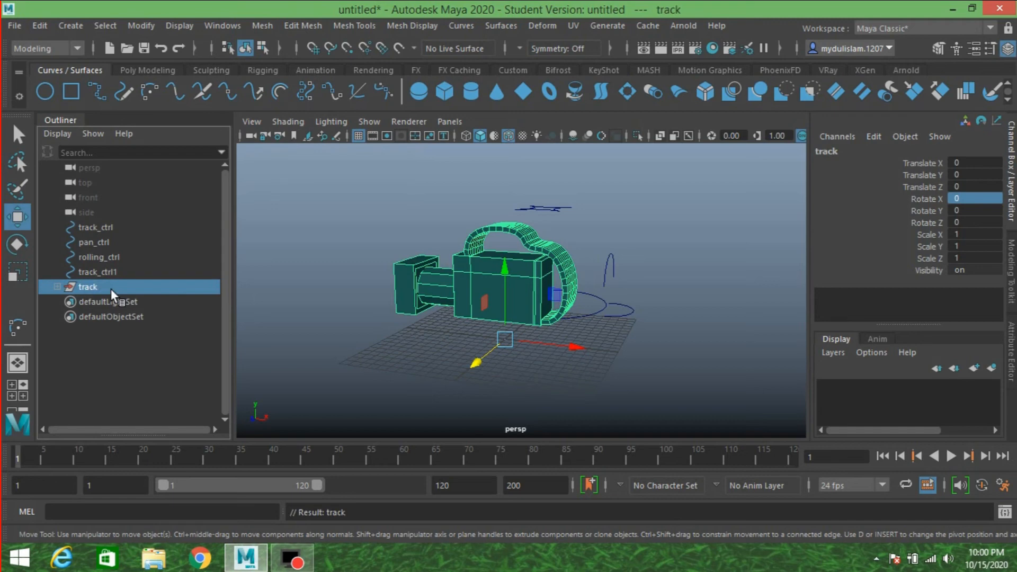
# - Rename the star-shaped control curve track_ctrl1 above the camera as tilt_ctrl
pyautogui.keyDown('alt'); pyautogui.moveTo(633, 290); pyautogui.dragTo(509, 323); pyautogui.keyUp('alt')
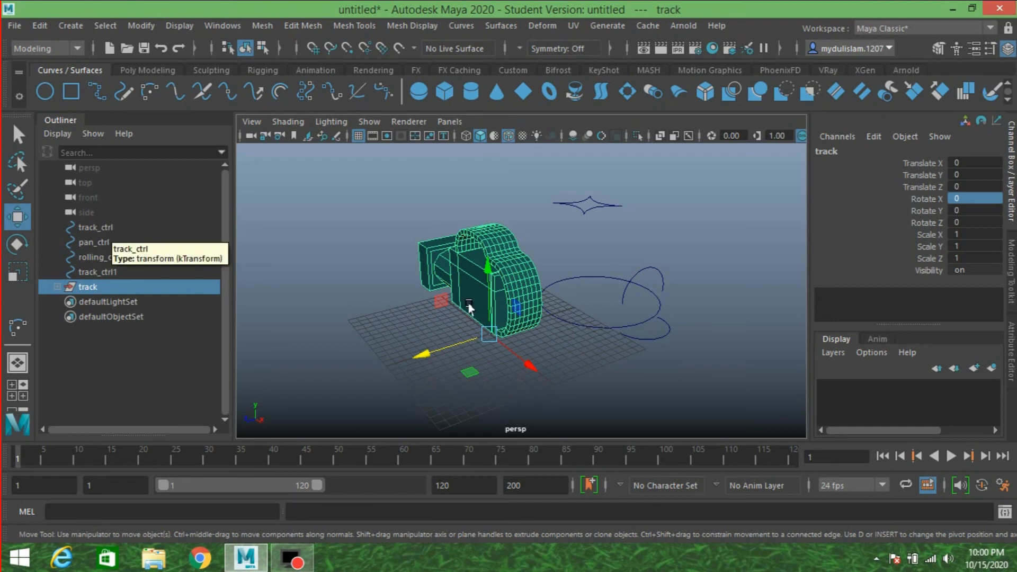
pyautogui.click(590, 338)
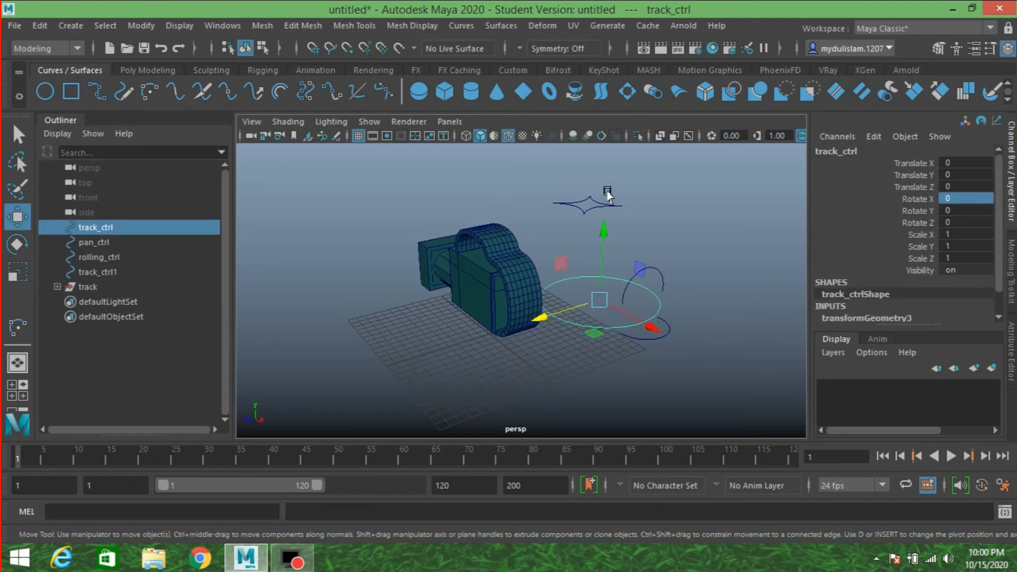
pyautogui.click(607, 211)
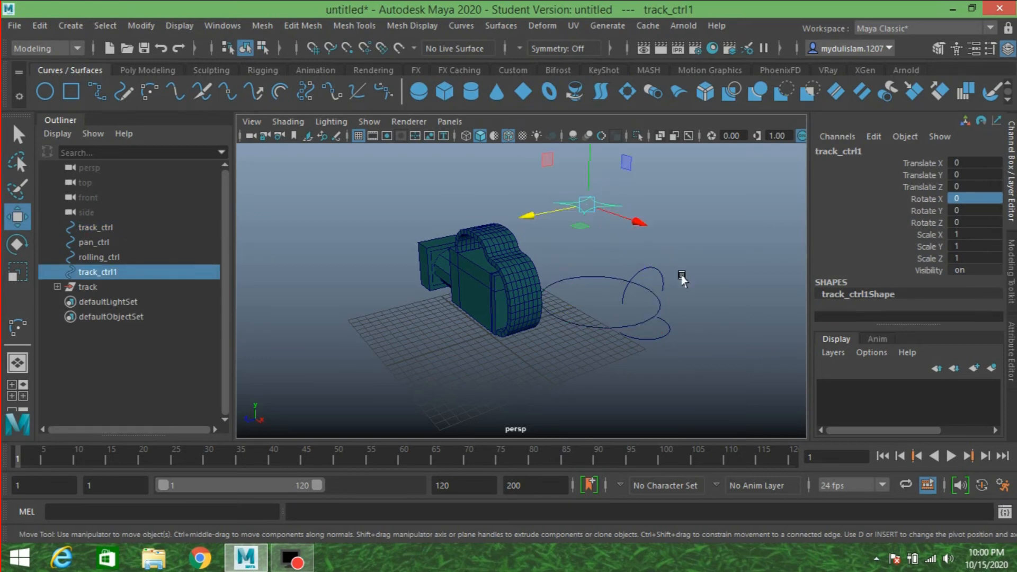
pyautogui.doubleClick(96, 272)
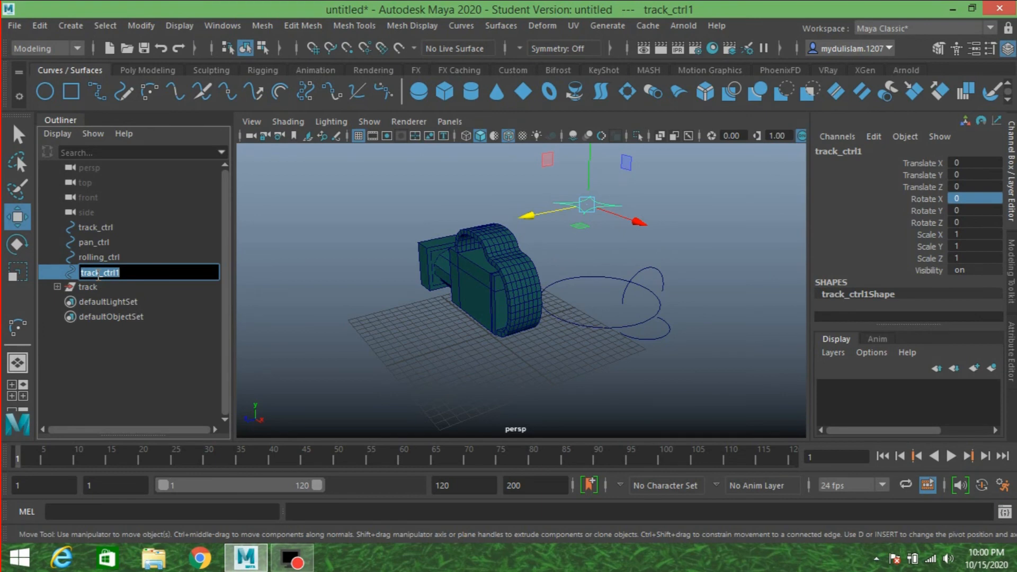
pyautogui.write('t')
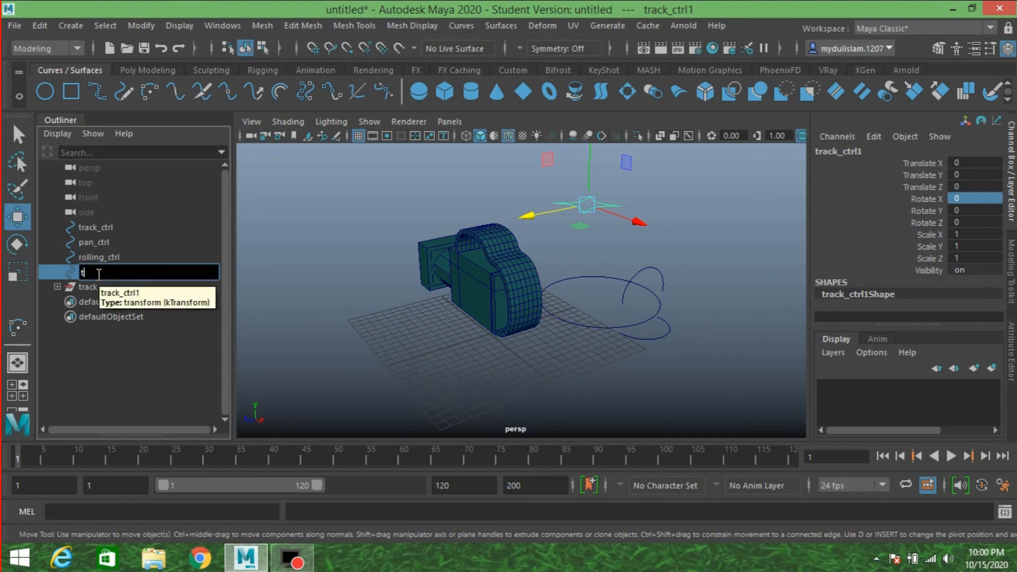
pyautogui.write('ilt')
pyautogui.press('Return')
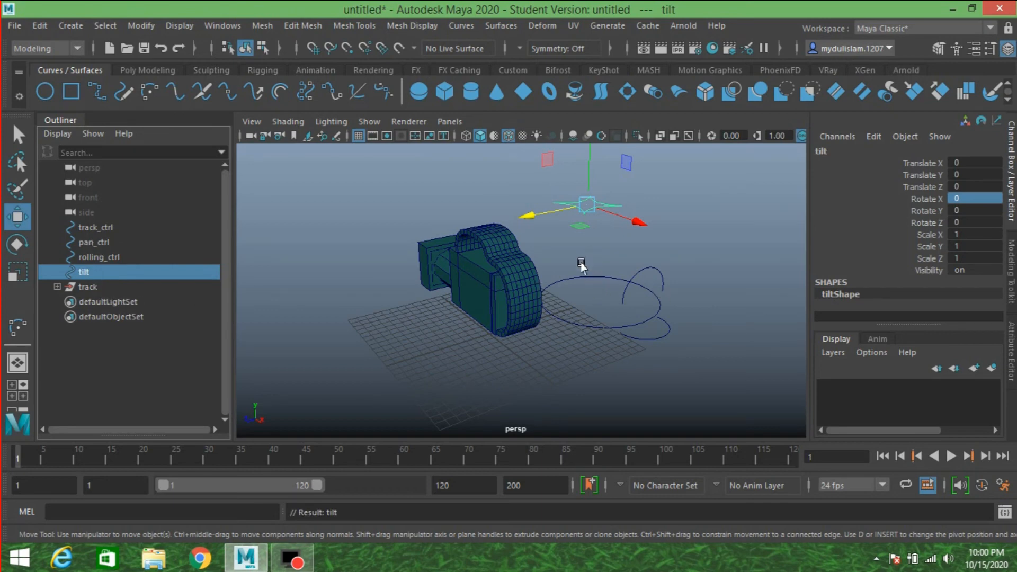
pyautogui.click(17, 136)
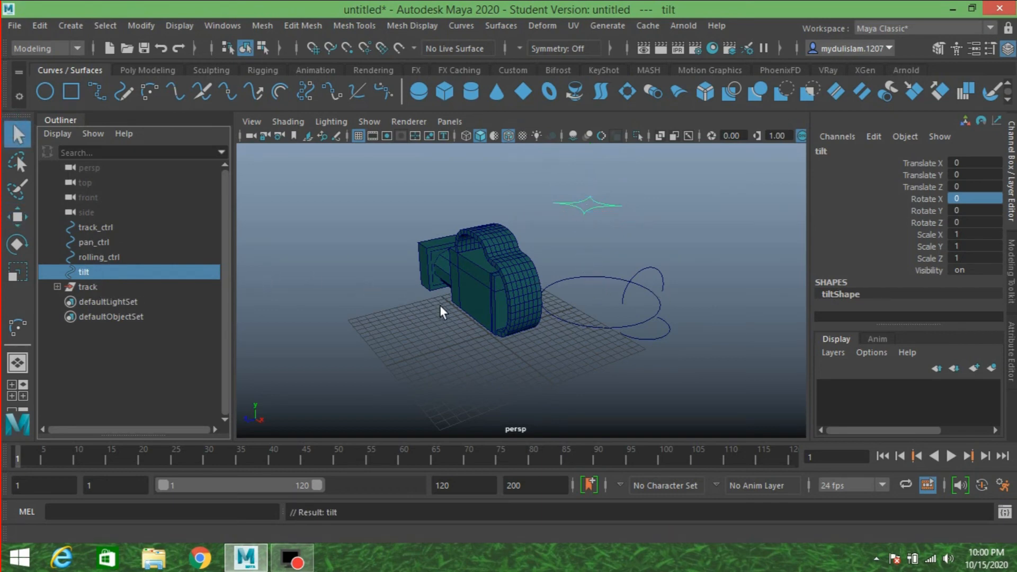
pyautogui.doubleClick(113, 271)
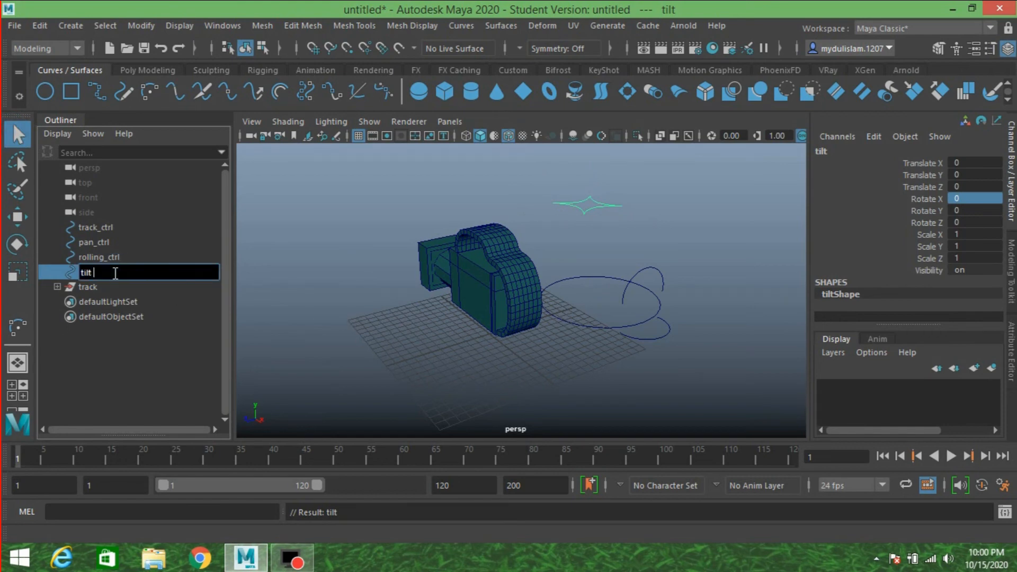
pyautogui.write('_ctrl')
pyautogui.press('Return')
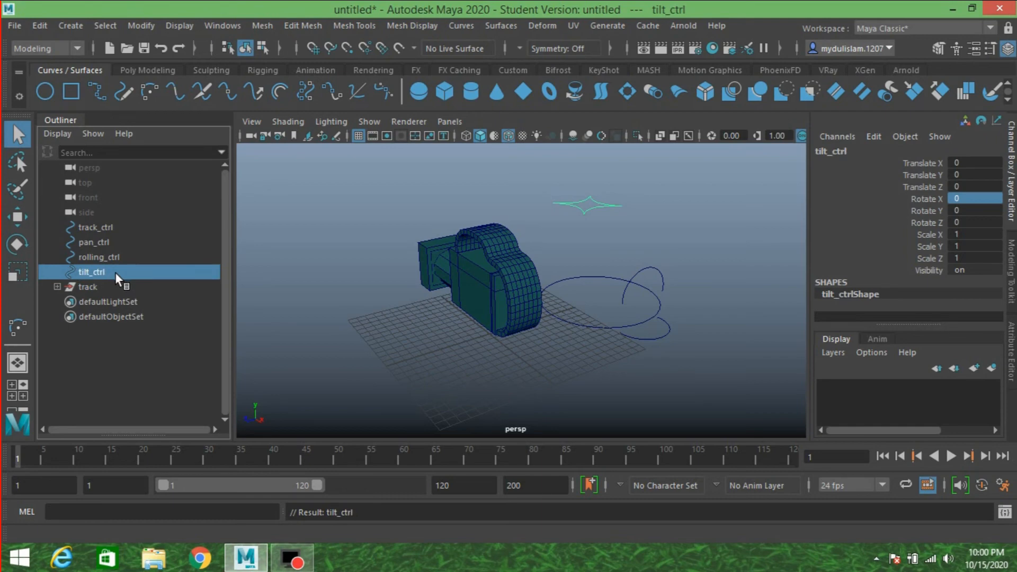
# - Parent tilt_ctrl, rolling_ctrl and pan_ctrl under track_ctrl, and select track_ctrl to check the hierarchy
pyautogui.click(655, 255)
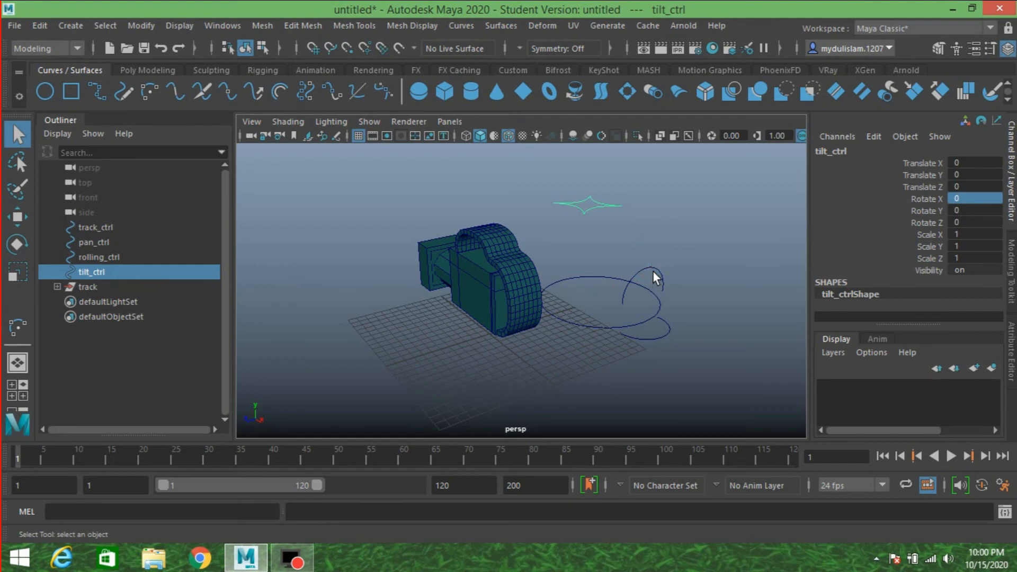
pyautogui.keyDown('shift'); pyautogui.click(658, 272); pyautogui.keyUp('shift')
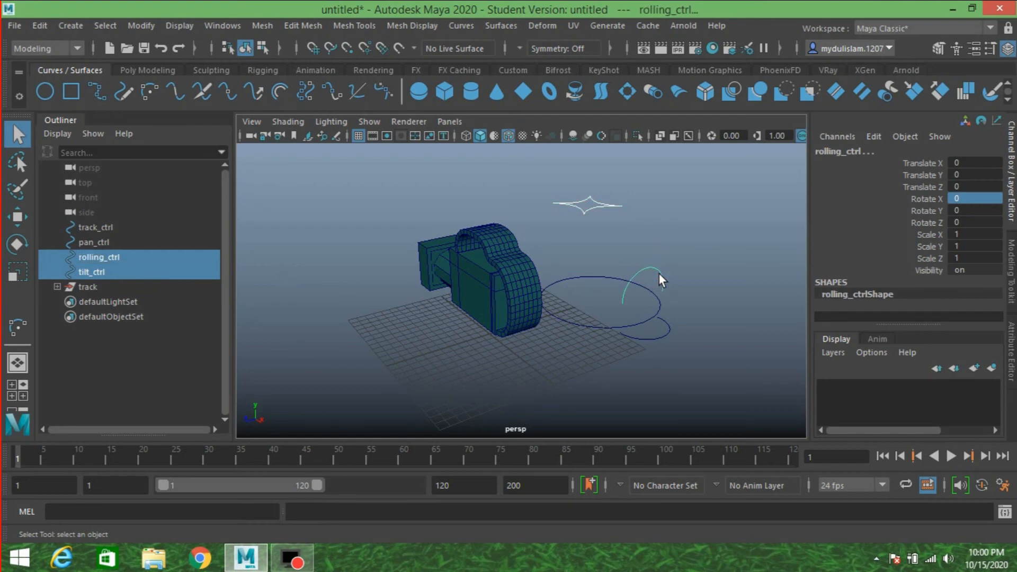
pyautogui.keyDown('shift'); pyautogui.click(656, 334); pyautogui.keyUp('shift')
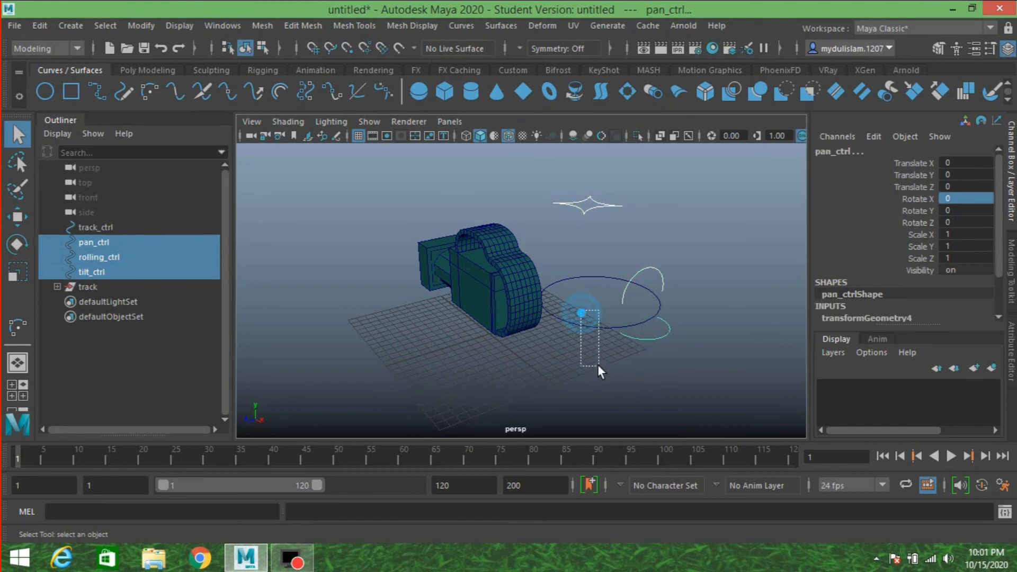
pyautogui.keyDown('shift'); pyautogui.moveTo(598, 364); pyautogui.dragTo(597, 364); pyautogui.keyUp('shift')
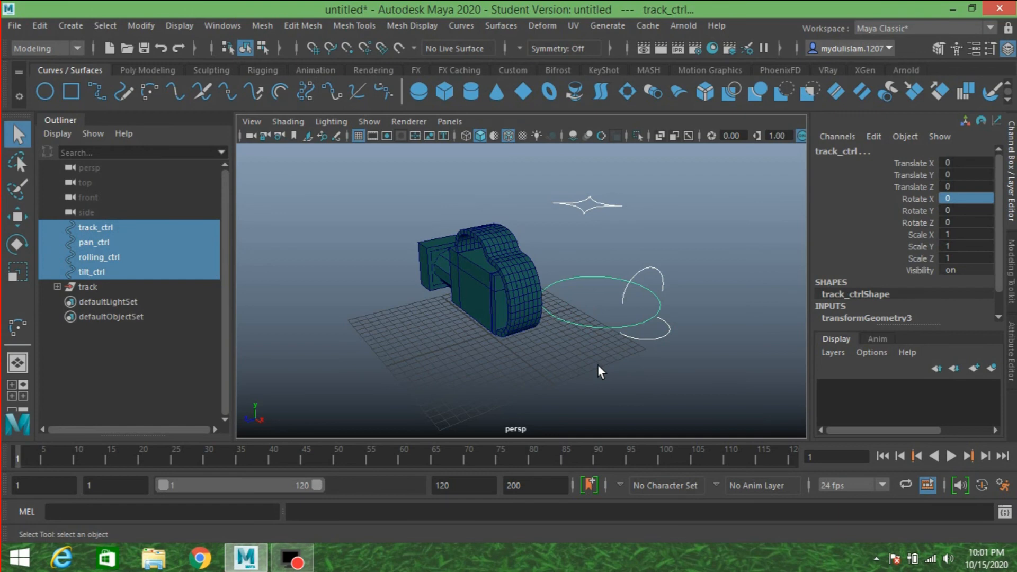
pyautogui.press('p')
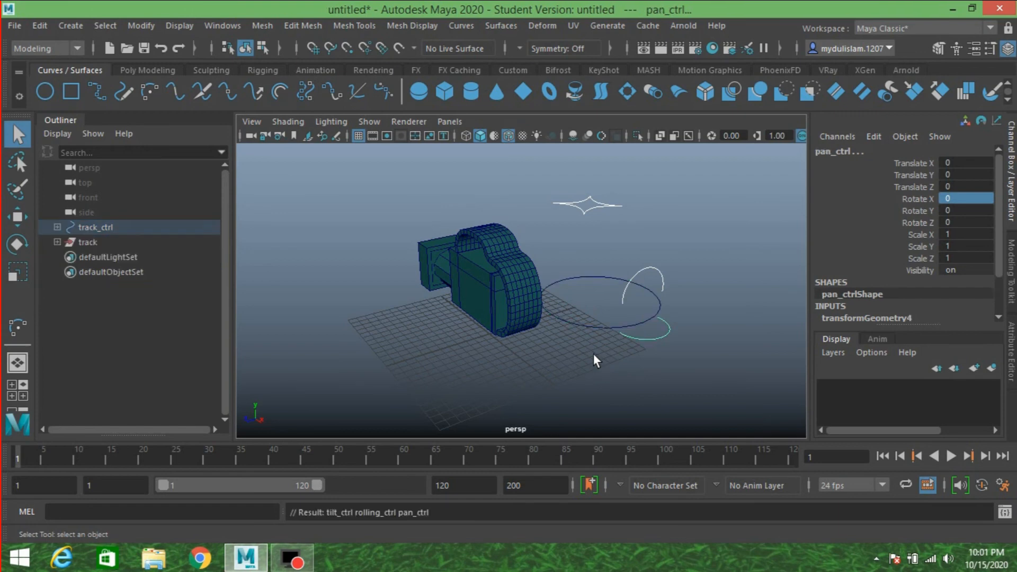
pyautogui.click(598, 326)
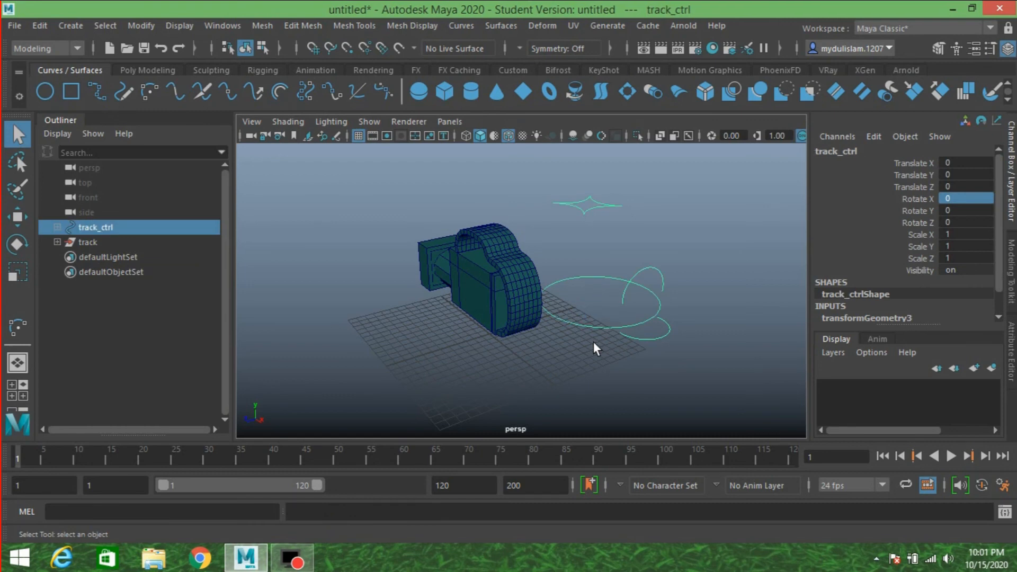
# - Expand track_ctrl and the nested track group down to main_group in the Outliner
pyautogui.click(56, 228)
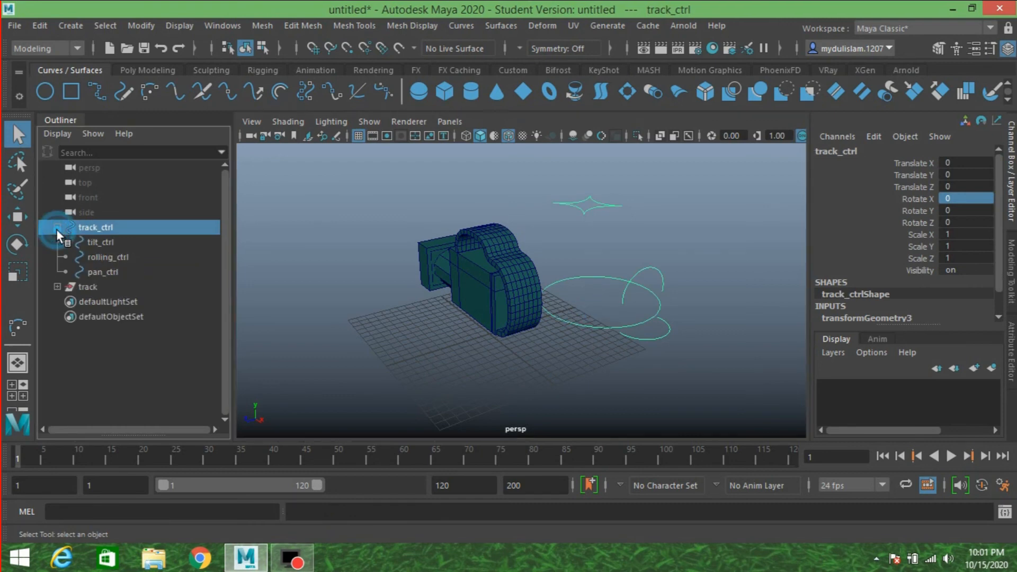
pyautogui.click(57, 286)
pyautogui.click(65, 302)
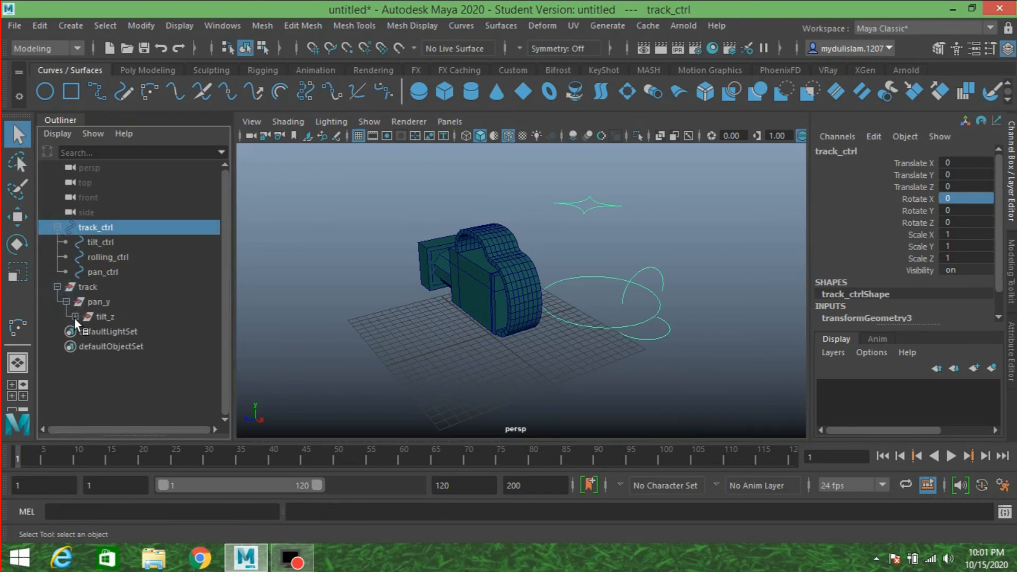
pyautogui.click(74, 317)
pyautogui.click(84, 332)
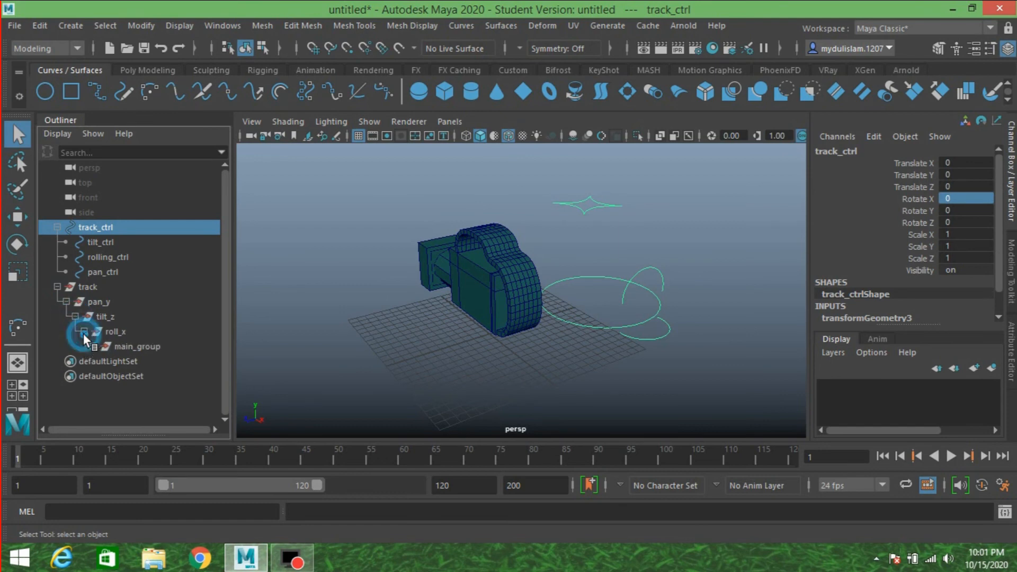
# - Orient-constrain the tilt_z group to tilt_ctrl with Maintain offset on and only the Z axis constrained
pyautogui.click(109, 241)
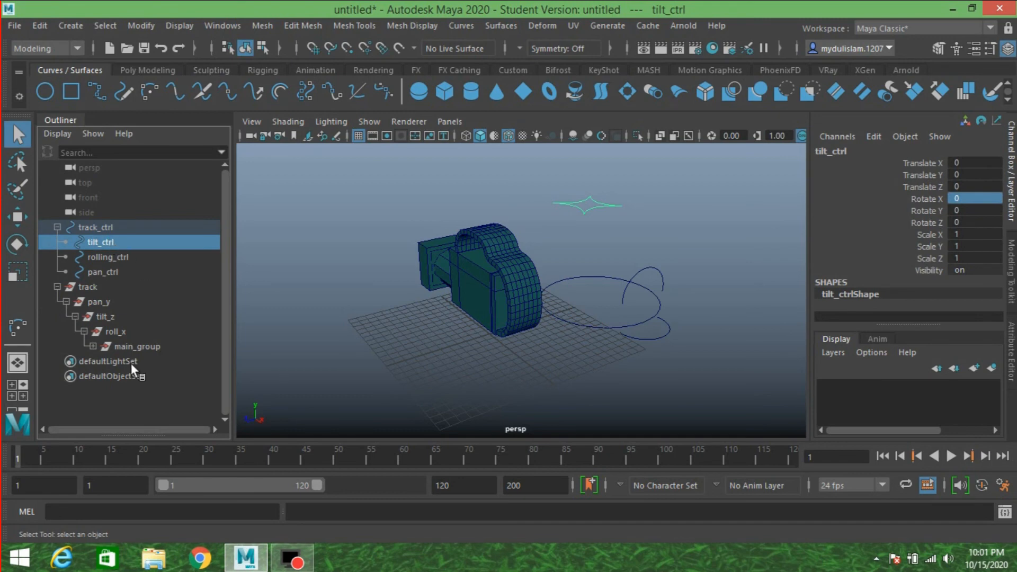
pyautogui.keyDown('ctrl'); pyautogui.click(103, 316); pyautogui.keyUp('ctrl')
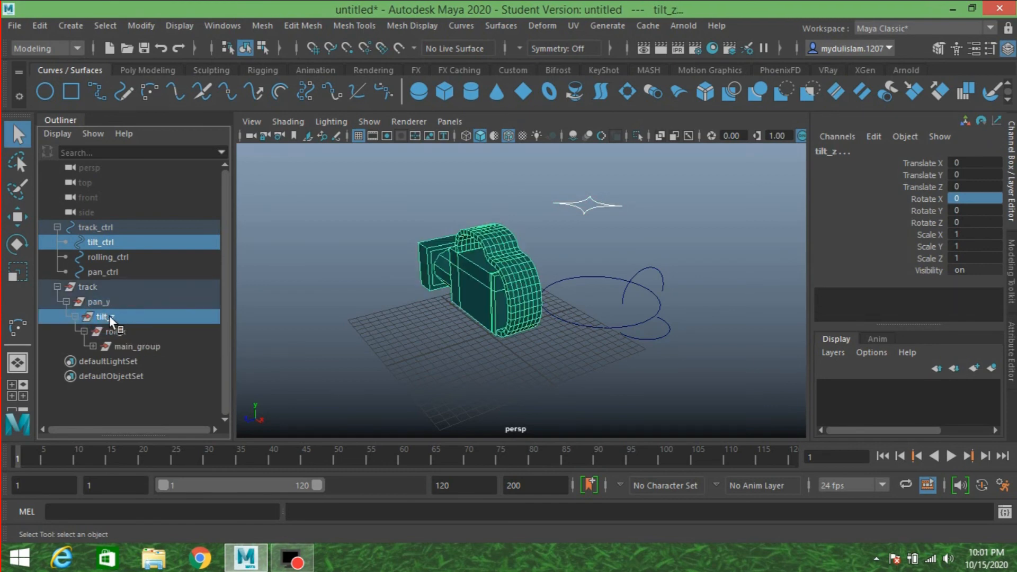
pyautogui.click(78, 49)
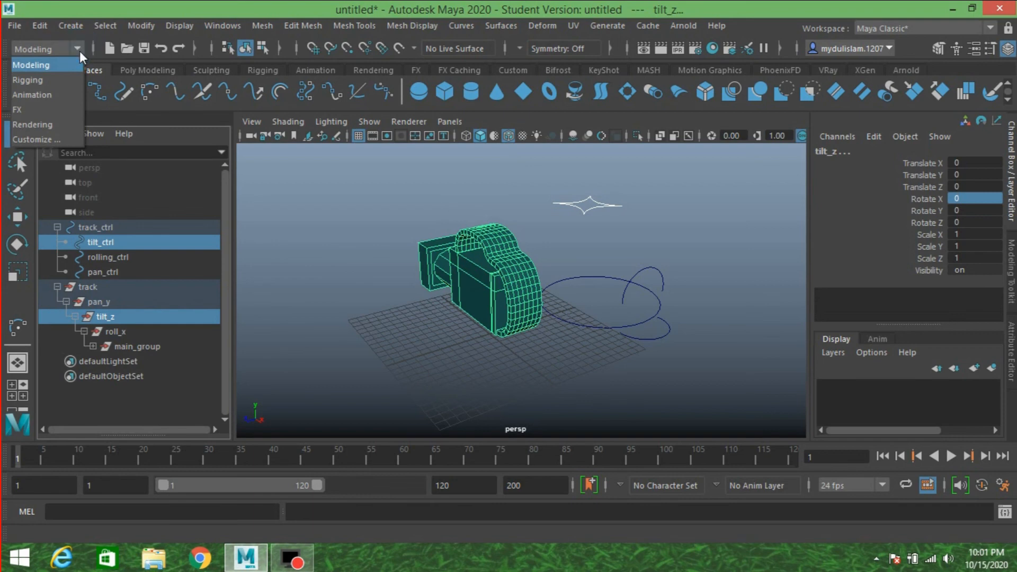
pyautogui.click(66, 77)
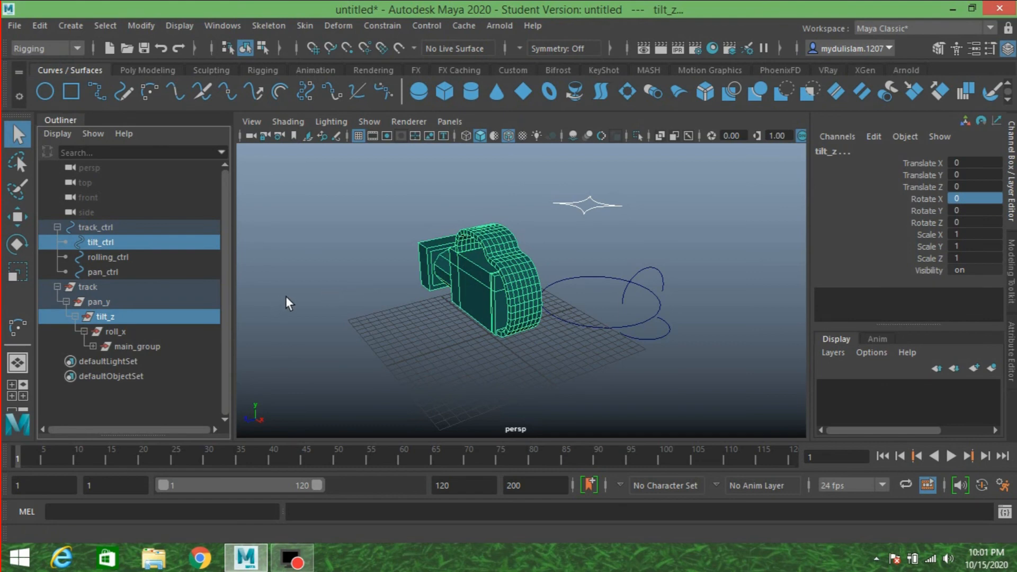
pyautogui.click(385, 26)
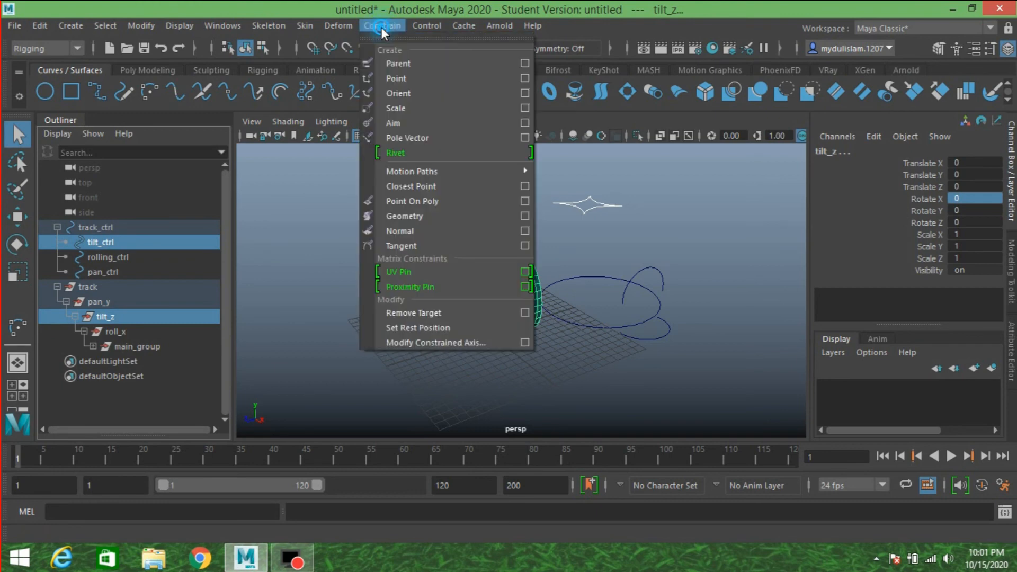
pyautogui.click(526, 92)
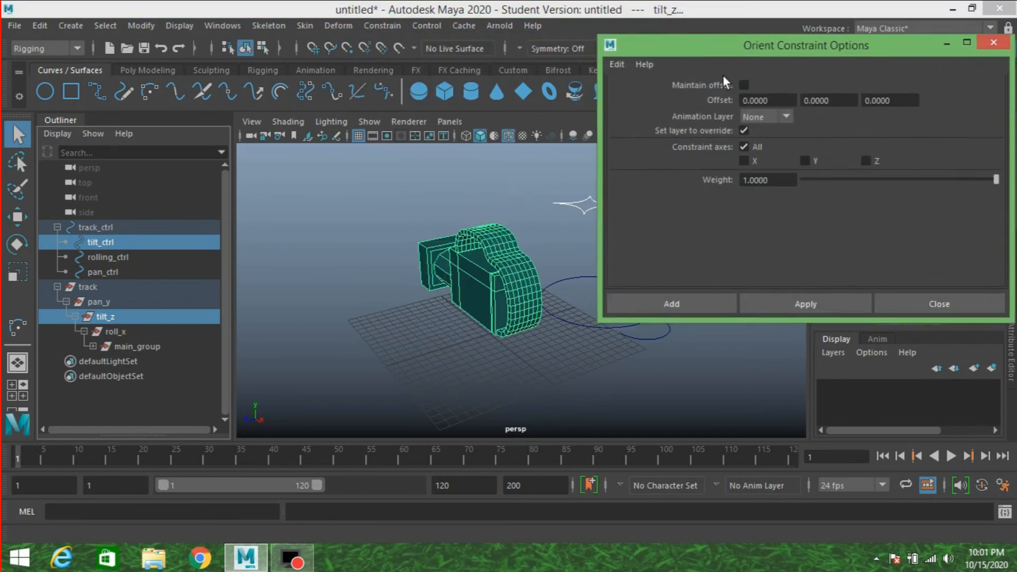
pyautogui.click(743, 85)
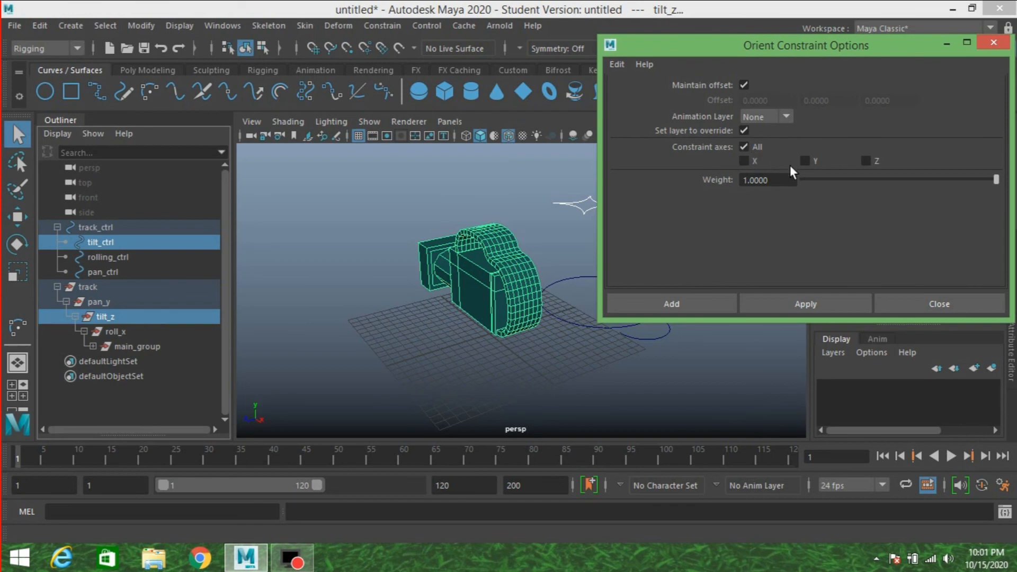
pyautogui.click(865, 160)
pyautogui.click(690, 304)
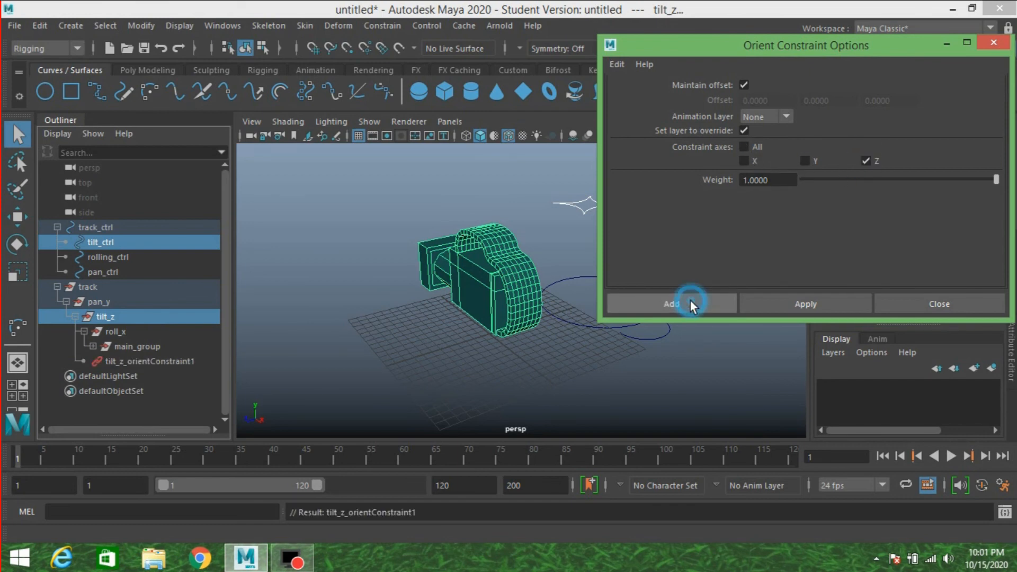
# - Test-rotate tilt_ctrl about 4.1 degrees around the Z axis and undo the rotation
pyautogui.click(590, 198)
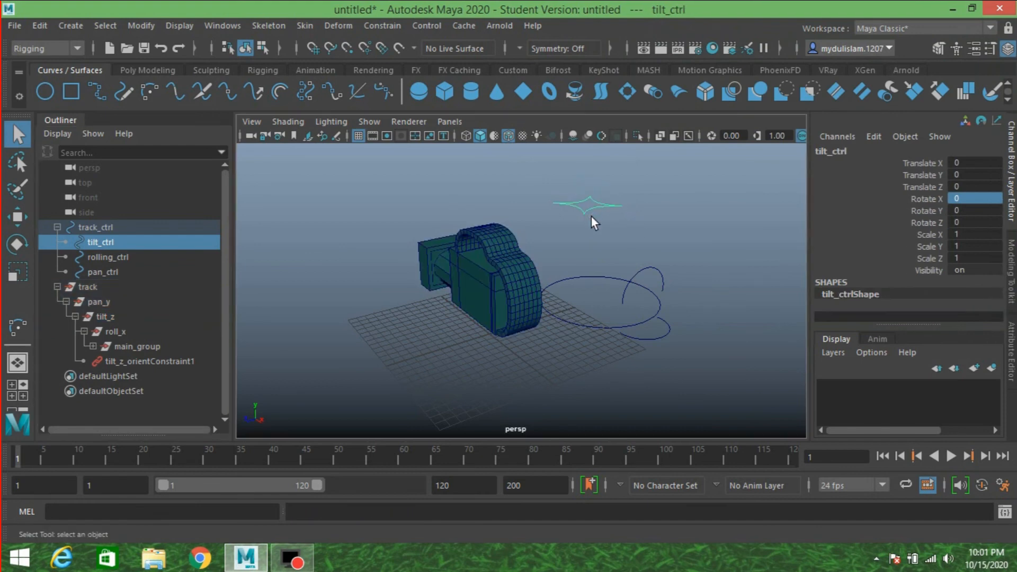
pyautogui.click(17, 244)
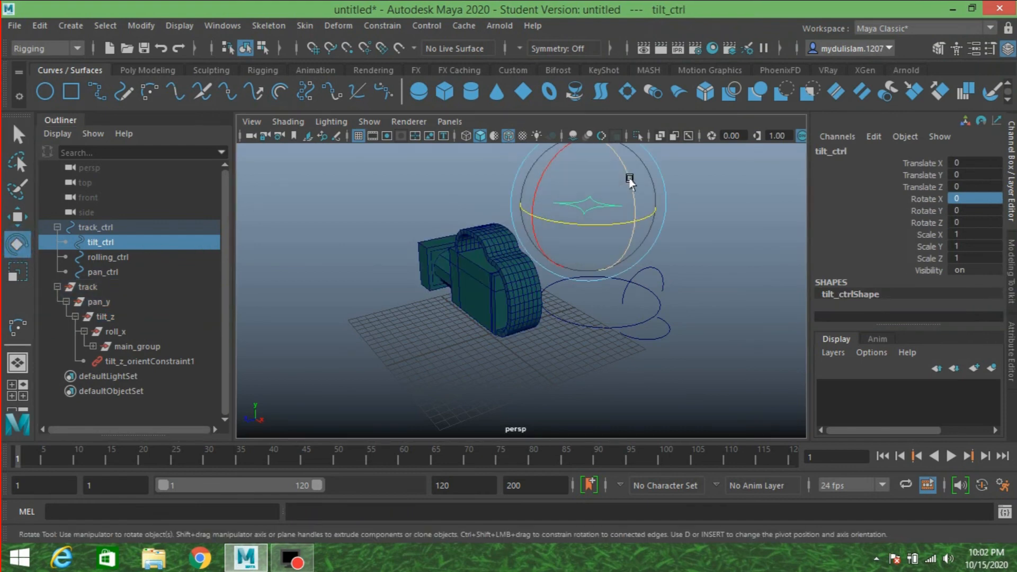
pyautogui.moveTo(627, 175)
pyautogui.mouseDown()
pyautogui.moveTo(638, 220)
pyautogui.moveTo(620, 174)
pyautogui.mouseUp()
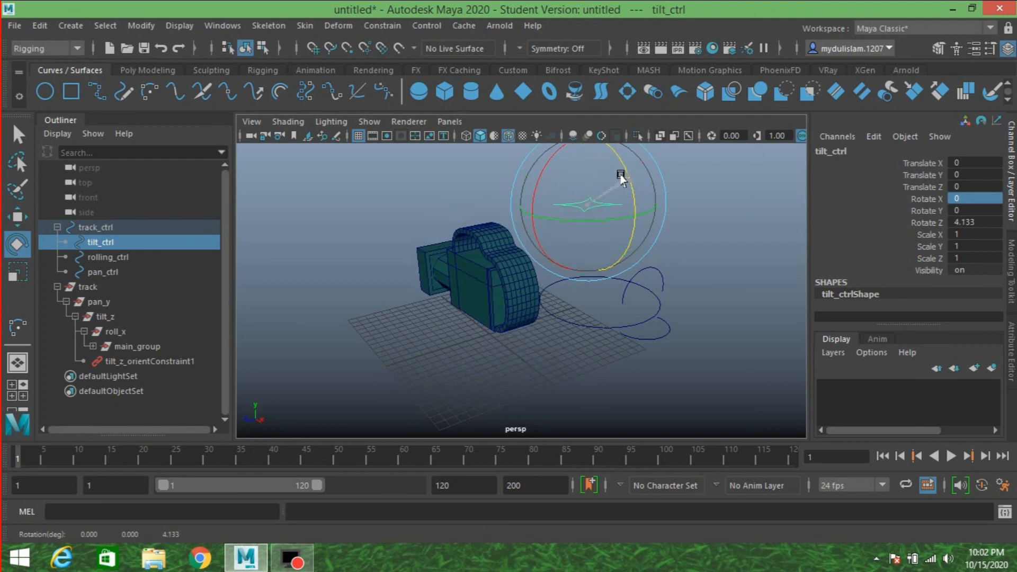
pyautogui.hotkey('ctrl', 'z')
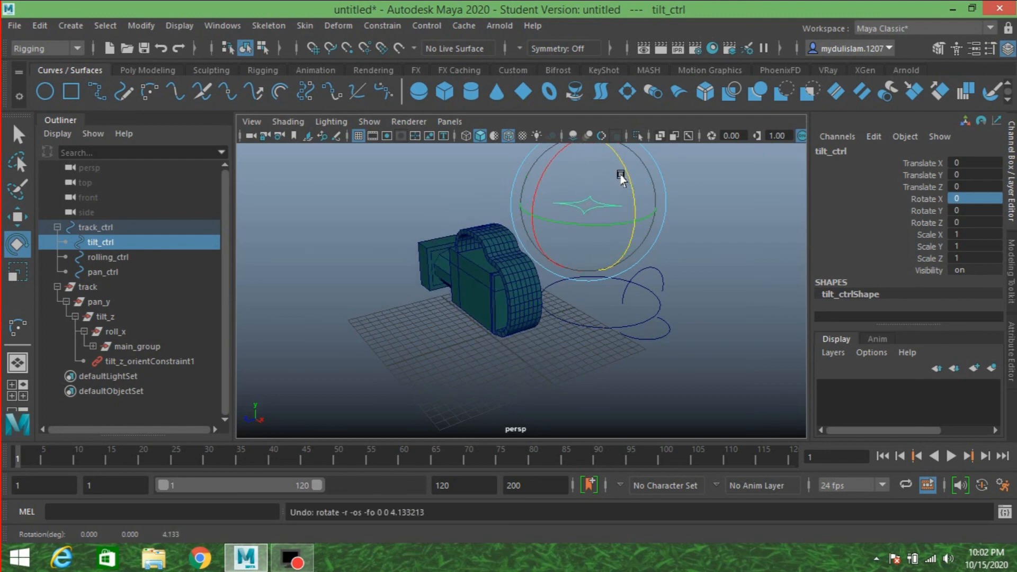
pyautogui.click(19, 133)
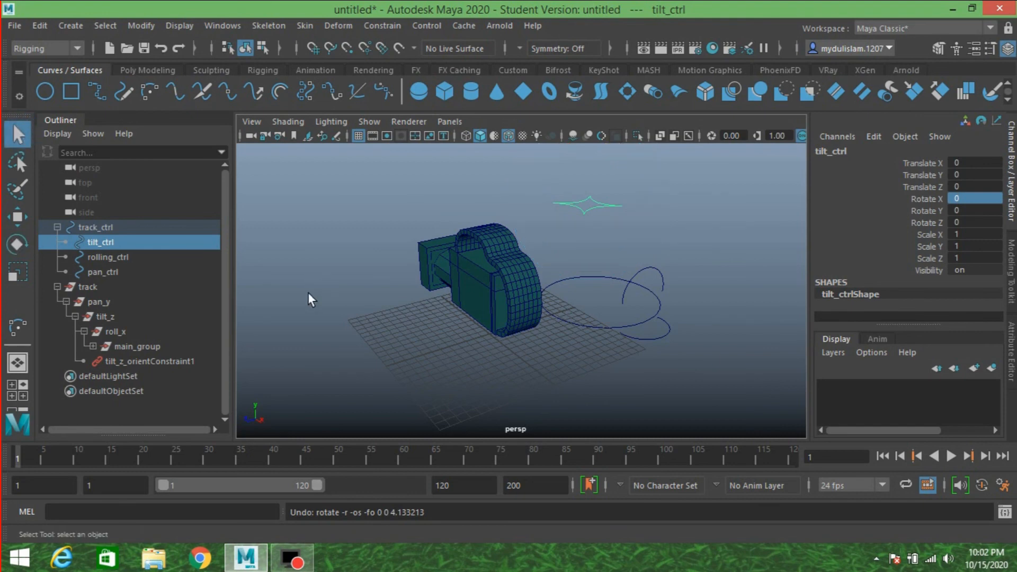
# - Try to orient-constrain the roll_x group to rolling_ctrl with Maintain offset on and only the X axis constrained
pyautogui.click(119, 257)
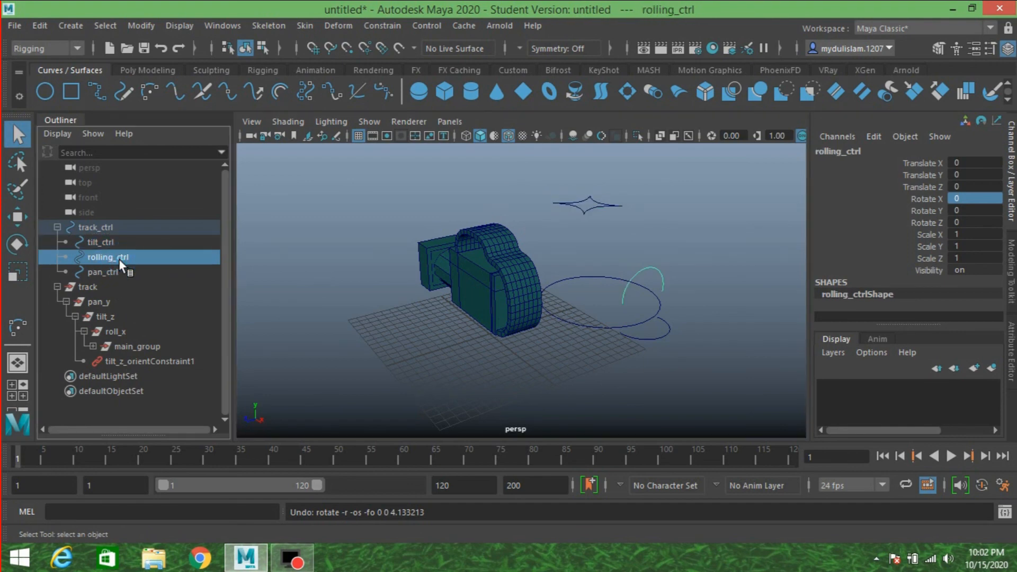
pyautogui.keyDown('ctrl'); pyautogui.click(110, 332); pyautogui.keyUp('ctrl')
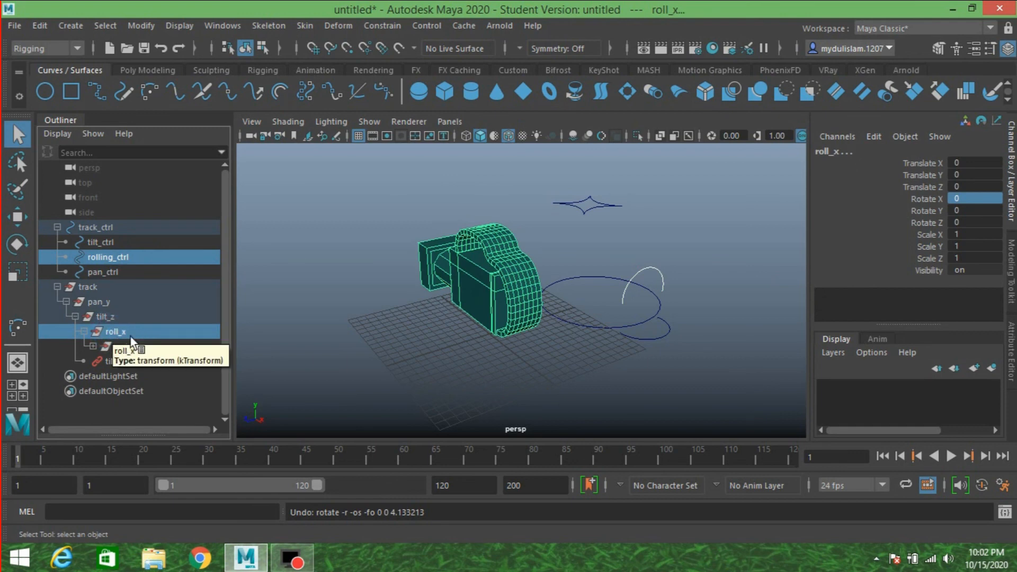
pyautogui.click(373, 26)
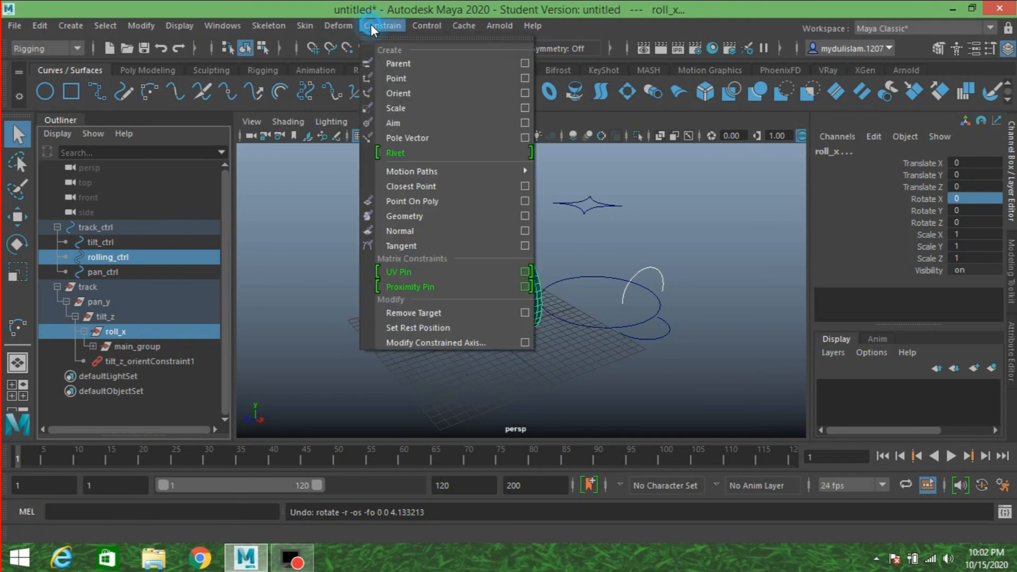
pyautogui.click(525, 93)
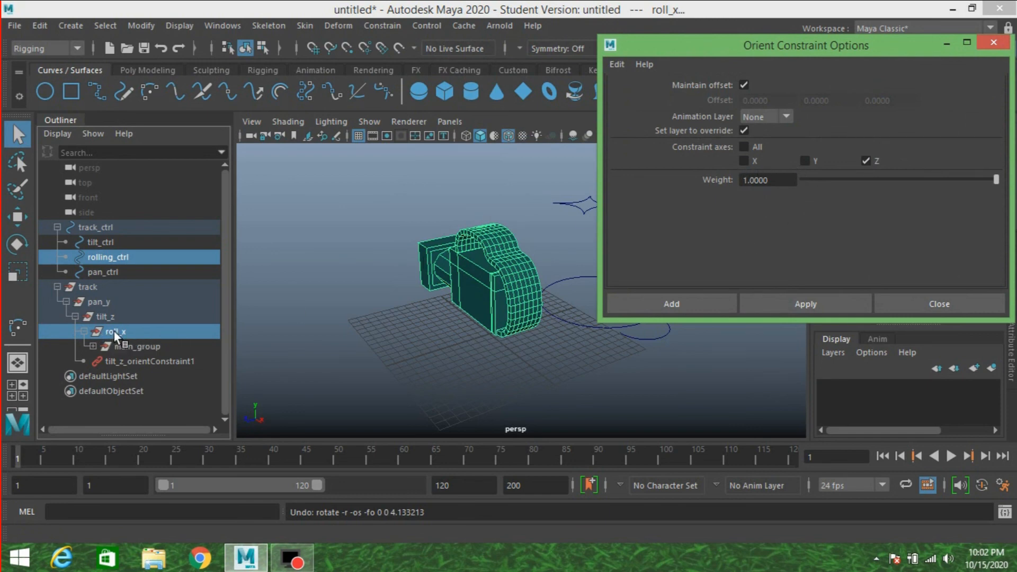
pyautogui.click(745, 161)
pyautogui.click(685, 302)
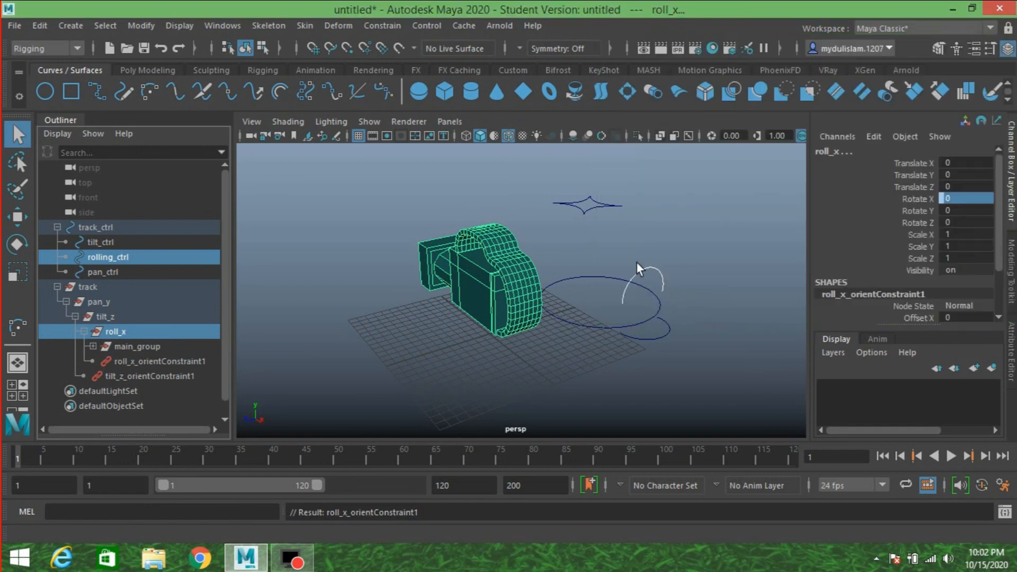
# - Test-rotate rolling_ctrl about 2.7 degrees around Z, and undo the rotation and the roll_x orient constraint
pyautogui.click(651, 276)
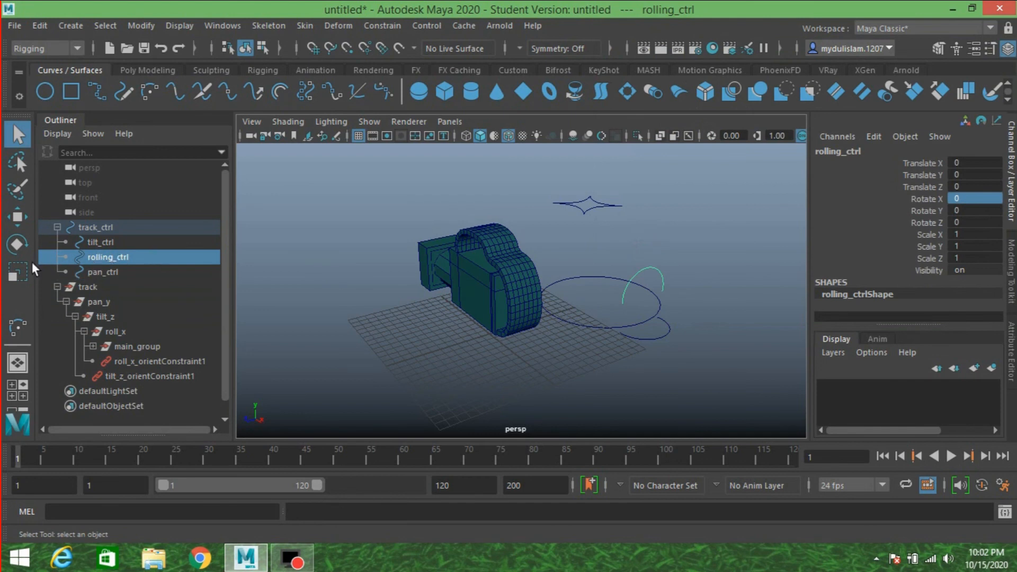
pyautogui.click(16, 244)
pyautogui.moveTo(690, 273)
pyautogui.mouseDown()
pyautogui.moveTo(686, 294)
pyautogui.moveTo(679, 256)
pyautogui.moveTo(681, 295)
pyautogui.moveTo(673, 252)
pyautogui.moveTo(681, 291)
pyautogui.moveTo(677, 273)
pyautogui.mouseUp()
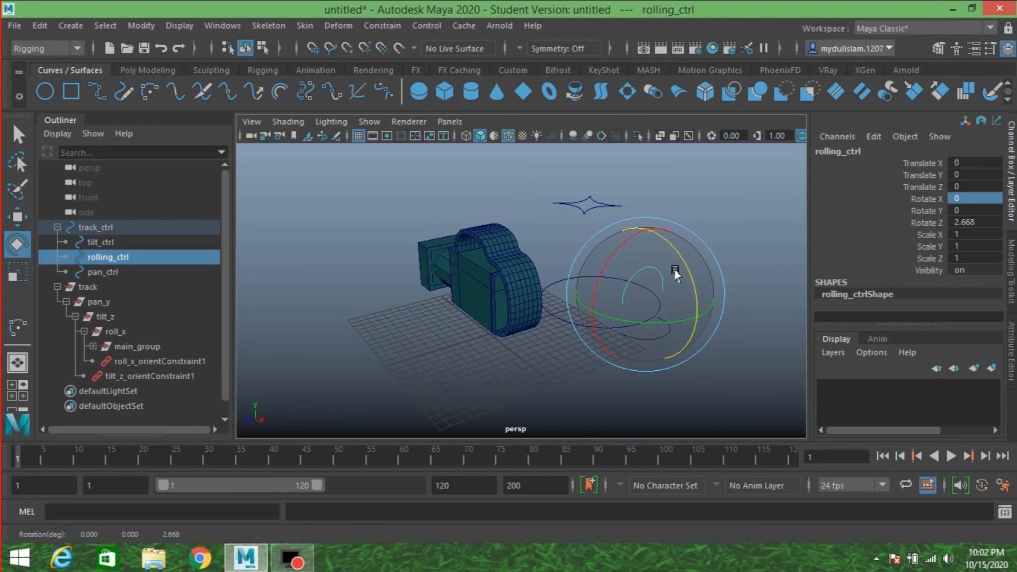
pyautogui.hotkey('ctrl', 'z')
pyautogui.hotkey('ctrl', 'z')
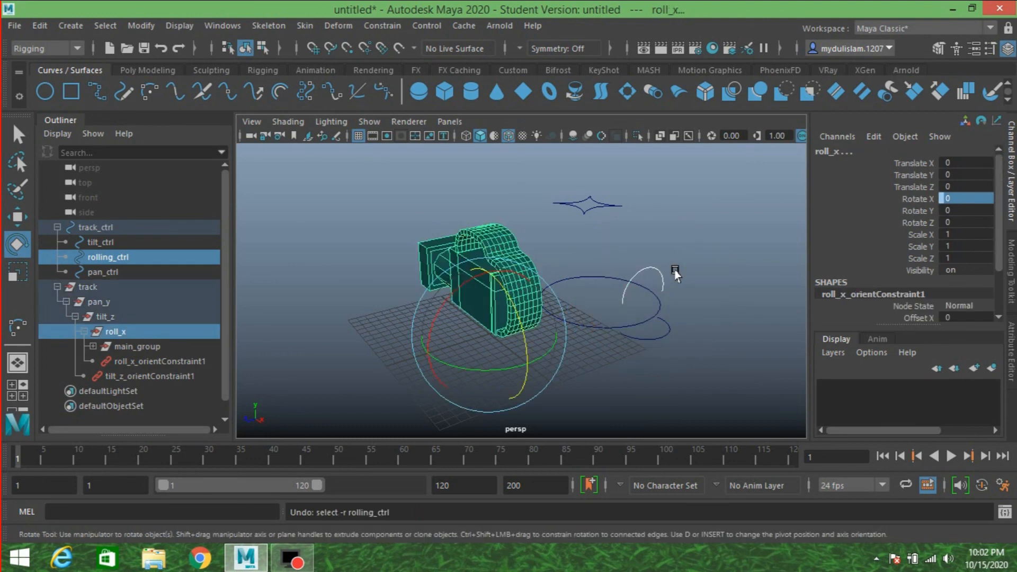
pyautogui.hotkey('ctrl', 'z')
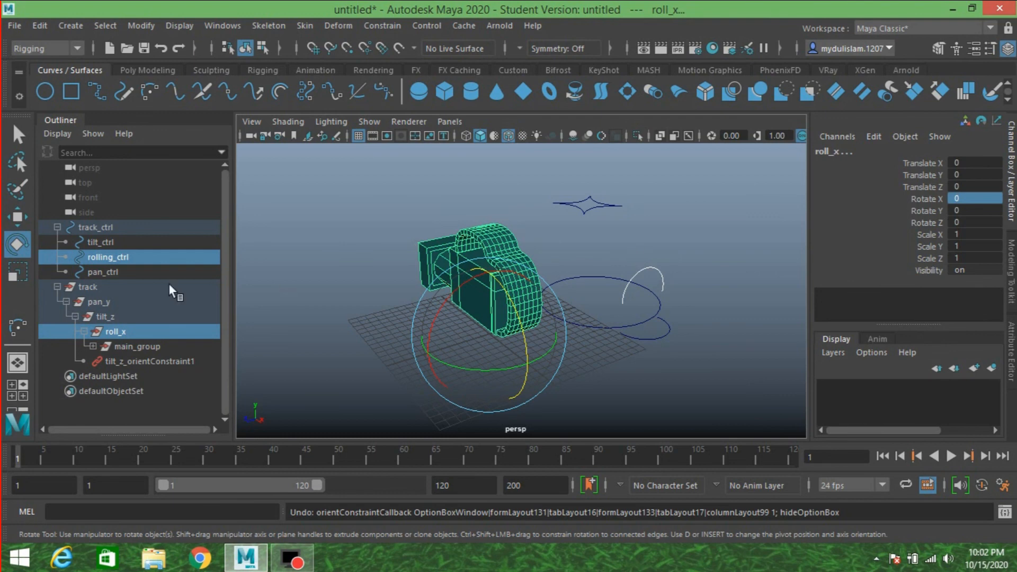
pyautogui.moveTo(651, 248); pyautogui.dragTo(666, 286)
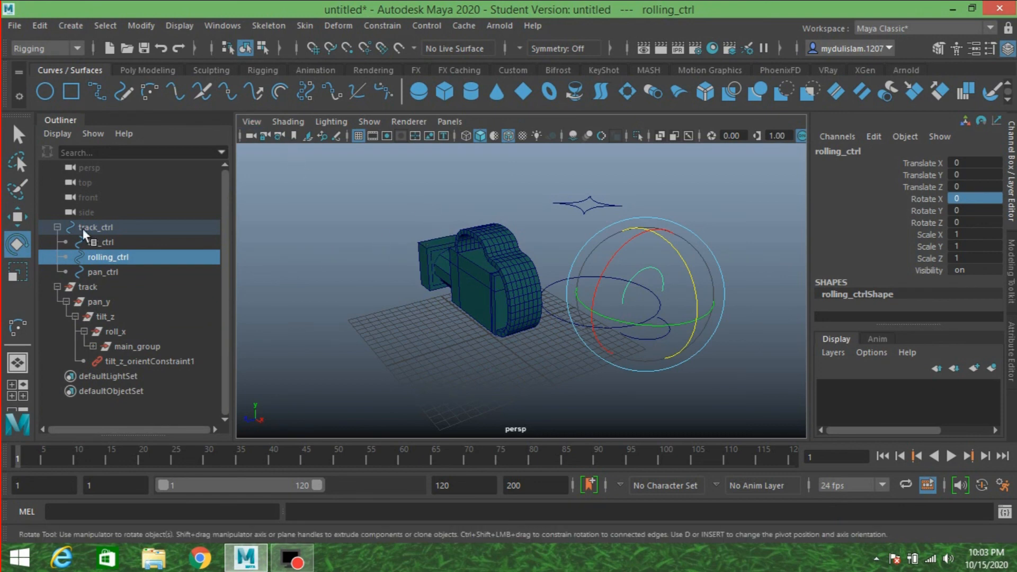
pyautogui.click(20, 137)
pyautogui.moveTo(644, 256); pyautogui.dragTo(660, 280)
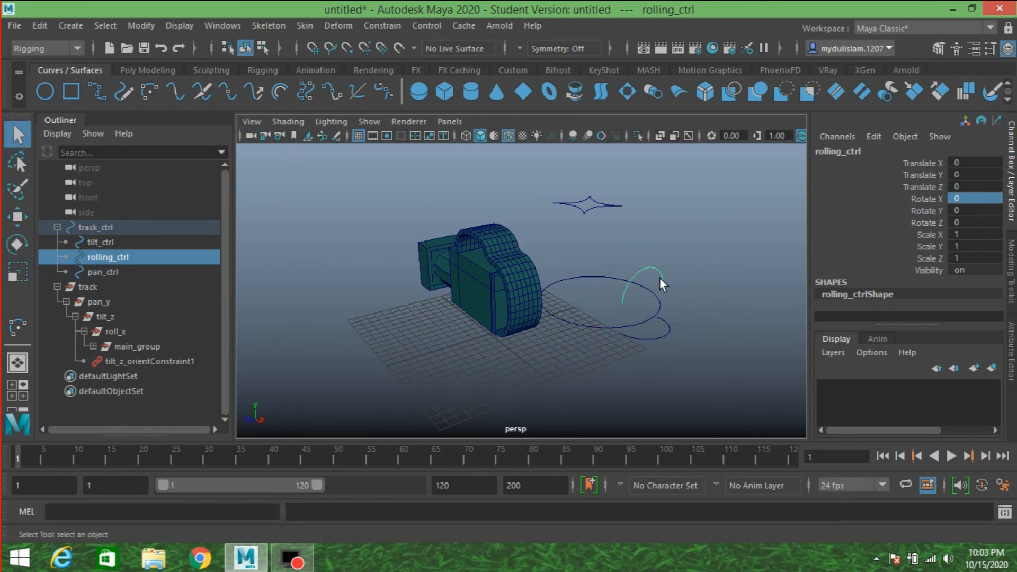
pyautogui.keyDown('shift'); pyautogui.click(507, 254); pyautogui.keyUp('shift')
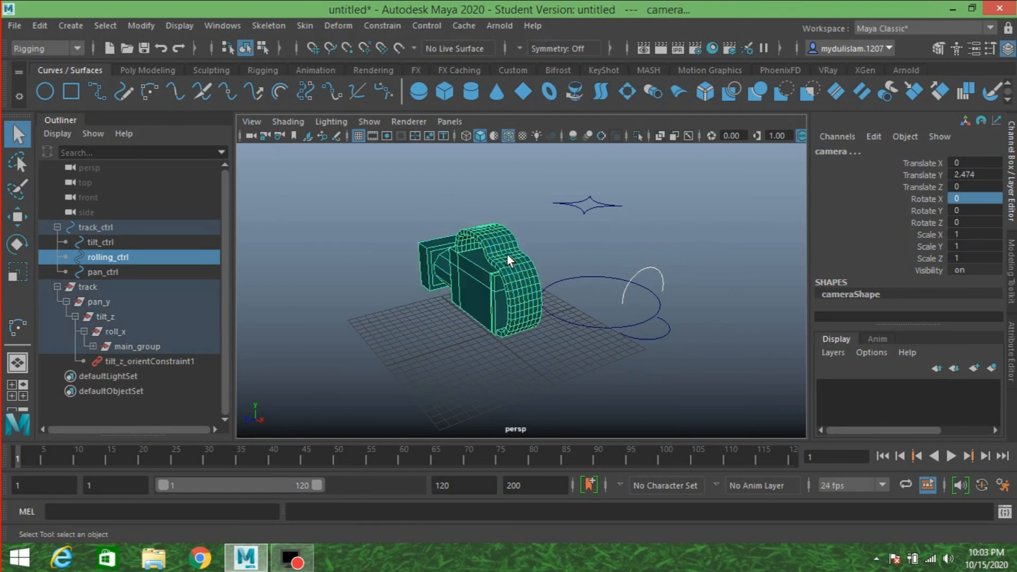
# - Orient-constrain the roll_x group to rolling_ctrl from reset settings, with Maintain offset on and only the X axis constrained
pyautogui.click(656, 276)
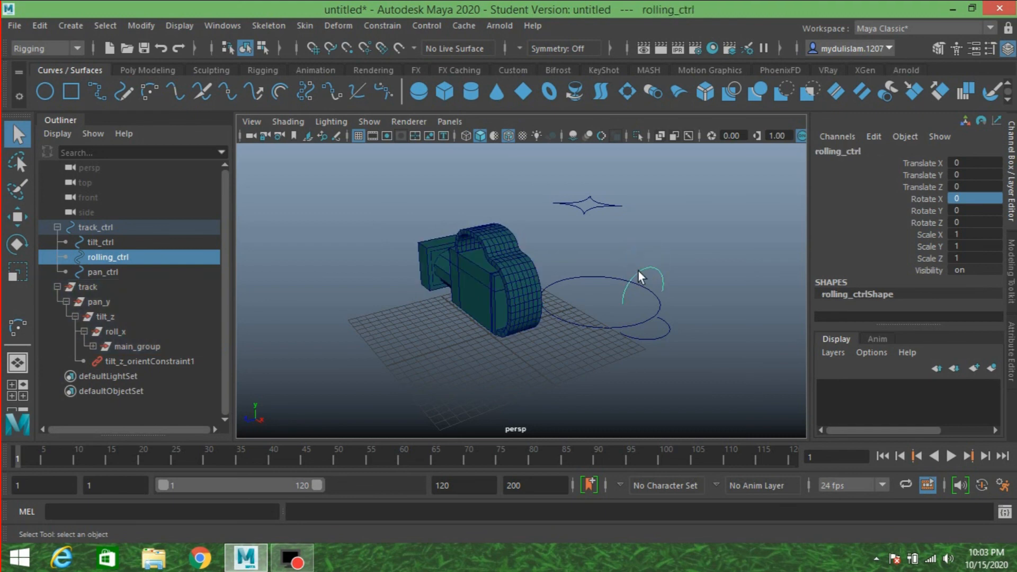
pyautogui.keyDown('ctrl'); pyautogui.click(120, 333); pyautogui.keyUp('ctrl')
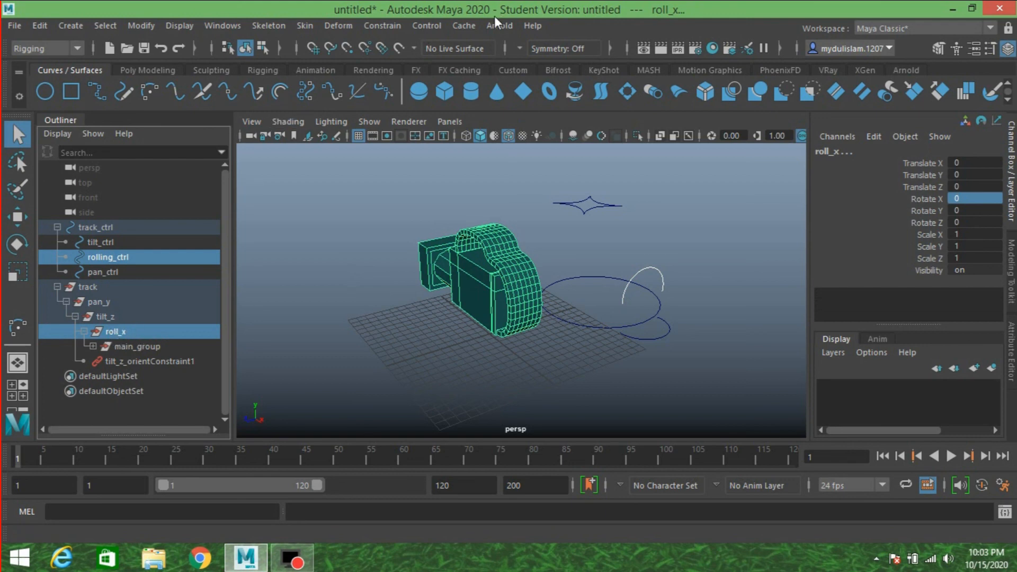
pyautogui.click(390, 23)
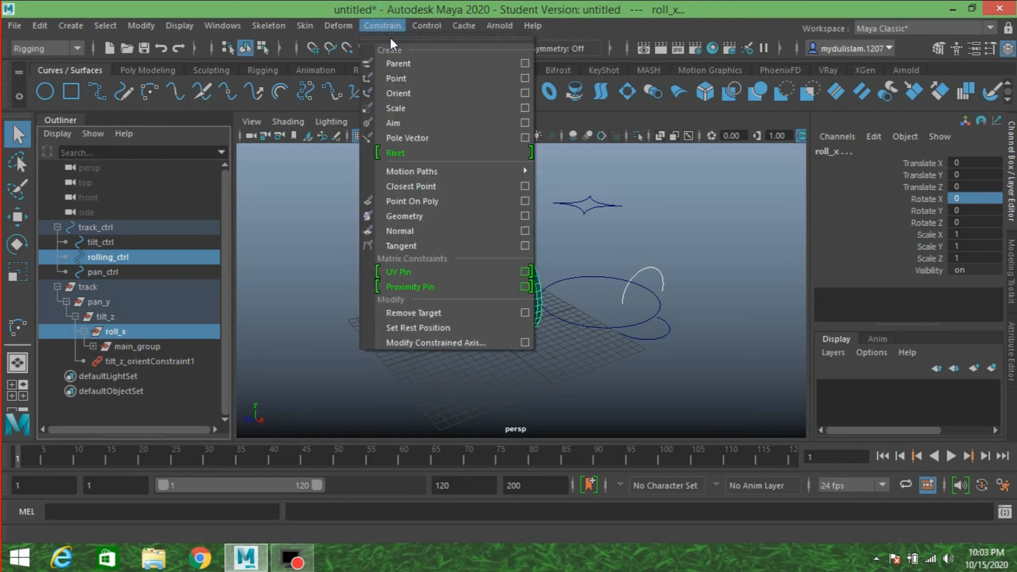
pyautogui.click(526, 94)
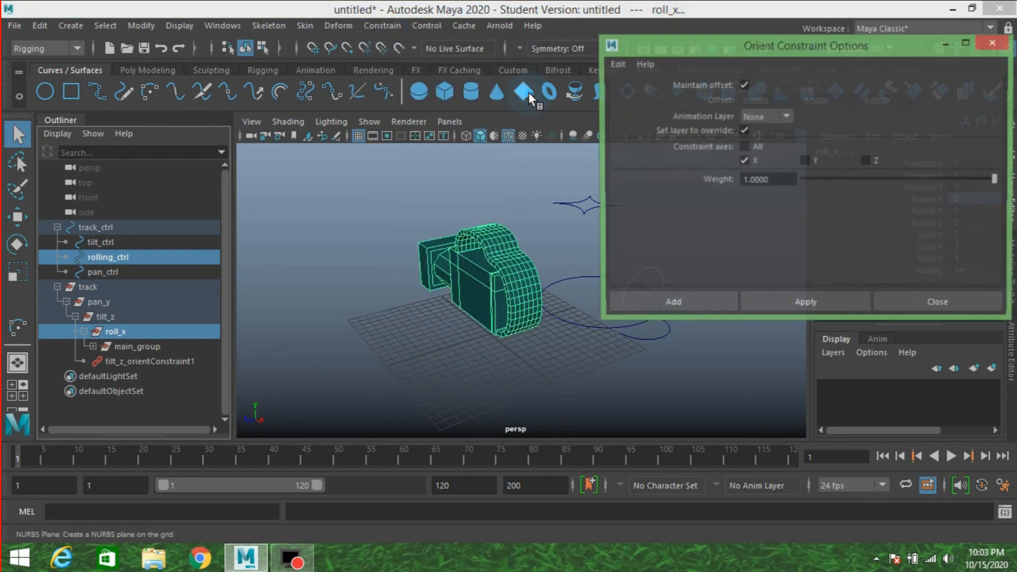
pyautogui.click(616, 64)
pyautogui.click(639, 89)
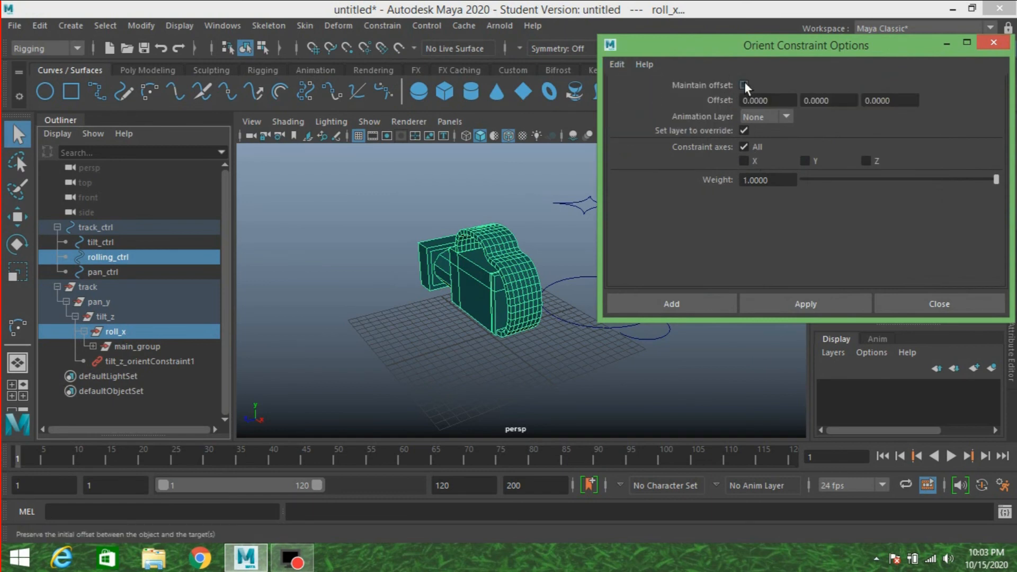
pyautogui.click(745, 85)
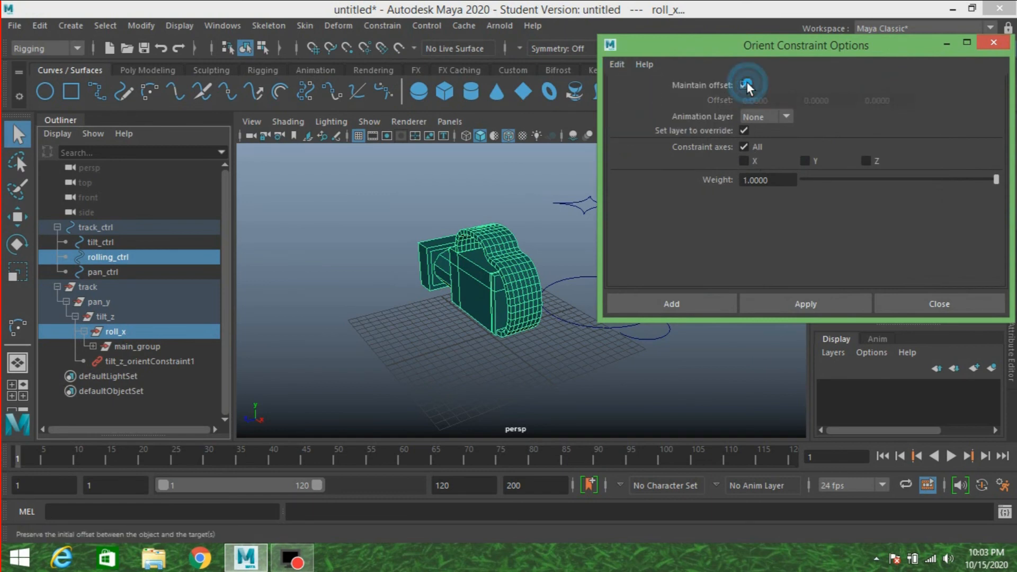
pyautogui.click(750, 161)
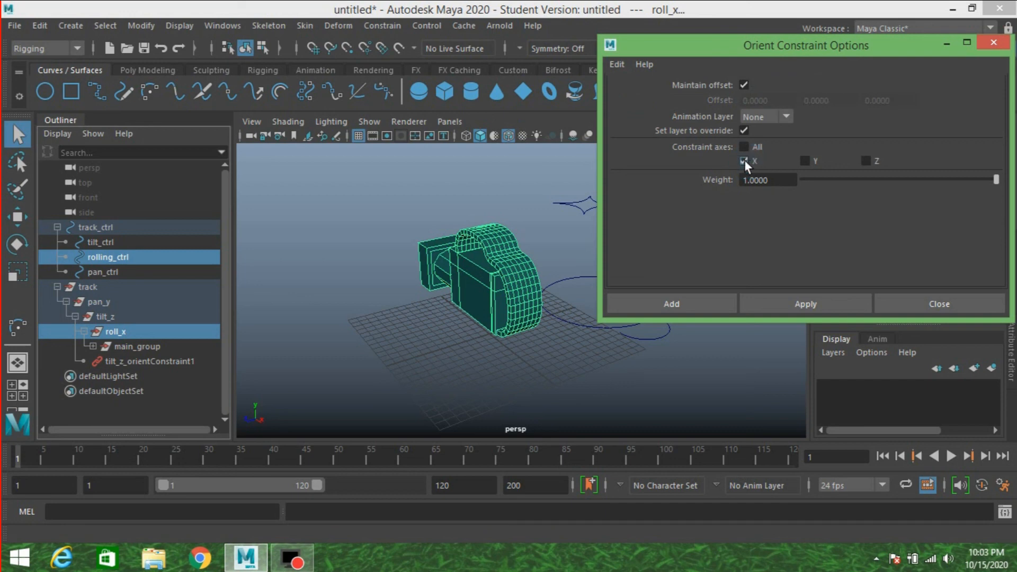
pyautogui.click(662, 304)
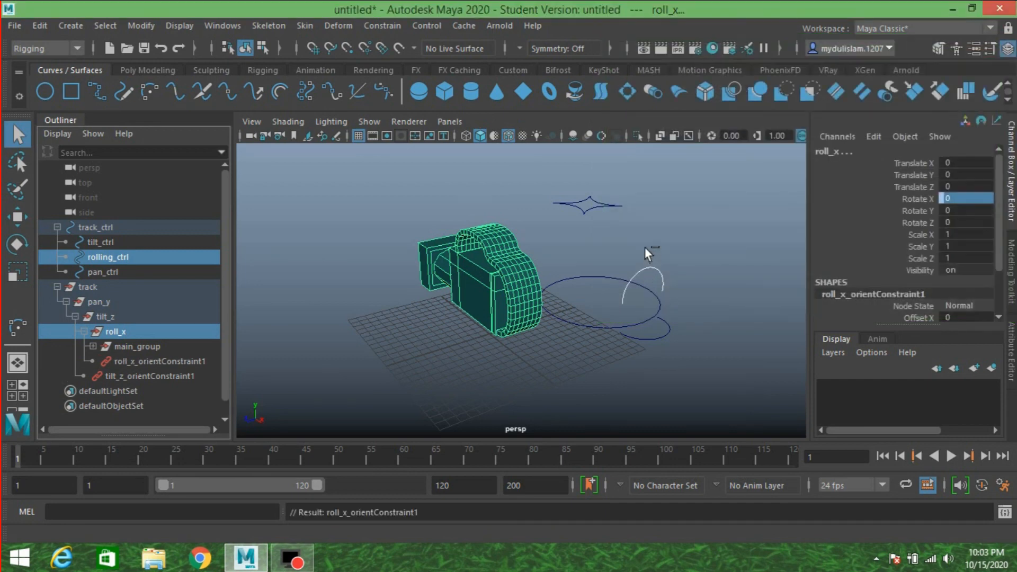
# - Test-rotate rolling_ctrl about 0.9 degrees in Z and about -3.8 degrees in X, undoing only the X rotation
pyautogui.click(657, 274)
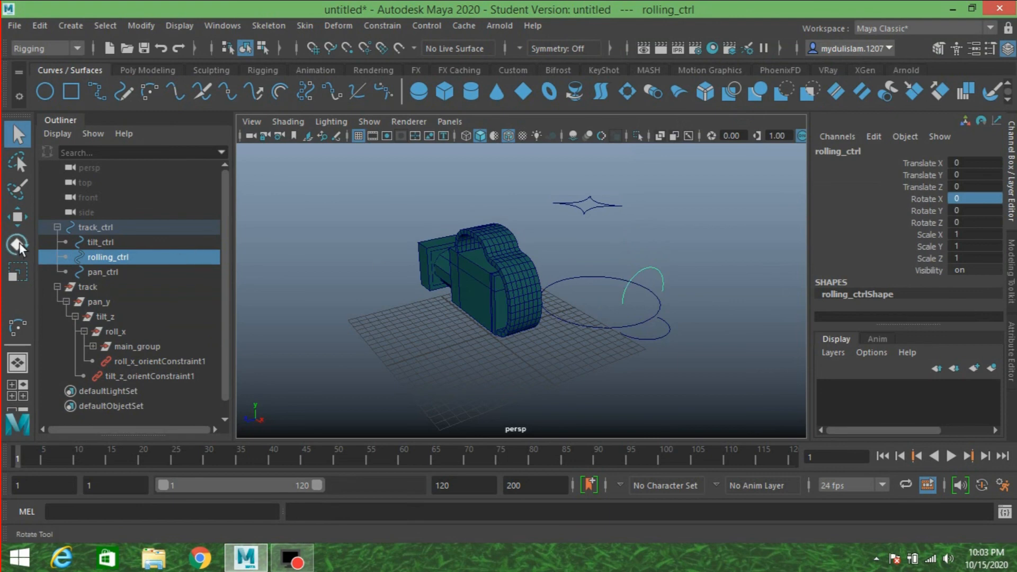
pyautogui.press('e')
pyautogui.moveTo(682, 262); pyautogui.dragTo(686, 304)
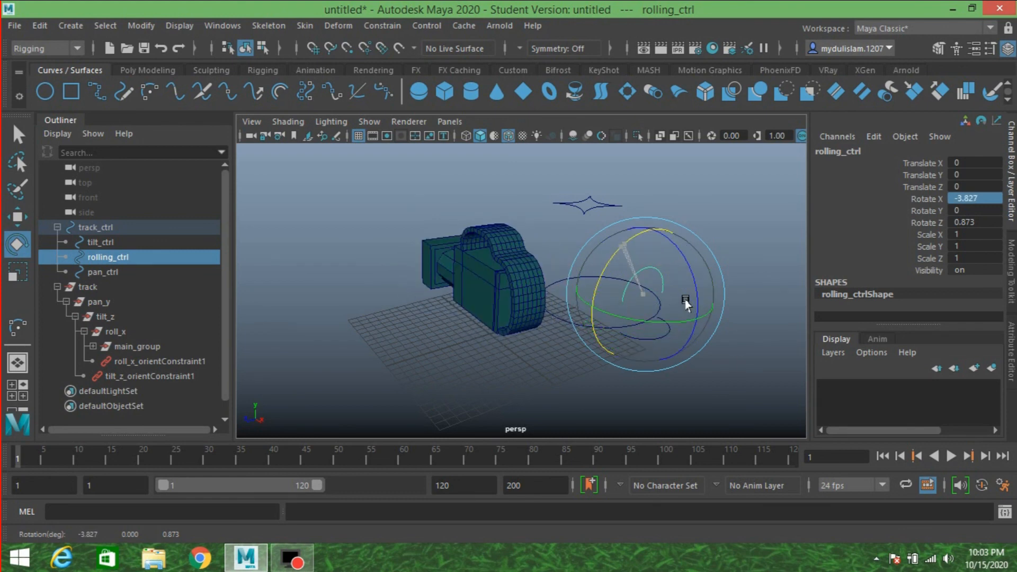
pyautogui.hotkey('ctrl', 'z')
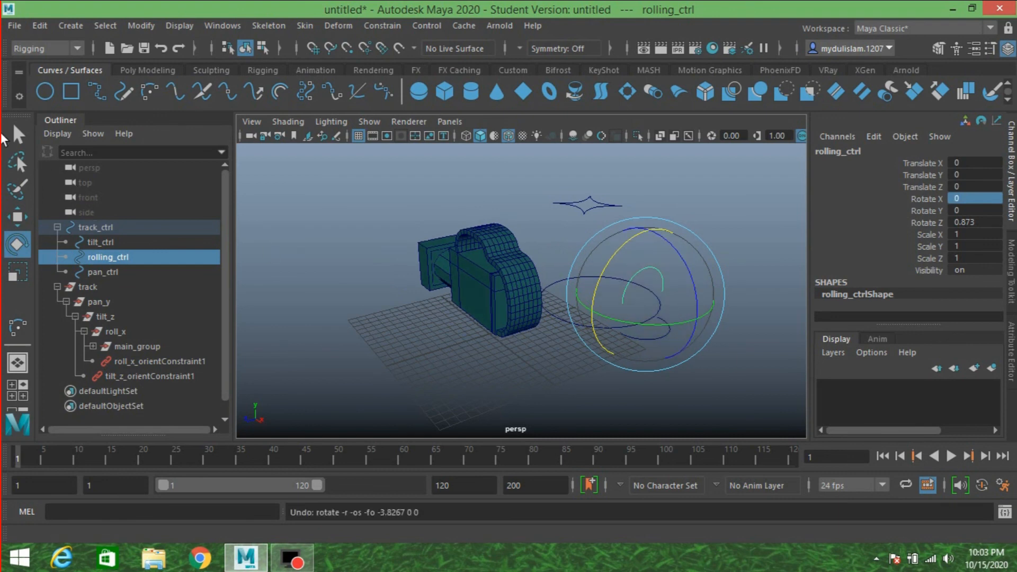
pyautogui.click(18, 137)
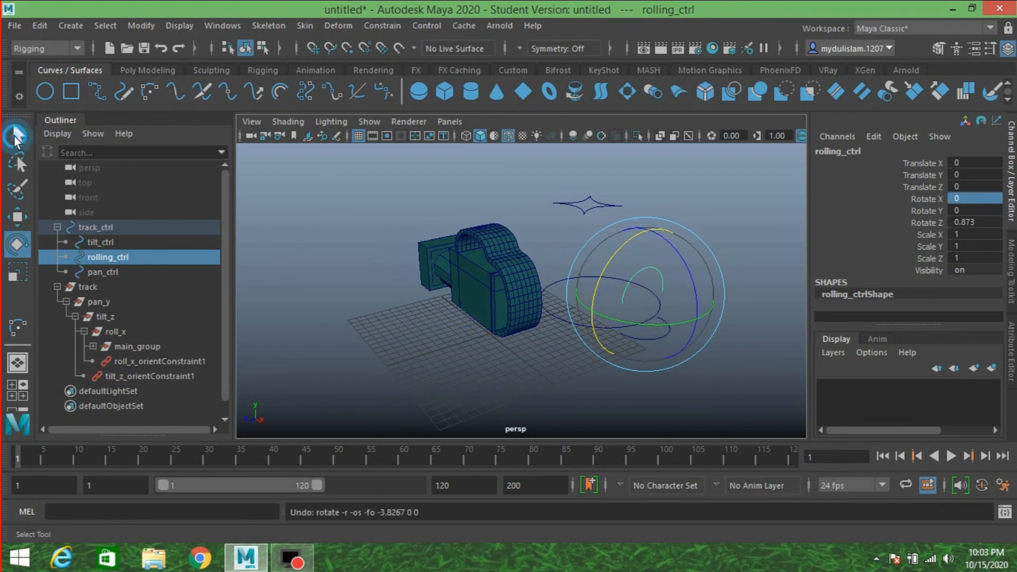
# - Orient-constrain the pan_y group to pan_ctrl with Maintain offset on and only the Y axis constrained, and select pan_ctrl
pyautogui.click(646, 334)
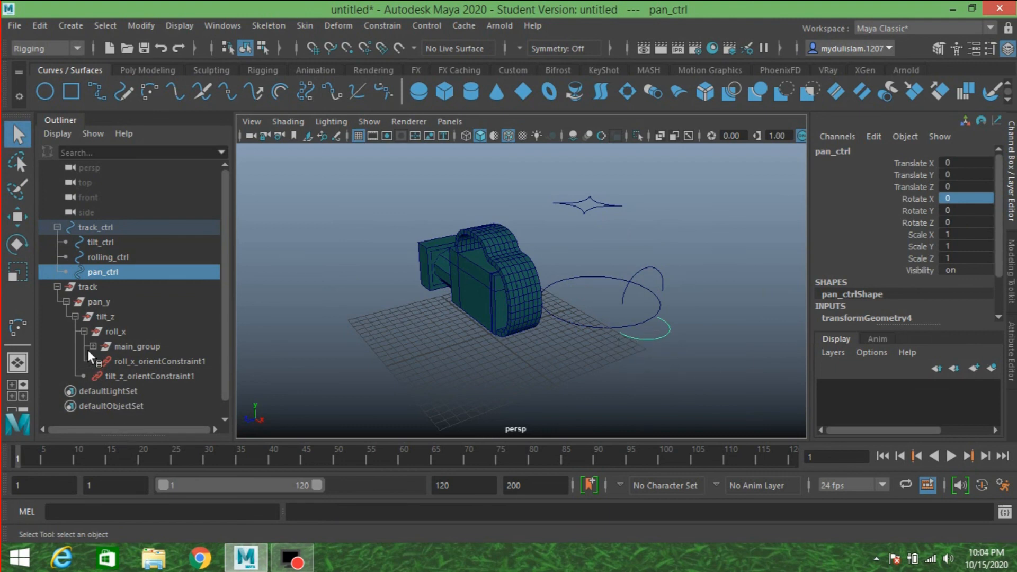
pyautogui.keyDown('ctrl'); pyautogui.click(93, 304); pyautogui.keyUp('ctrl')
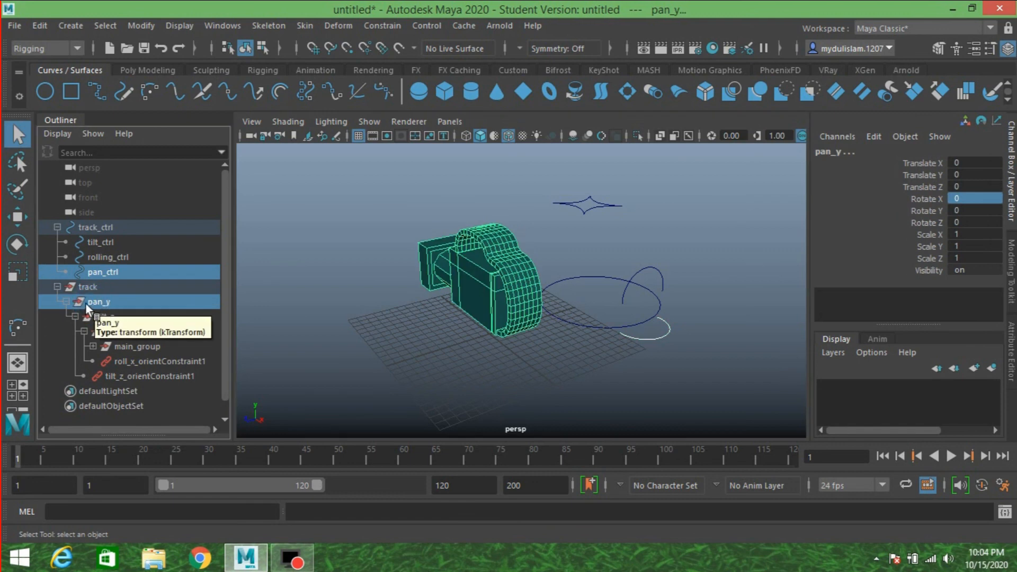
pyautogui.click(385, 24)
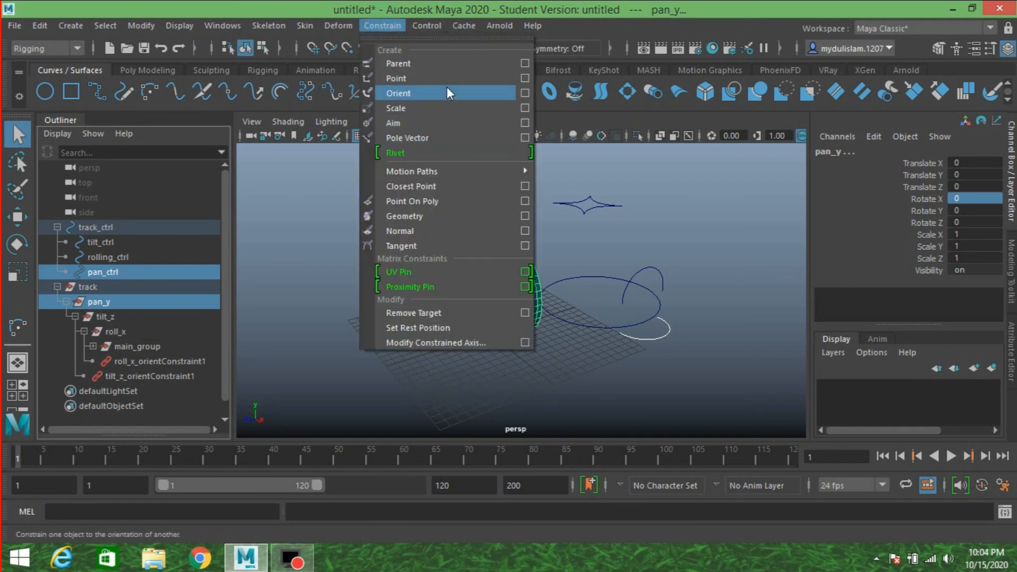
pyautogui.click(524, 93)
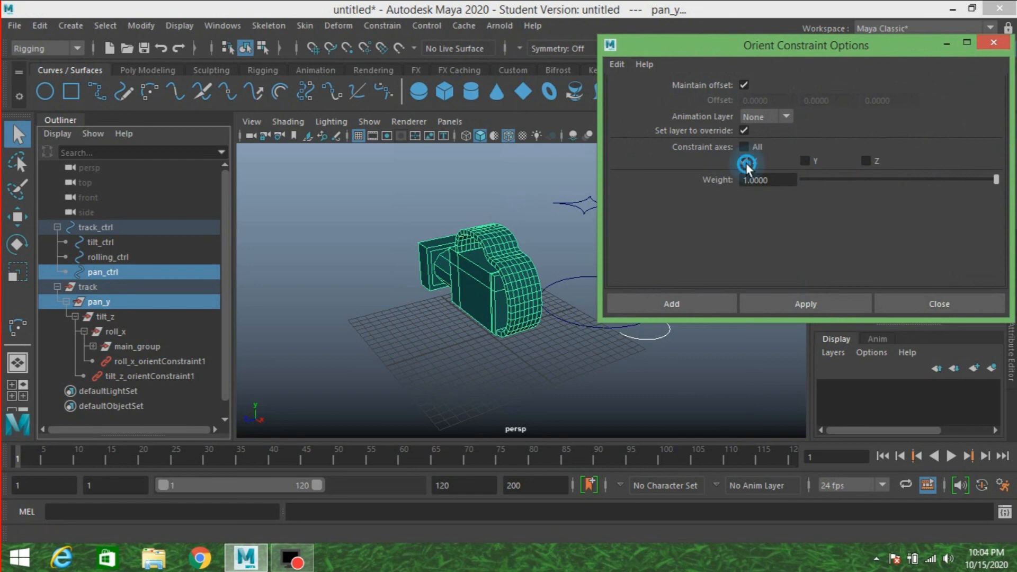
pyautogui.click(806, 159)
pyautogui.click(673, 303)
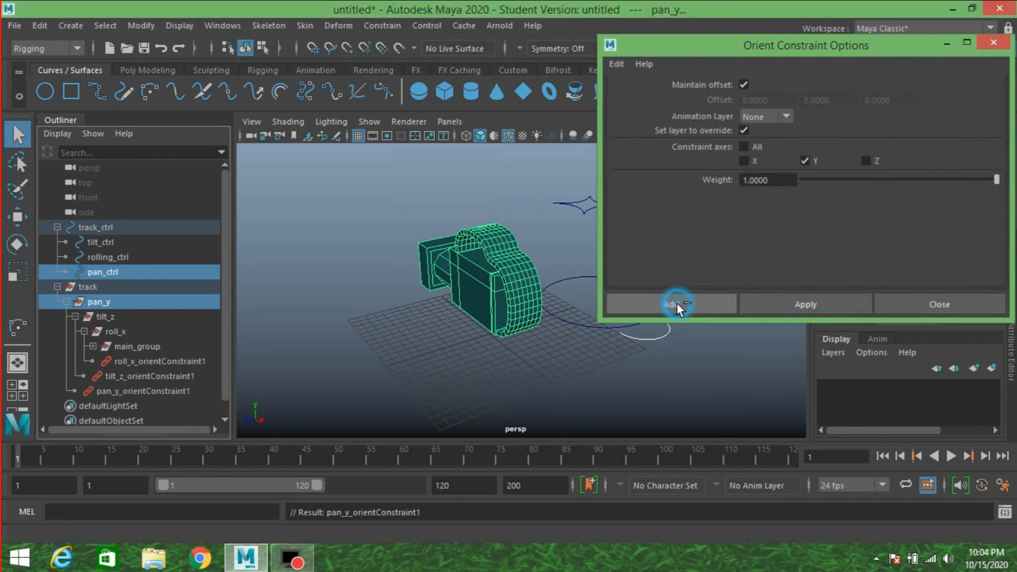
pyautogui.click(643, 339)
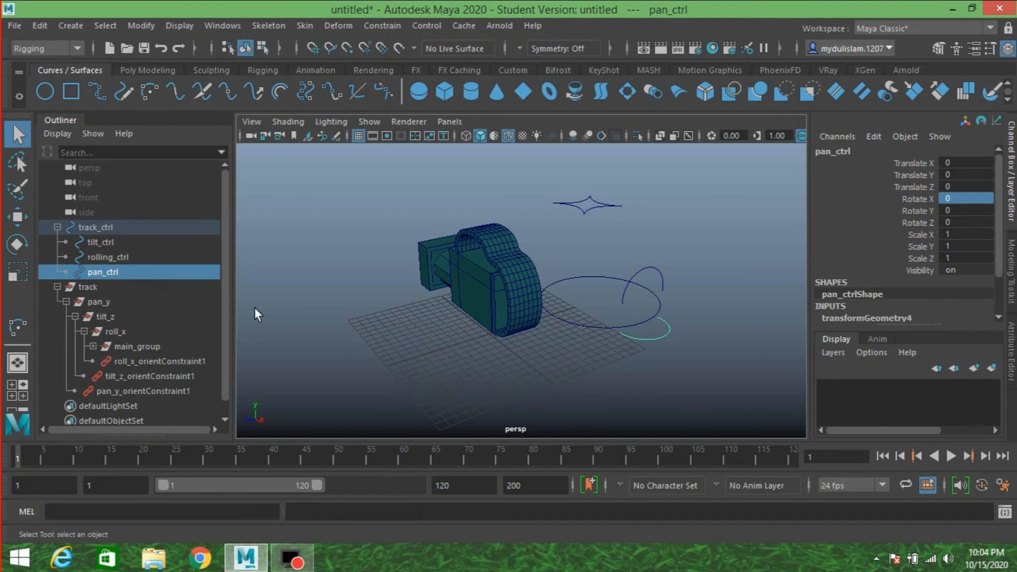
# - Test-rotate pan_ctrl around the Y axis and reset its Rotate Y to 0
pyautogui.click(17, 244)
pyautogui.moveTo(656, 357)
pyautogui.mouseDown()
pyautogui.moveTo(626, 356)
pyautogui.moveTo(669, 361)
pyautogui.mouseUp()
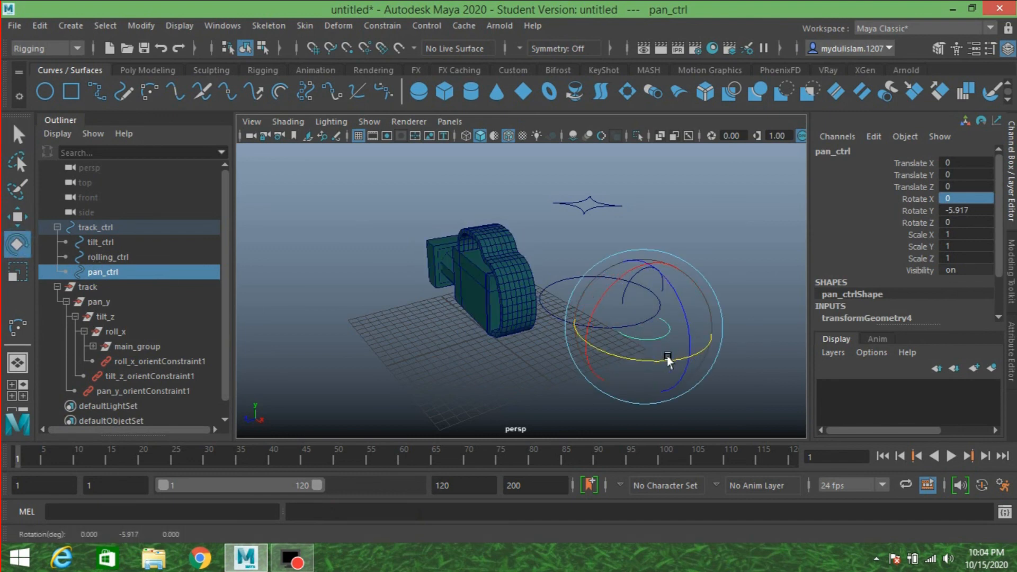
pyautogui.hotkey('ctrl', 'z')
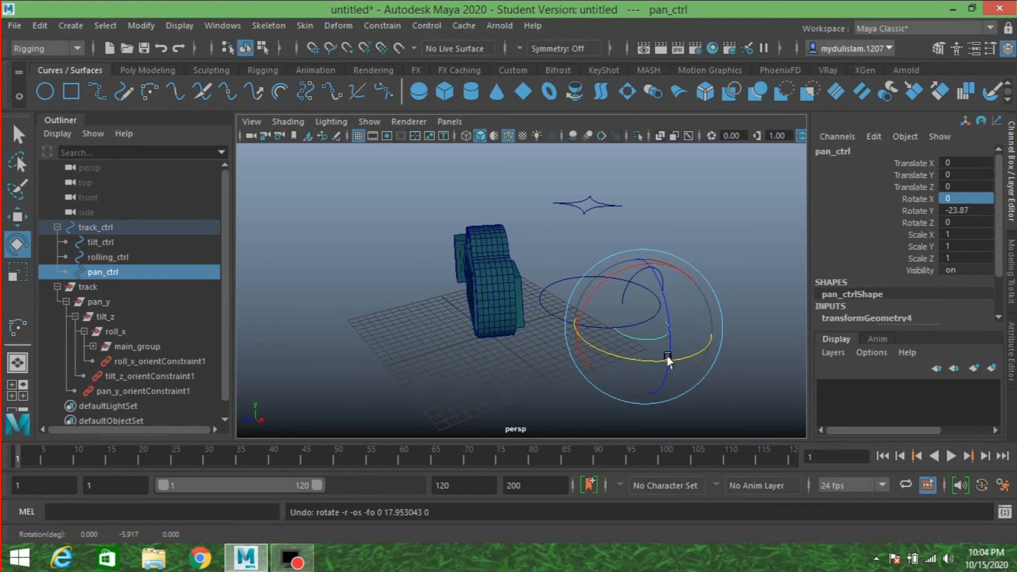
pyautogui.doubleClick(969, 212)
pyautogui.write('0')
pyautogui.press('Return')
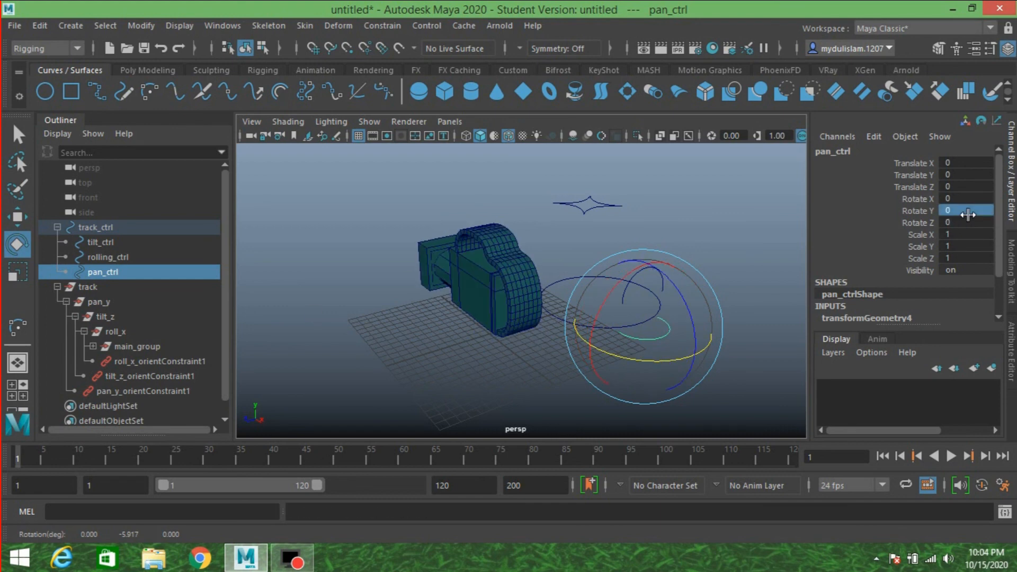
pyautogui.click(21, 141)
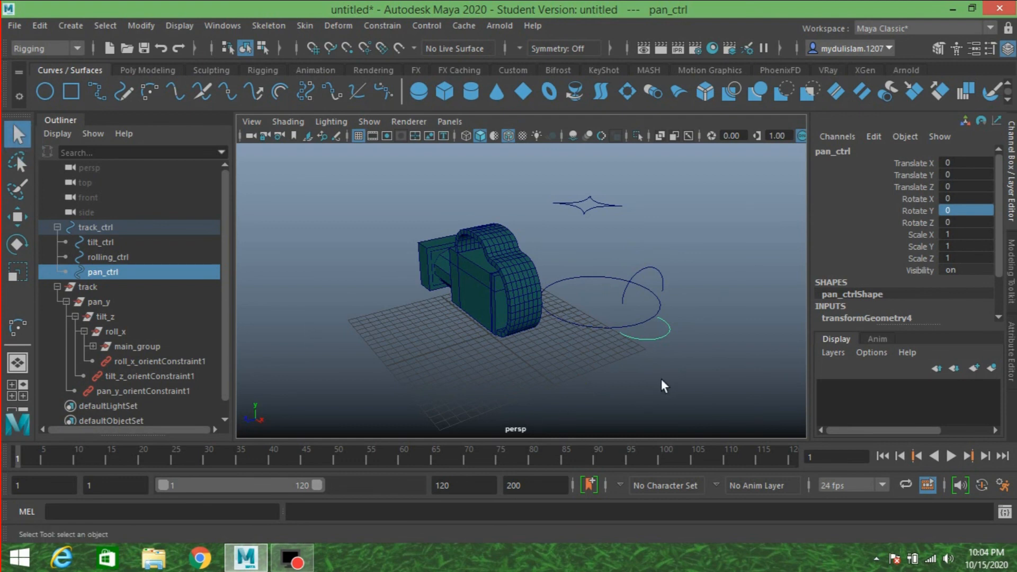
# - Parent-constrain the track group to track_ctrl from reset settings, with Maintain offset on, all Translate axes constrained and no Rotate axes
pyautogui.press('Up')
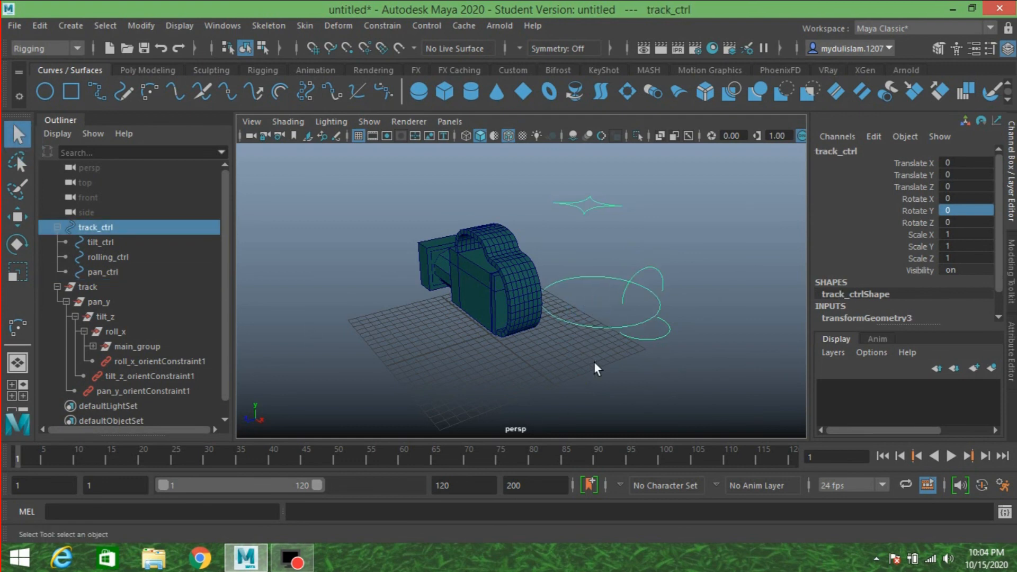
pyautogui.keyDown('alt'); pyautogui.moveTo(593, 361); pyautogui.dragTo(567, 352); pyautogui.keyUp('alt')
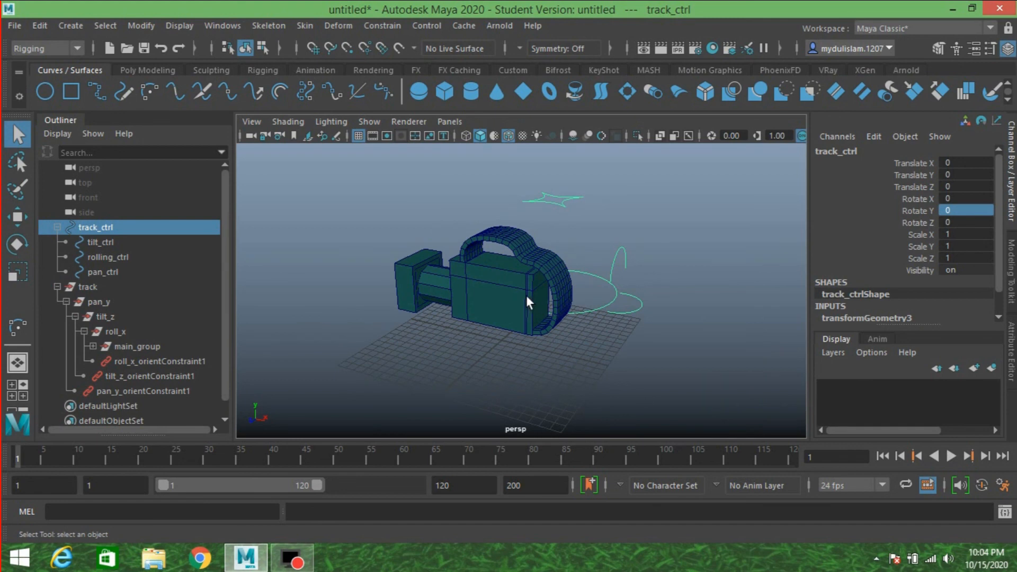
pyautogui.keyDown('ctrl'); pyautogui.click(94, 287); pyautogui.keyUp('ctrl')
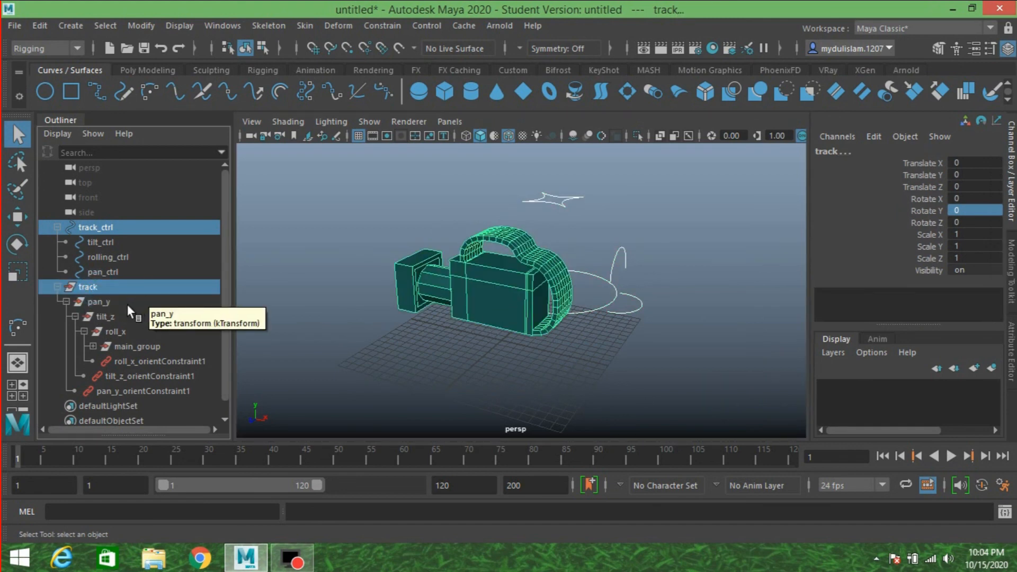
pyautogui.click(396, 25)
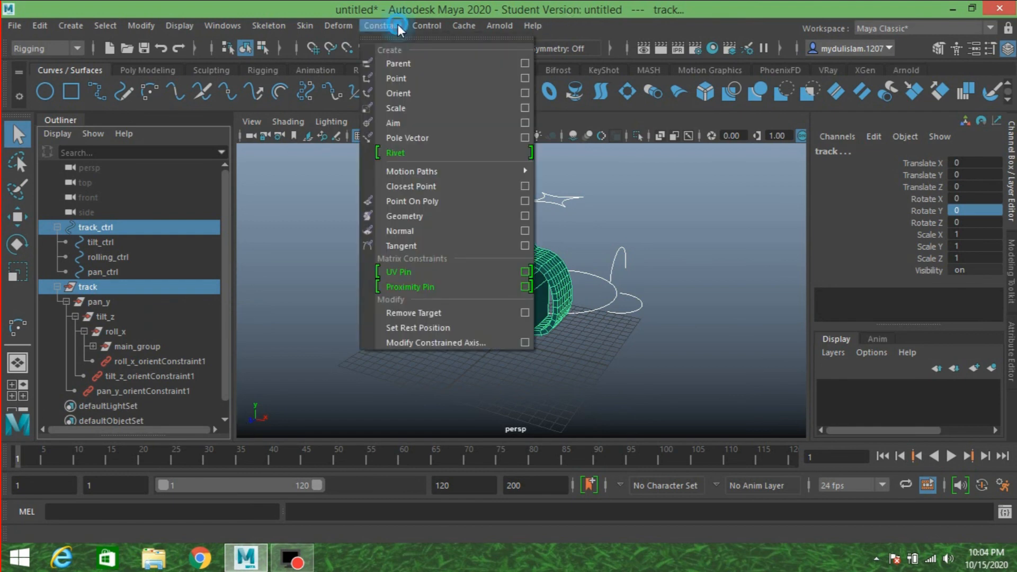
pyautogui.click(525, 63)
pyautogui.click(616, 64)
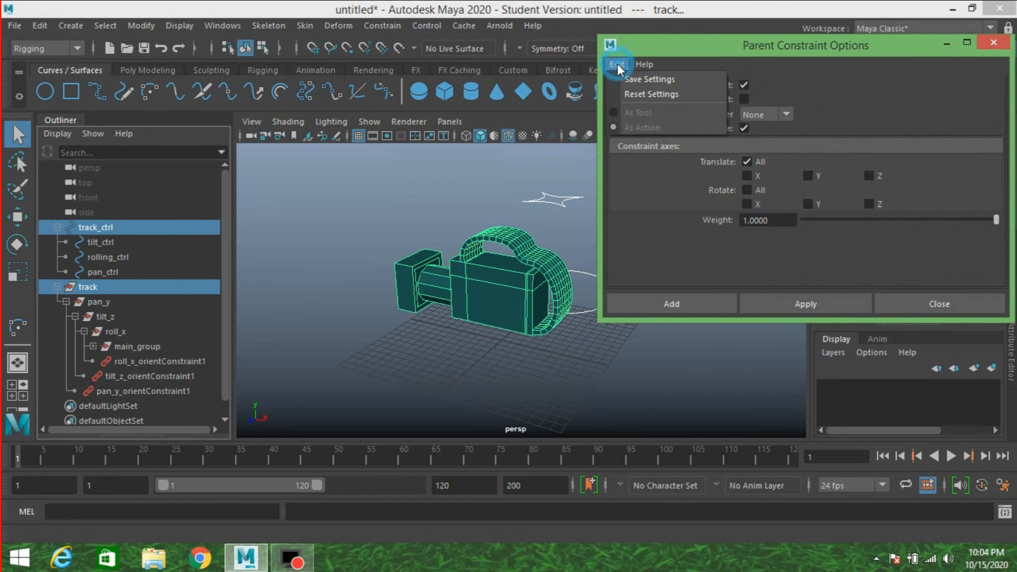
pyautogui.click(648, 94)
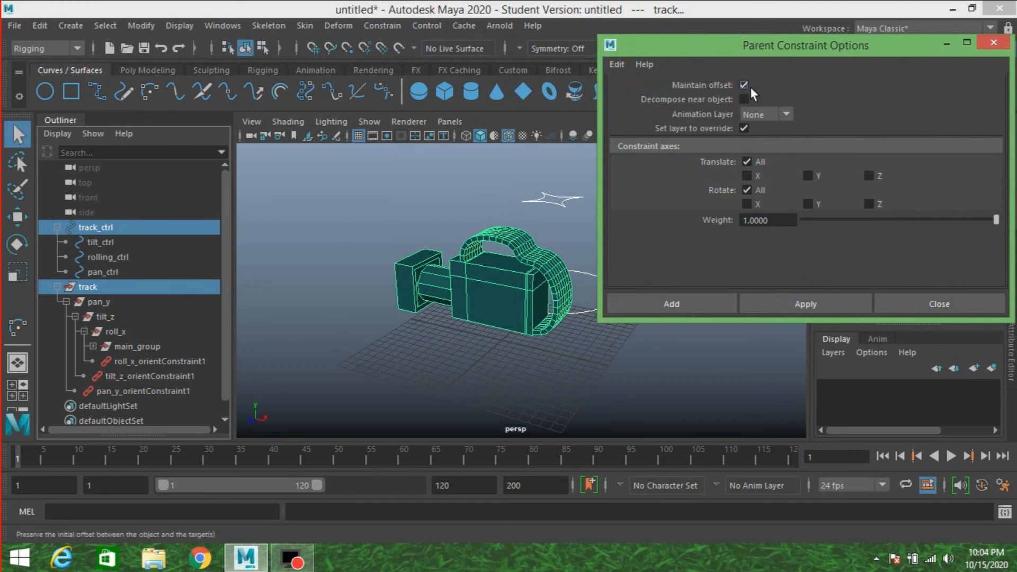
pyautogui.click(748, 189)
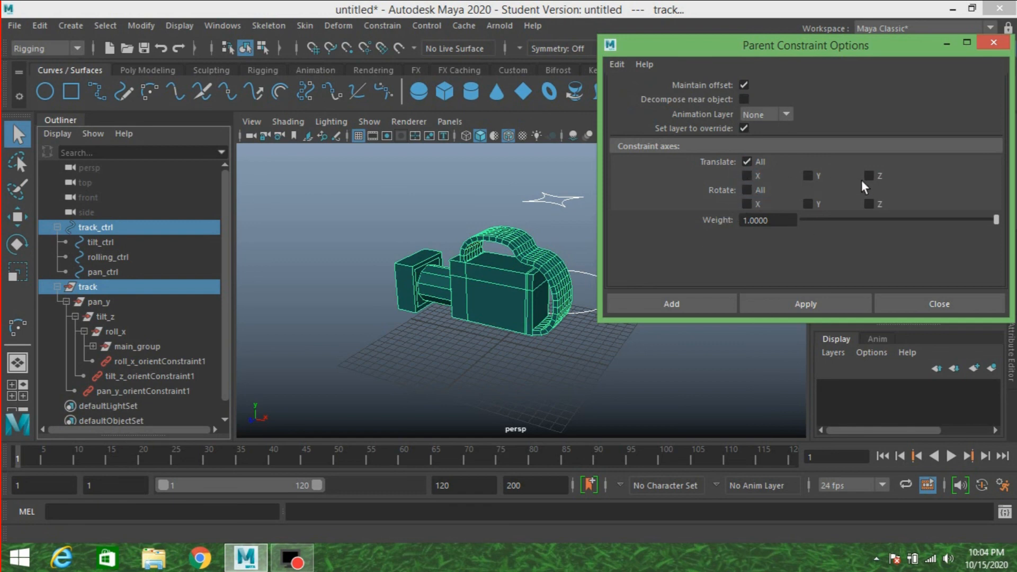
pyautogui.click(693, 299)
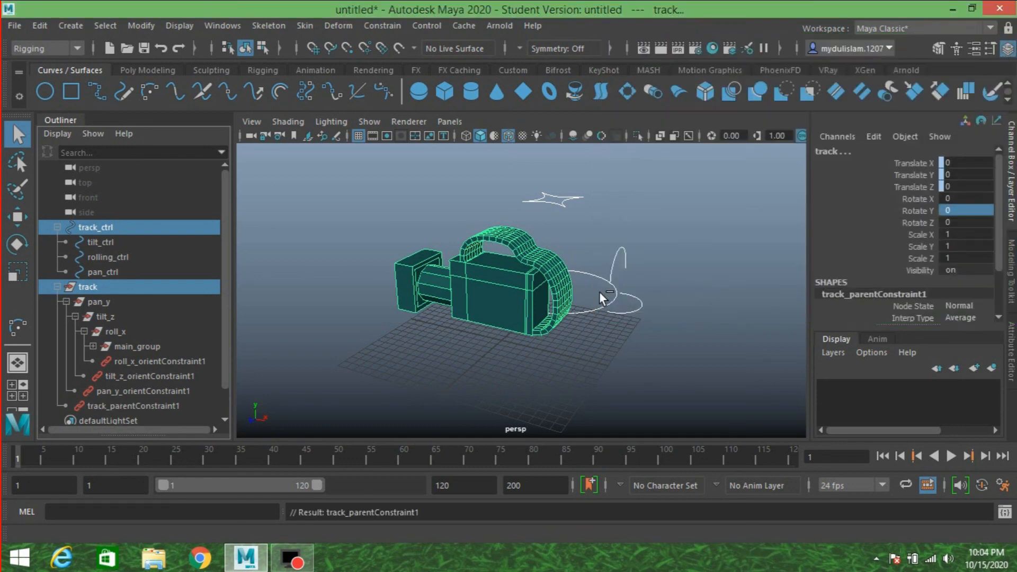
# - Move track_ctrl to about -0.85 in Y and 0.97 in Z, and turn off wireframe on shaded in the perspective view
pyautogui.click(599, 291)
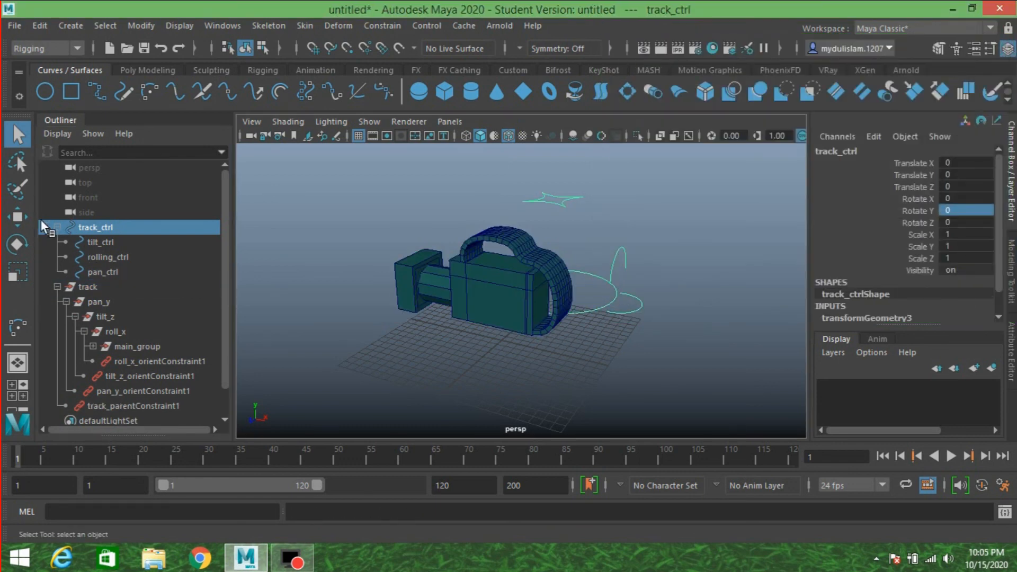
pyautogui.click(18, 216)
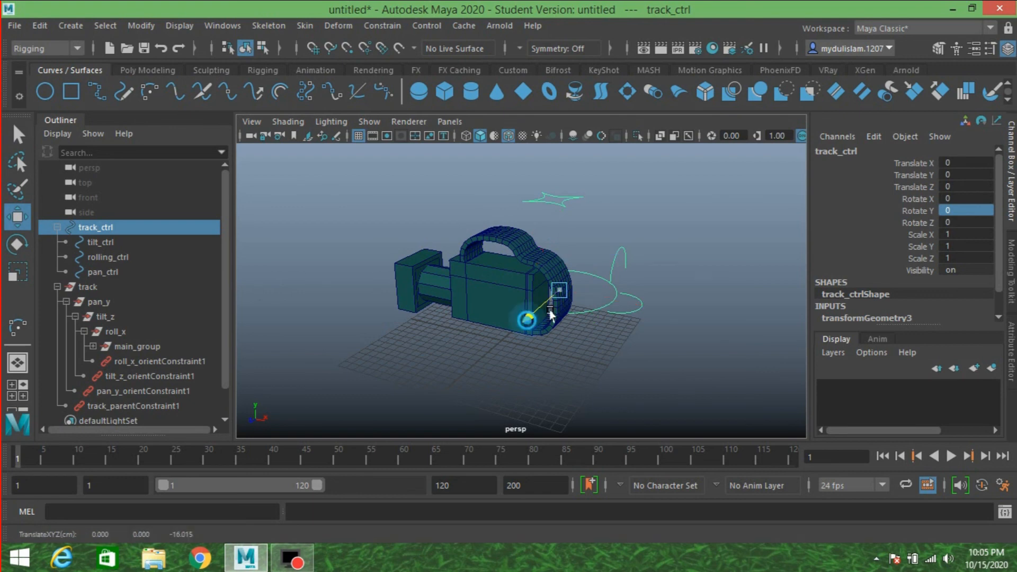
pyautogui.moveTo(527, 320)
pyautogui.mouseDown()
pyautogui.moveTo(509, 334)
pyautogui.moveTo(520, 325)
pyautogui.mouseUp()
pyautogui.moveTo(559, 217); pyautogui.dragTo(603, 242)
pyautogui.keyDown('alt'); pyautogui.moveTo(663, 248); pyautogui.dragTo(681, 235); pyautogui.keyUp('alt')
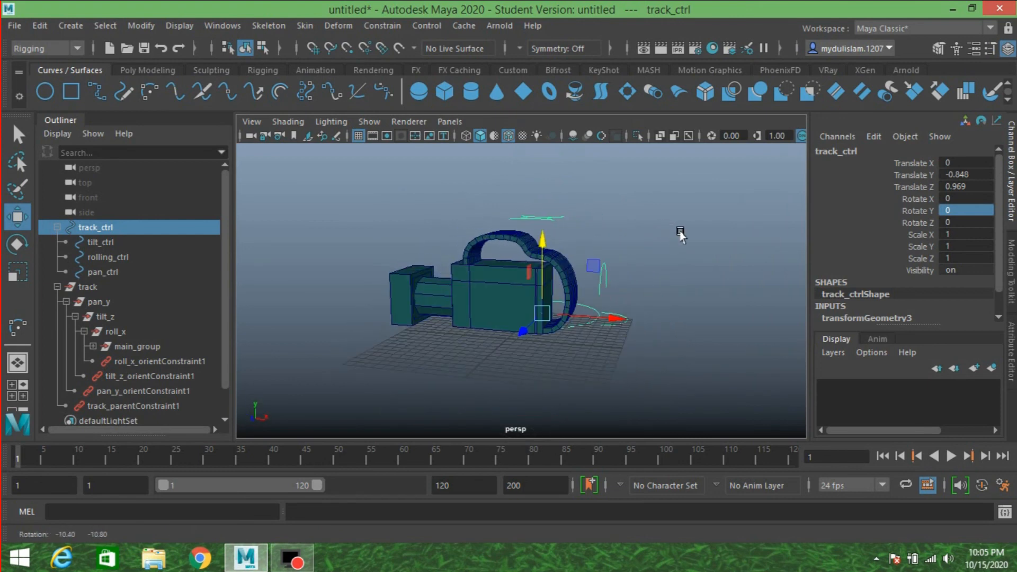
pyautogui.keyDown('alt'); pyautogui.moveTo(512, 151); pyautogui.dragTo(542, 227); pyautogui.keyUp('alt')
pyautogui.scroll(3, 538, 230)
pyautogui.keyDown('alt'); pyautogui.moveTo(537, 230); pyautogui.dragTo(566, 234, button='middle'); pyautogui.keyUp('alt')
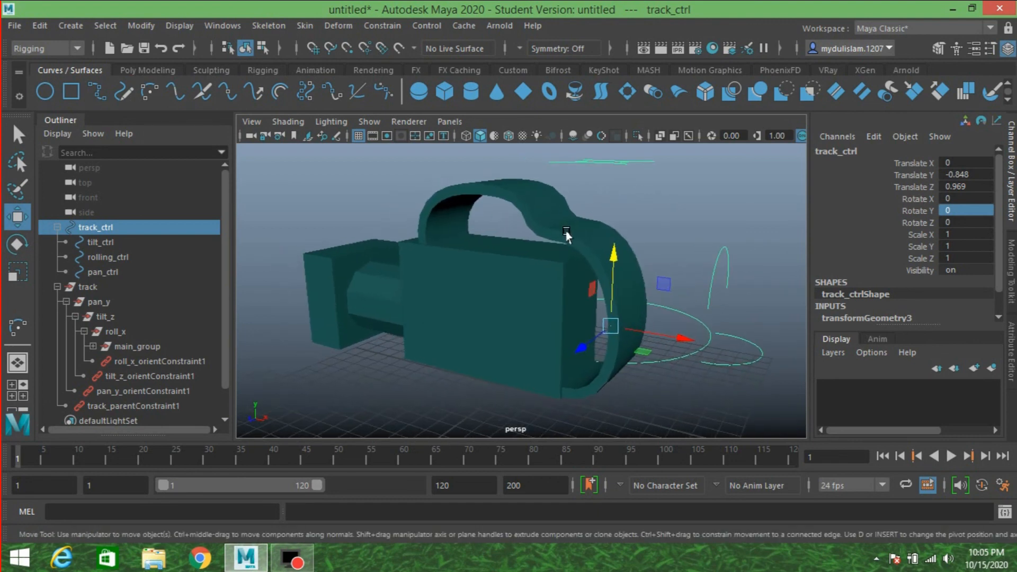
pyautogui.scroll(-2, 567, 234)
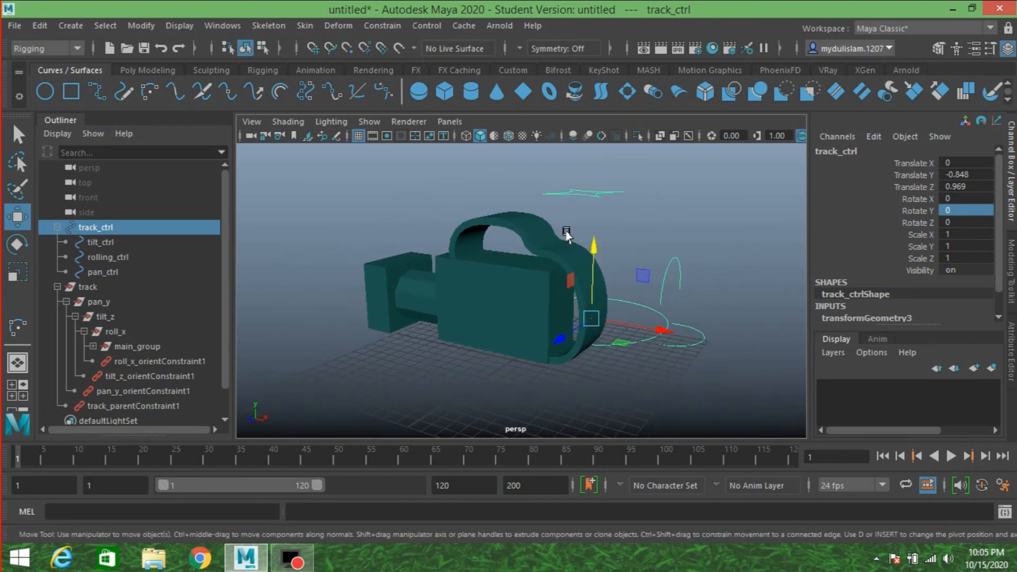